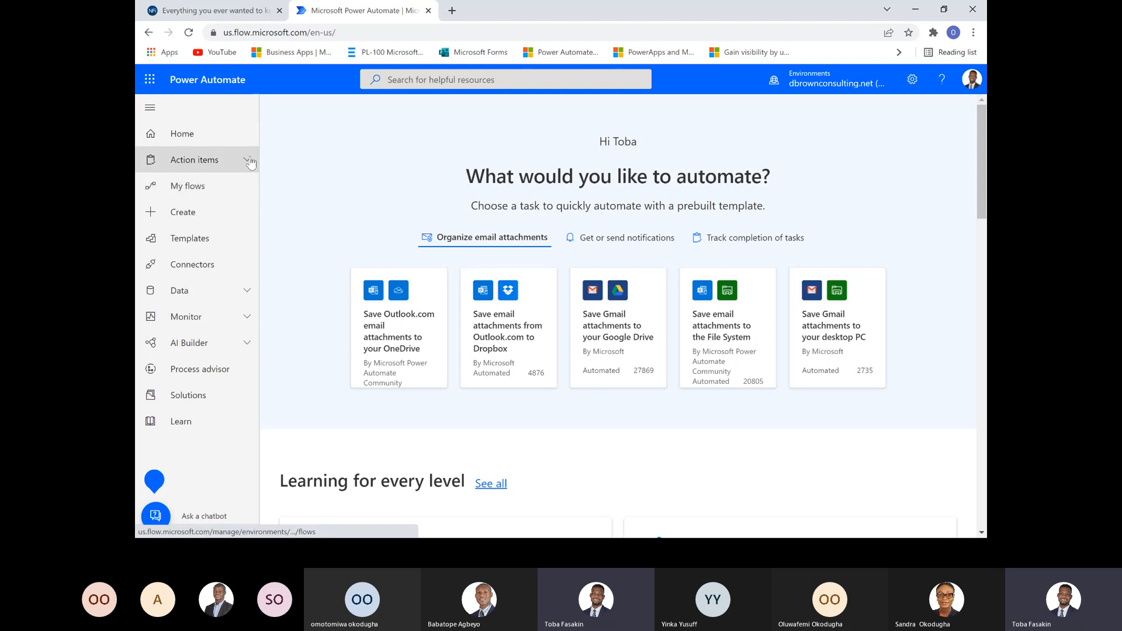
- Expand the action items, then open the list of existing flows and look through the cloud flows
left_click(207, 137)
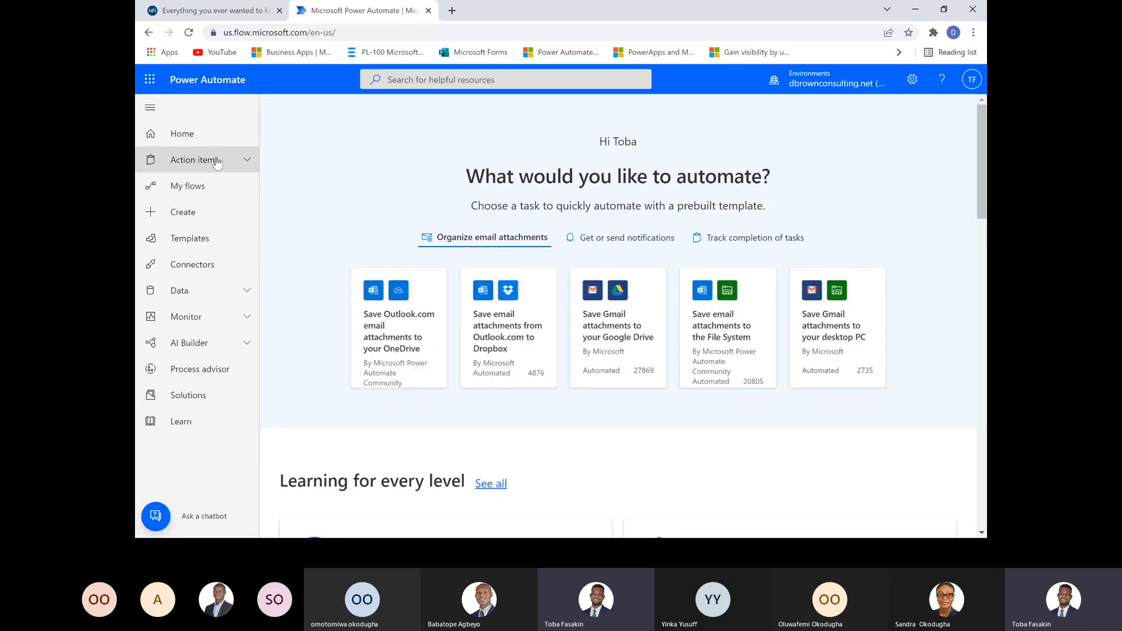
left_click(216, 166)
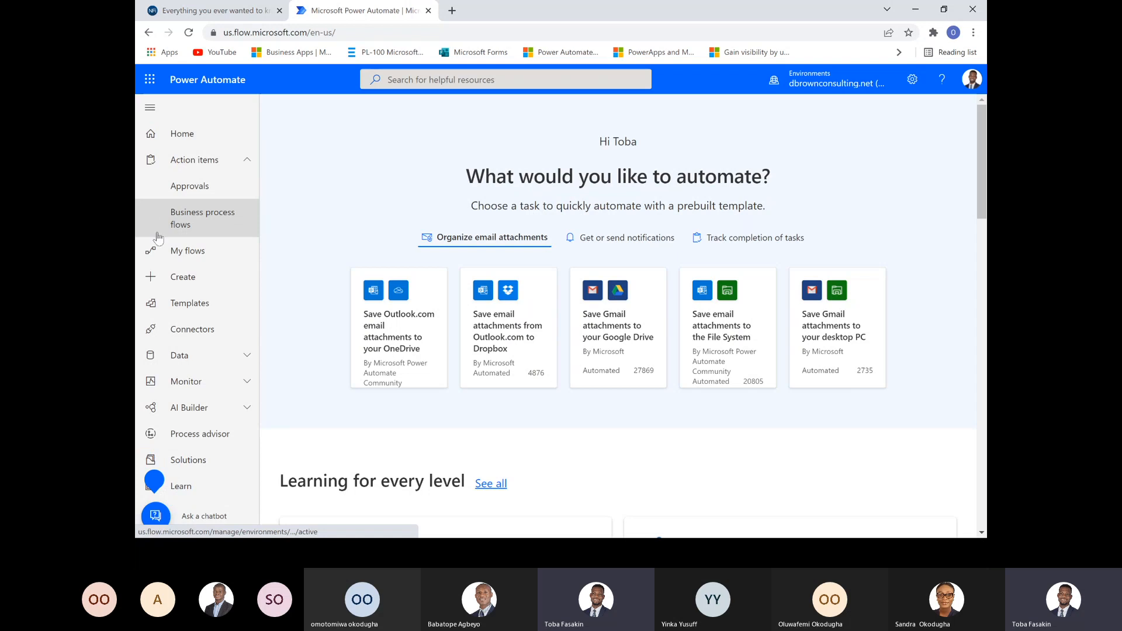
left_click(184, 254)
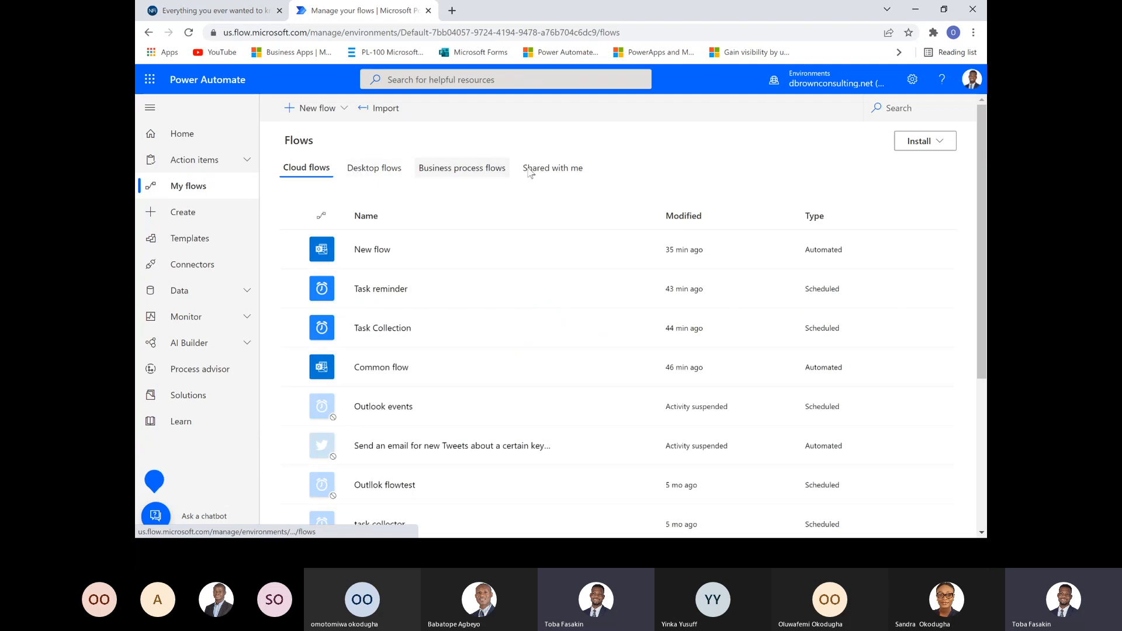
left_click_drag(984, 220, 982, 530)
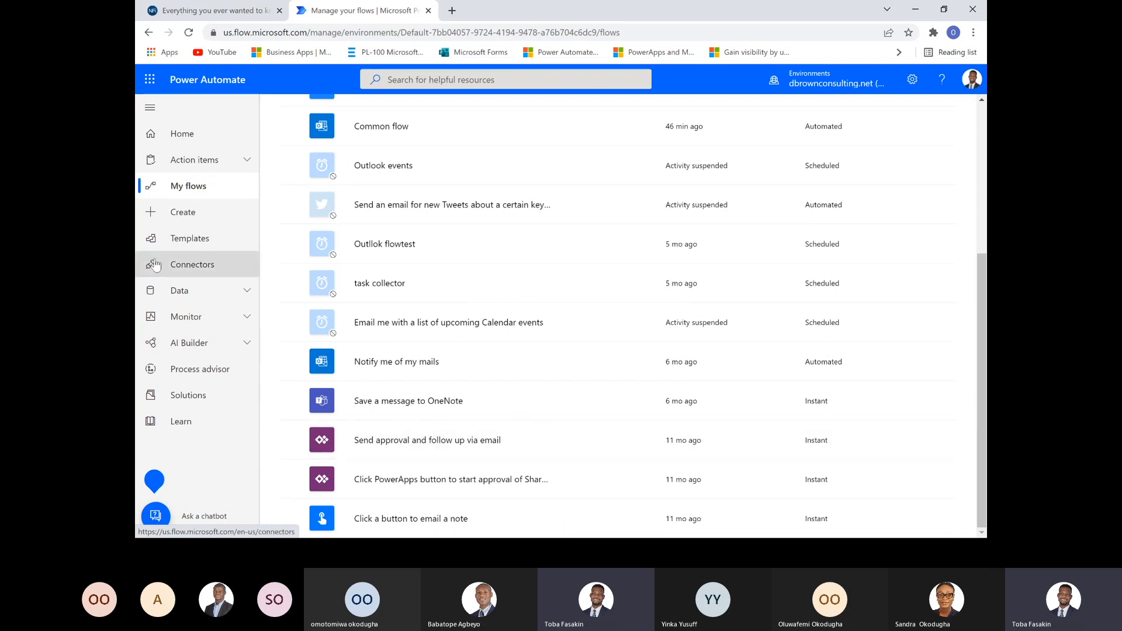
- Open the flow templates gallery and look through all templates sorted by popularity
left_click(178, 247)
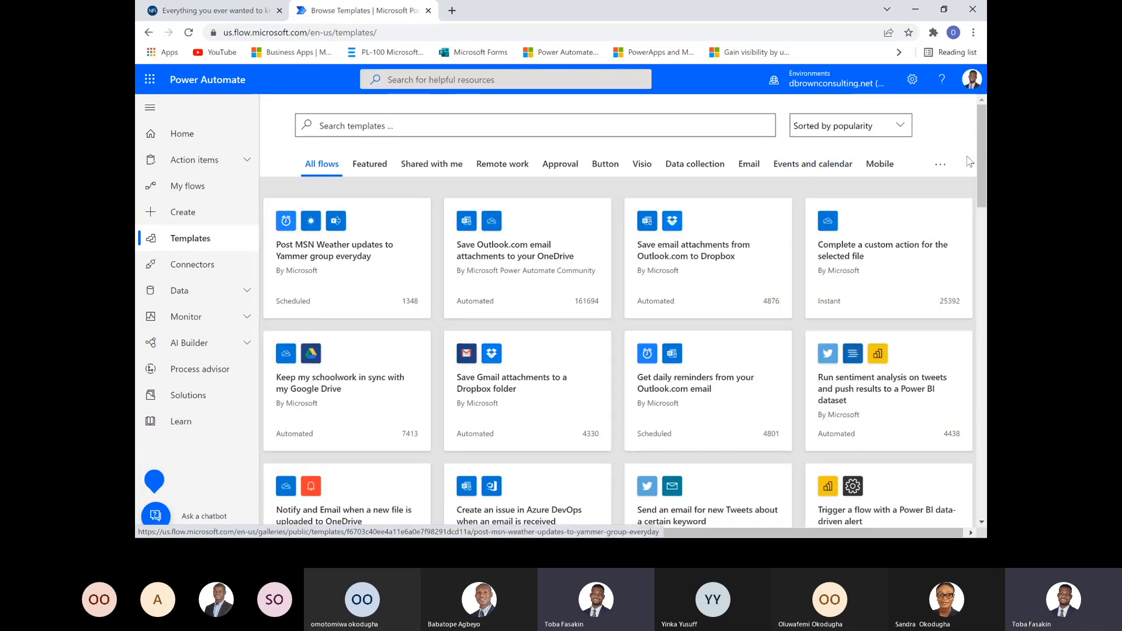
left_click_drag(978, 148, 982, 496)
left_click(624, 498)
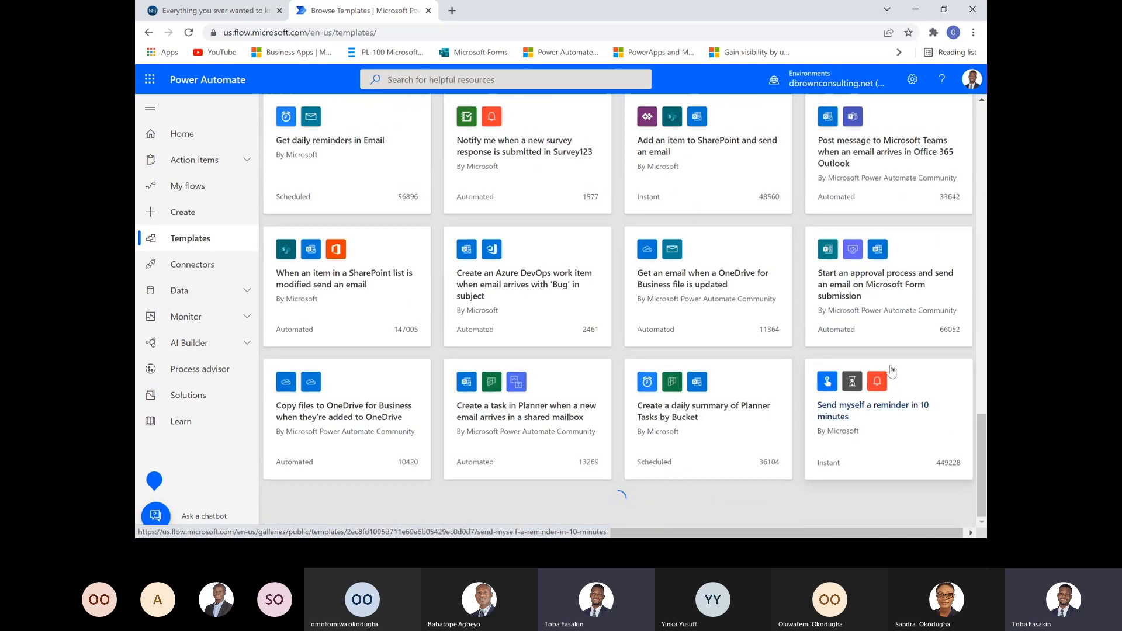
scroll(967, 372, "down", 2)
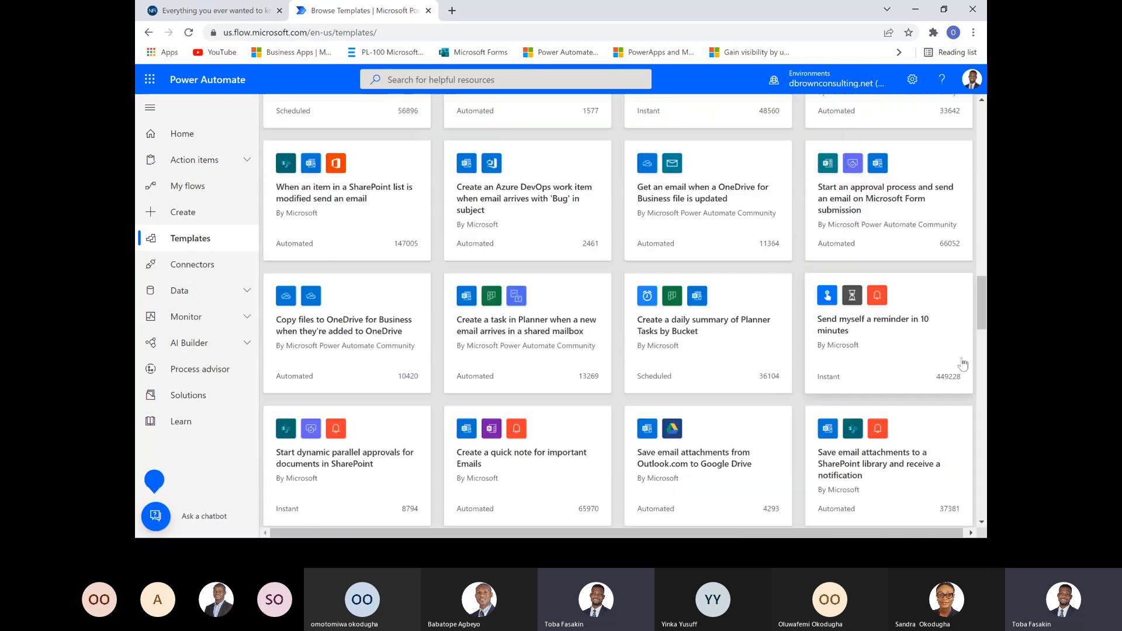
left_click_drag(983, 284, 976, 105)
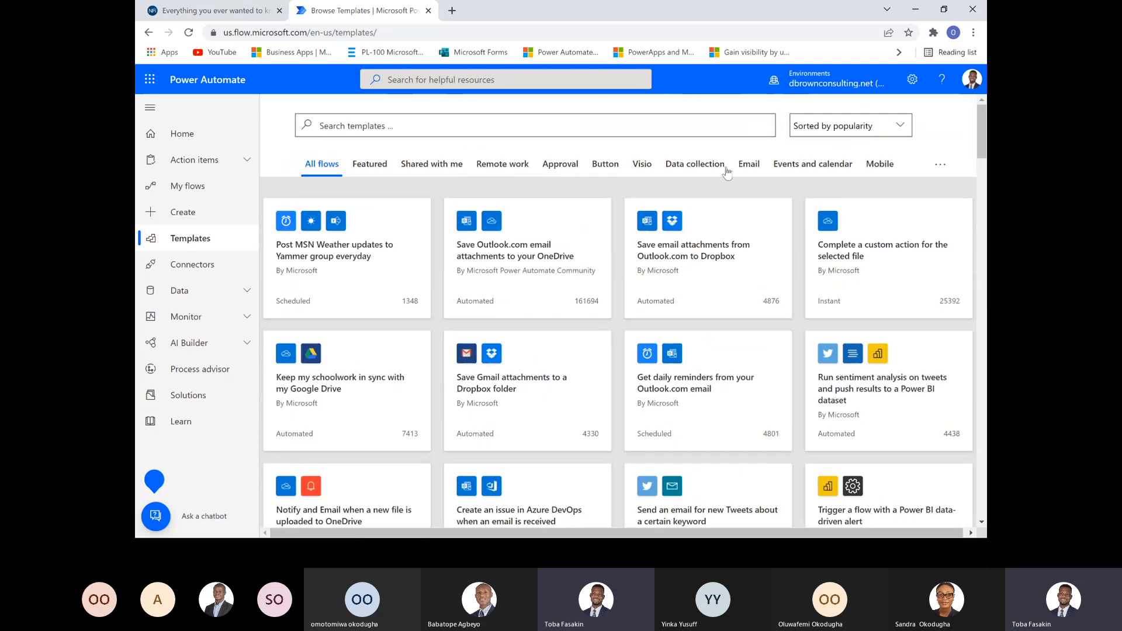
- View the Featured, Remote work and Approval template categories
left_click(382, 167)
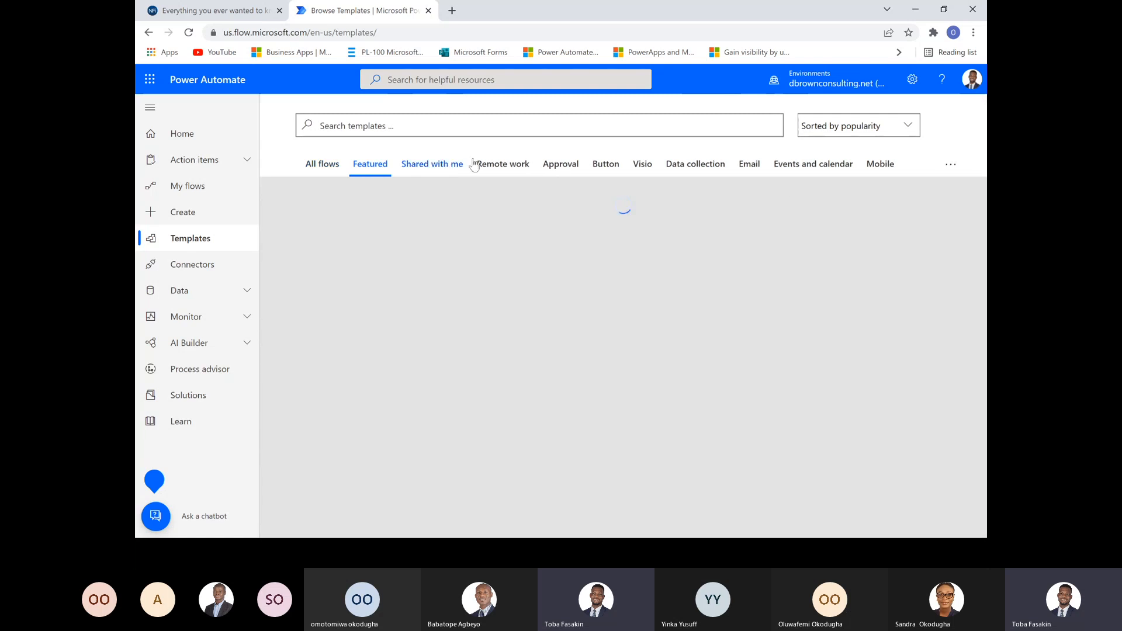
left_click(510, 165)
left_click(560, 168)
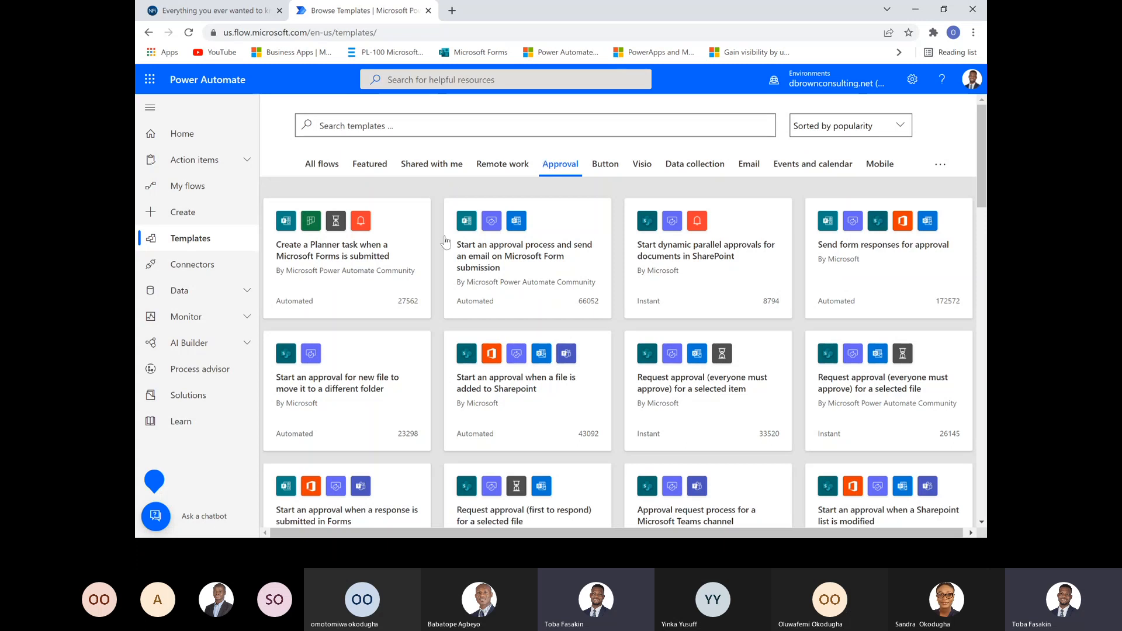
- Browse the Button category of templates to examine the available instant flows
left_click(607, 169)
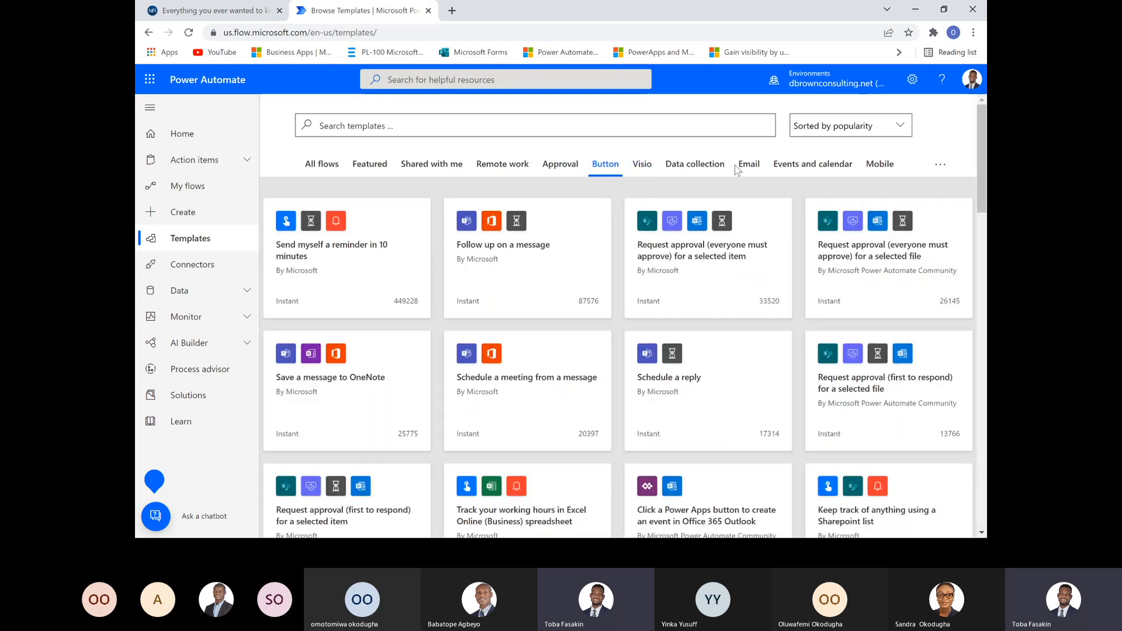
scroll(735, 164, "down", 10)
scroll(738, 212, "down", 10)
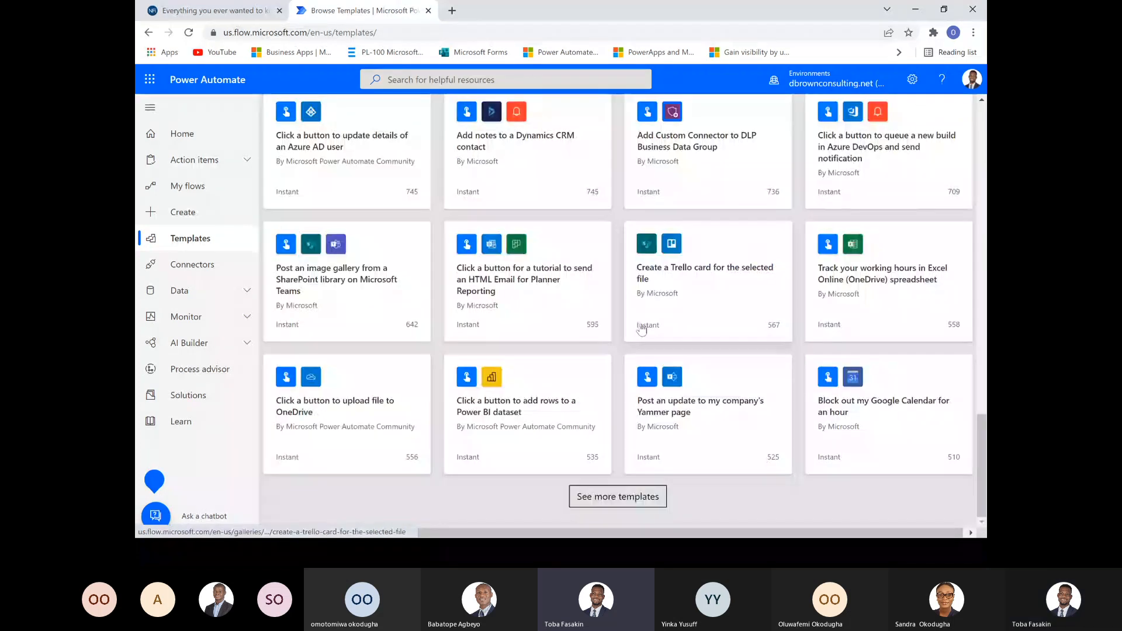
scroll(750, 229, "up", 7)
scroll(669, 217, "up", 4)
scroll(667, 234, "down", 15)
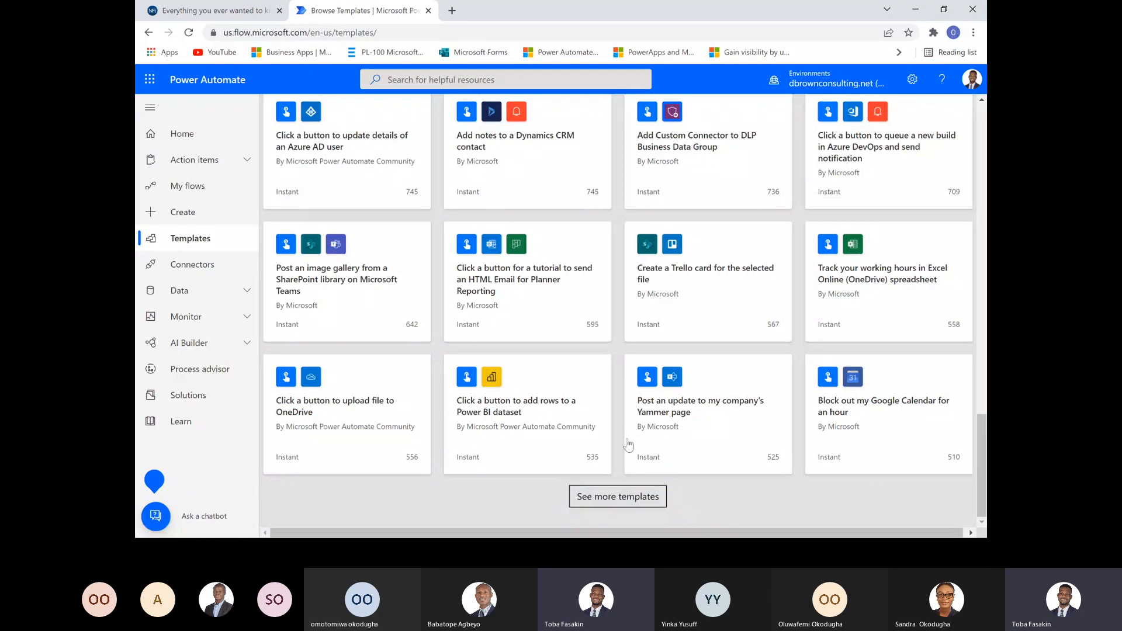
scroll(528, 245, "up", 8)
scroll(527, 244, "up", 6)
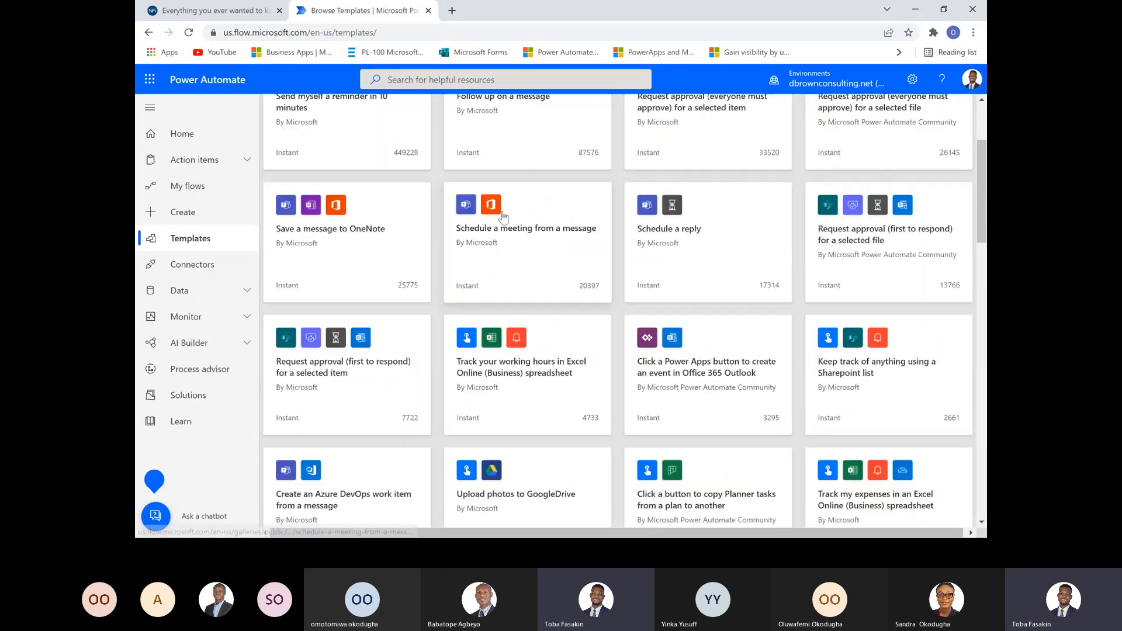
- View the Visio templates and look through the Data collection templates
left_click(643, 166)
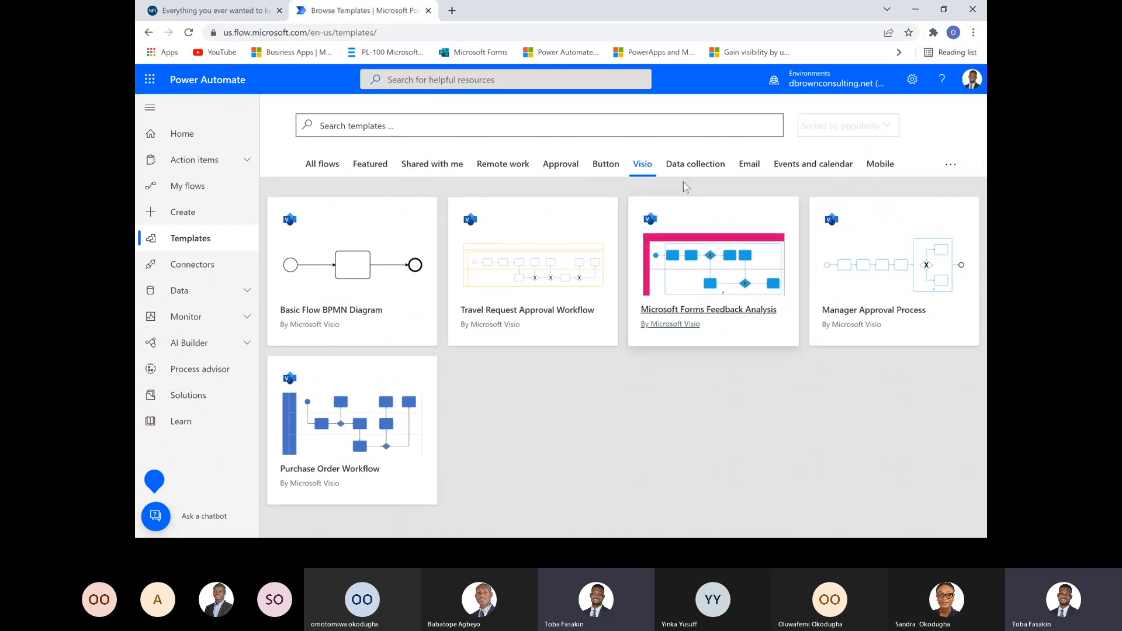
left_click(695, 164)
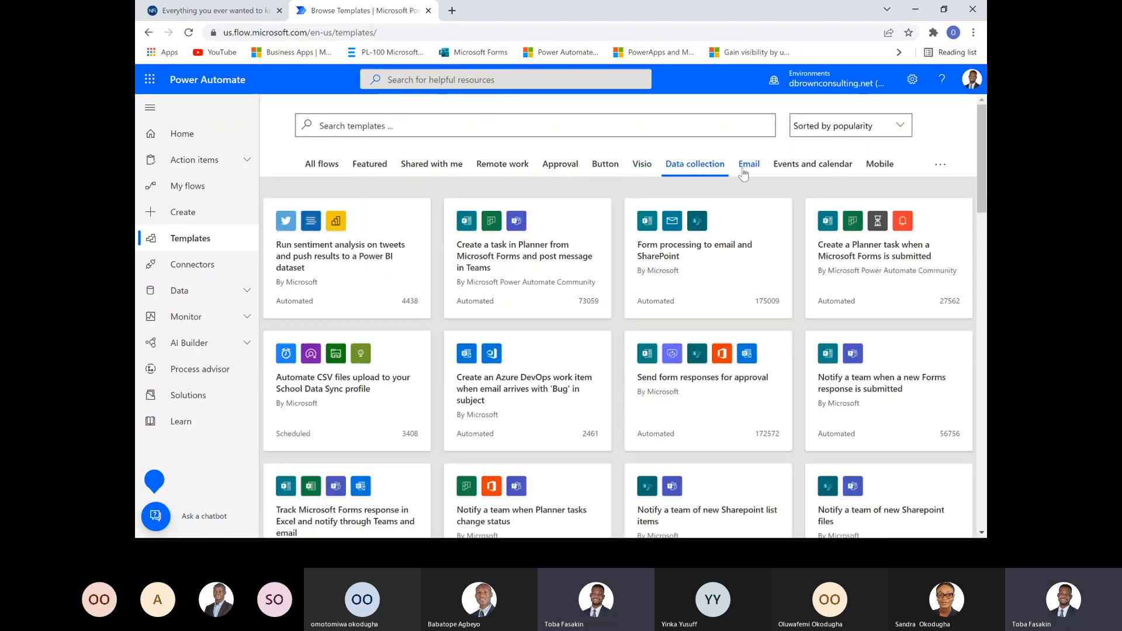
scroll(748, 182, "down", 1)
scroll(748, 182, "down", 2)
scroll(739, 221, "down", 15)
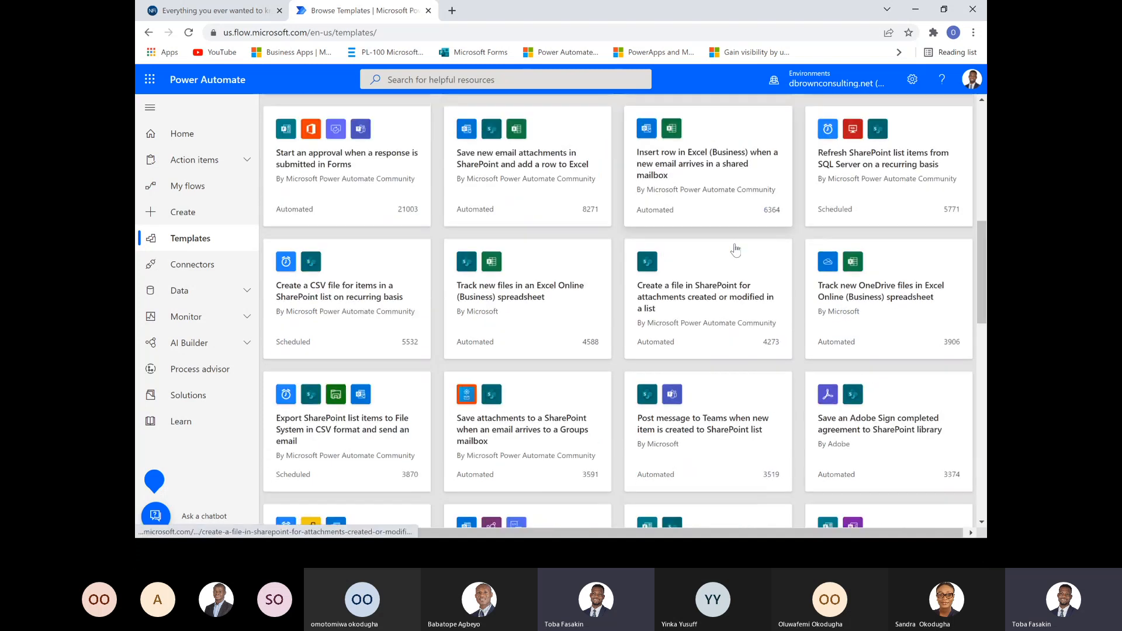
scroll(657, 290, "up", 15)
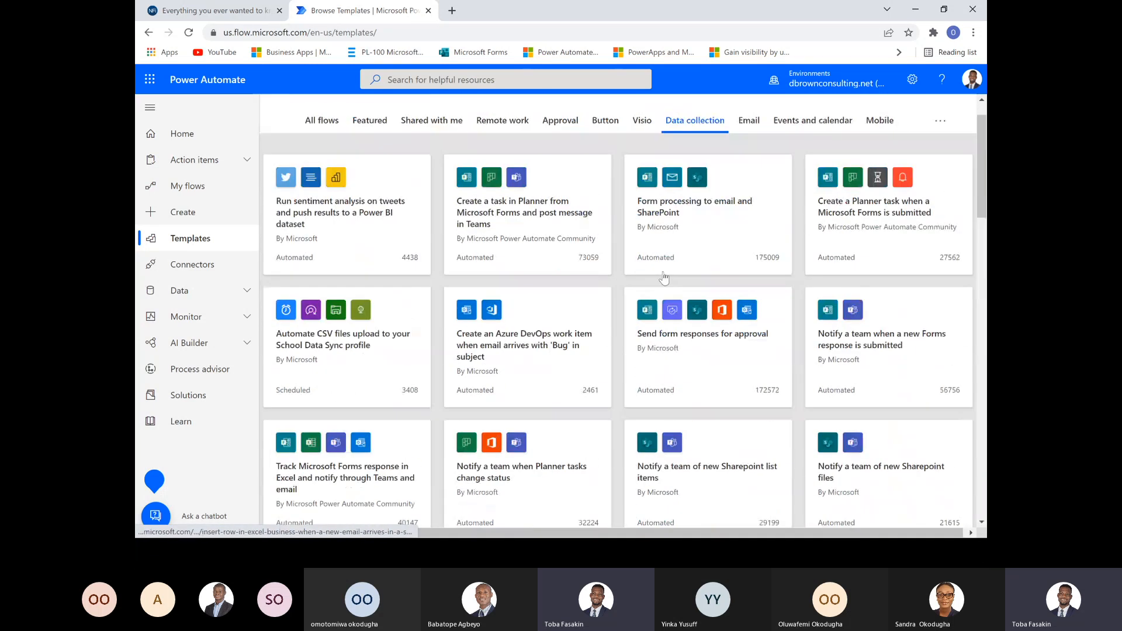
scroll(664, 278, "up", 1)
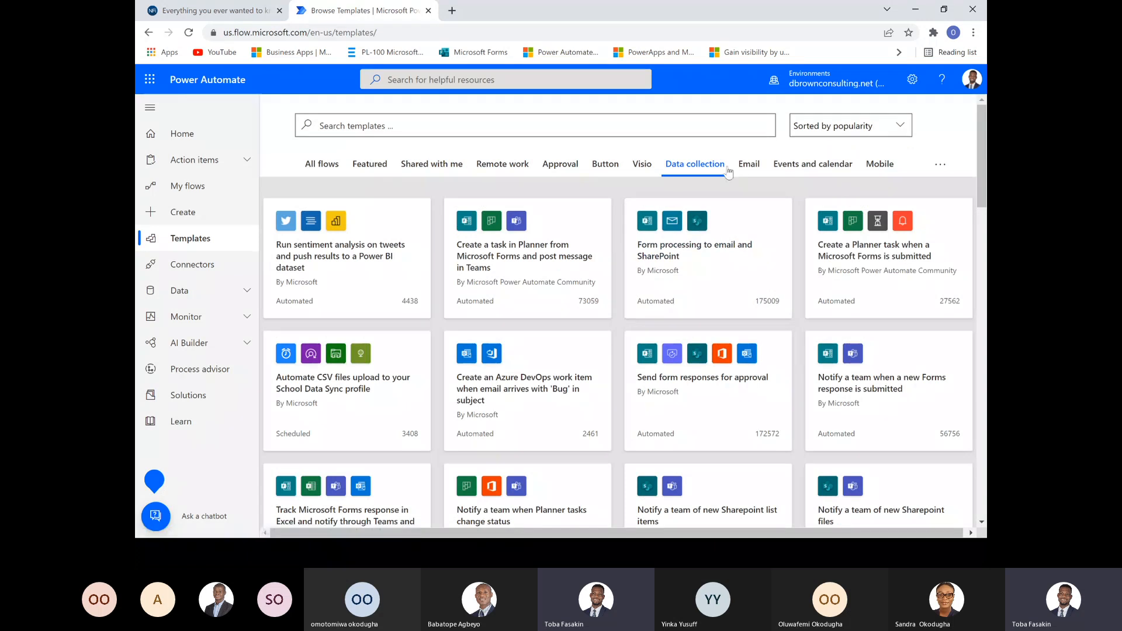
- Look through the Email templates and view the Events and calendar category
left_click(751, 165)
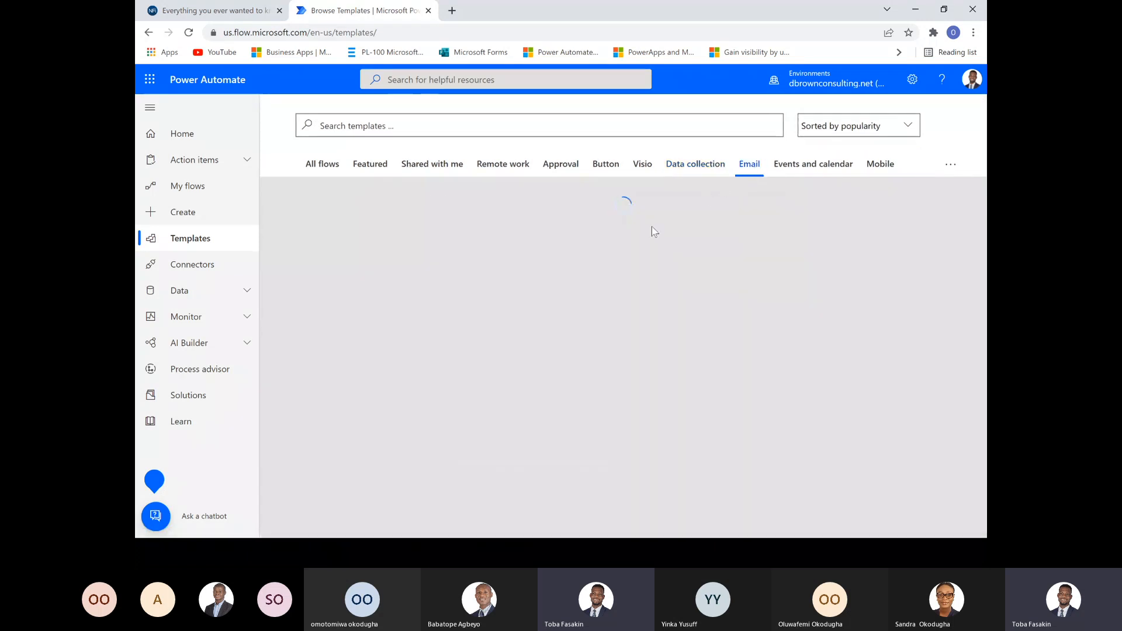
scroll(641, 286, "down", 12)
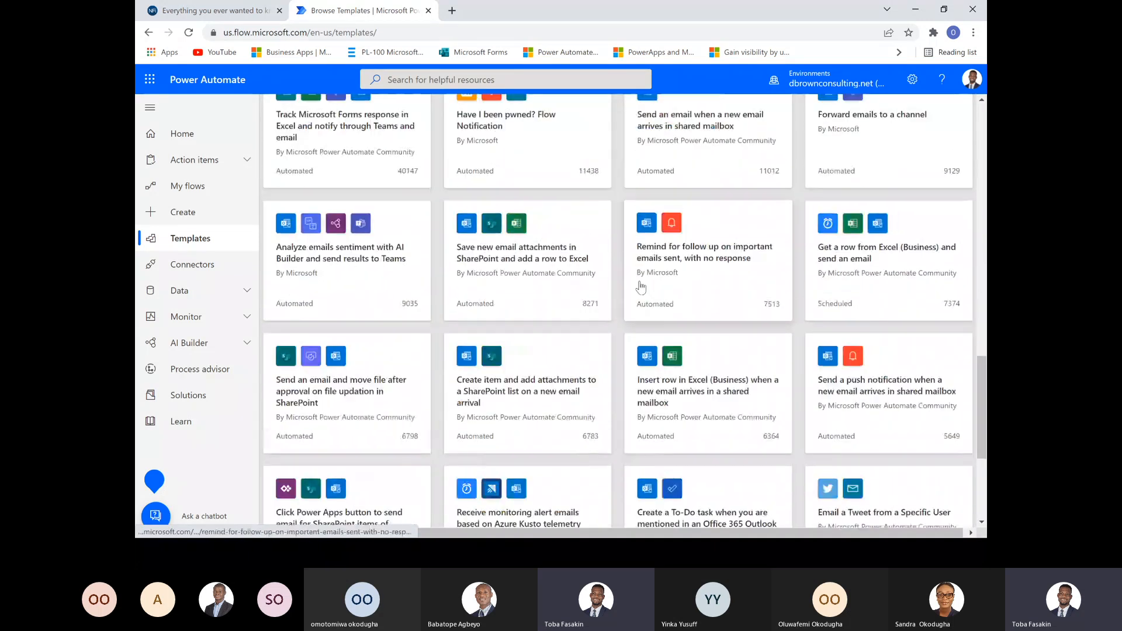
scroll(640, 286, "down", 5)
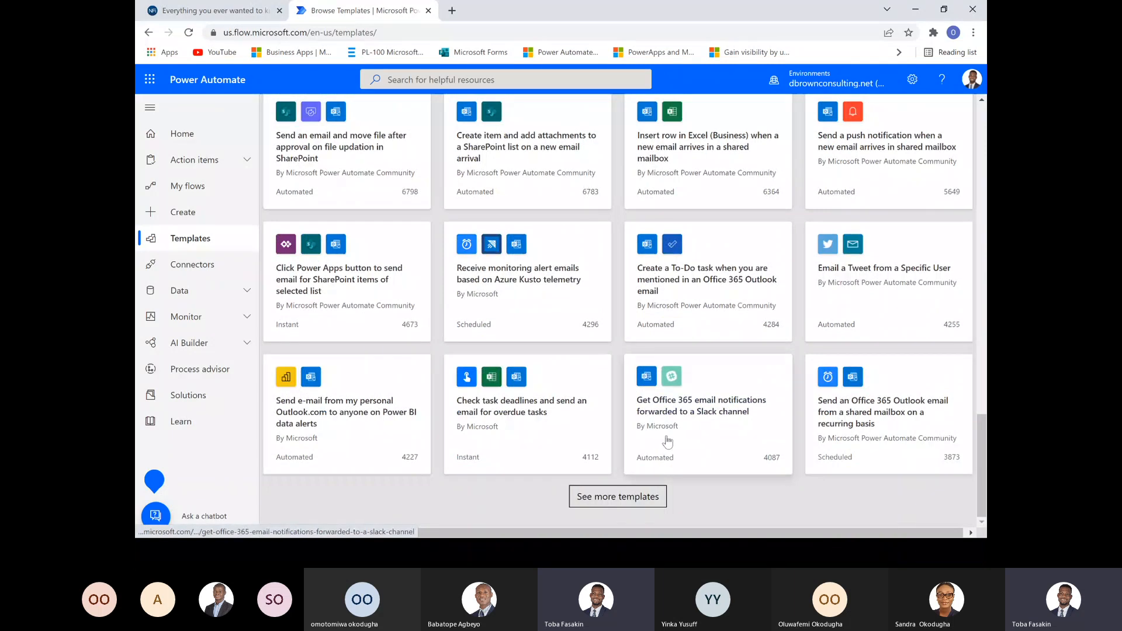
scroll(388, 345, "up", 15)
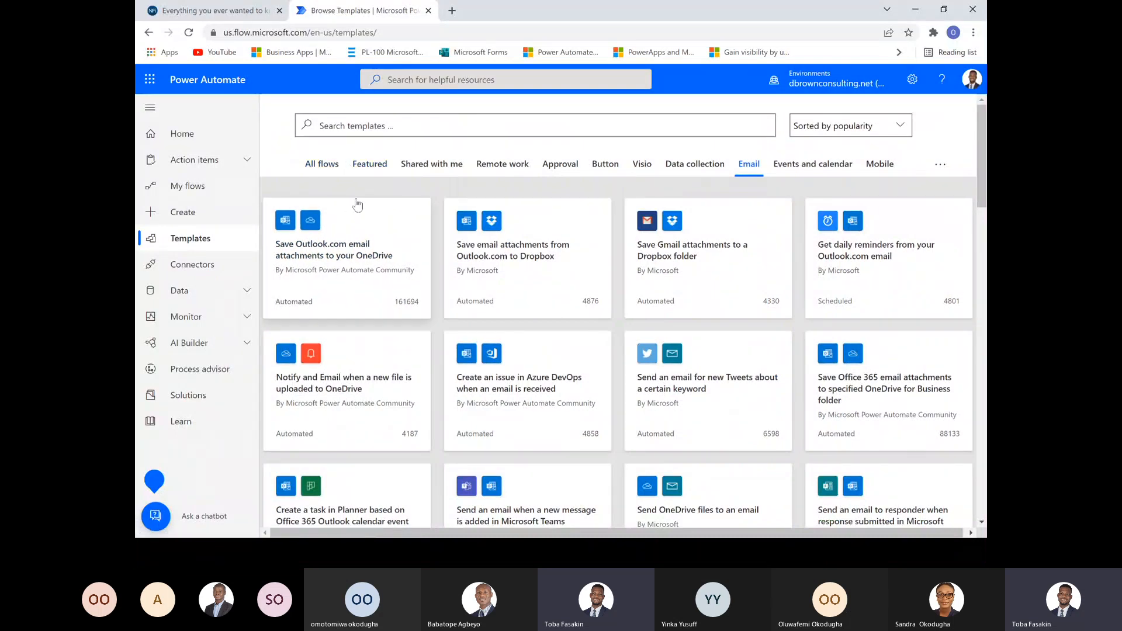
left_click(322, 125)
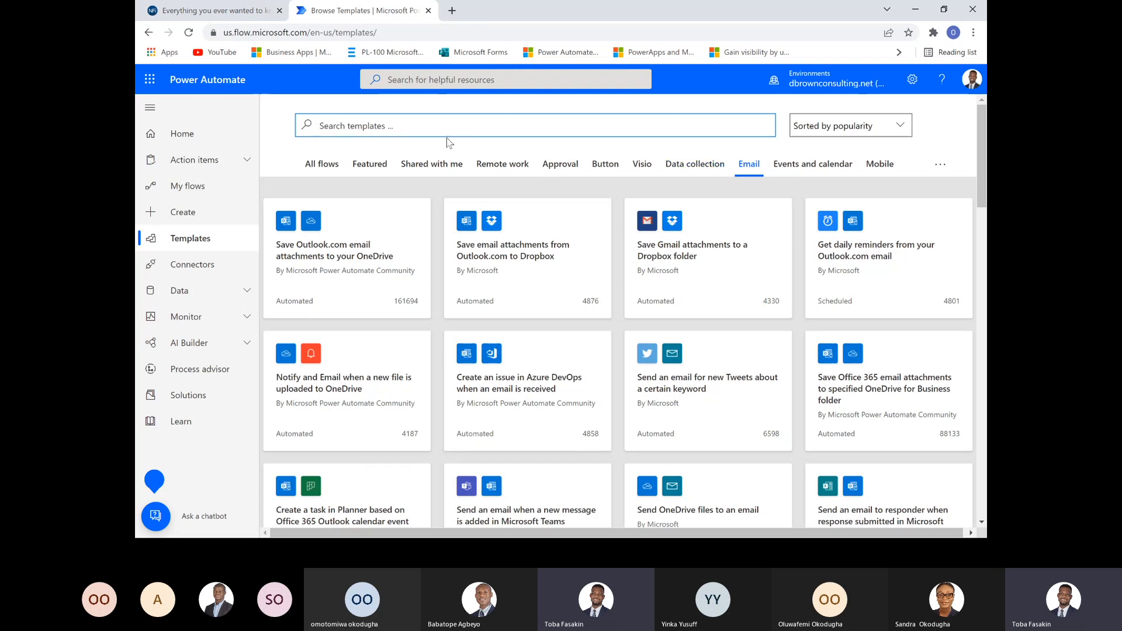
left_click(808, 170)
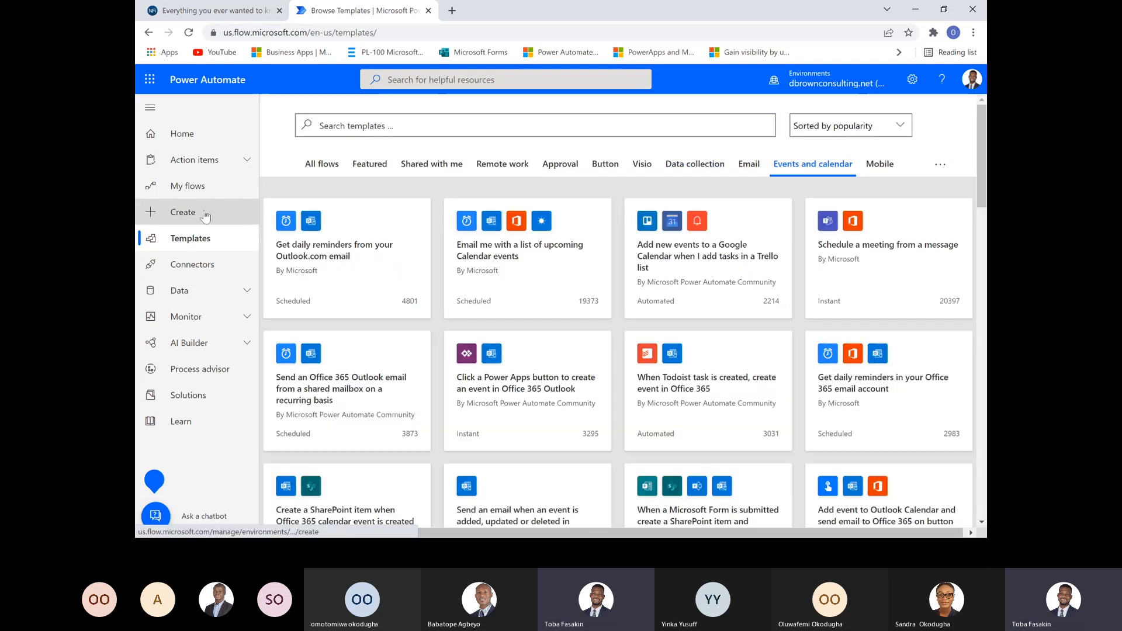
- Open the flow creation page and review the start-from-blank flow types and the Top picks templates
left_click(206, 215)
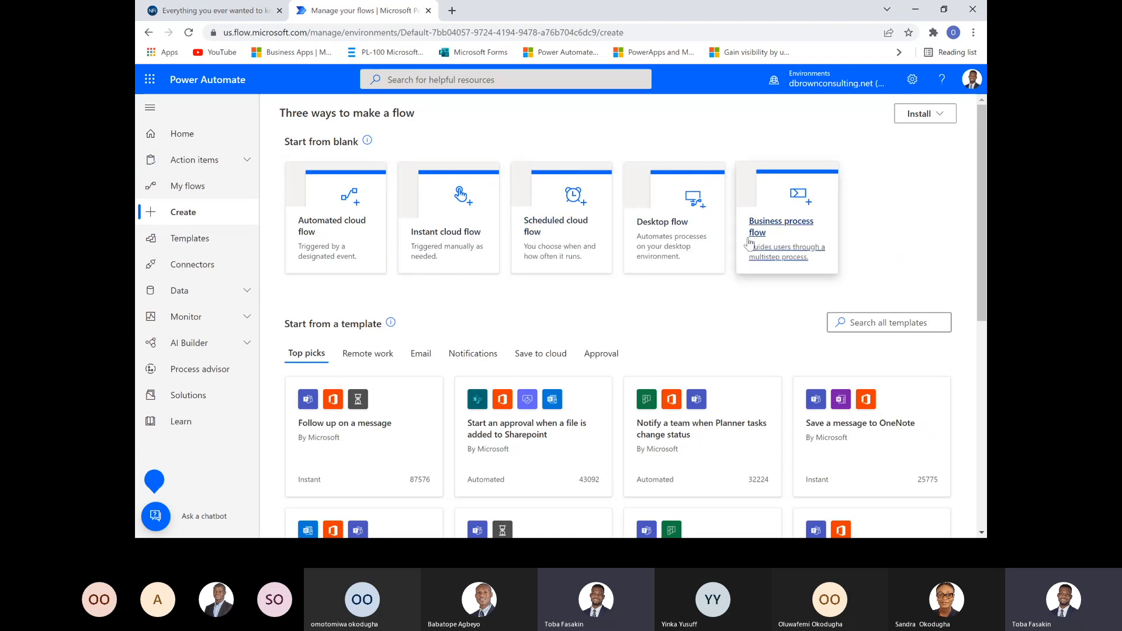
scroll(444, 316, "down", 1)
scroll(447, 311, "down", 4)
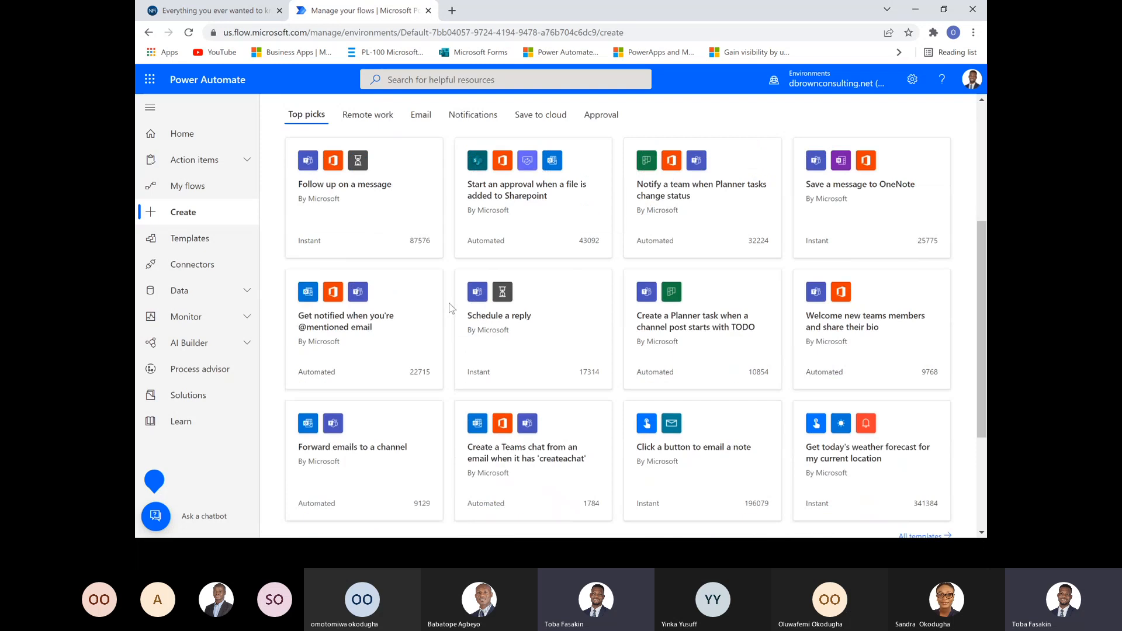
scroll(451, 307, "up", 1)
scroll(449, 306, "up", 2)
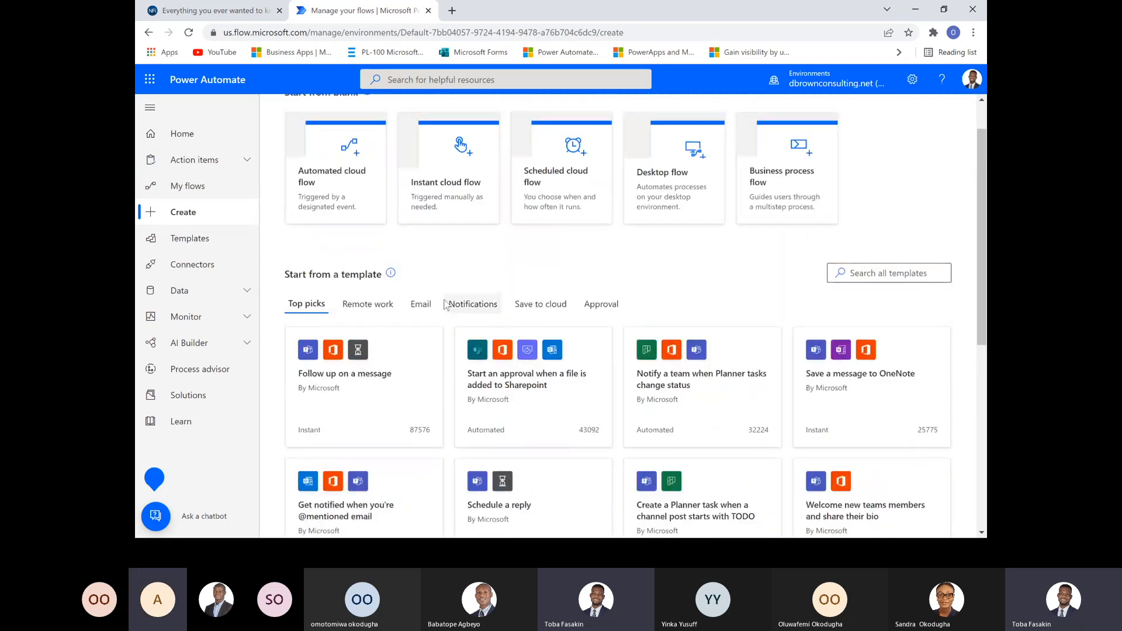
scroll(445, 304, "up", 1)
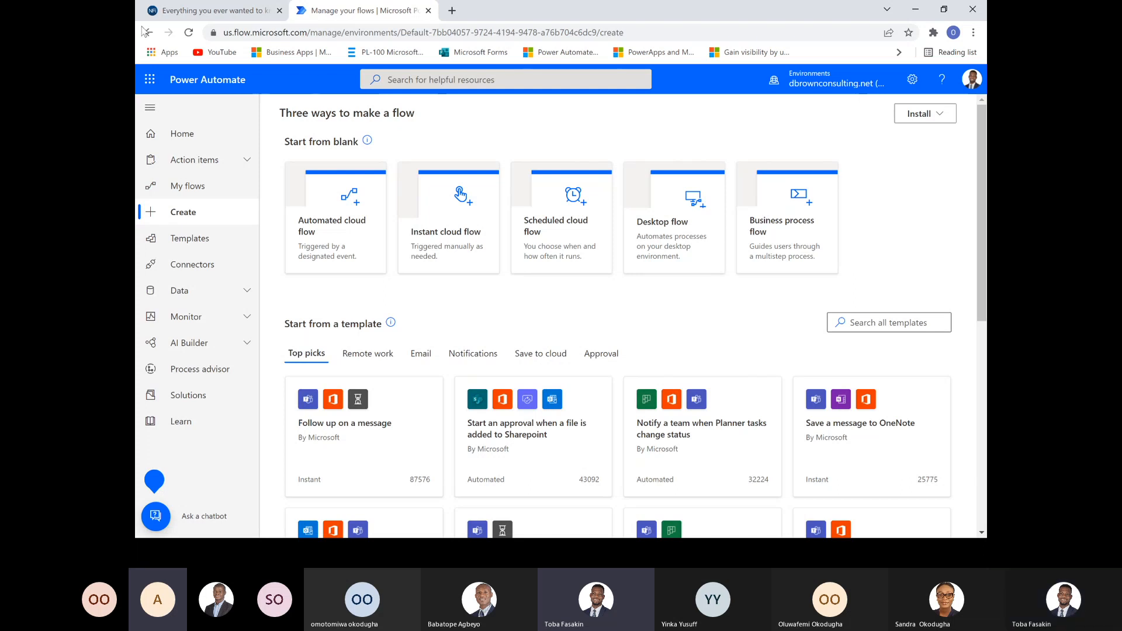
mouse_move(373, 147)
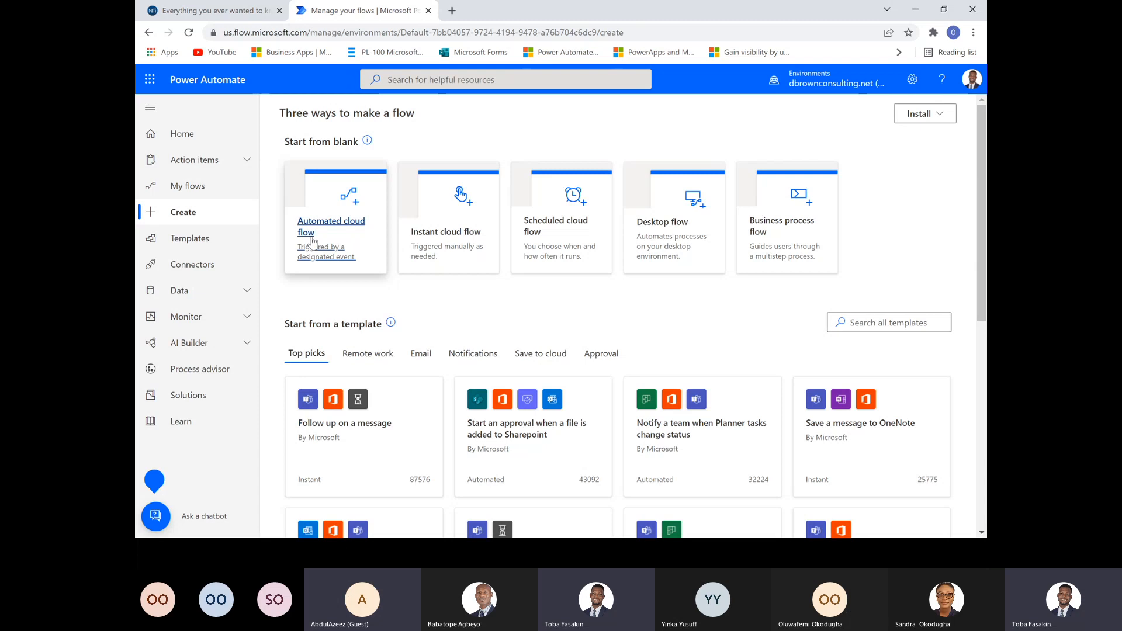
- Start a blank automated cloud flow named "Power Platform Series Flow" and activate the trigger search
left_click(343, 227)
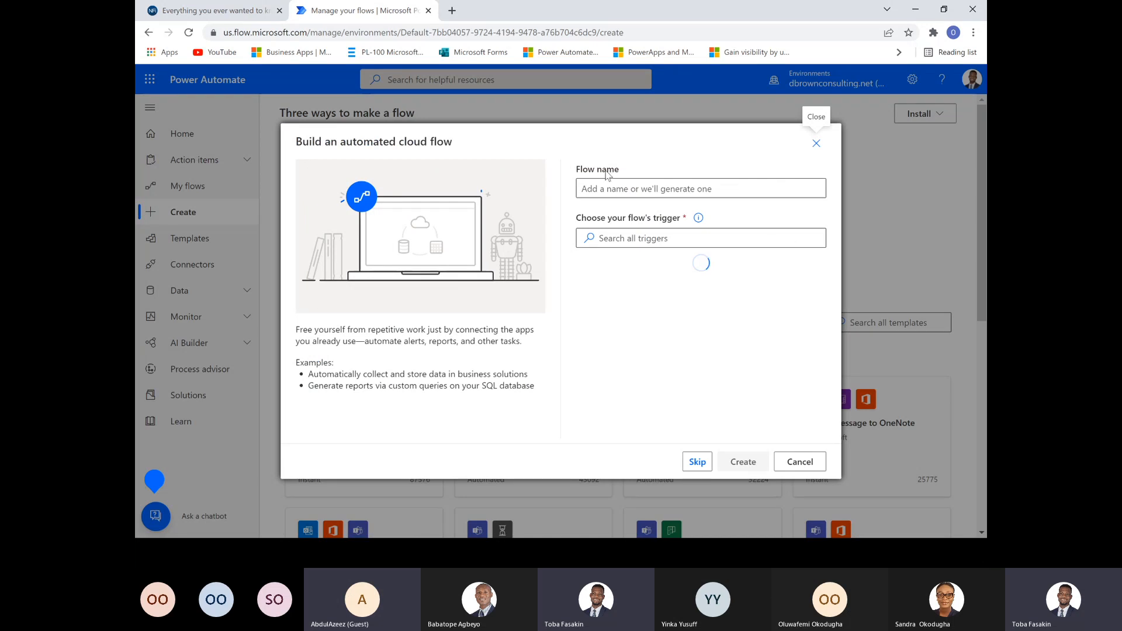
left_click(615, 190)
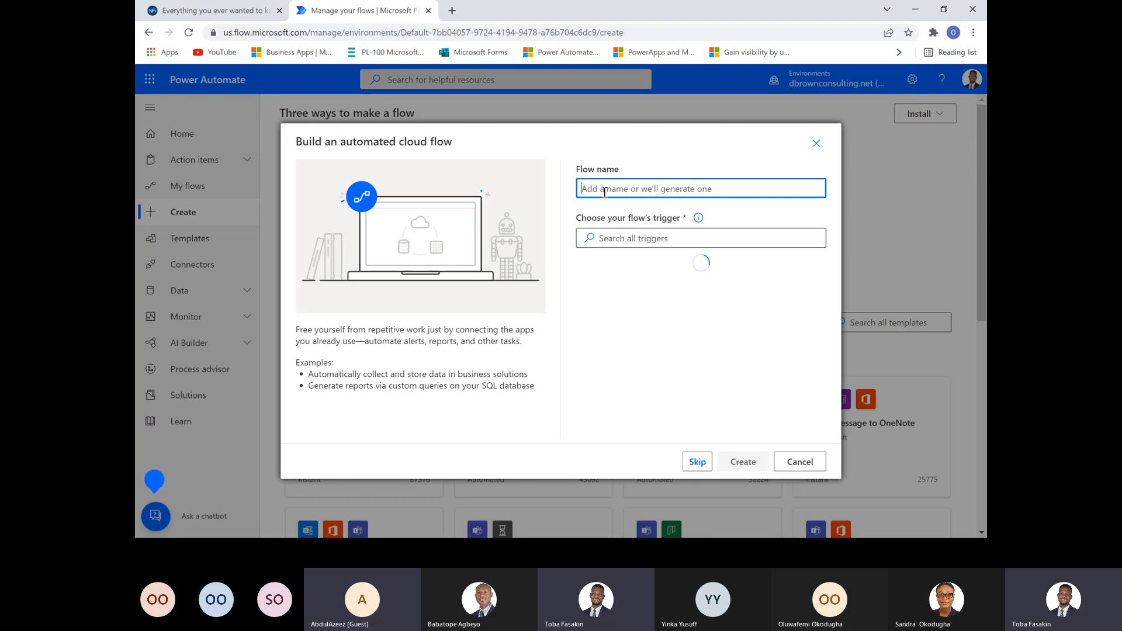
type("Power")
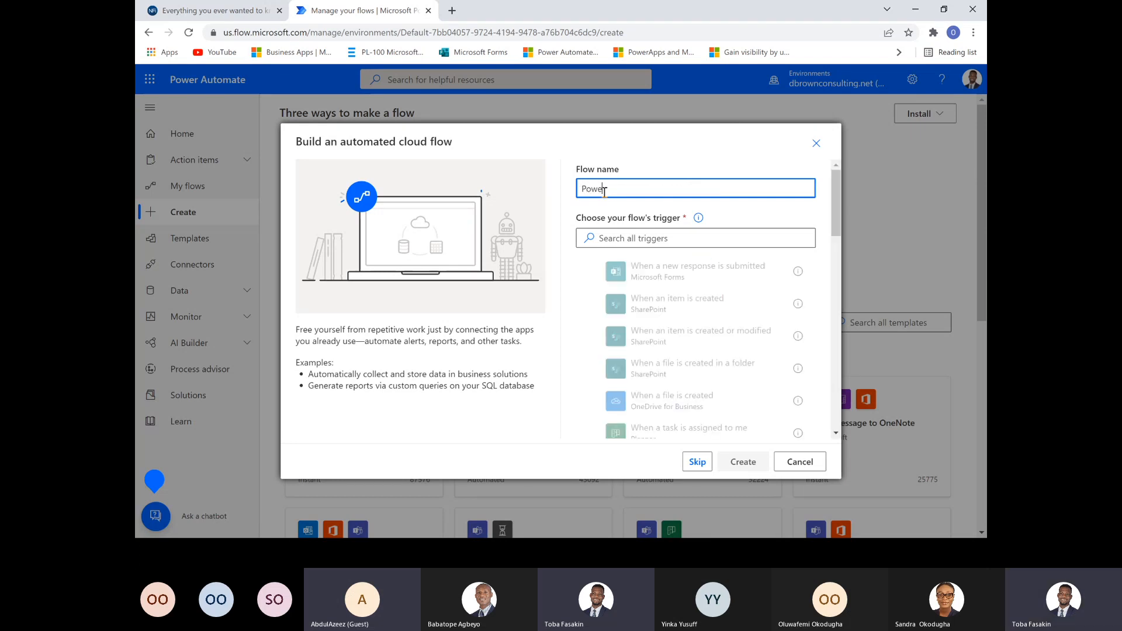
type("Platform")
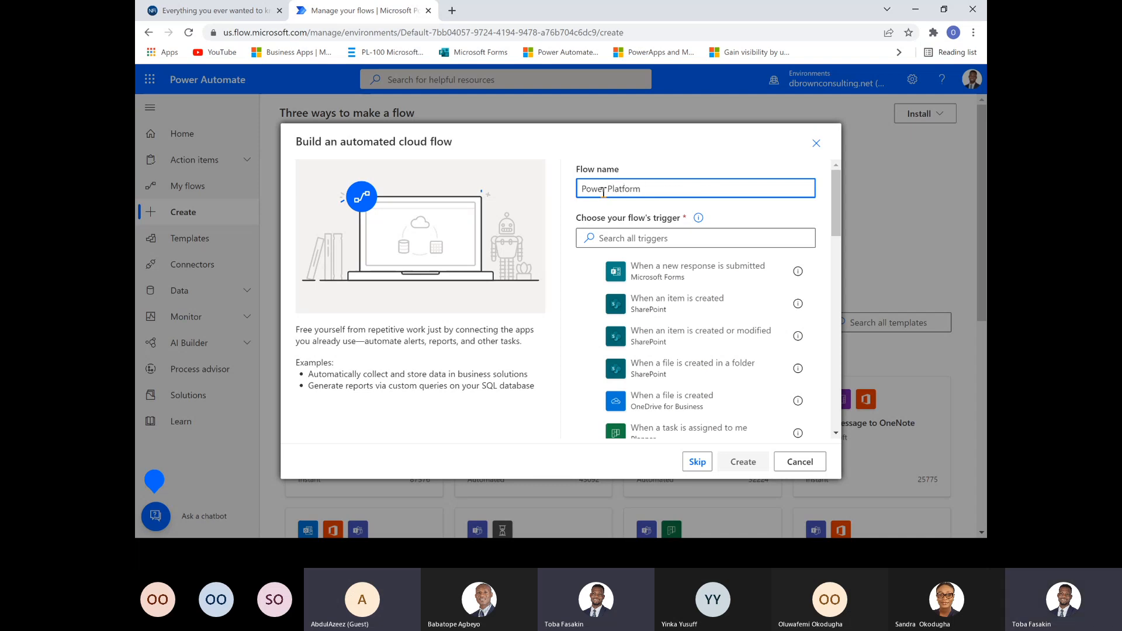
type(" Series Fk")
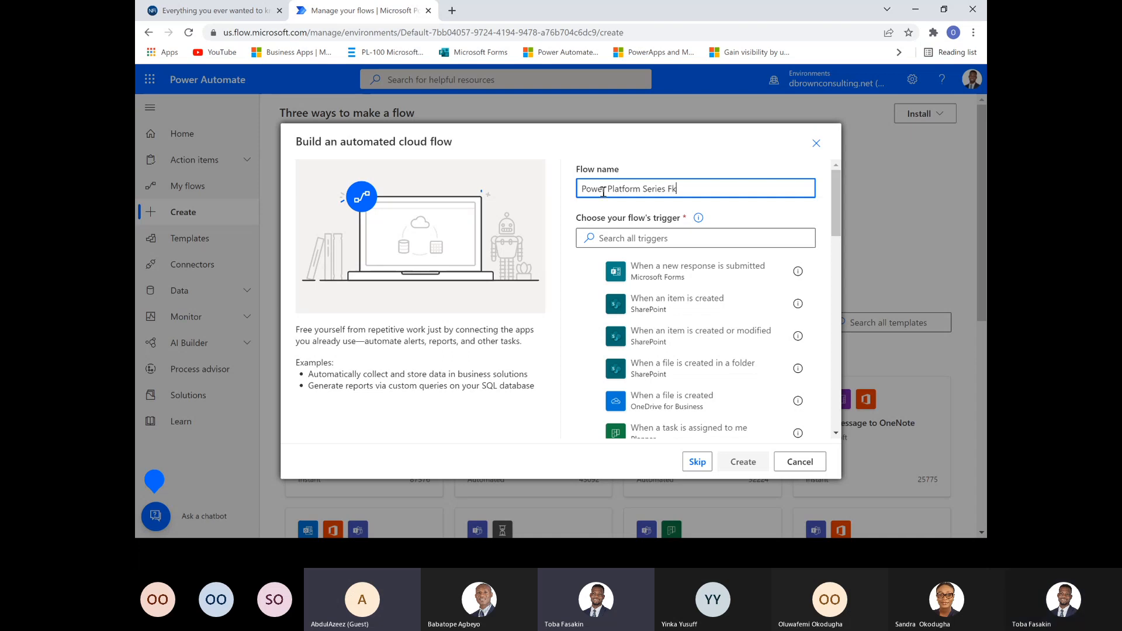
type("low")
scroll(760, 187, "down", 1)
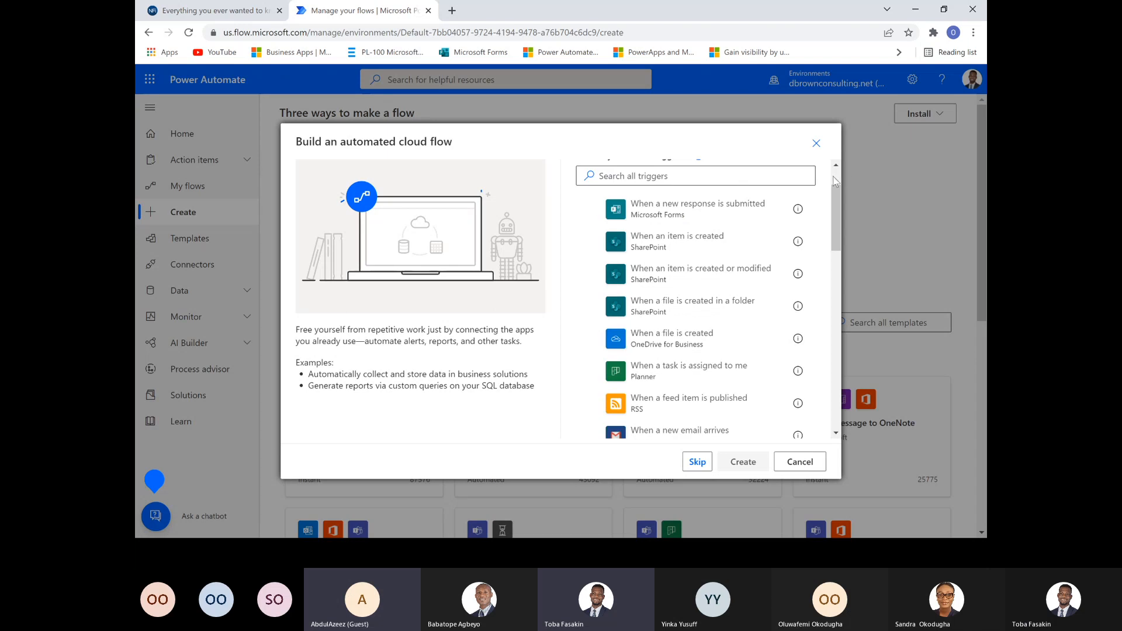
scroll(833, 179, "up", 1)
left_click(708, 239)
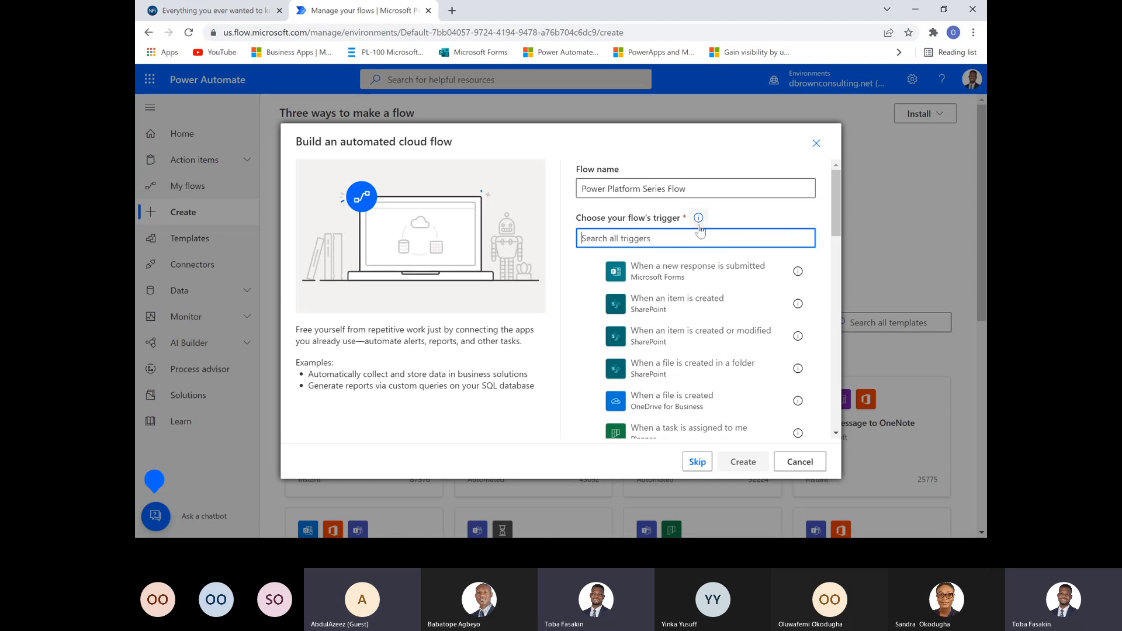
mouse_move(699, 220)
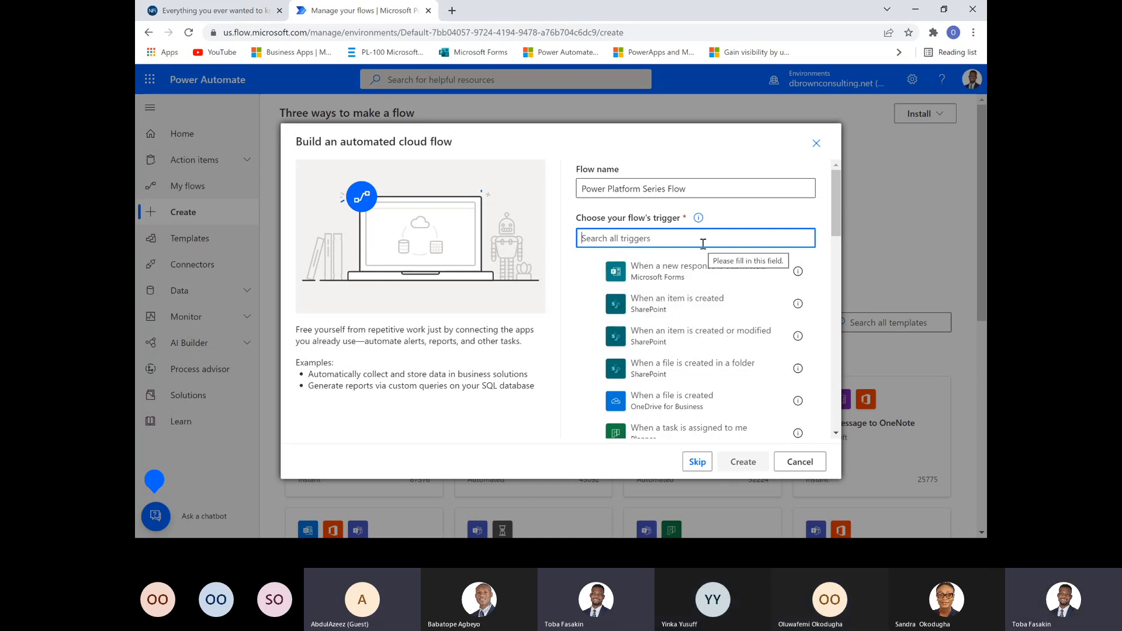
type("wh")
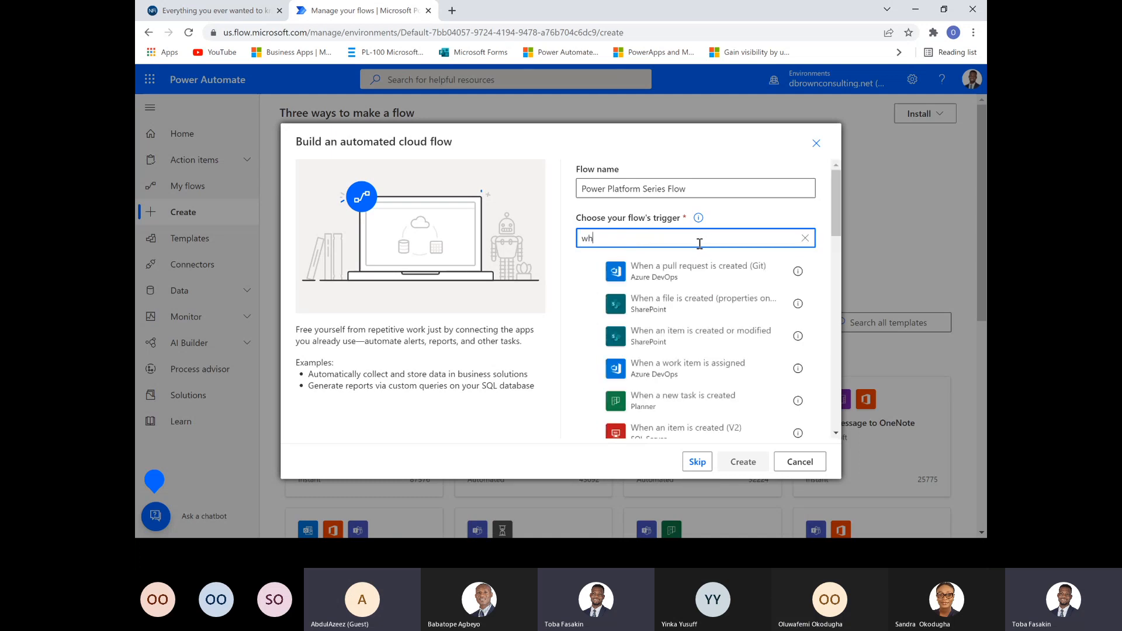
type("en")
key("BackSpace")
key("BackSpace")
key("BackSpace")
key("BackSpace")
- Search the flow triggers for "calendar events" and look through the matching triggers
type("calendar even")
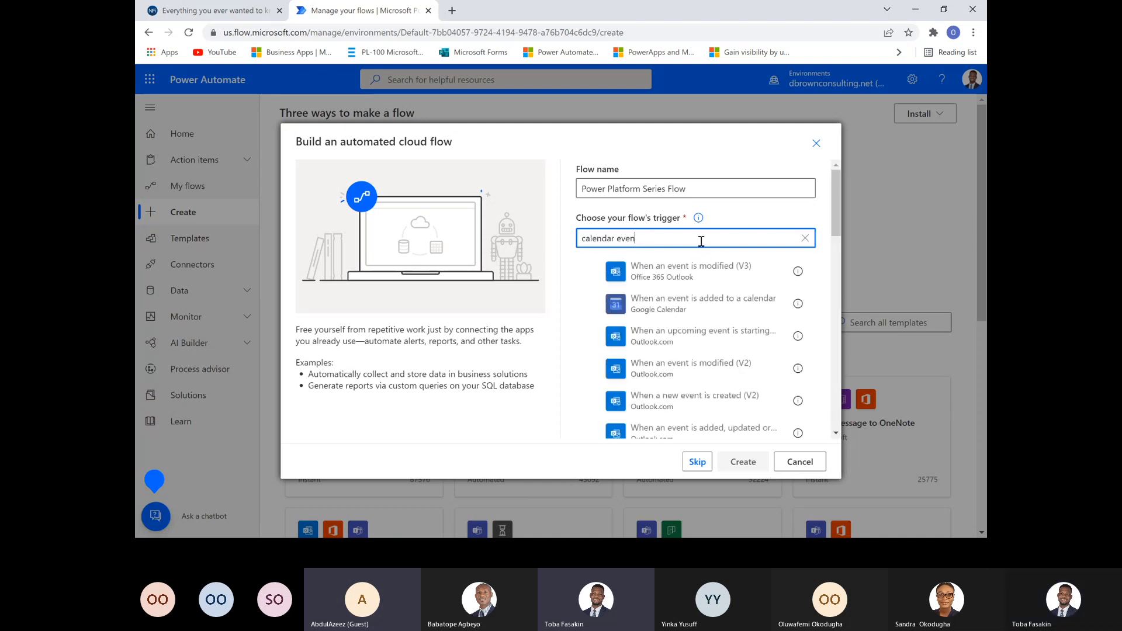
type("ts")
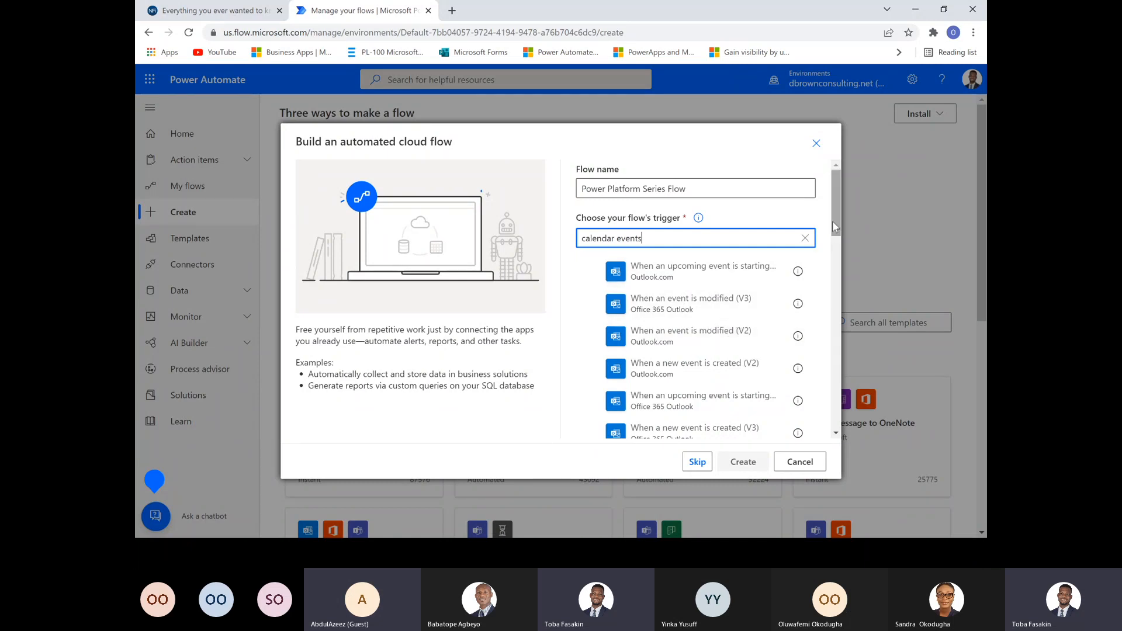
left_click_drag(833, 222, 777, 246)
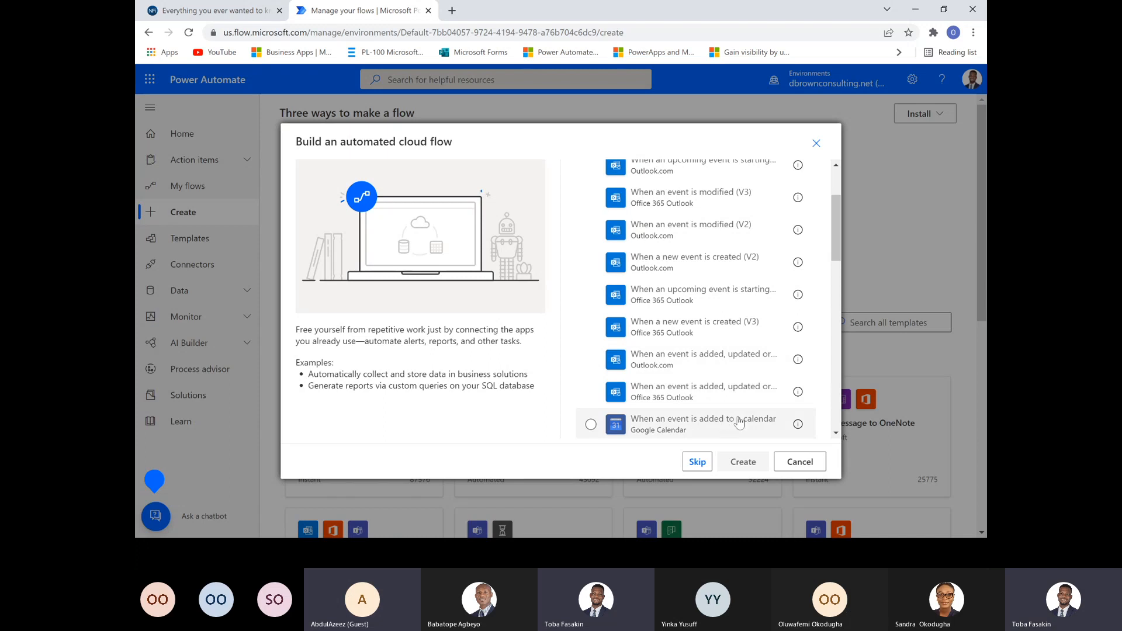
left_click_drag(837, 257, 837, 217)
- Refine the trigger search to "outlook calendar events" and create the flow with Office 365 Outlook's When a new event is created (V3)
left_click(584, 238)
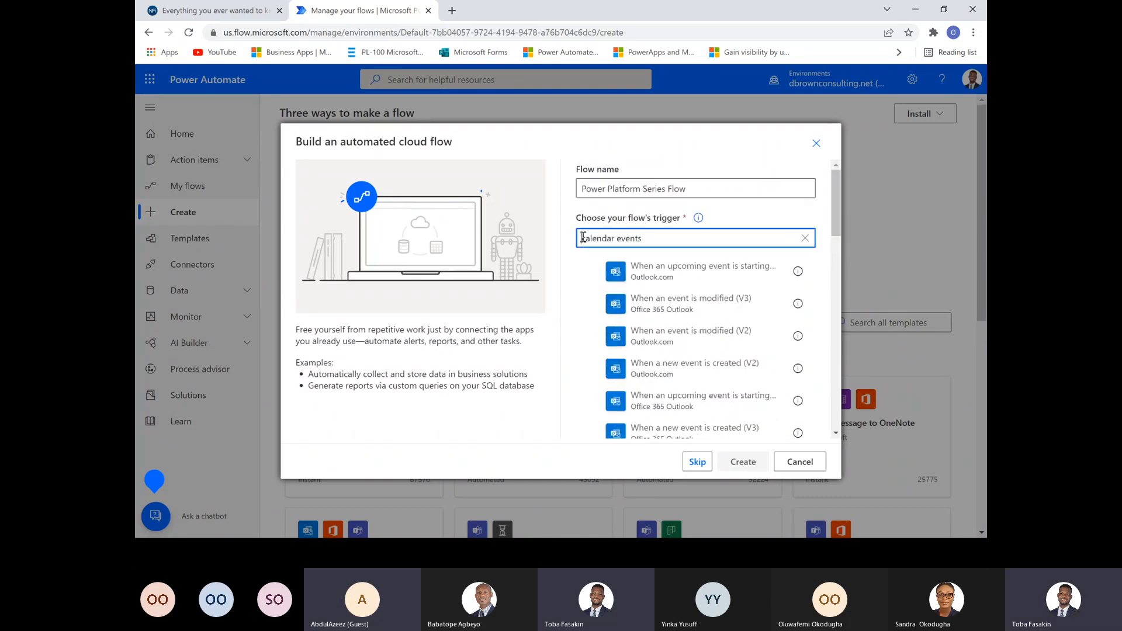
type("Outlook")
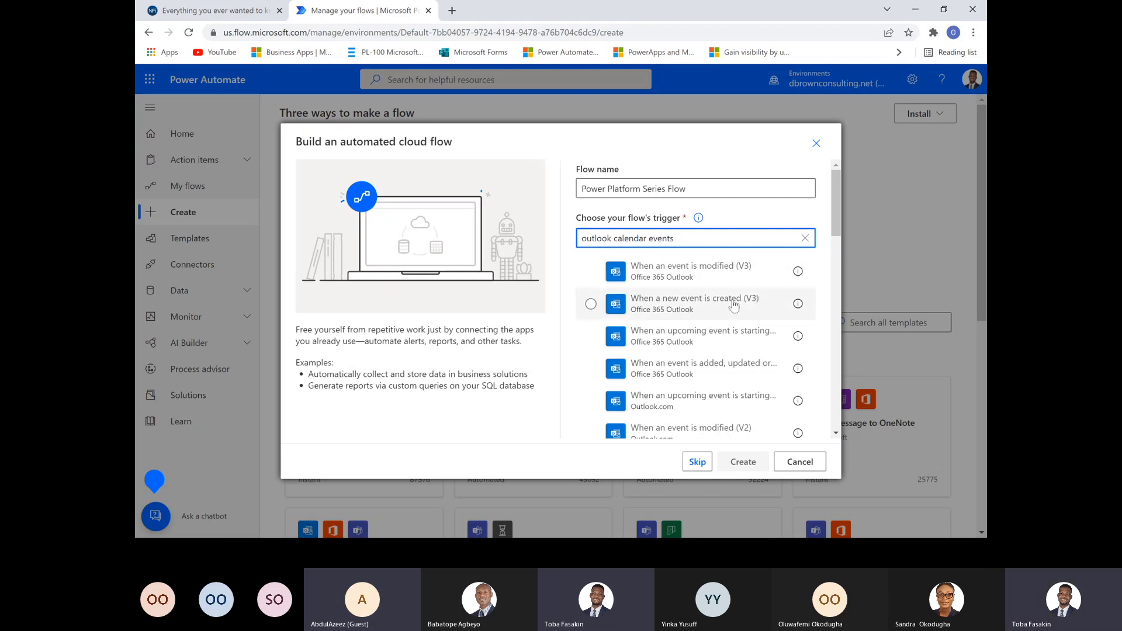
left_click(691, 308)
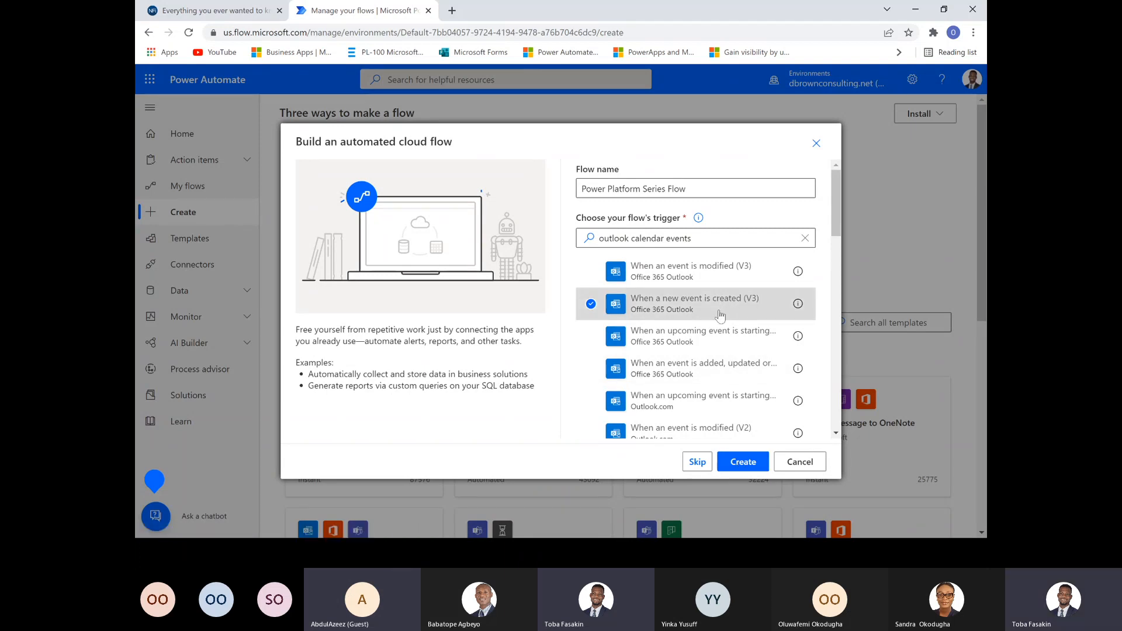
left_click(743, 463)
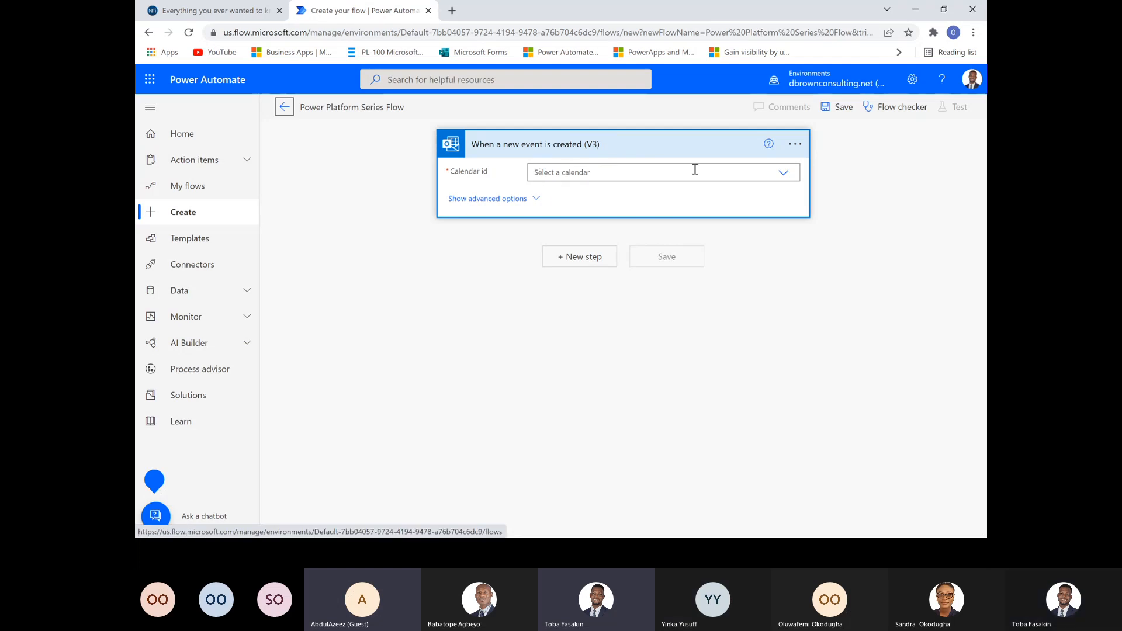
- Set the trigger's Calendar id to Calendar and show its advanced options
left_click(782, 173)
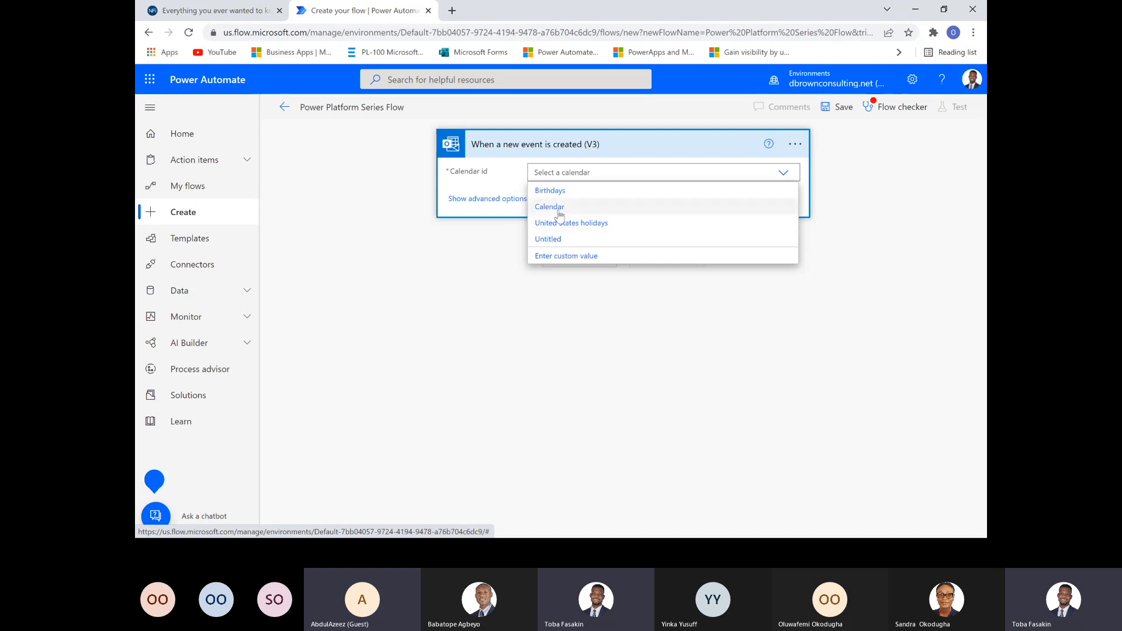
left_click(555, 208)
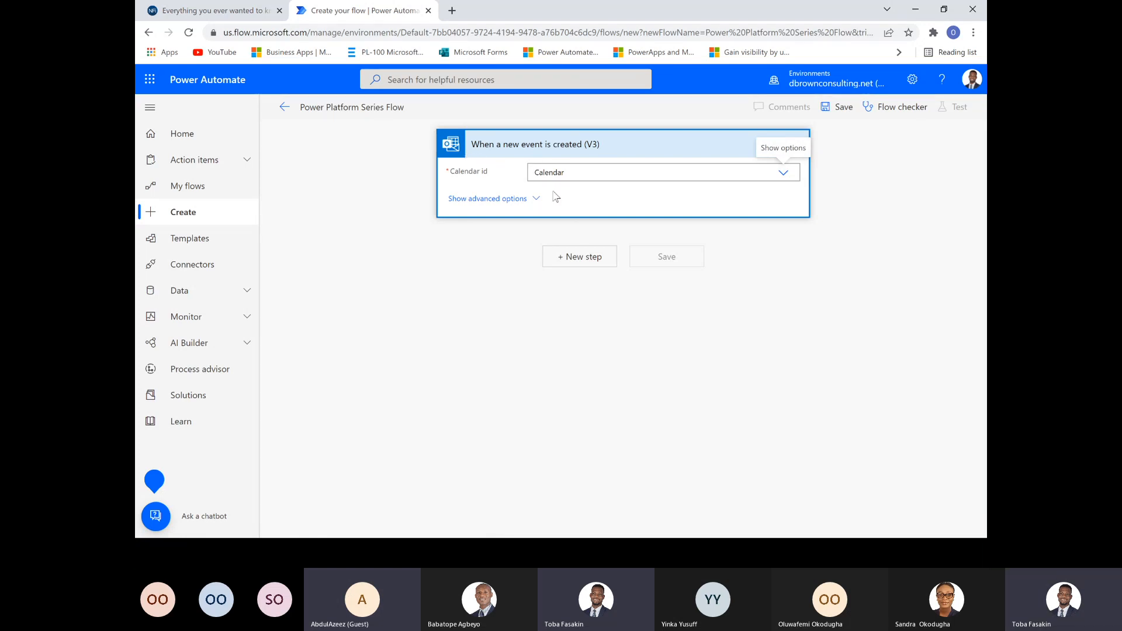
left_click(535, 198)
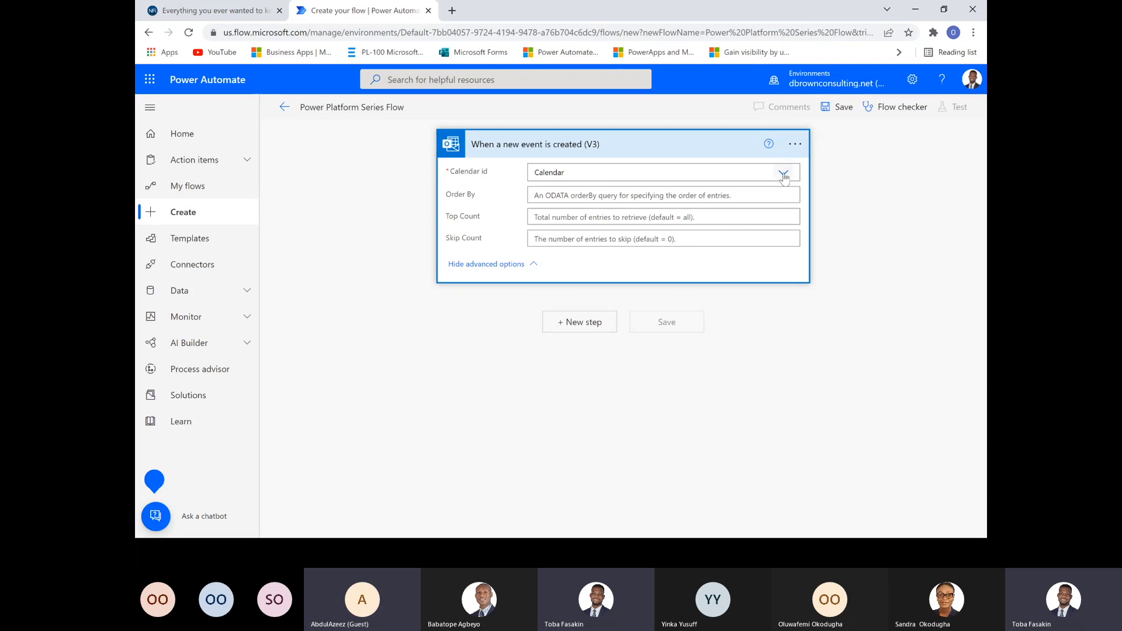
- Add a new step below the trigger and search the connectors and actions for "events"
left_click(582, 321)
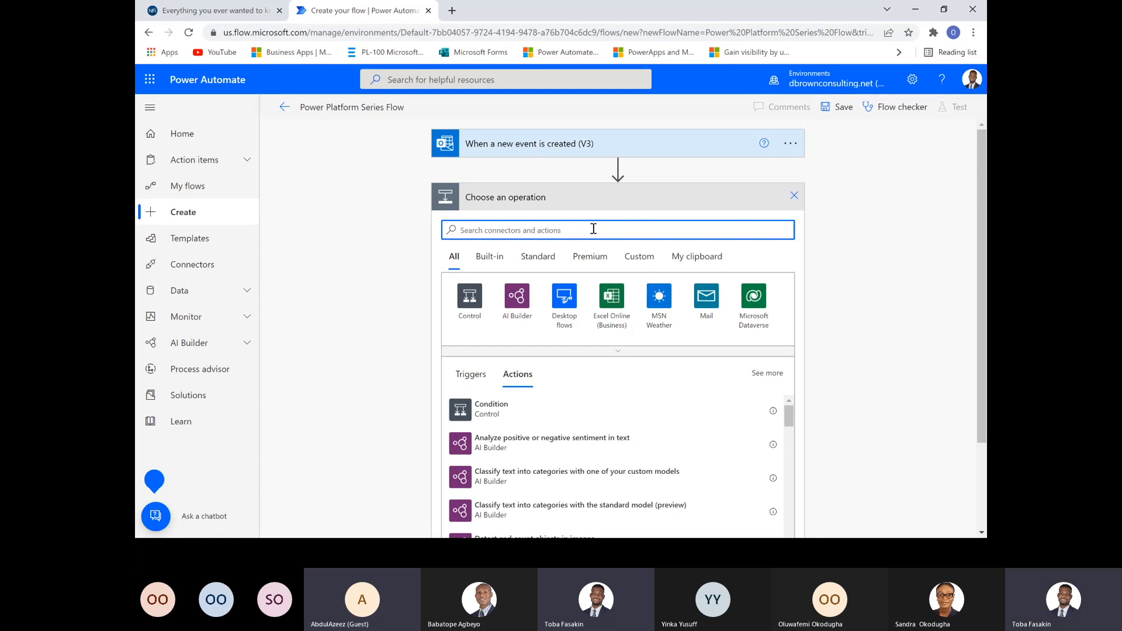
type("o")
key("BackSpace")
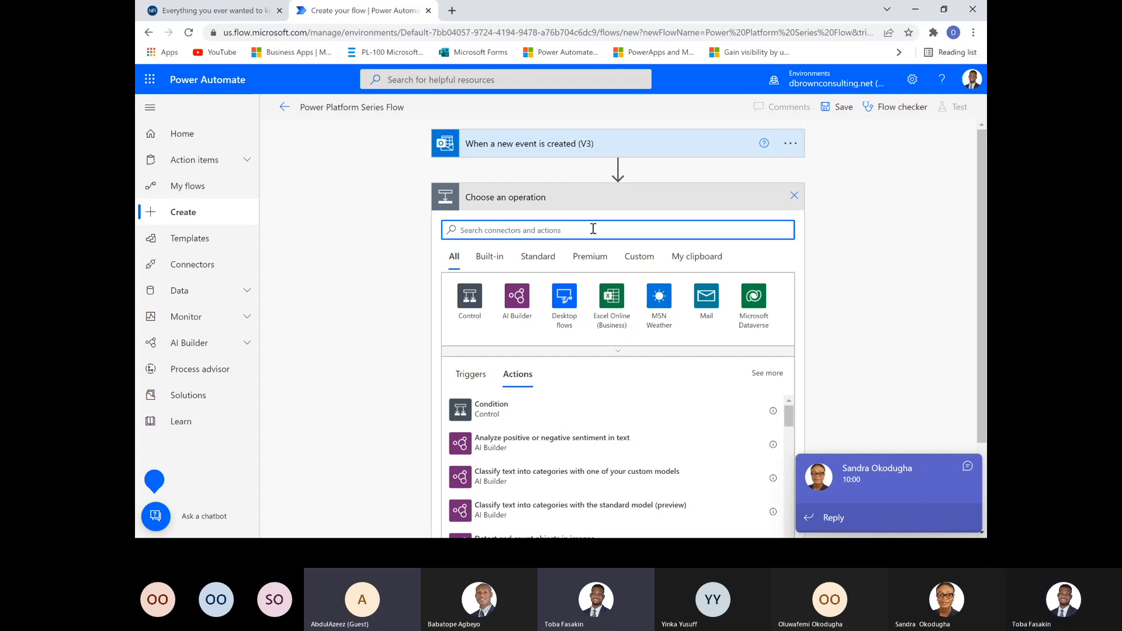
left_click(968, 465)
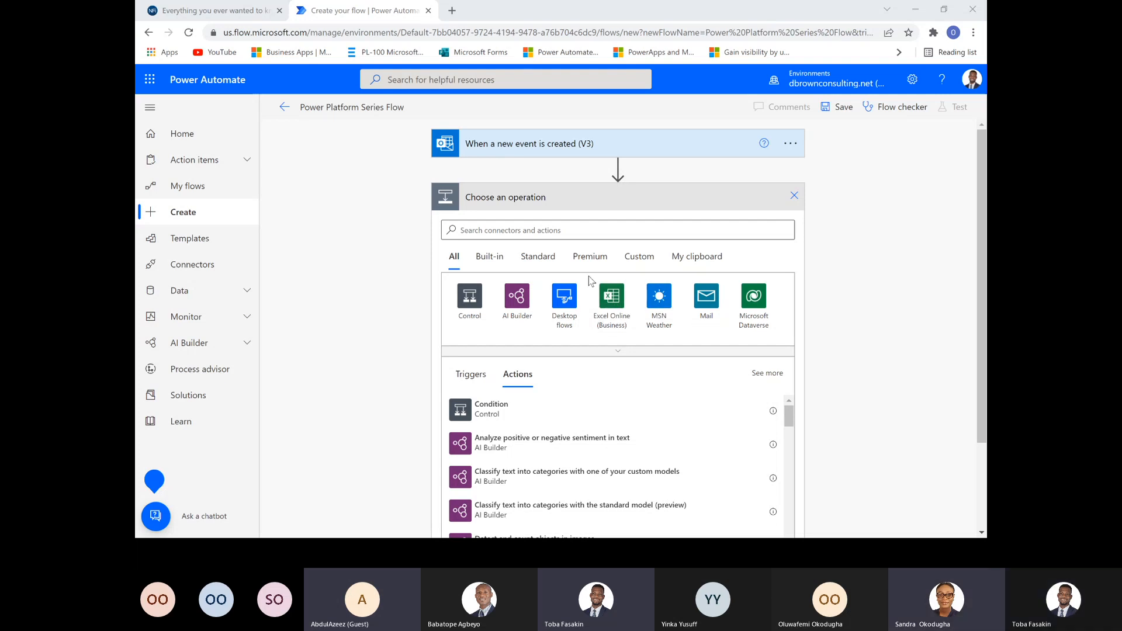
left_click(591, 236)
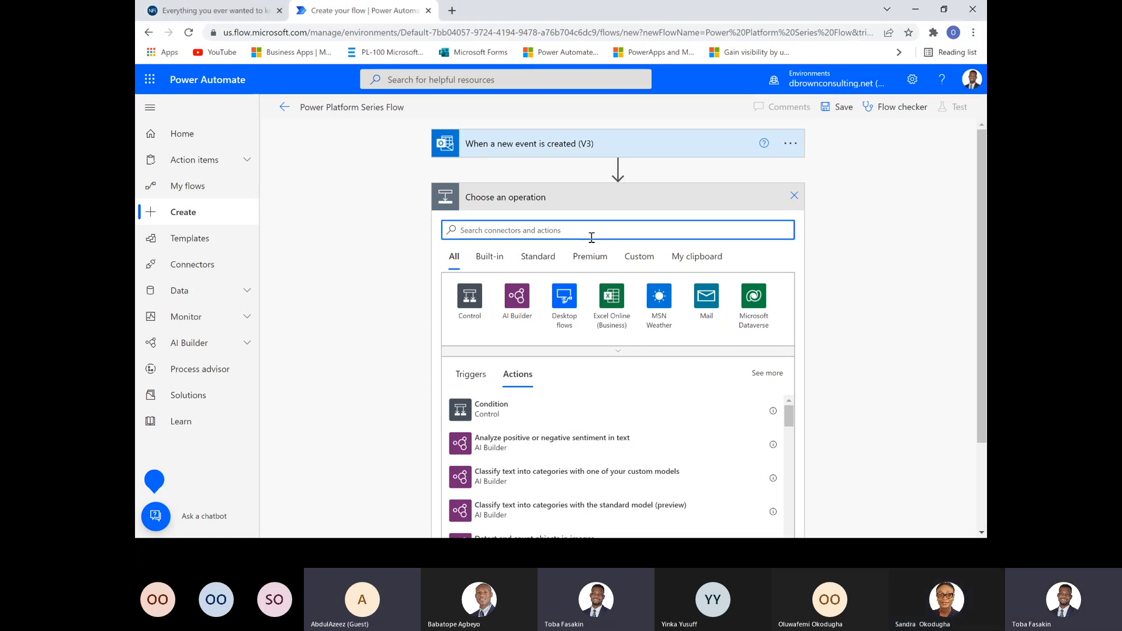
type("ebe")
key("BackSpace")
key("BackSpace")
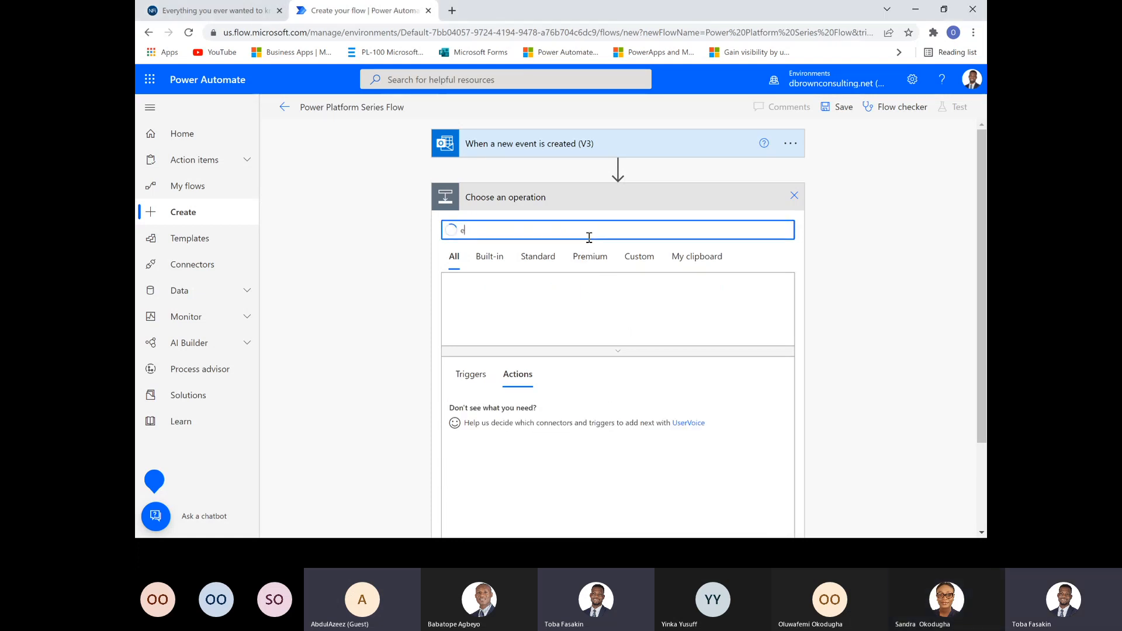
type("ven")
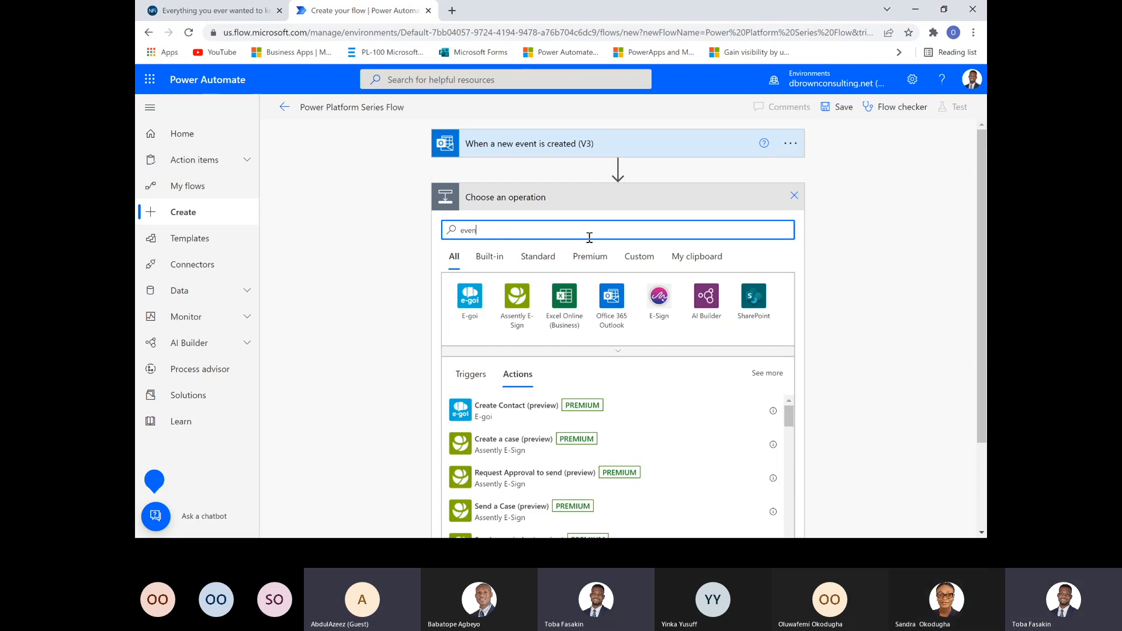
type("ts")
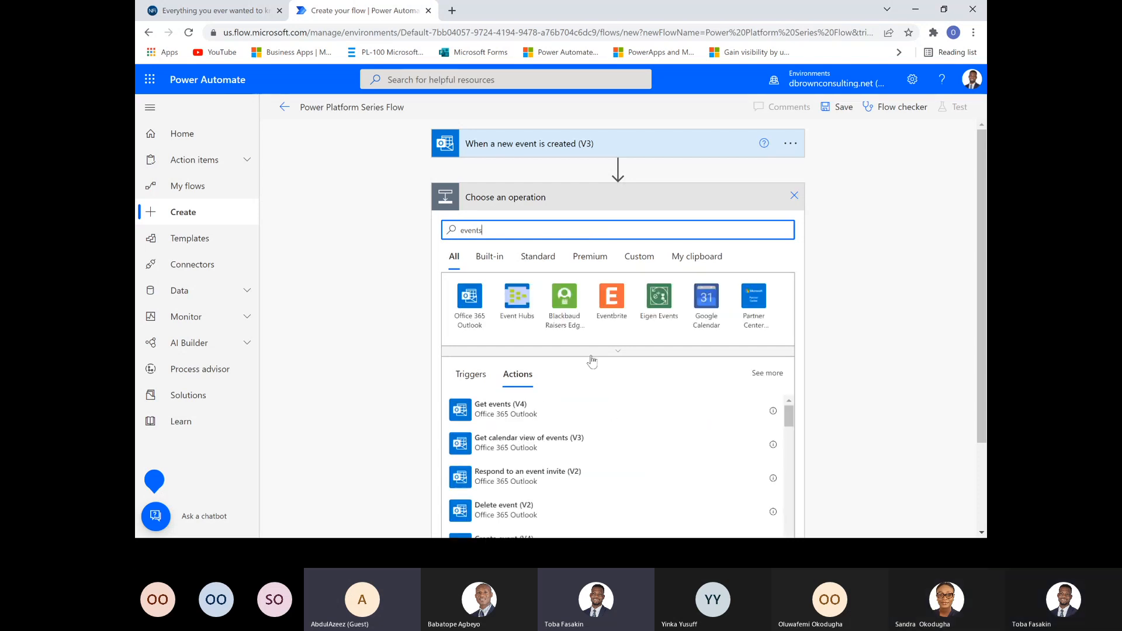
- Choose the Office 365 Outlook action Get calendar view of events (V3) for the new step
scroll(649, 354, "down", 1)
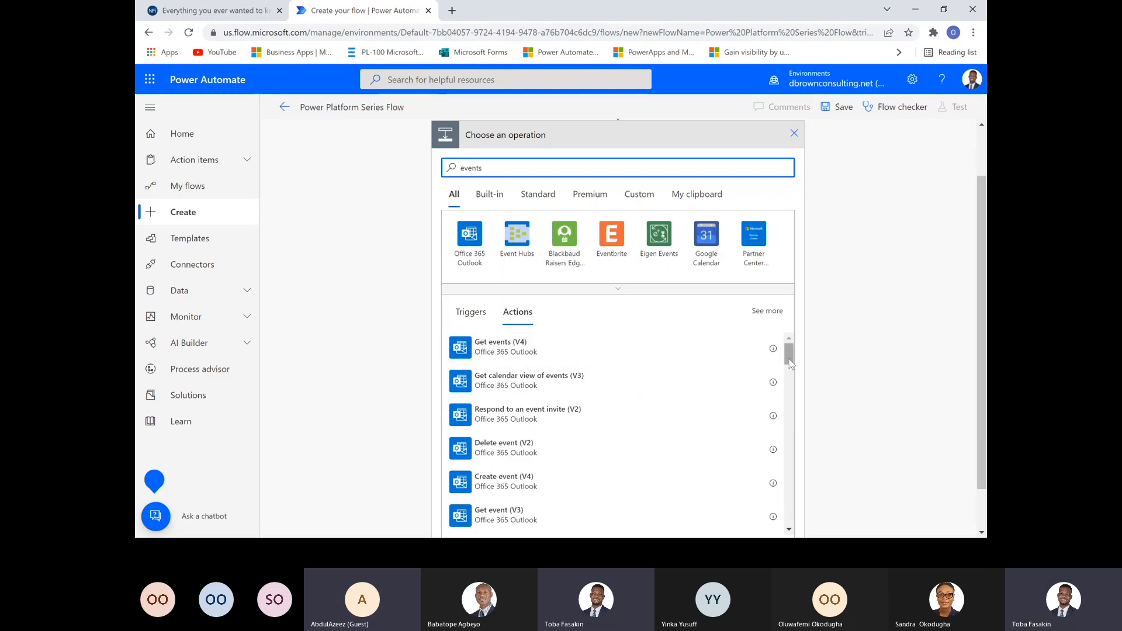
scroll(789, 362, "down", 1)
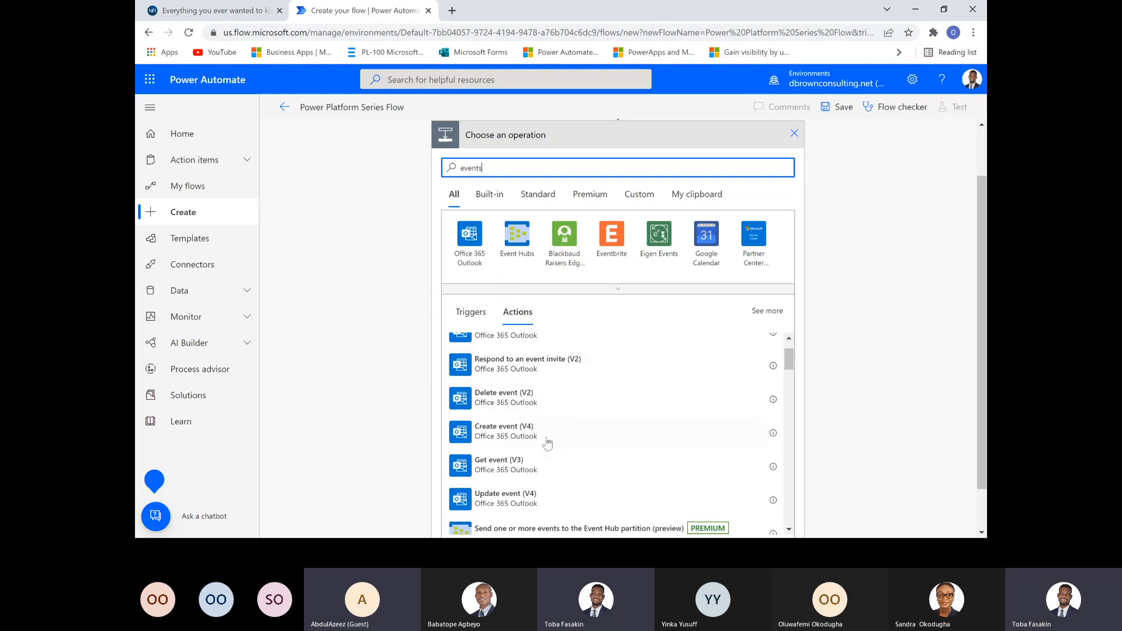
scroll(561, 387, "up", 1)
left_click(562, 387)
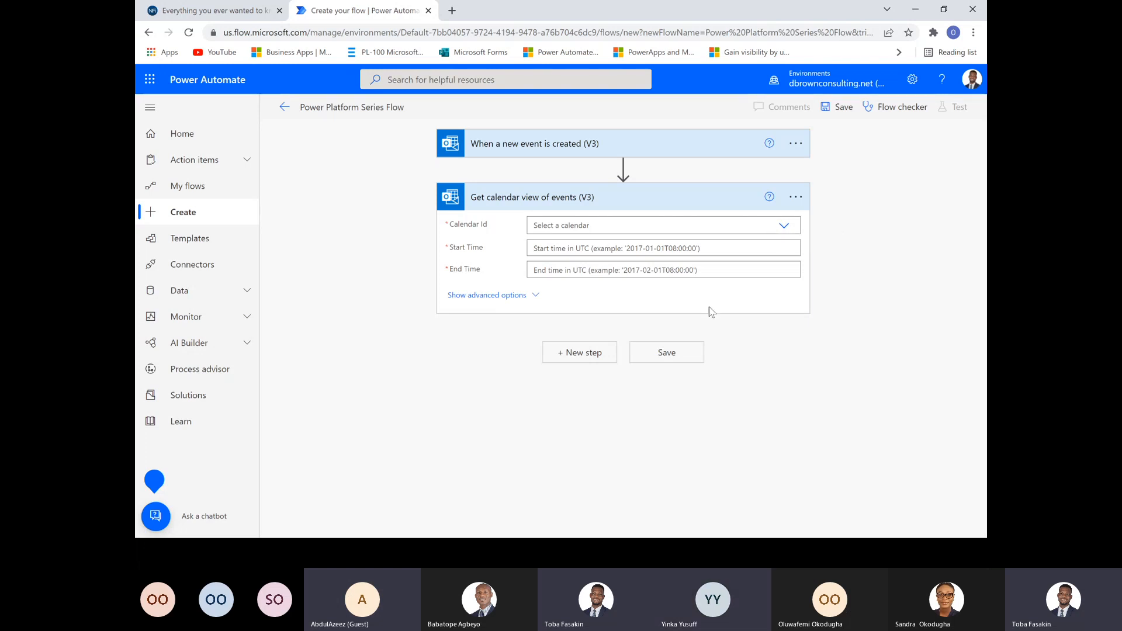
- Add another step, search for "google cal", and choose the Google Calendar action List the events on a calendar
left_click(587, 352)
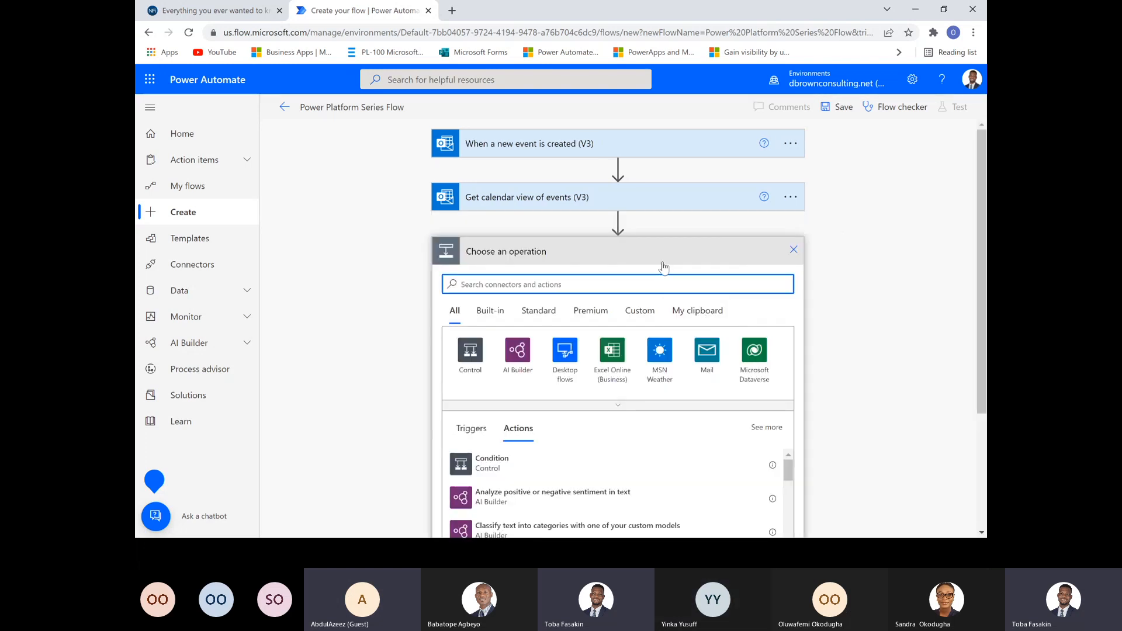
type("g")
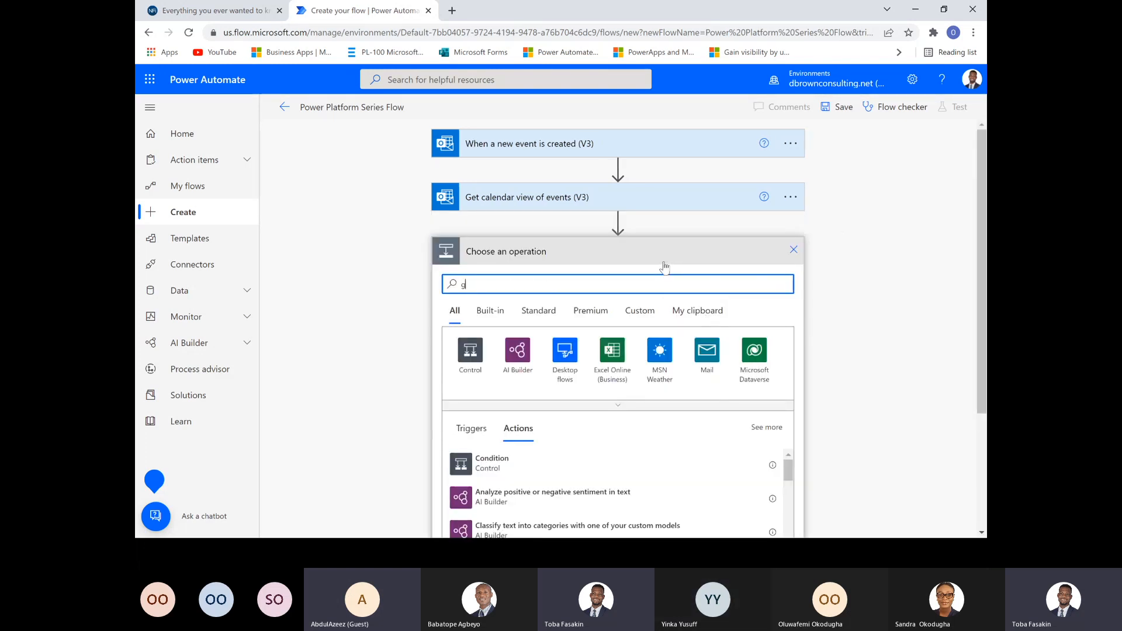
type("oogle cal")
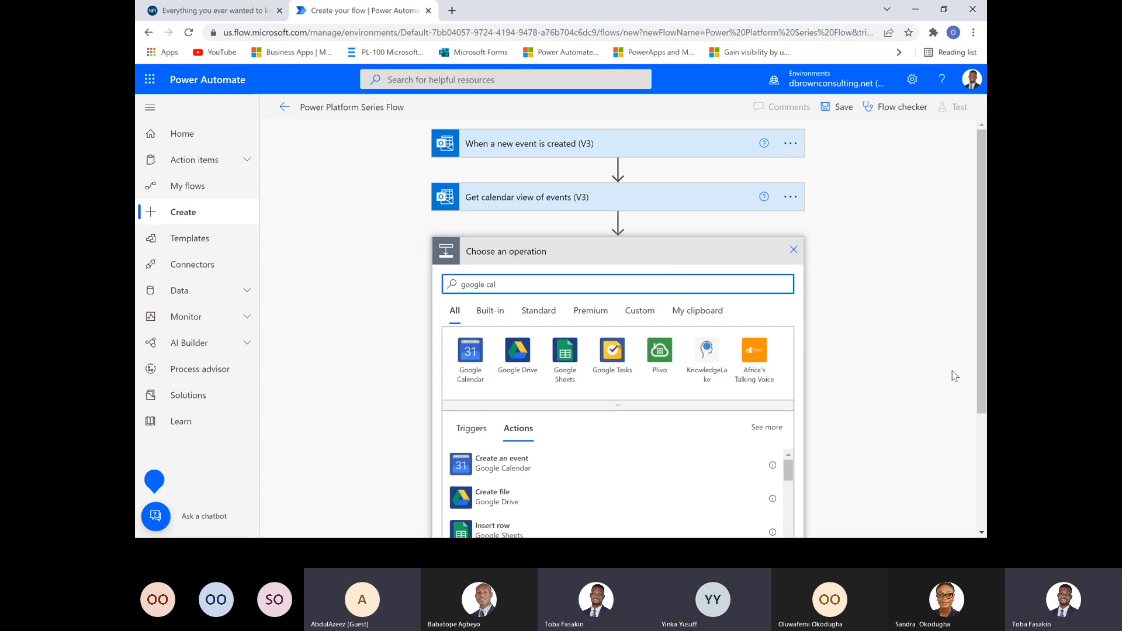
scroll(976, 374, "down", 1)
scroll(974, 403, "down", 3)
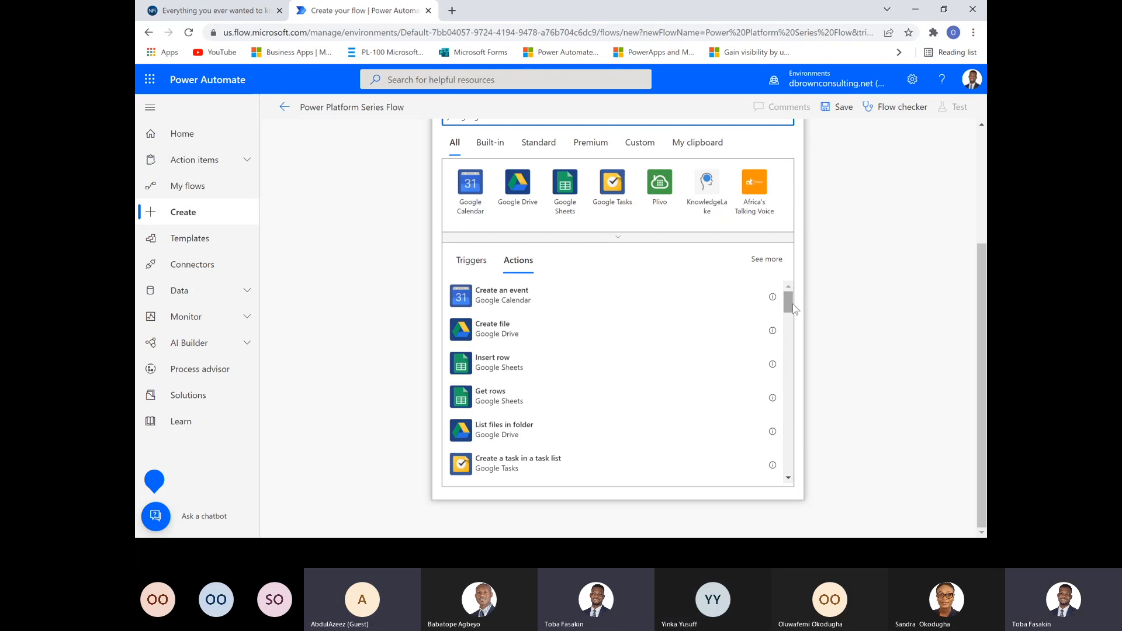
scroll(788, 315, "down", 1)
left_click_drag(788, 317, 786, 346)
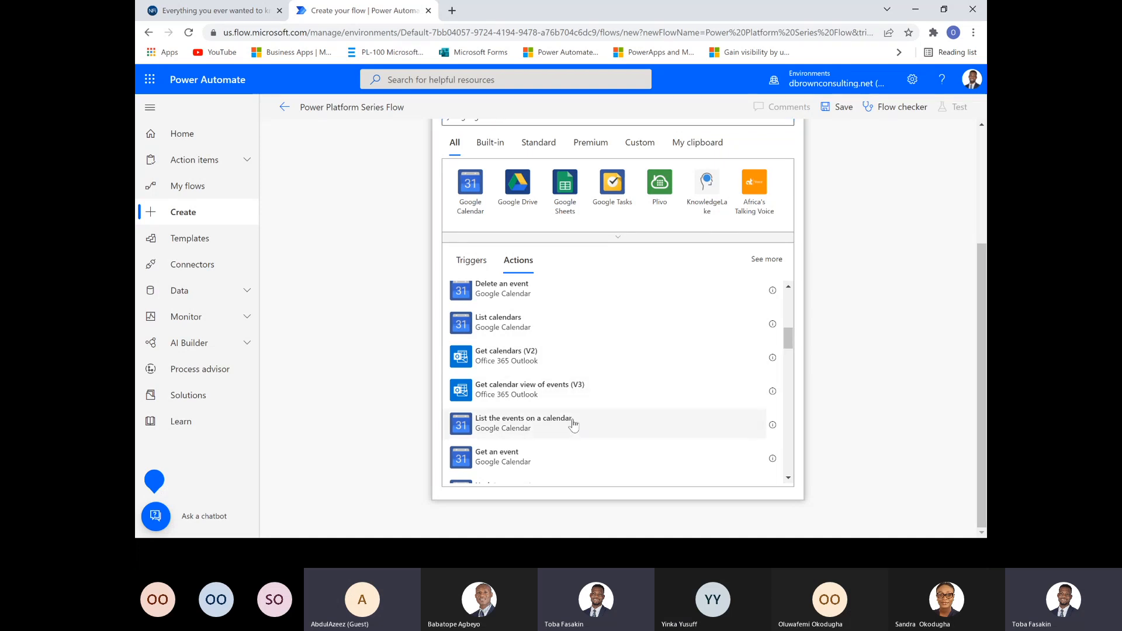
left_click(536, 426)
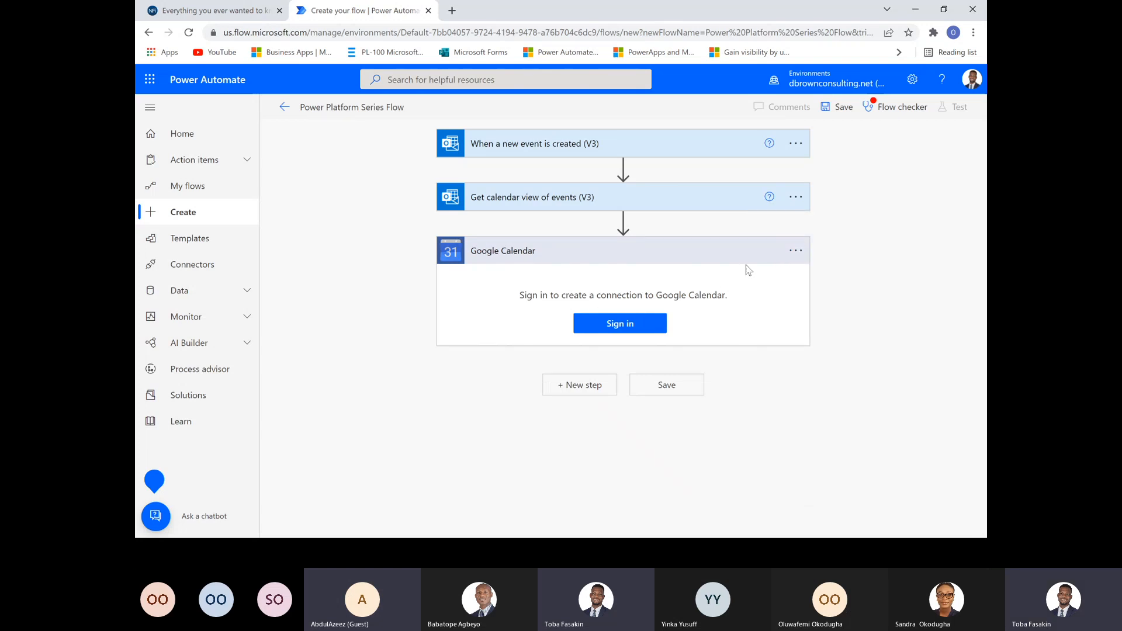
- Delete the Google Calendar step from the flow and confirm its removal
left_click(795, 252)
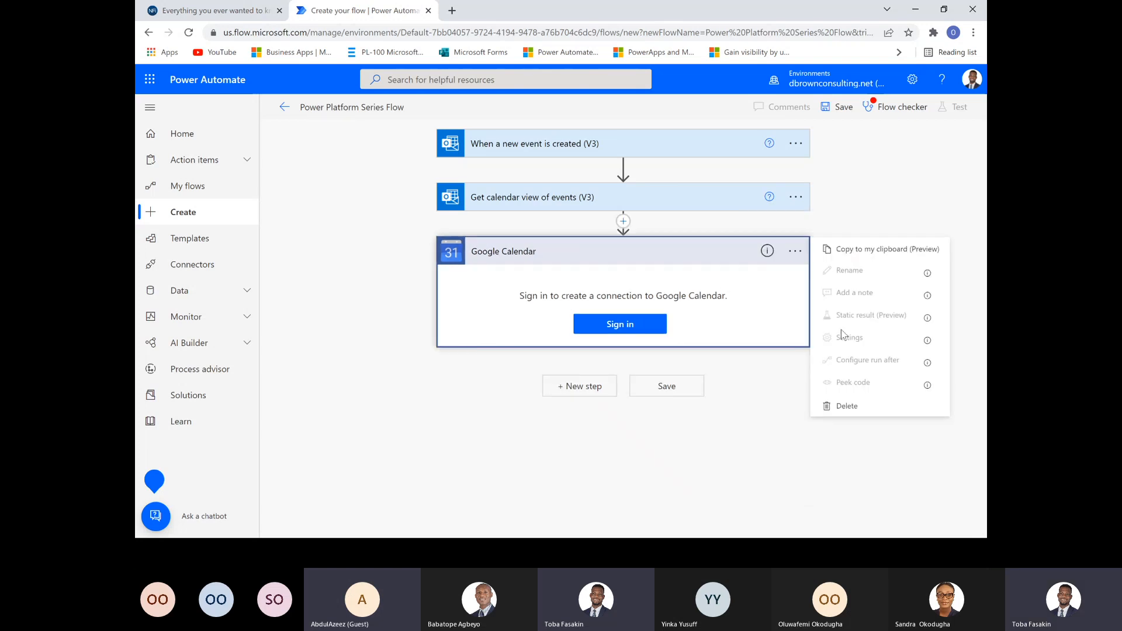
left_click(861, 412)
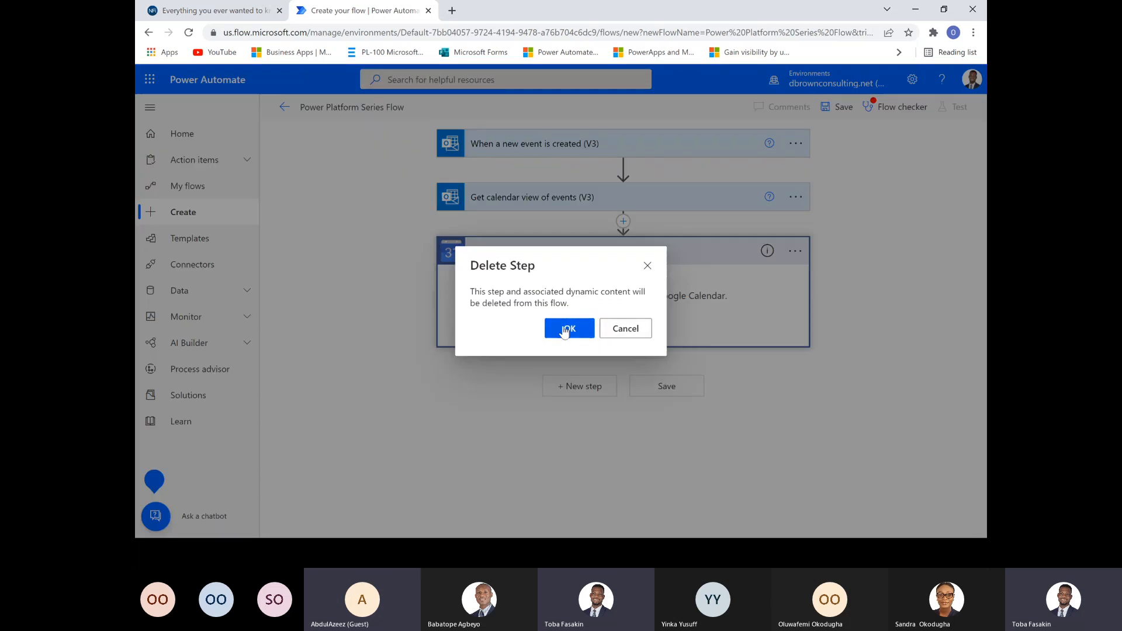
left_click(569, 328)
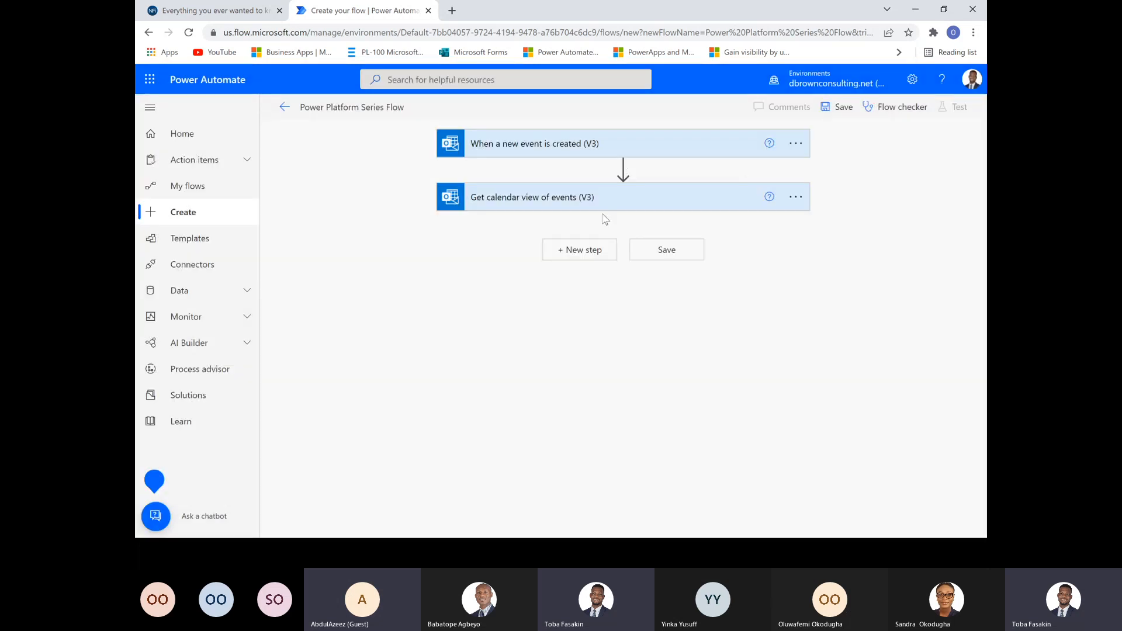
left_click(576, 206)
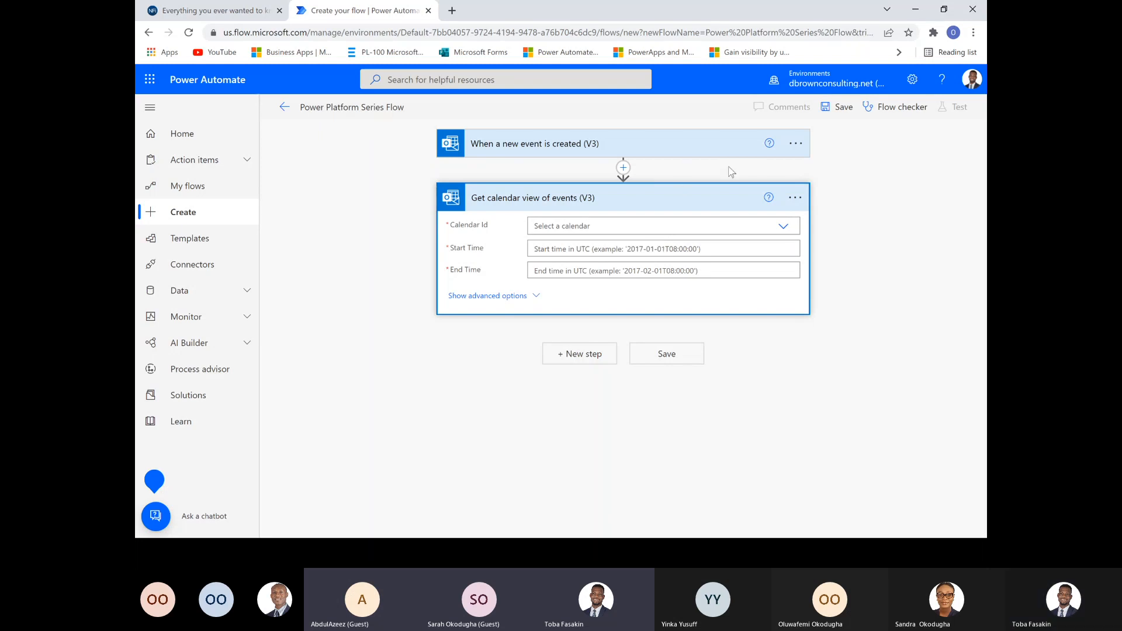
left_click(795, 198)
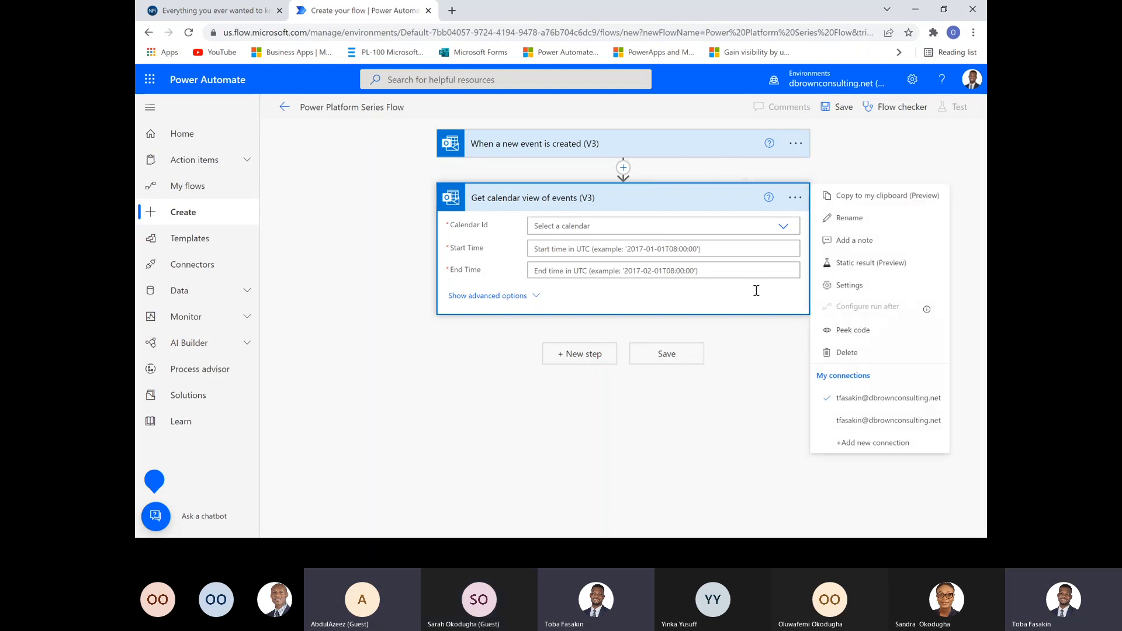
left_click(600, 365)
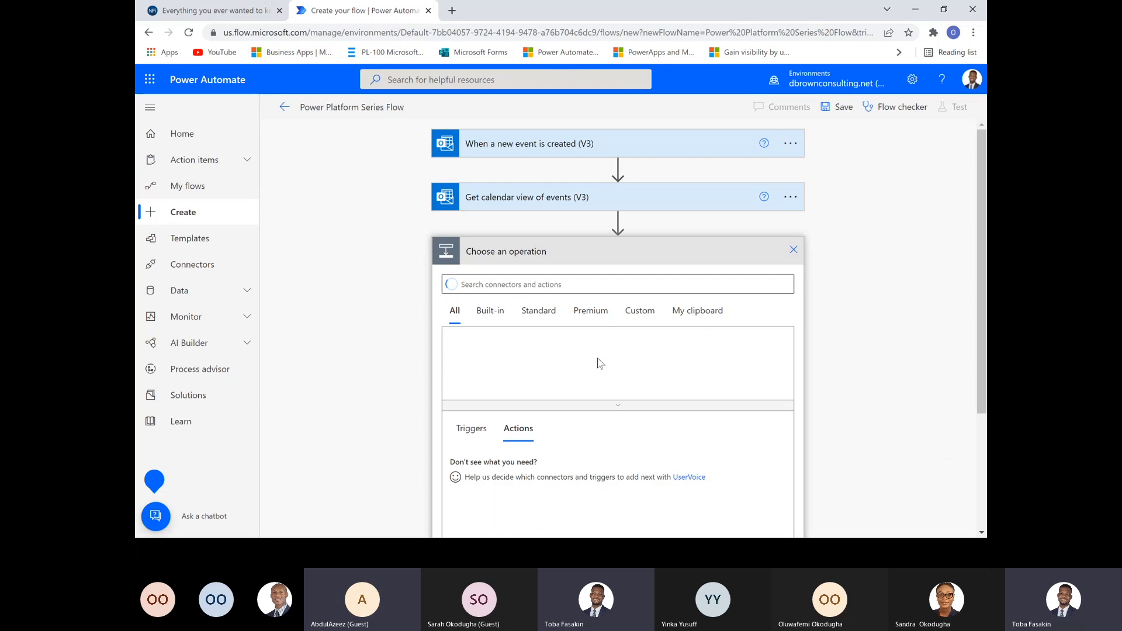
type("s")
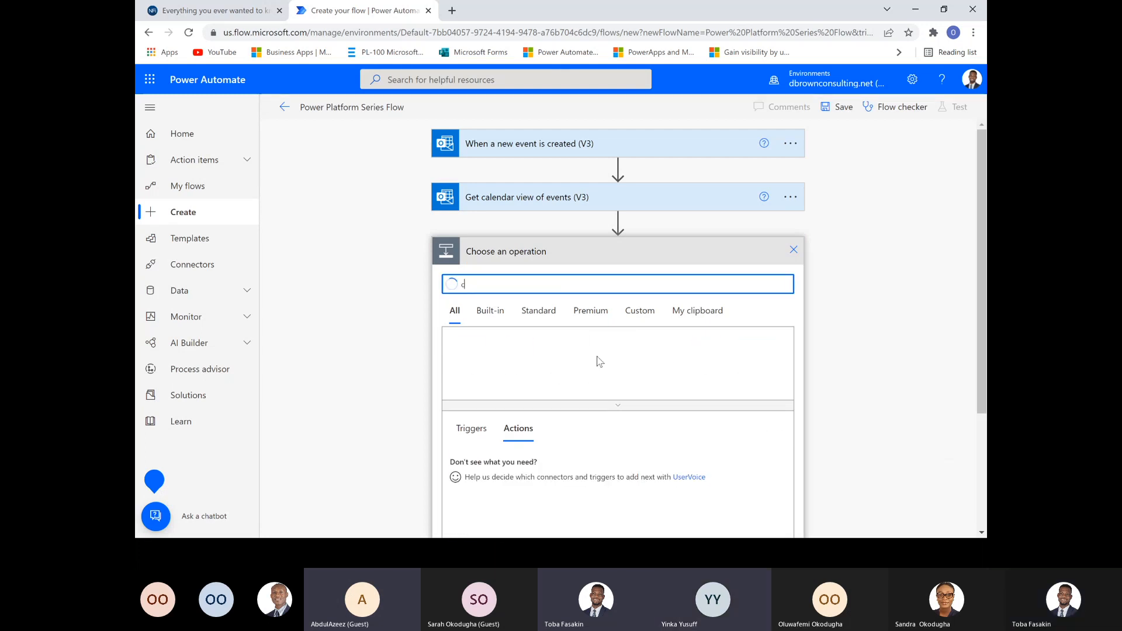
key("BackSpace")
type("googlw")
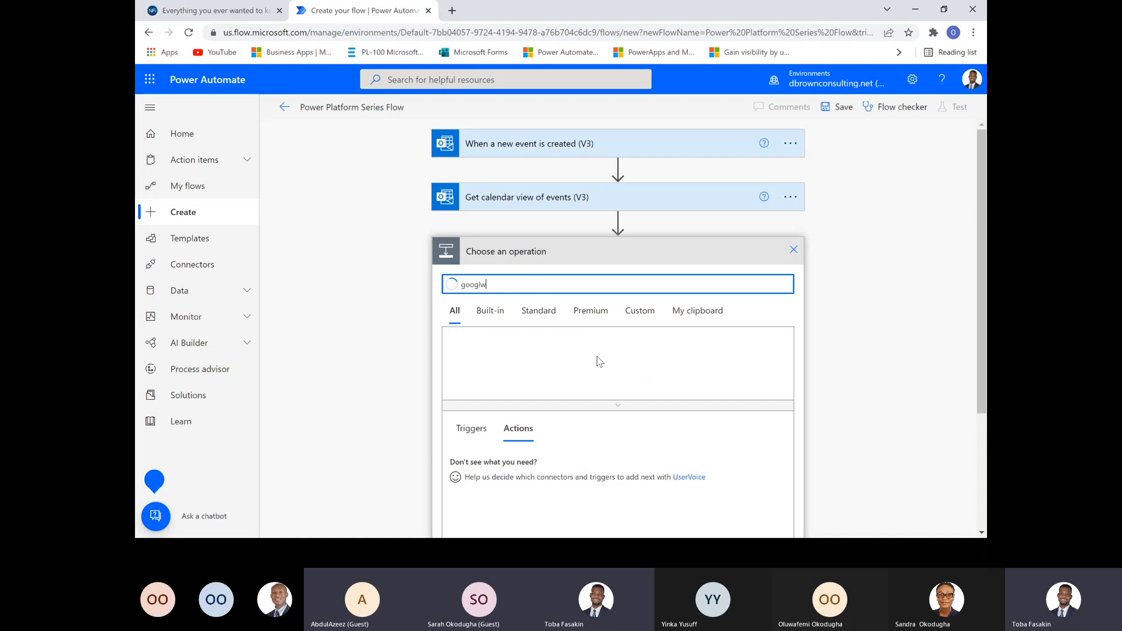
key("BackSpace")
type("e")
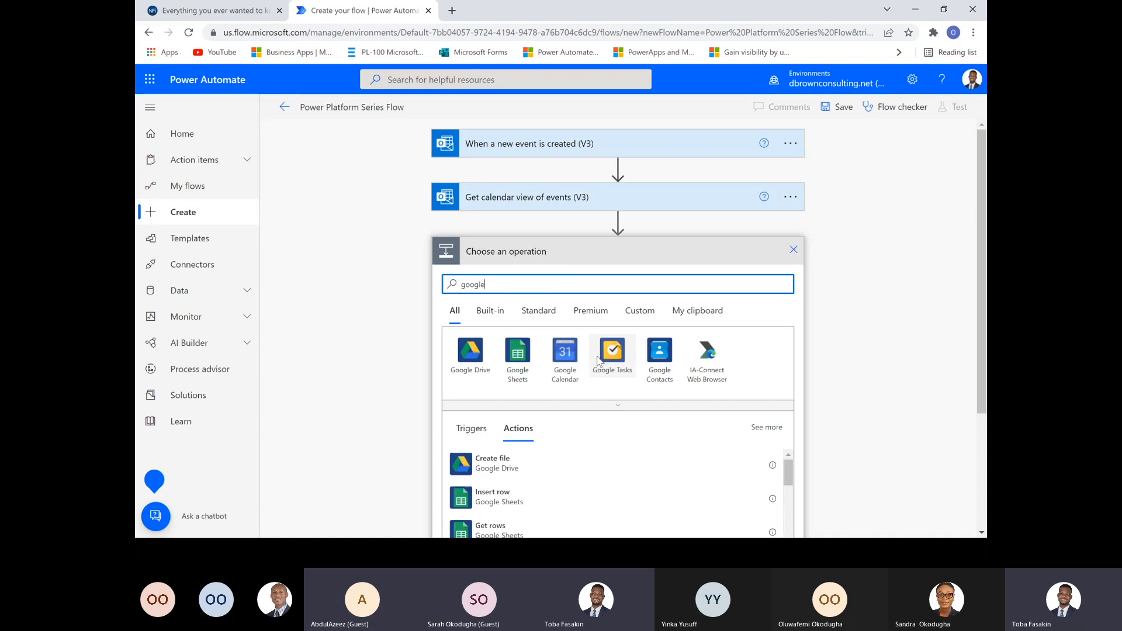
type(" calenda")
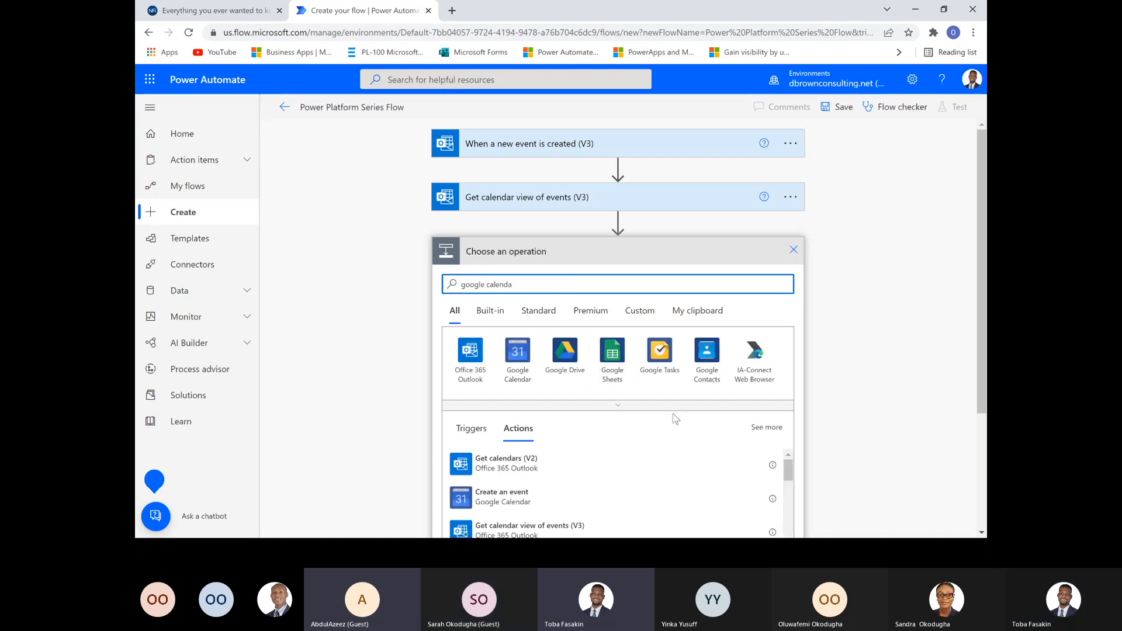
left_click(718, 262)
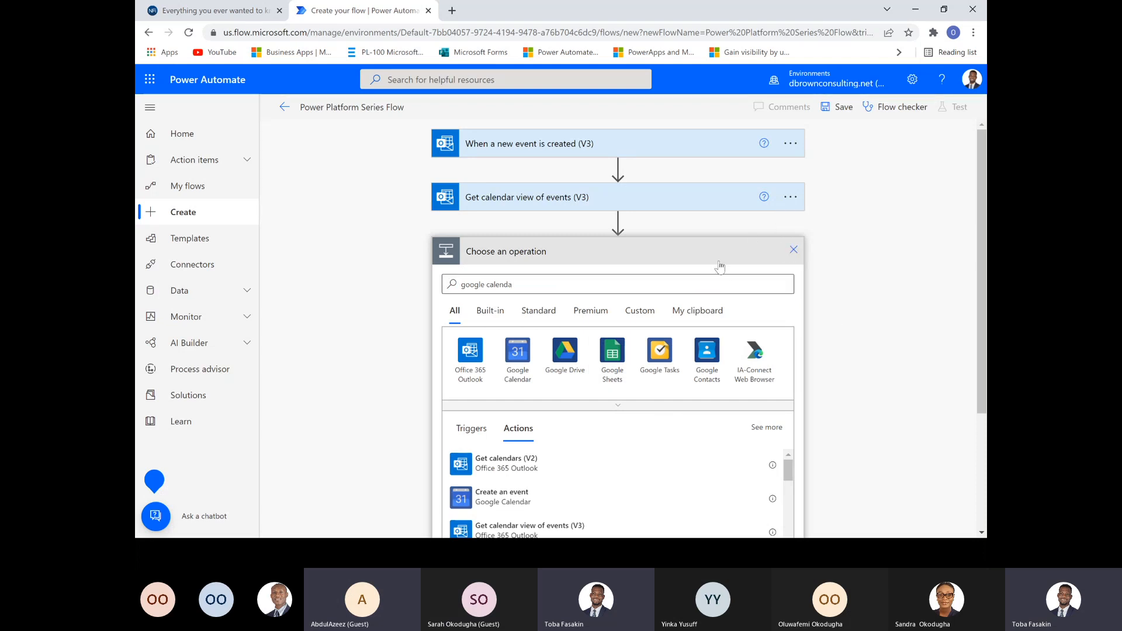
left_click(793, 250)
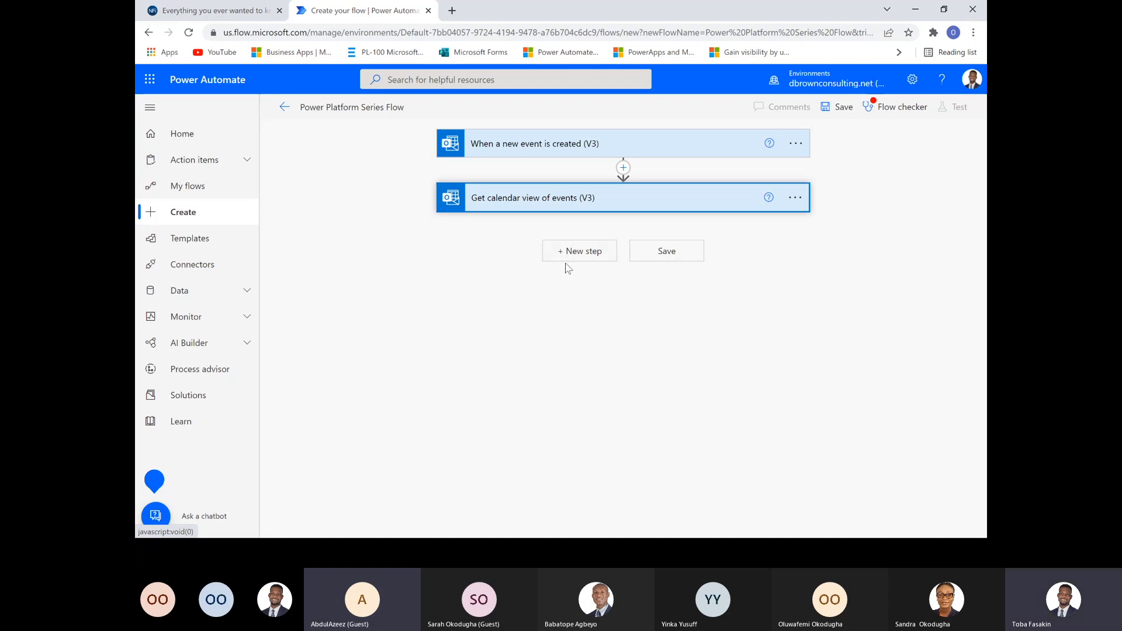
- Expand the Get calendar view of events (V3) action and set its Calendar Id to Calendar
left_click(587, 205)
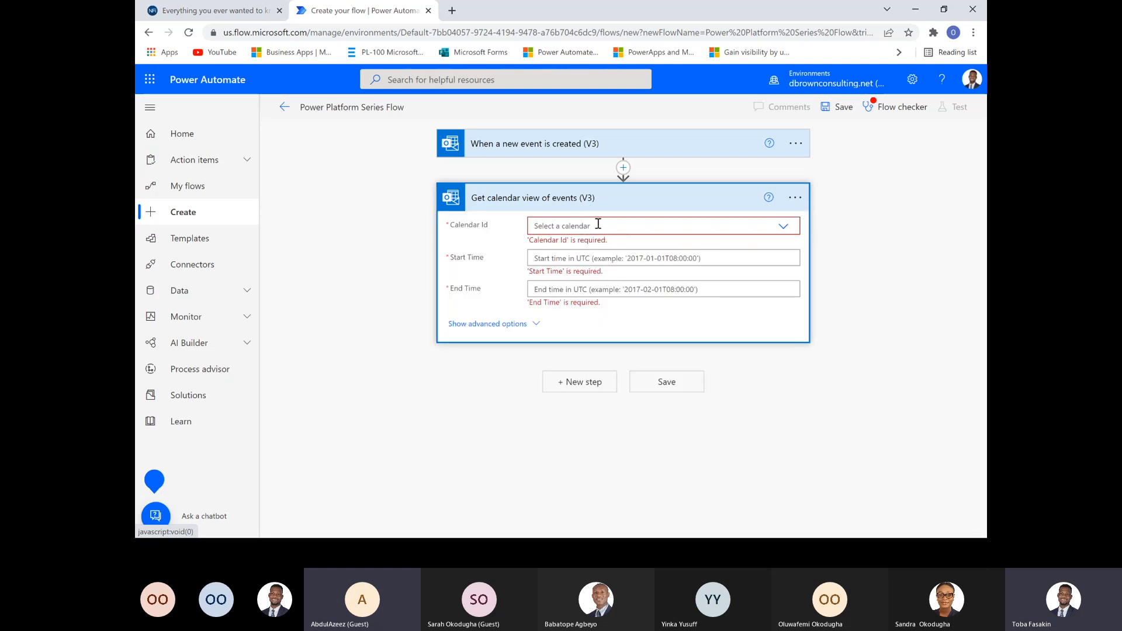
left_click(595, 227)
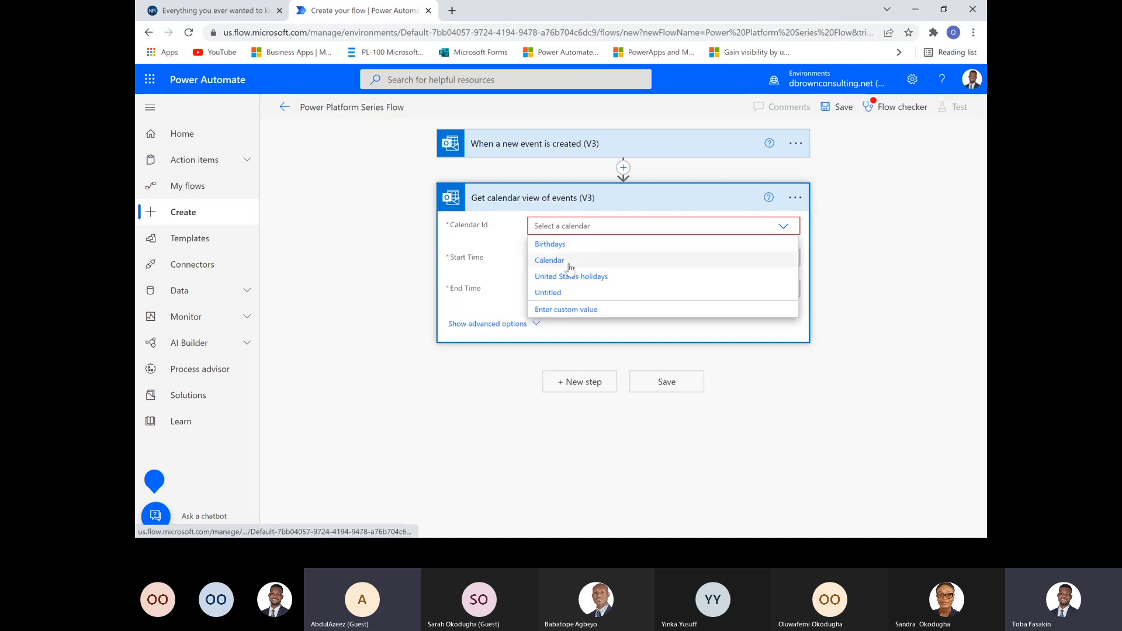
left_click(571, 267)
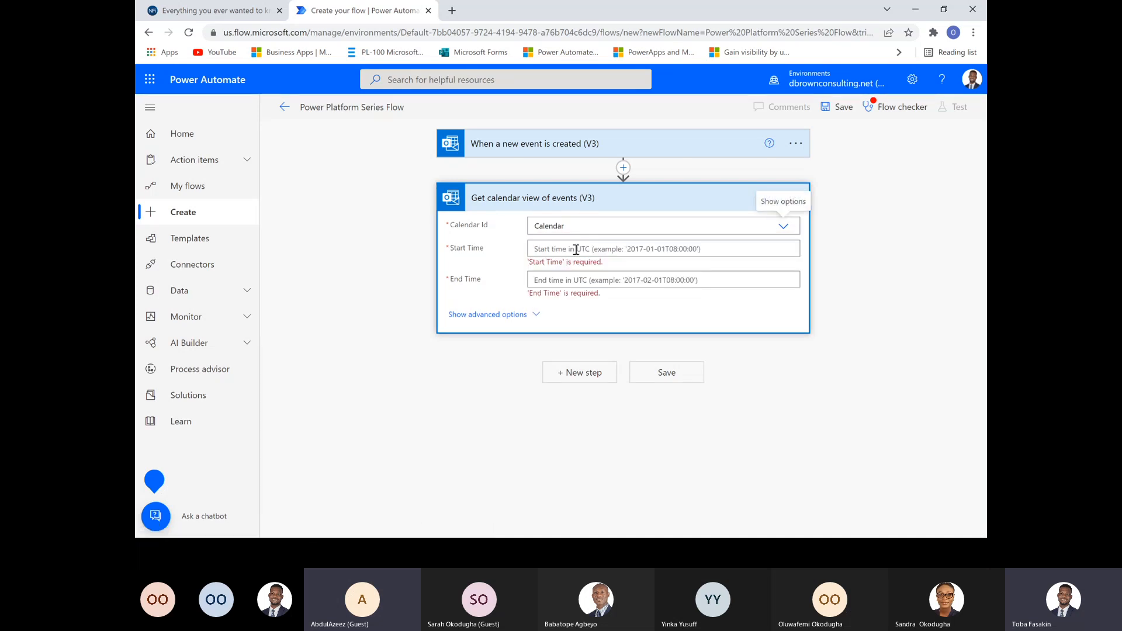
- Set the Start Time of the calendar view action to the expression utcNow()
left_click(570, 248)
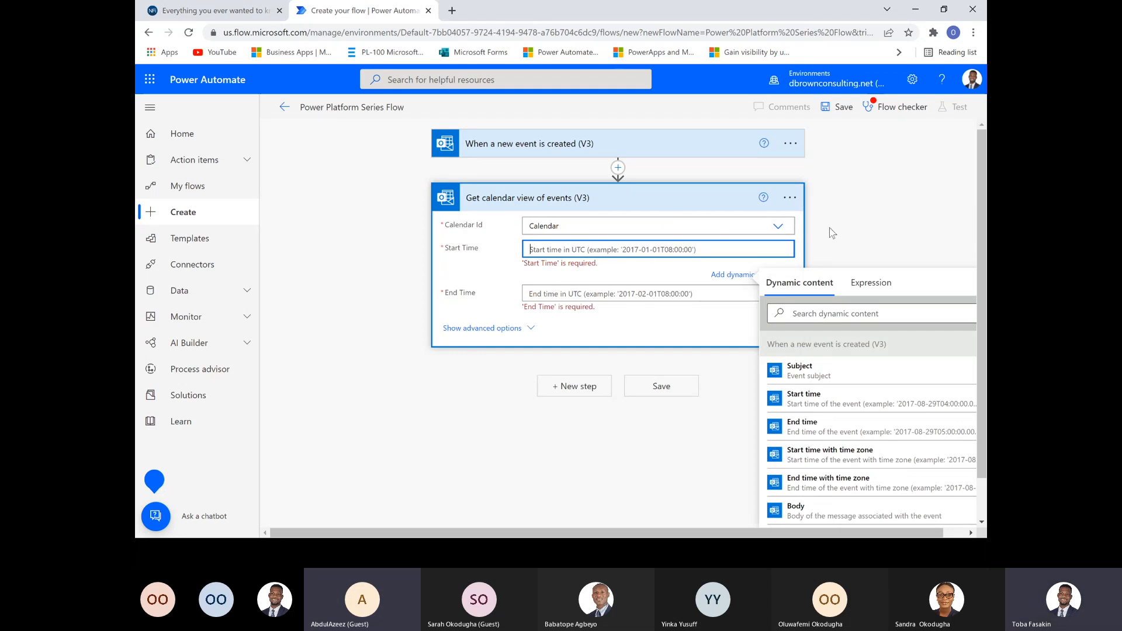
left_click(869, 286)
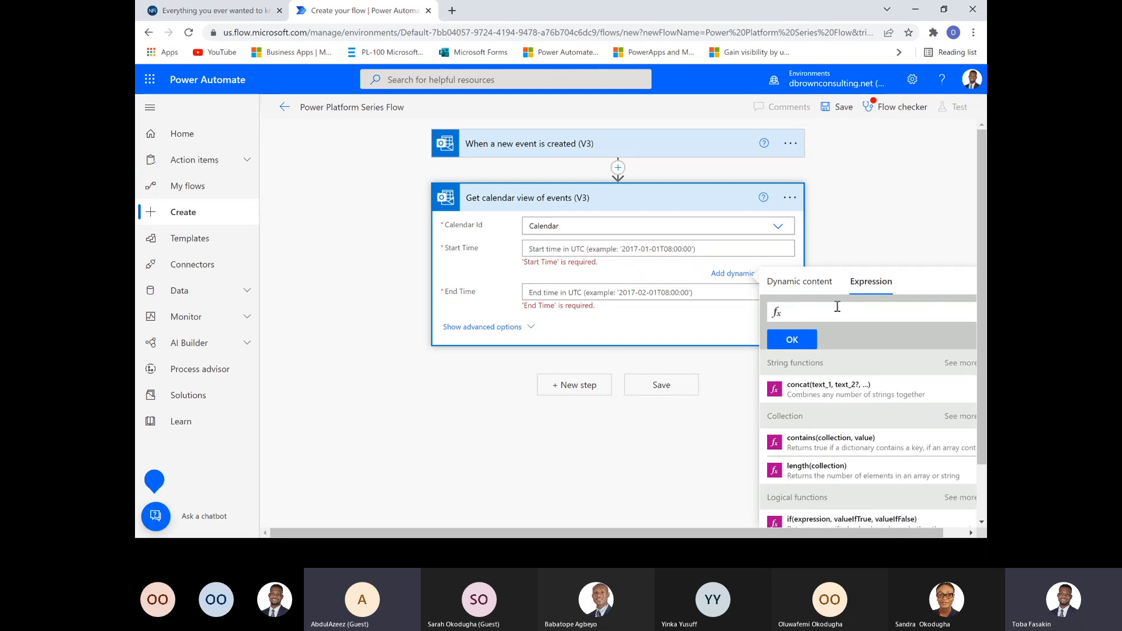
type("utc")
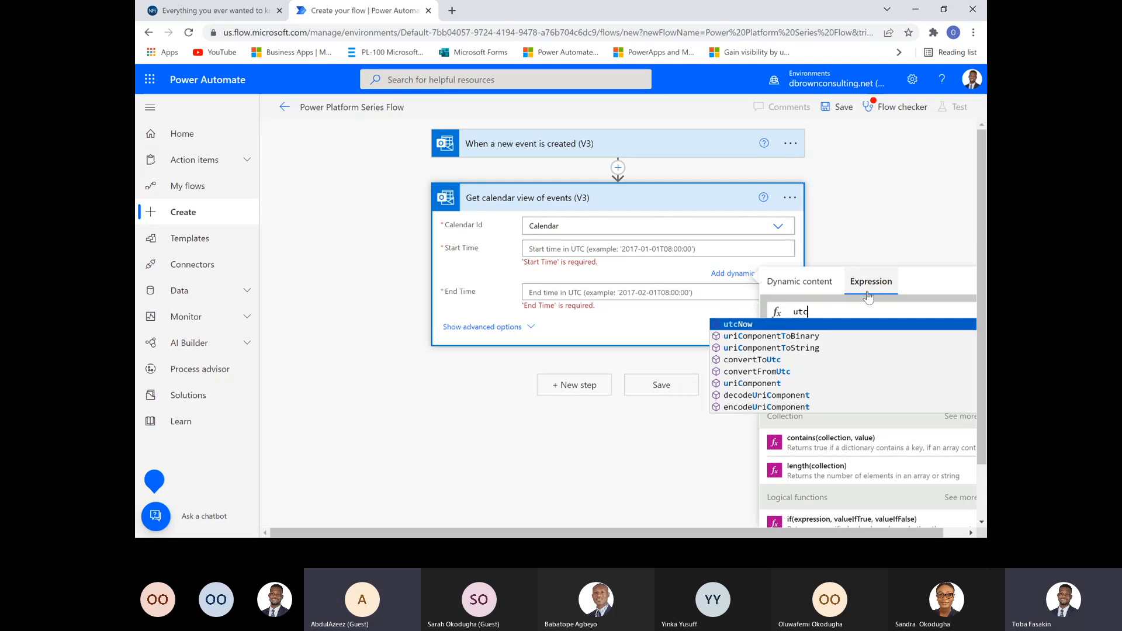
left_click(739, 324)
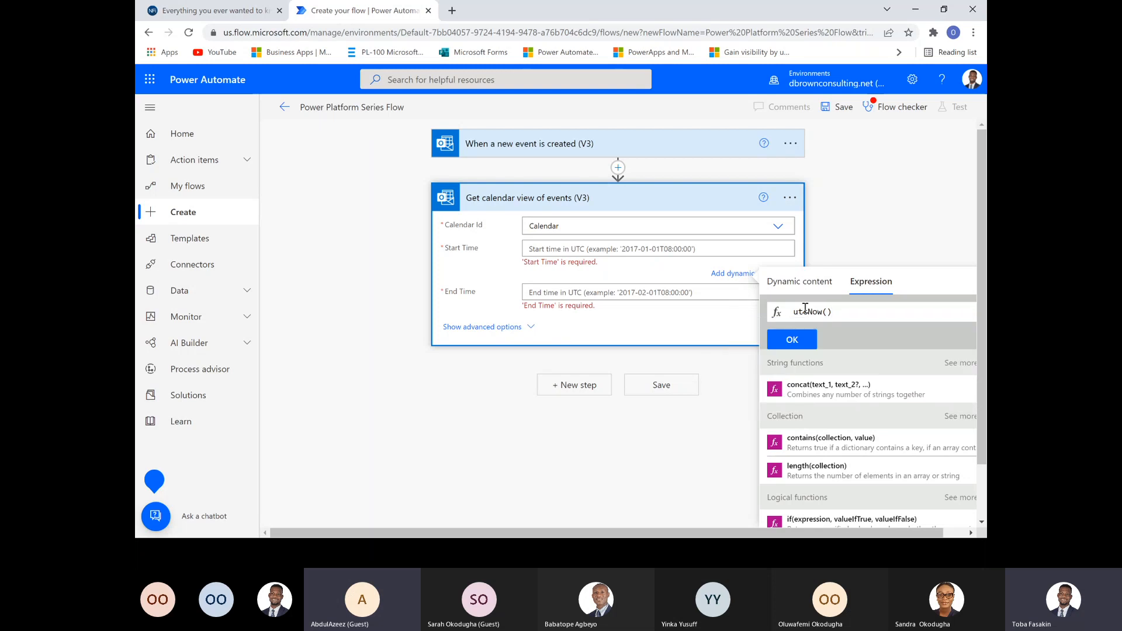
left_click(796, 340)
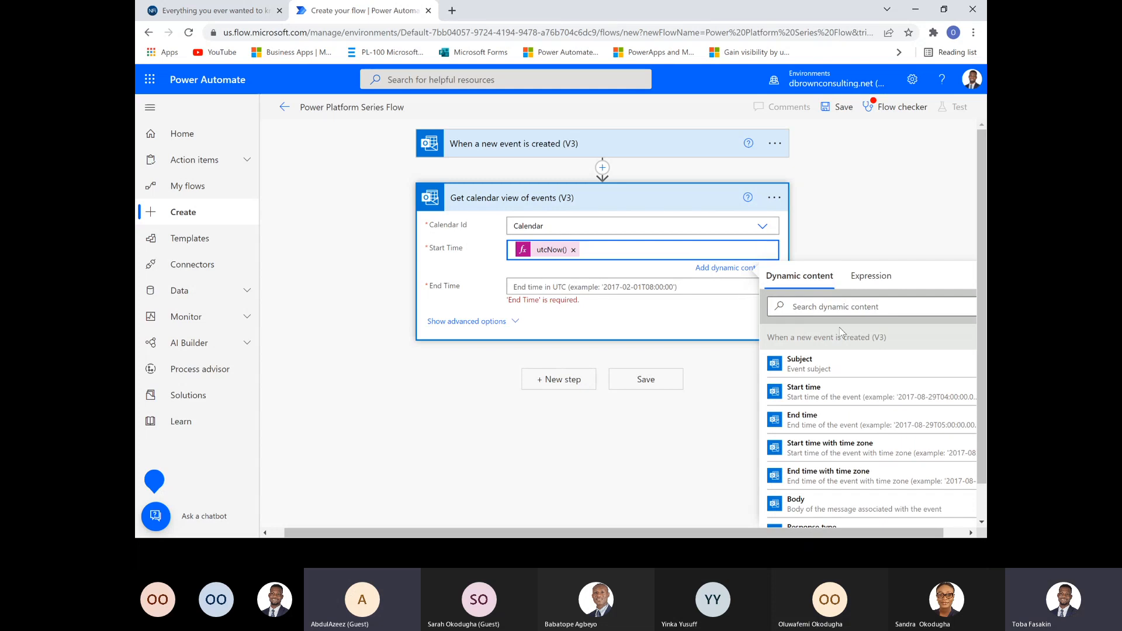
left_click(858, 283)
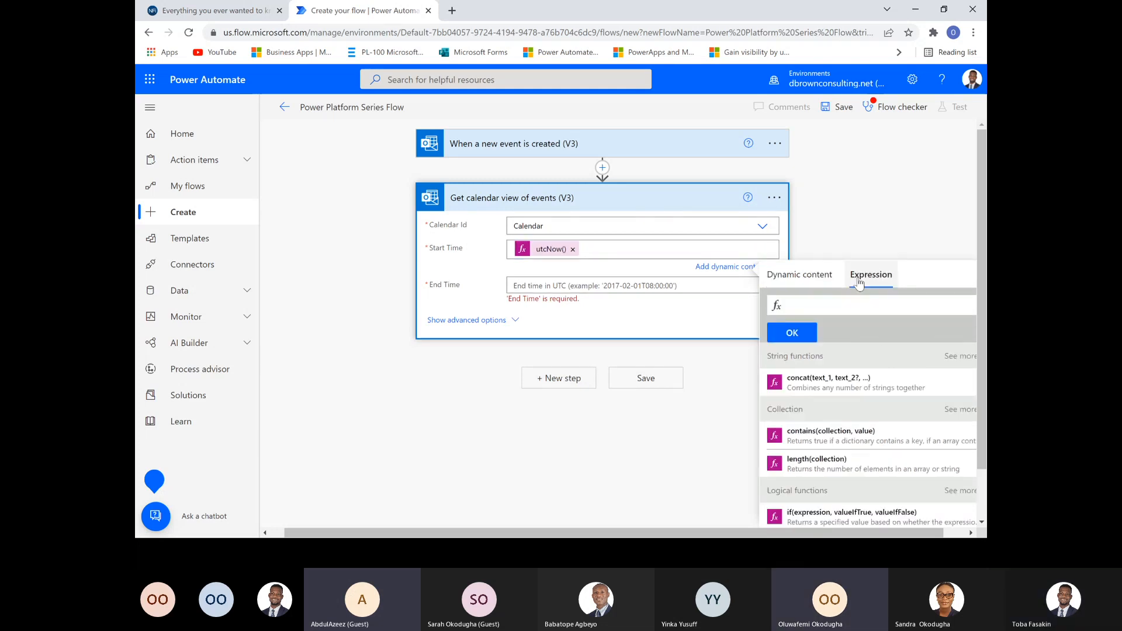
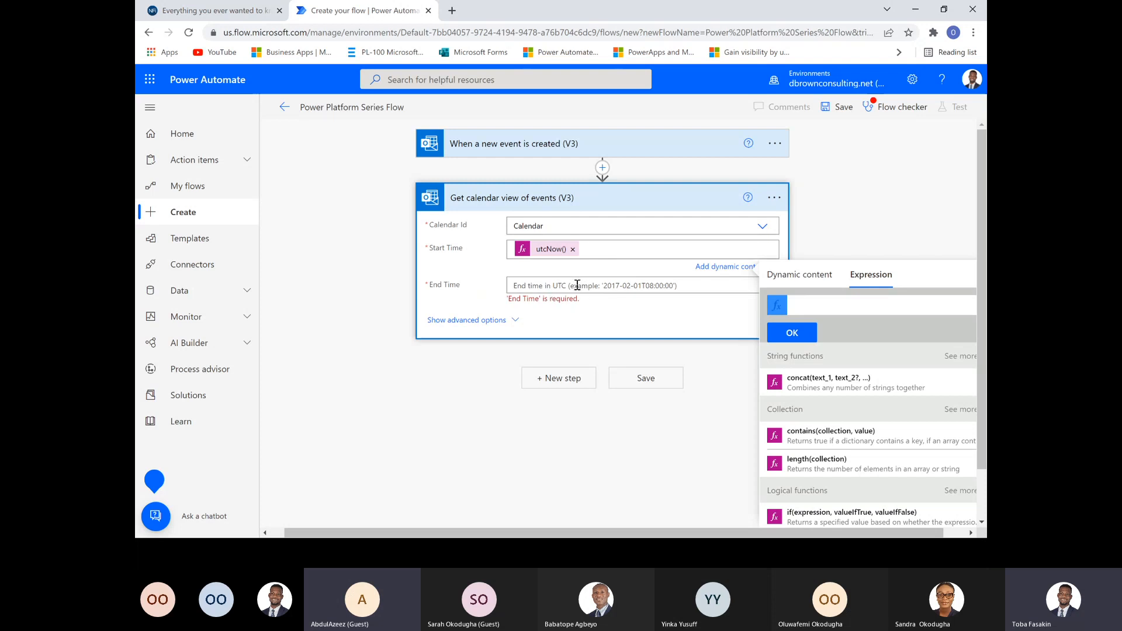
left_click(540, 284)
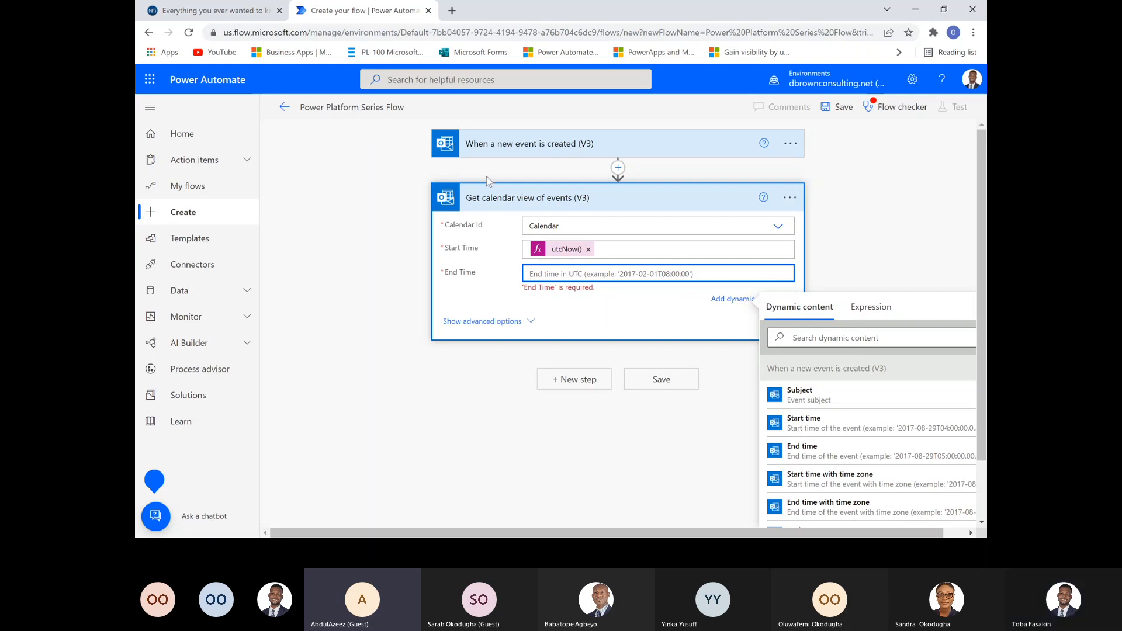
left_click(647, 190)
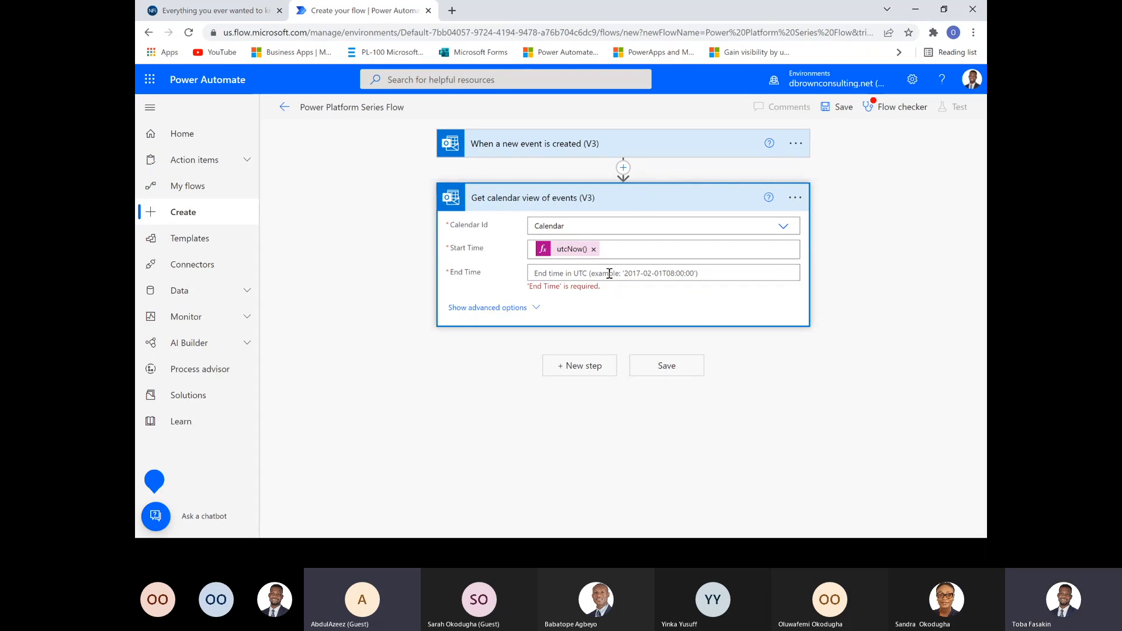
- Begin an expression for the End Time using the addDays function with utcNow() as its timestamp
left_click(574, 272)
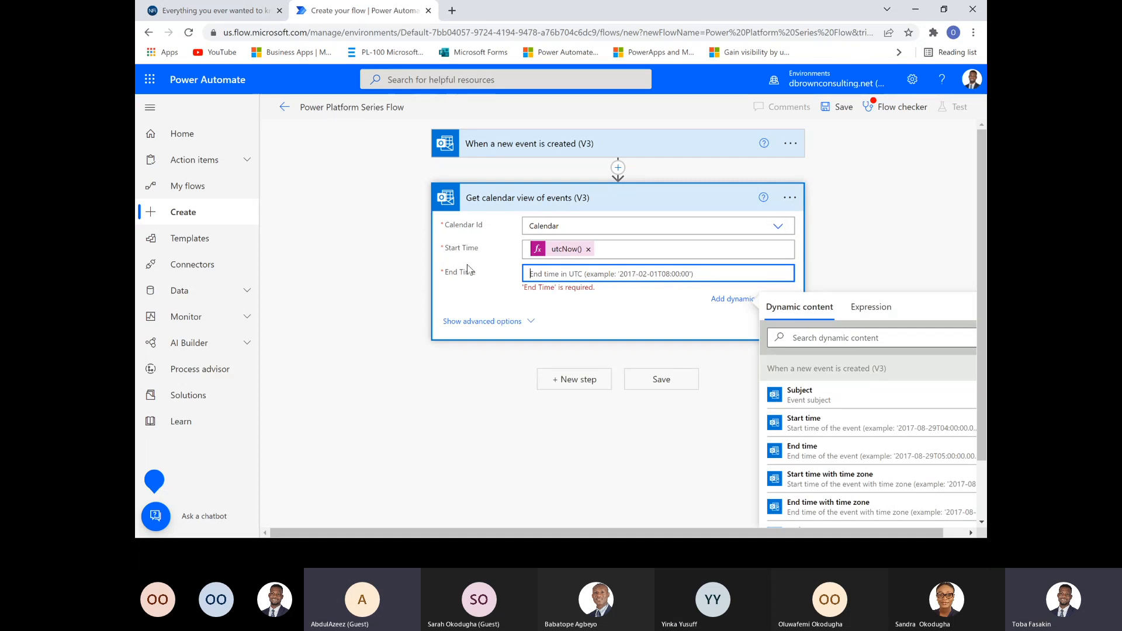
left_click(870, 307)
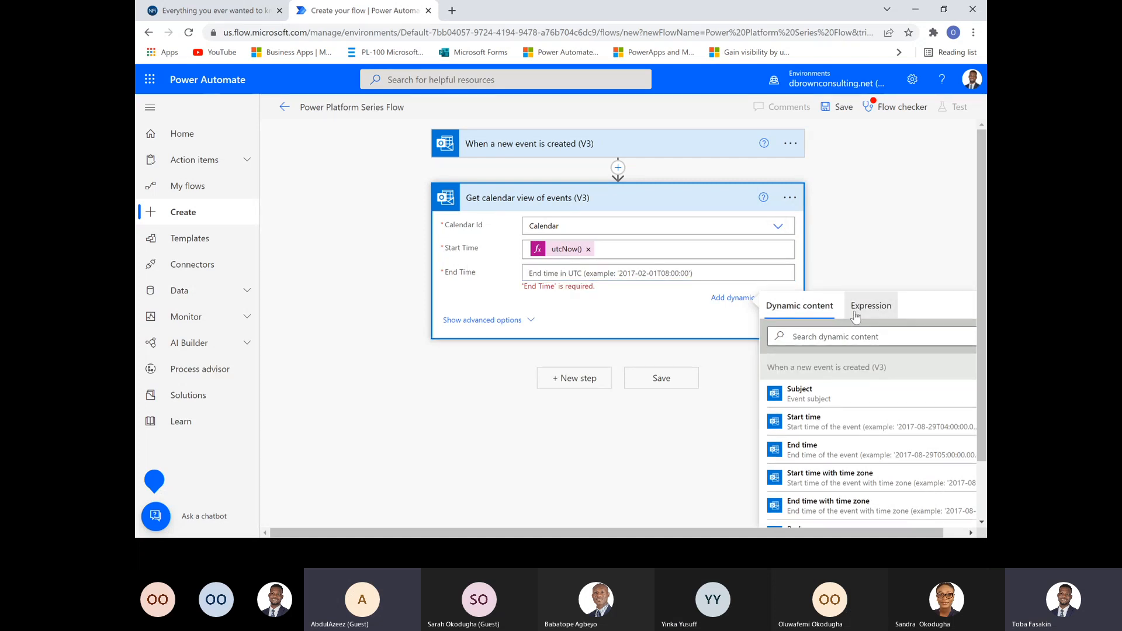
left_click(593, 274)
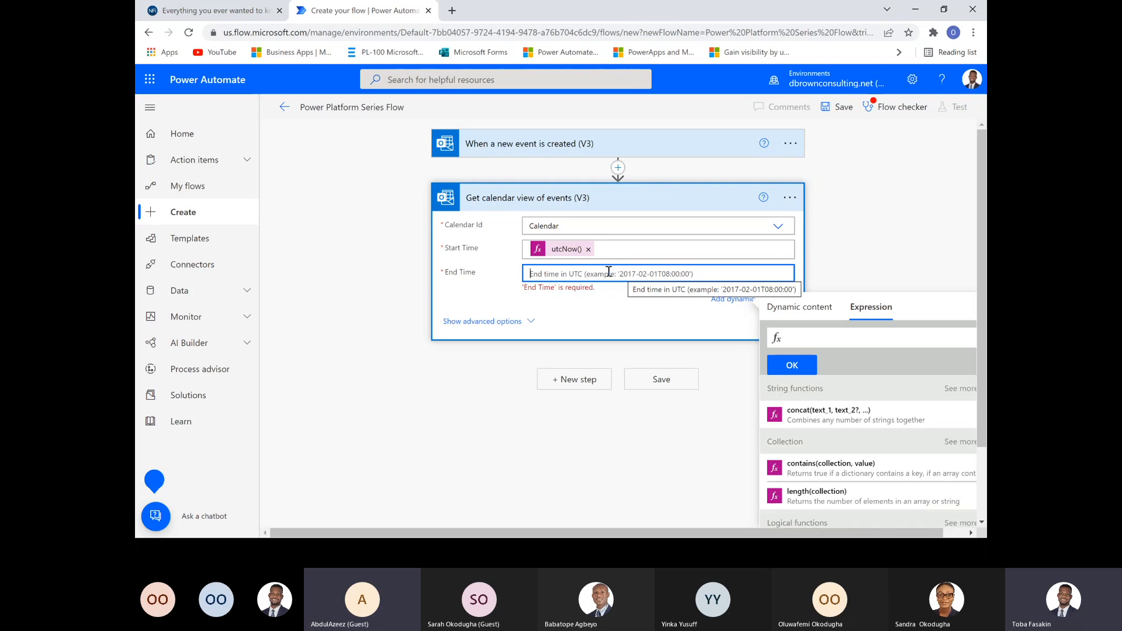
left_click(807, 337)
type("add")
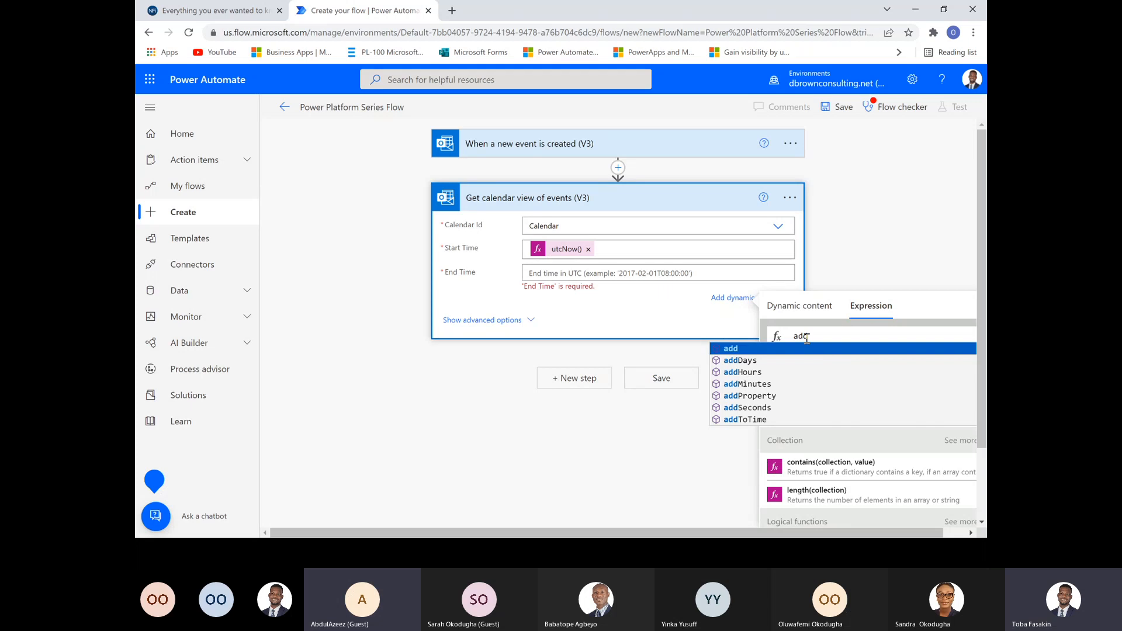
key("Down")
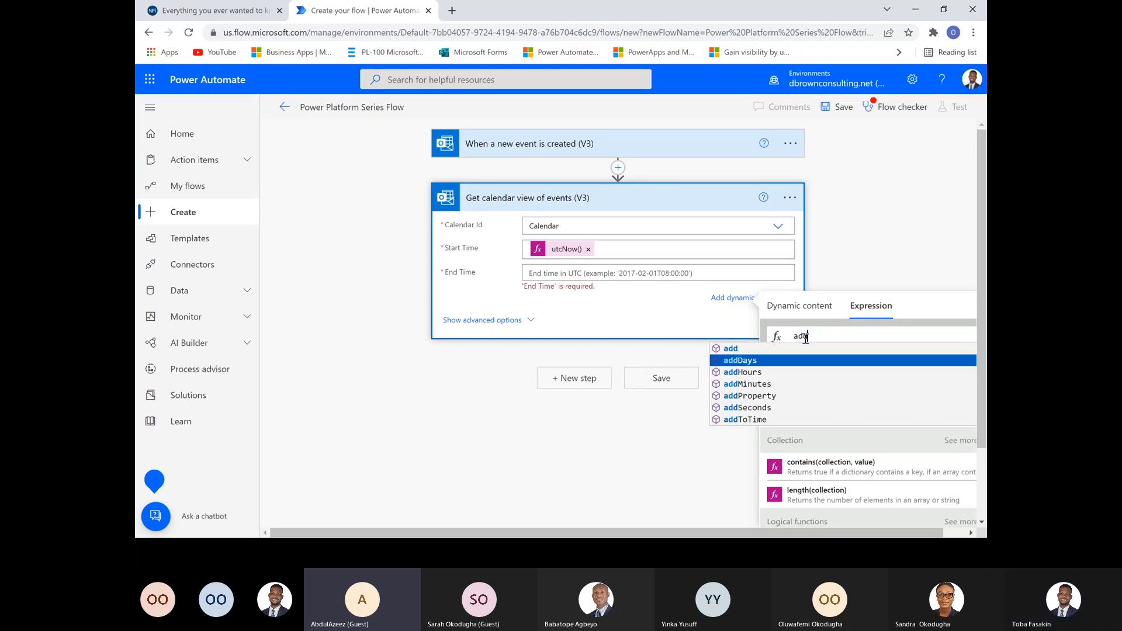
key("Return")
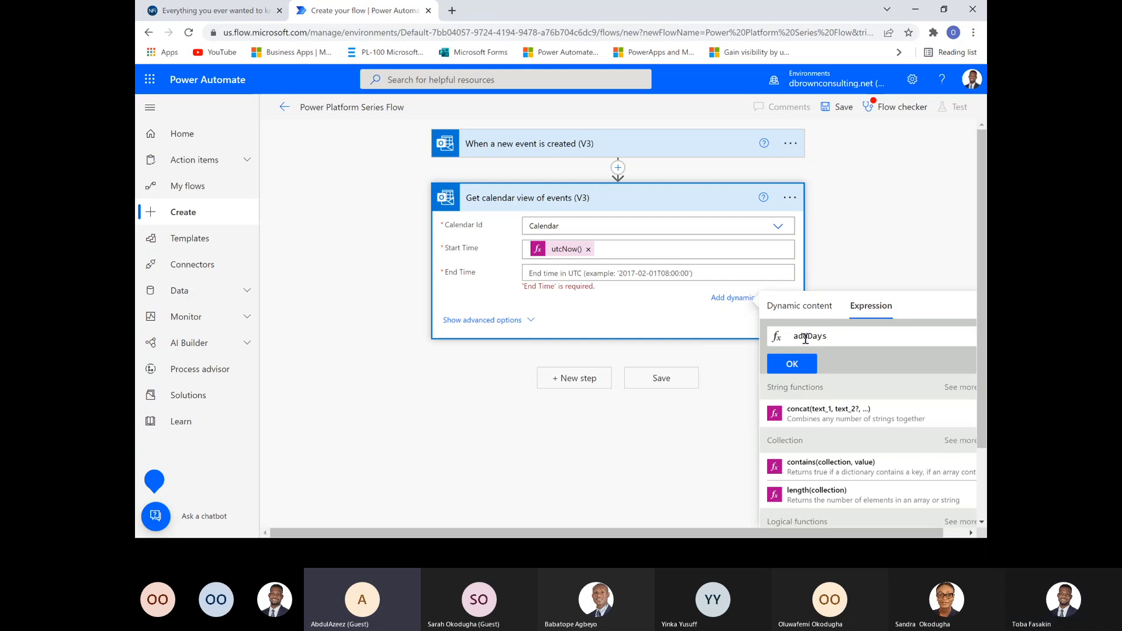
type("(")
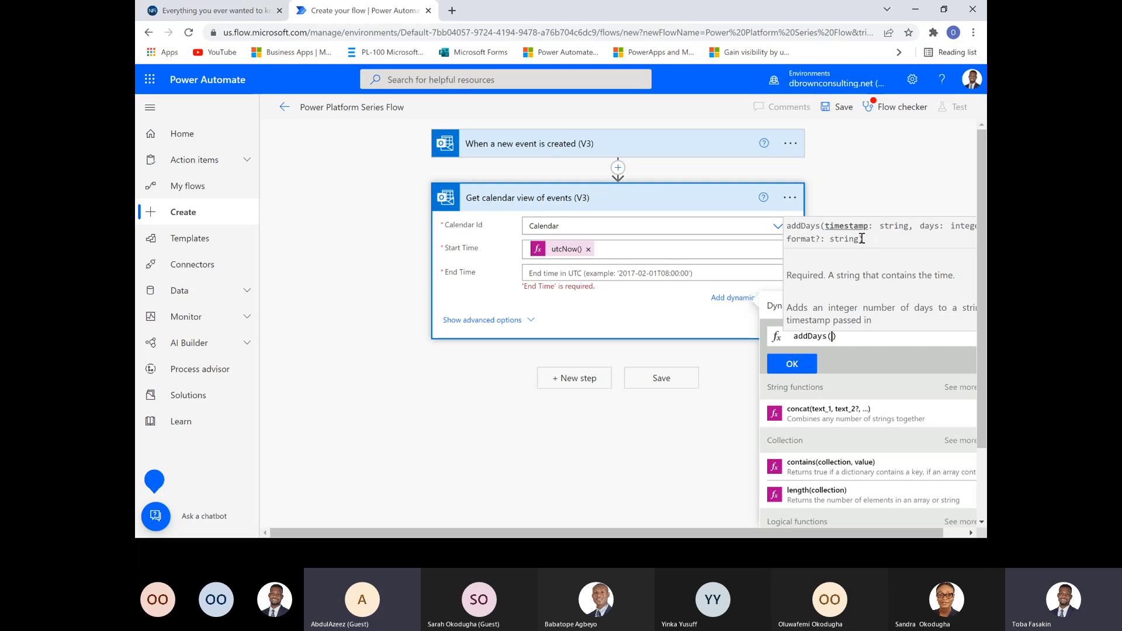
type("utcNow()")
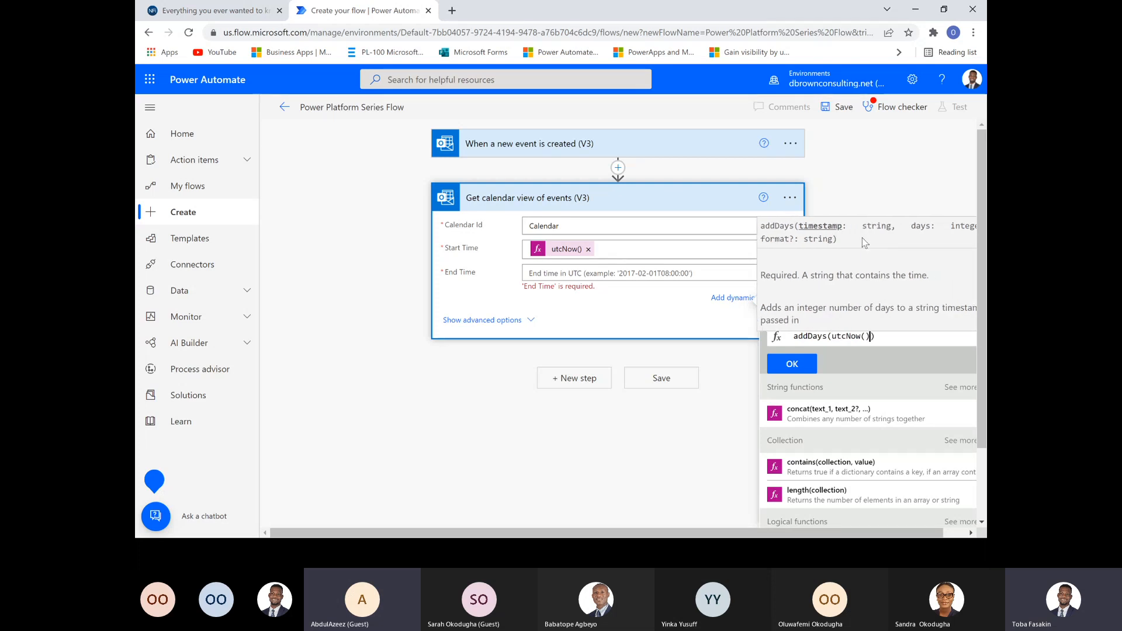
- Complete the End Time expression as addDays(utcNow(),4) and apply it to the calendar view action
type(",")
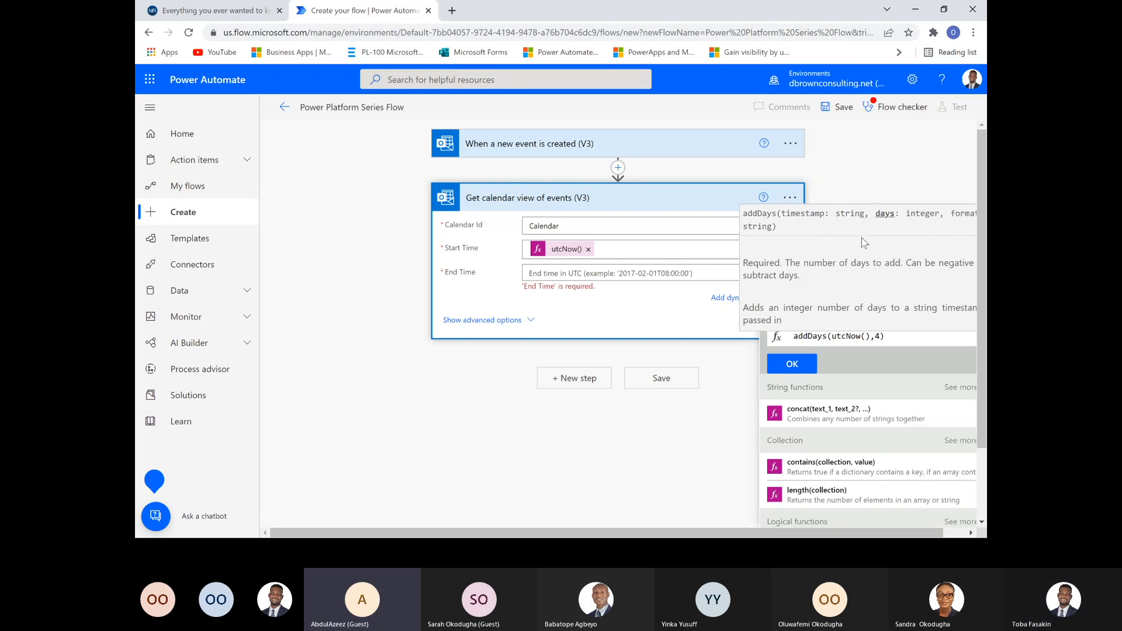
type("4")
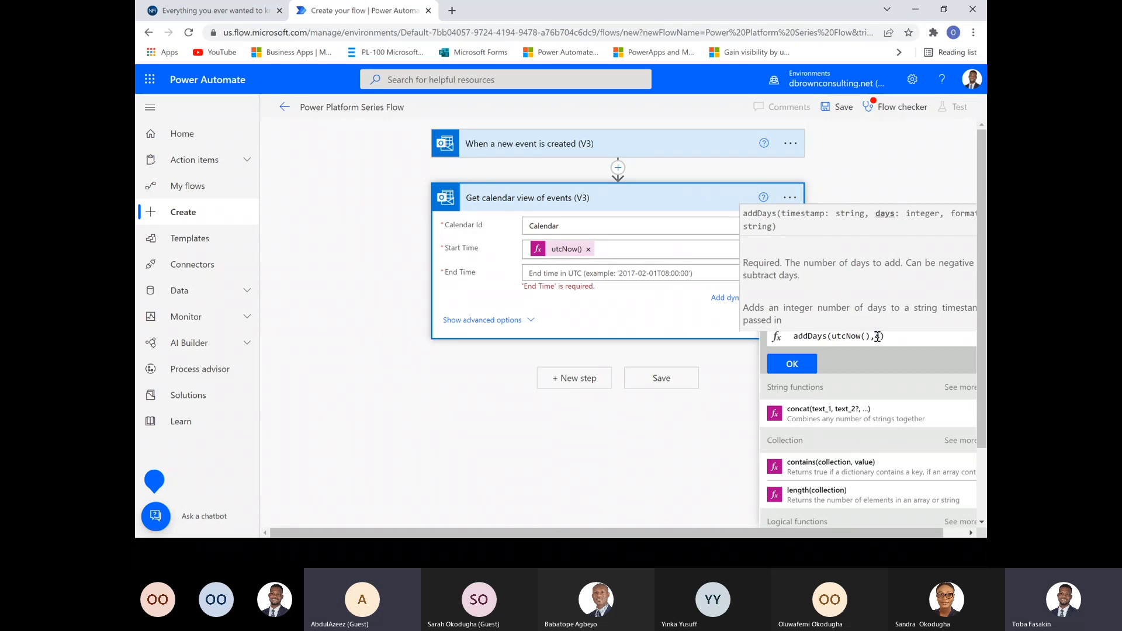
type("4")
key("BackSpace")
type("6")
key("BackSpace")
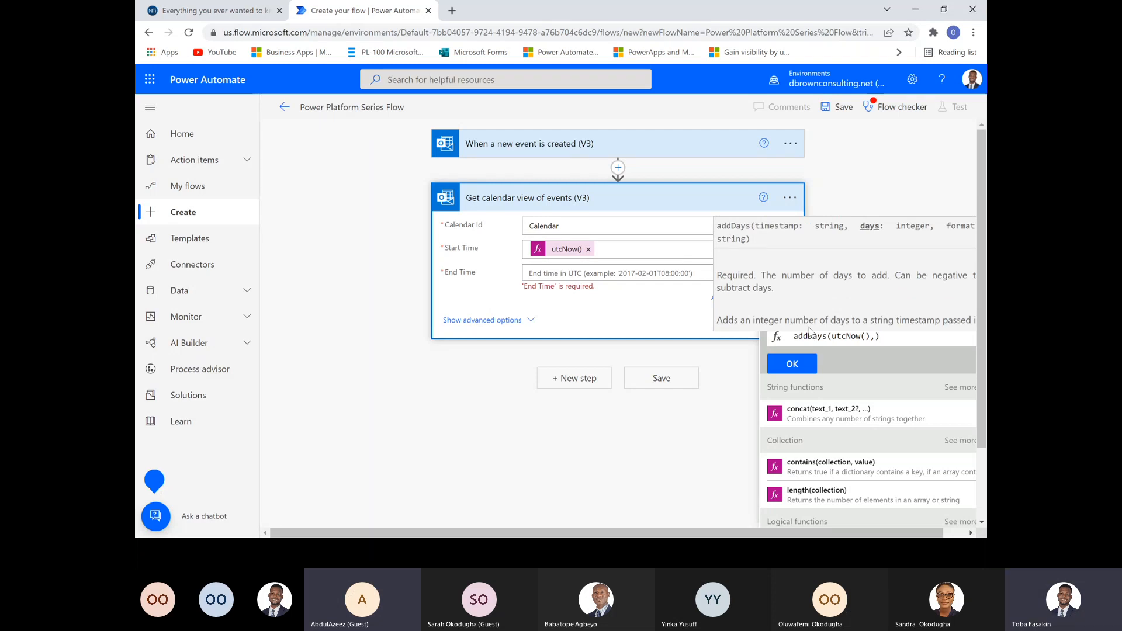
type("1")
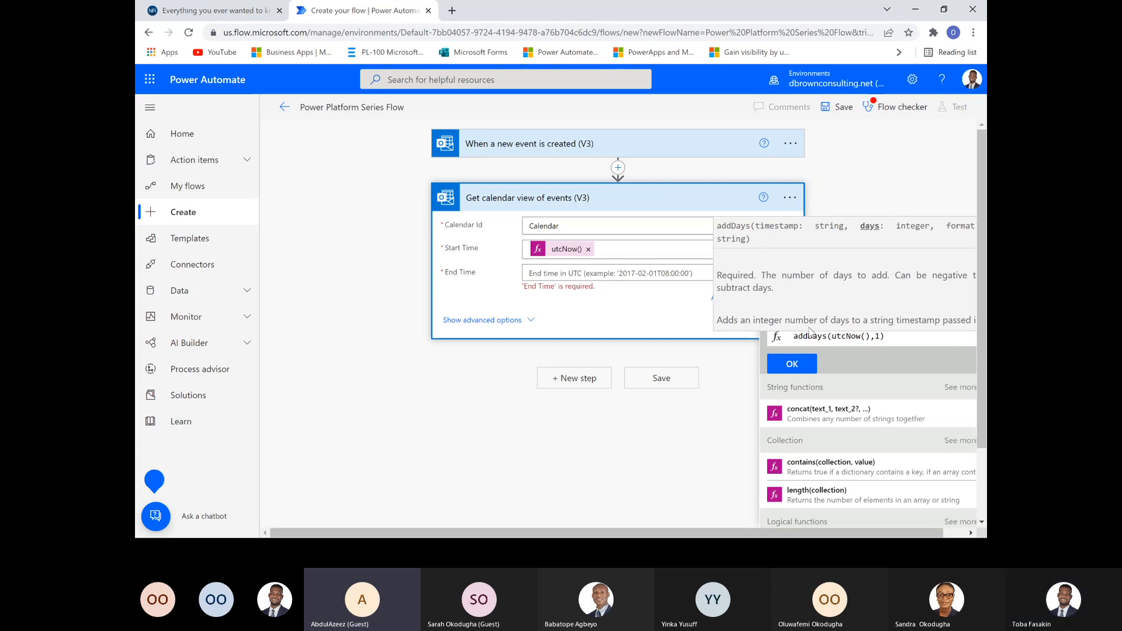
key("BackSpace")
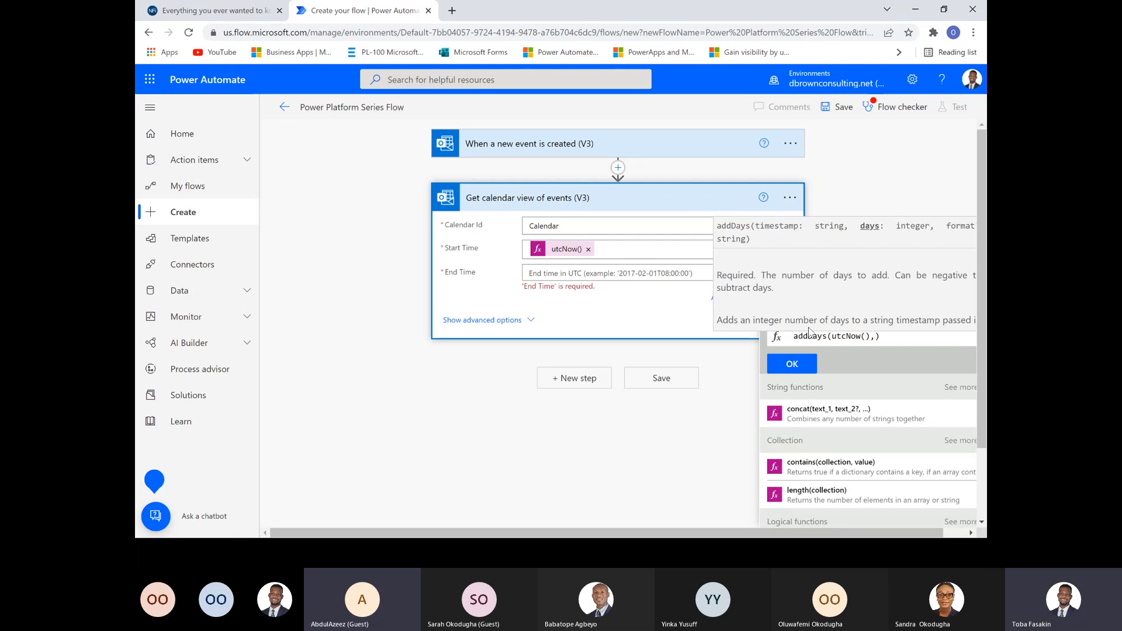
type("-4")
key("BackSpace")
key("BackSpace")
type("0")
key("BackSpace")
type("4")
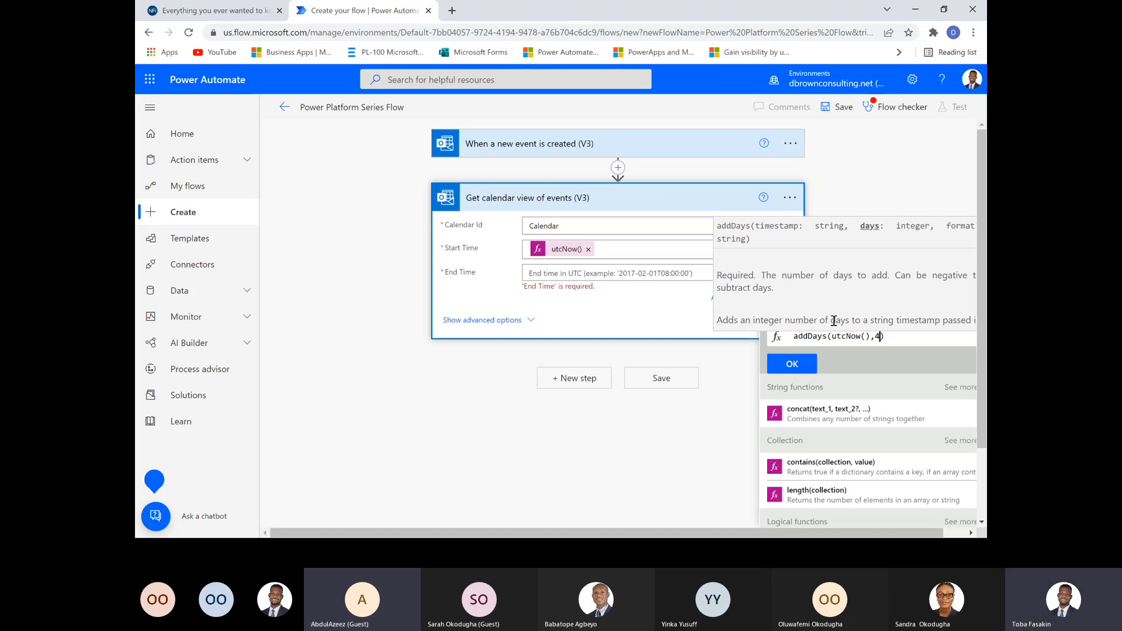
left_click(792, 364)
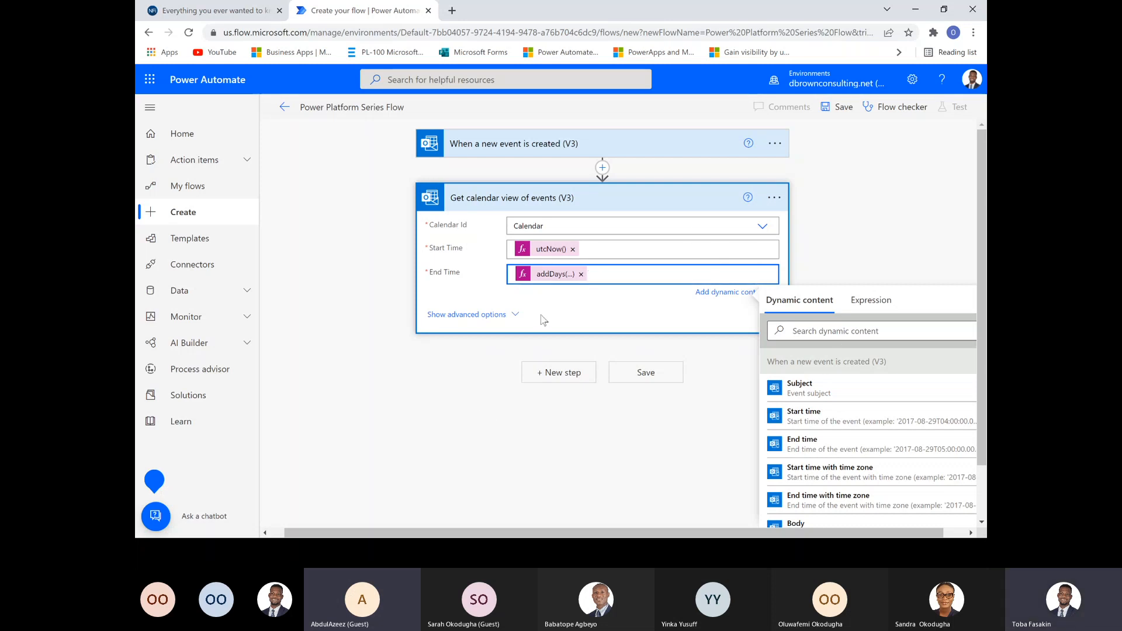
- Show the advanced options of the calendar view action and review its End Time expression and Filter Query field
left_click(514, 315)
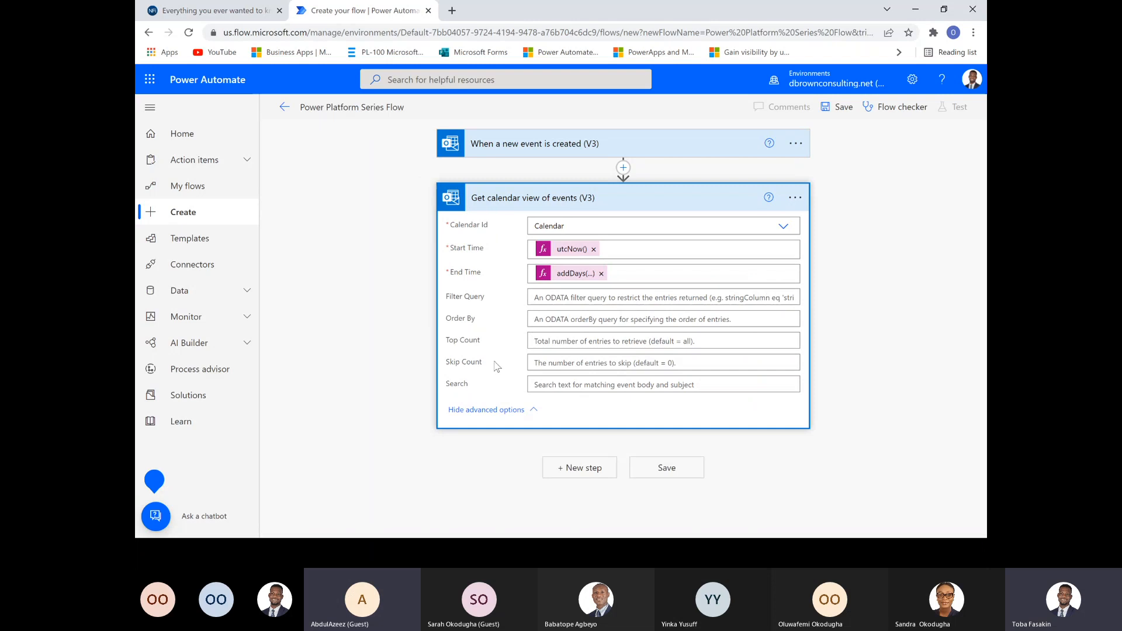
left_click(580, 278)
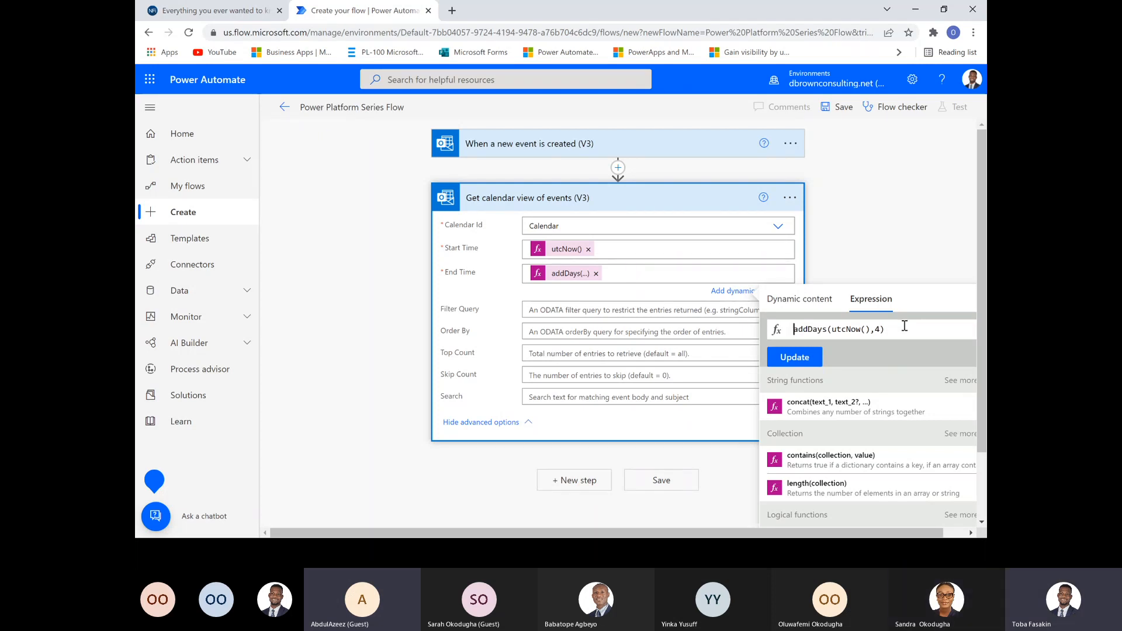
left_click(659, 479)
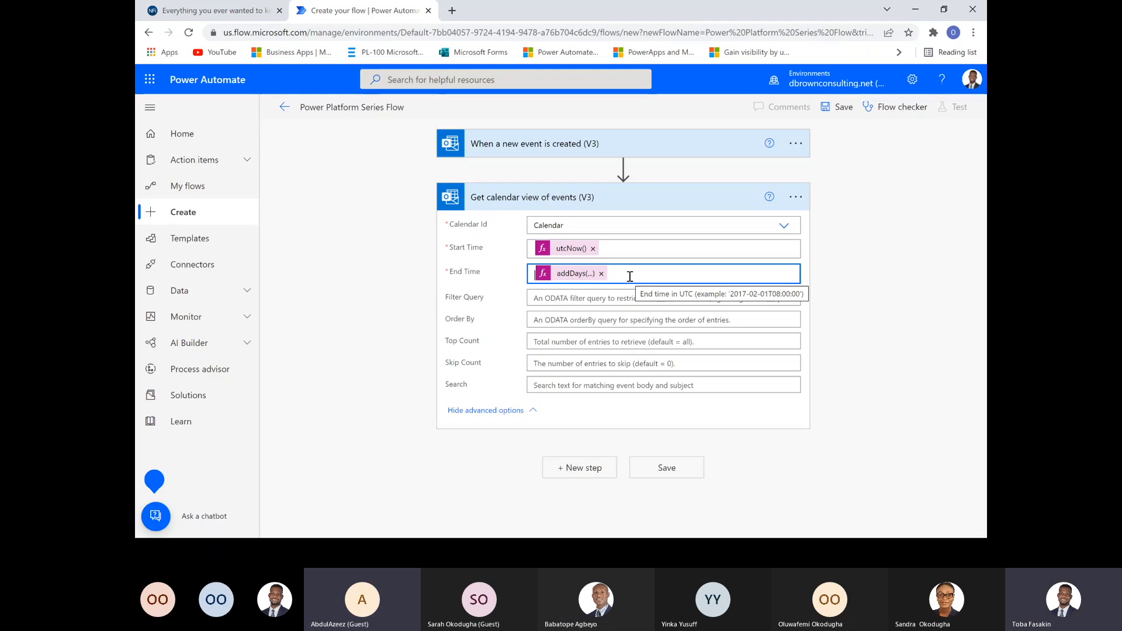
left_click(582, 281)
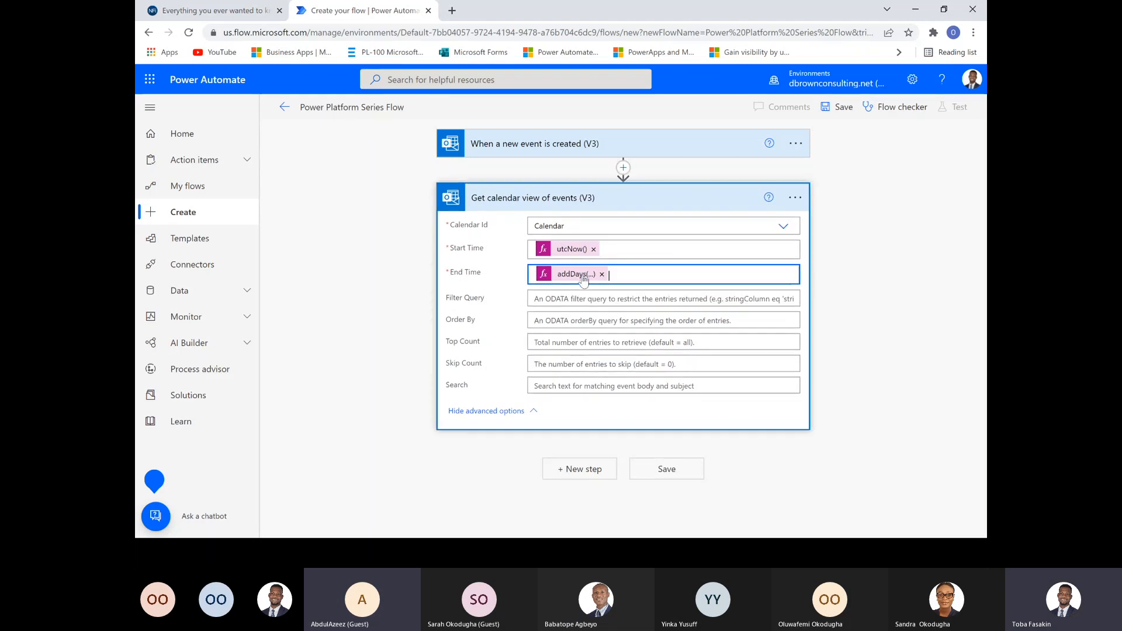
left_click(582, 280)
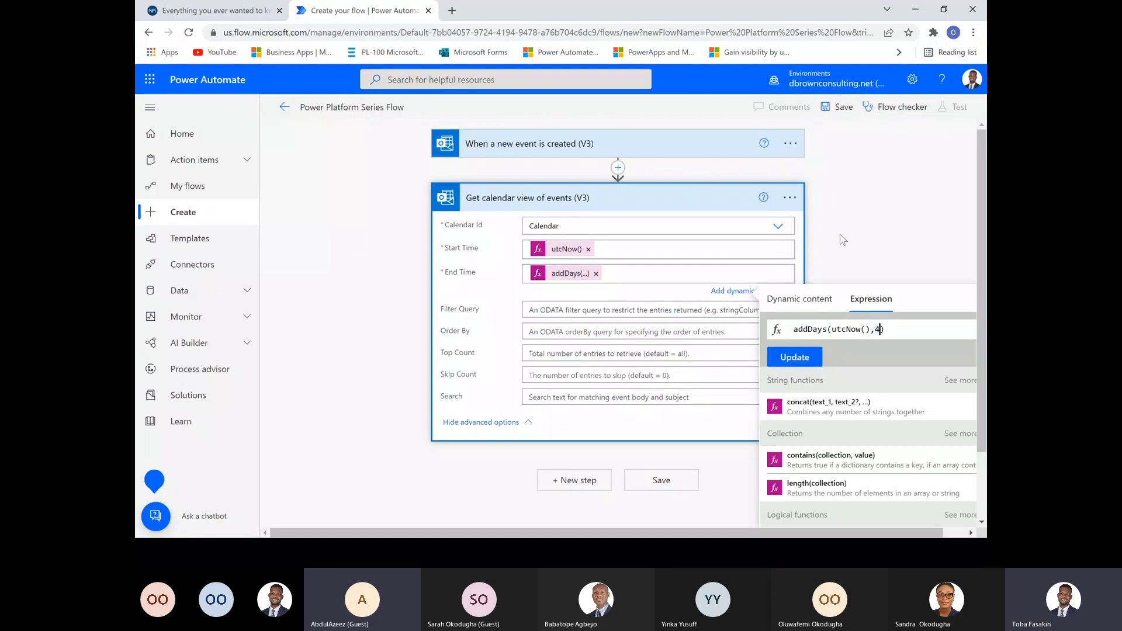
left_click(514, 304)
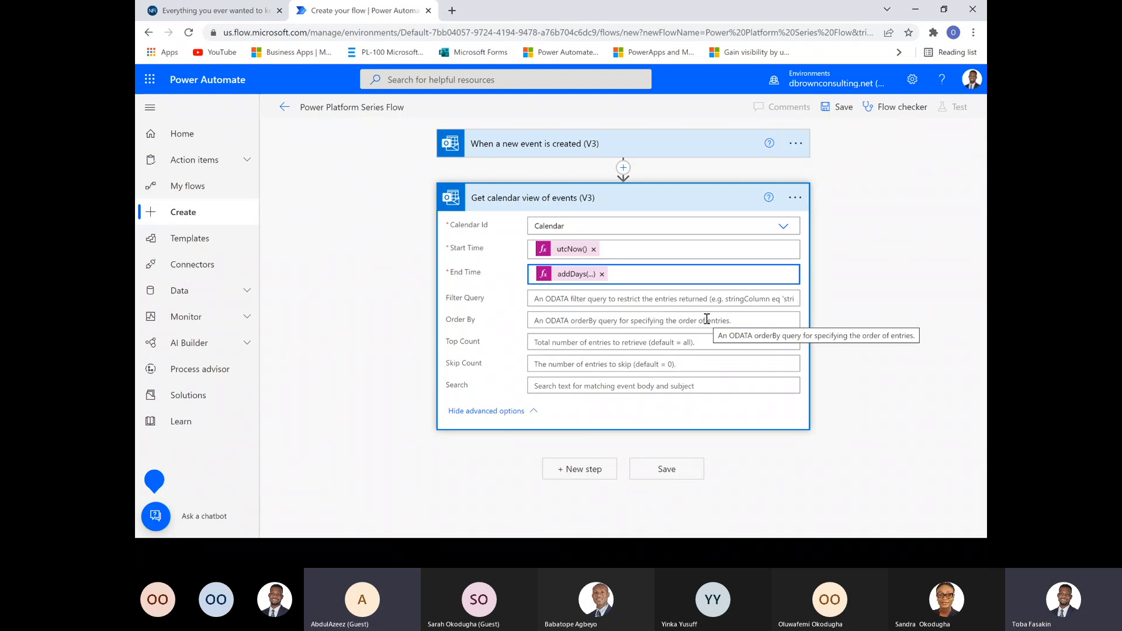
left_click(718, 300)
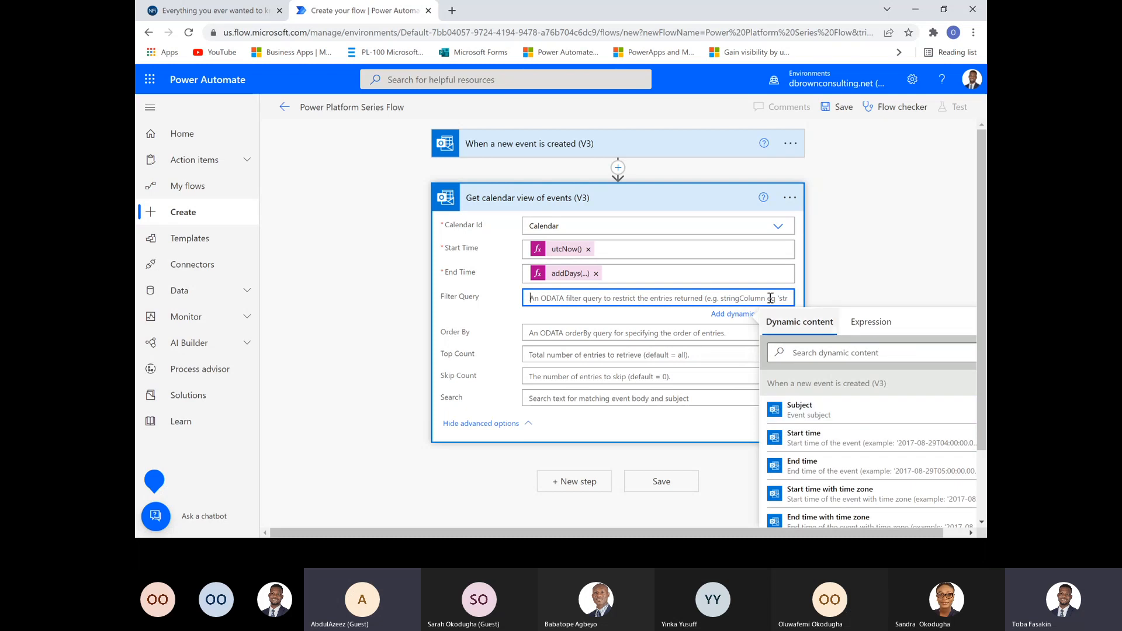
left_click(509, 323)
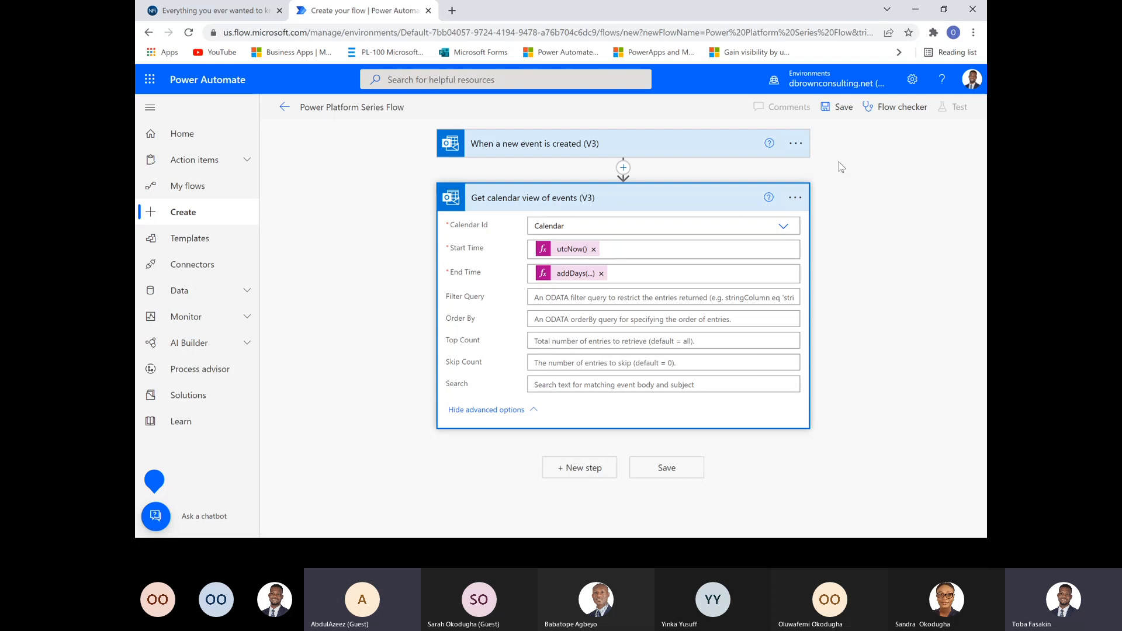
- Save the flow and start a test run with the Manually option
left_click(667, 468)
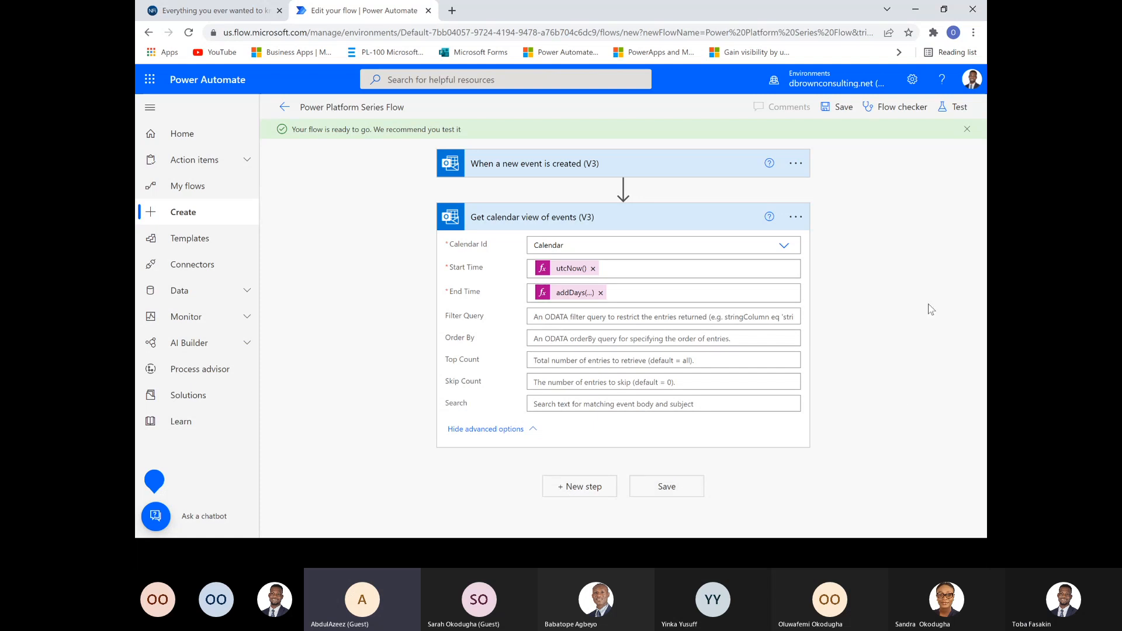
left_click(946, 109)
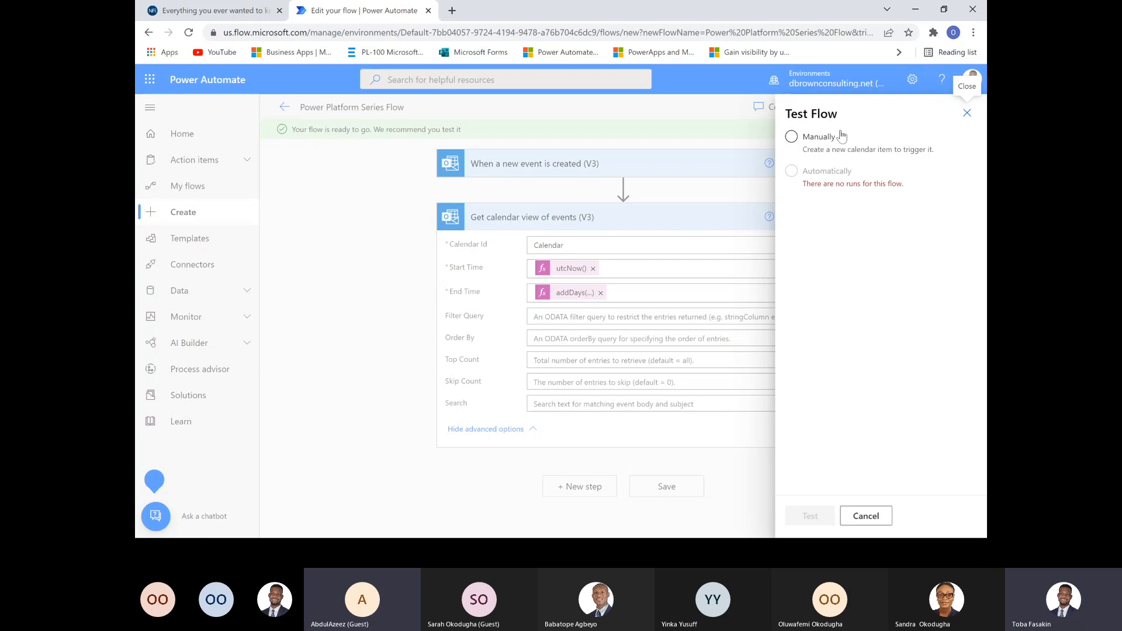
left_click(840, 149)
left_click(804, 136)
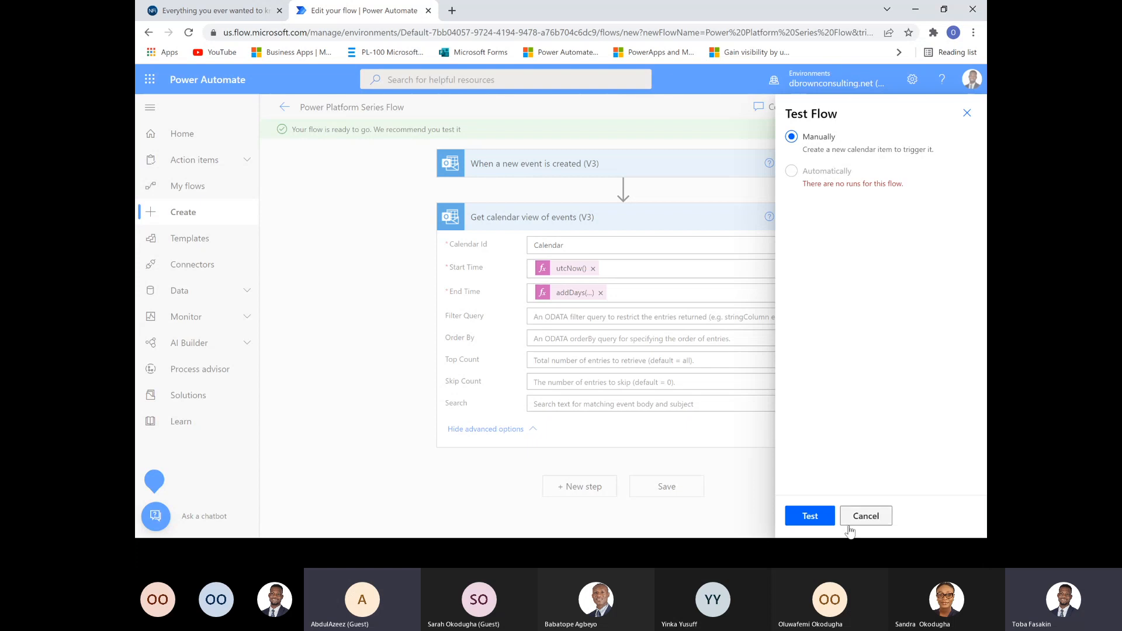
left_click(808, 515)
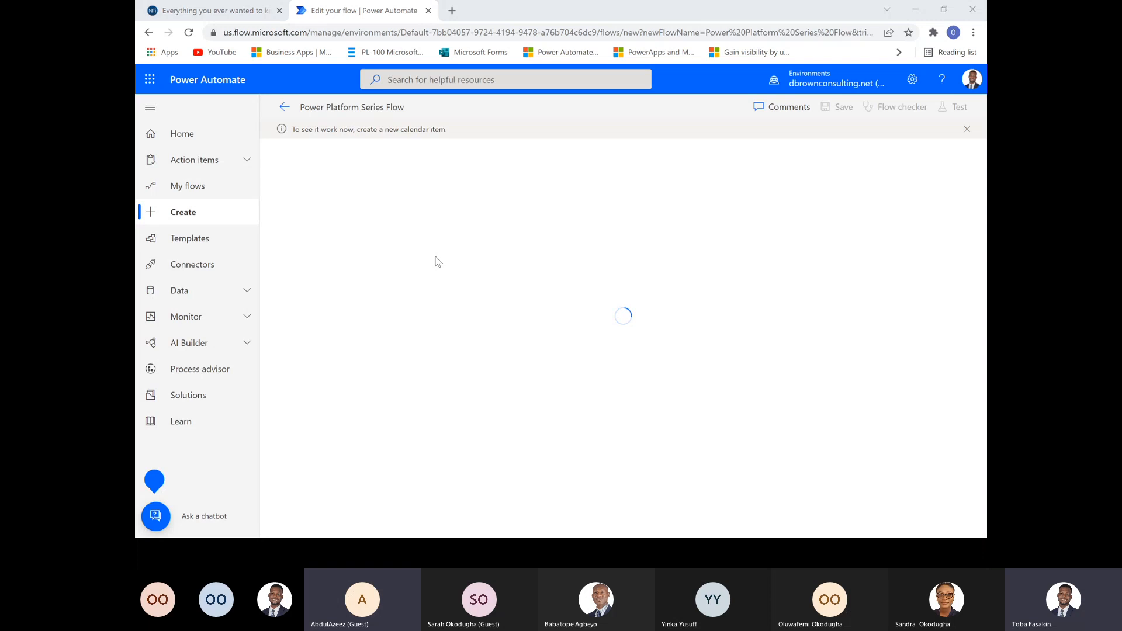
- Switch to Outlook and open its calendar
key("alt+Tab")
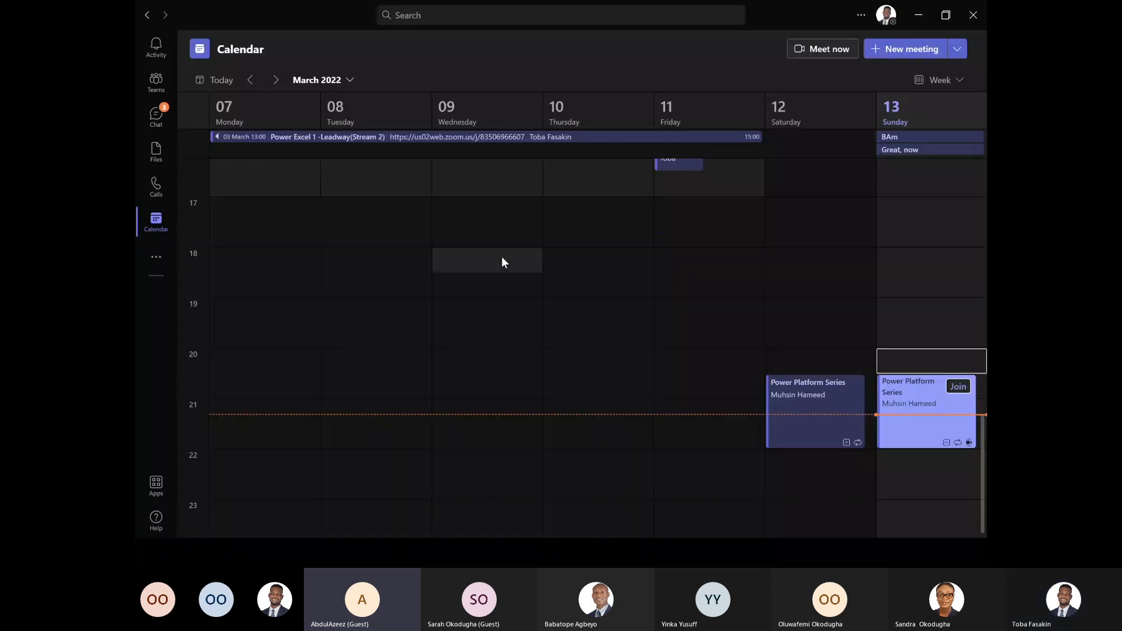
key("alt+Tab")
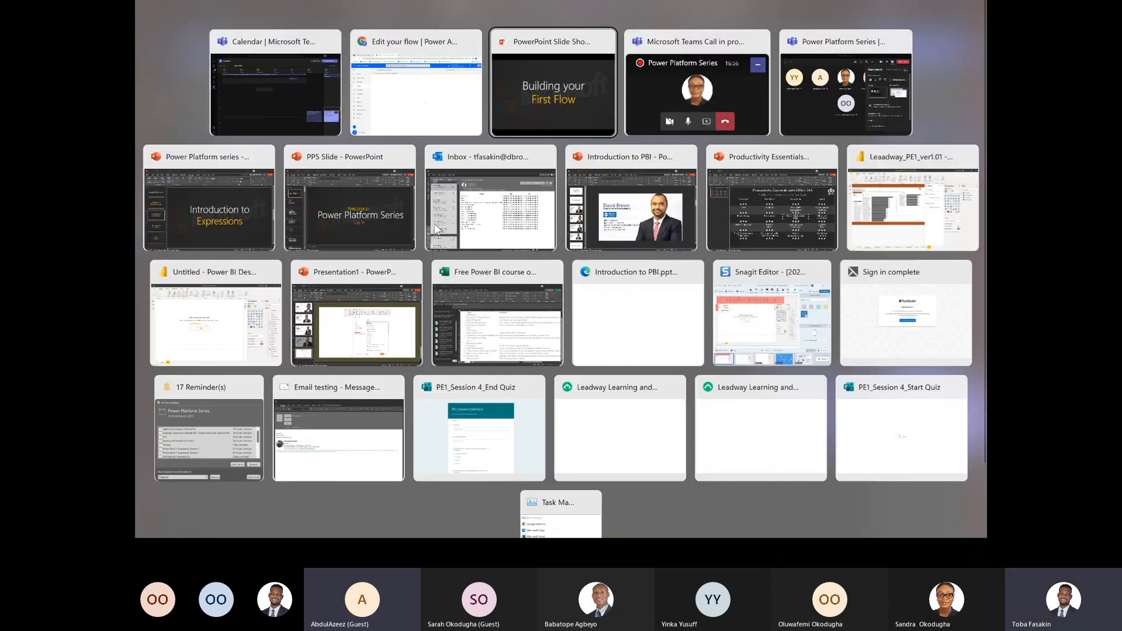
left_click(394, 236)
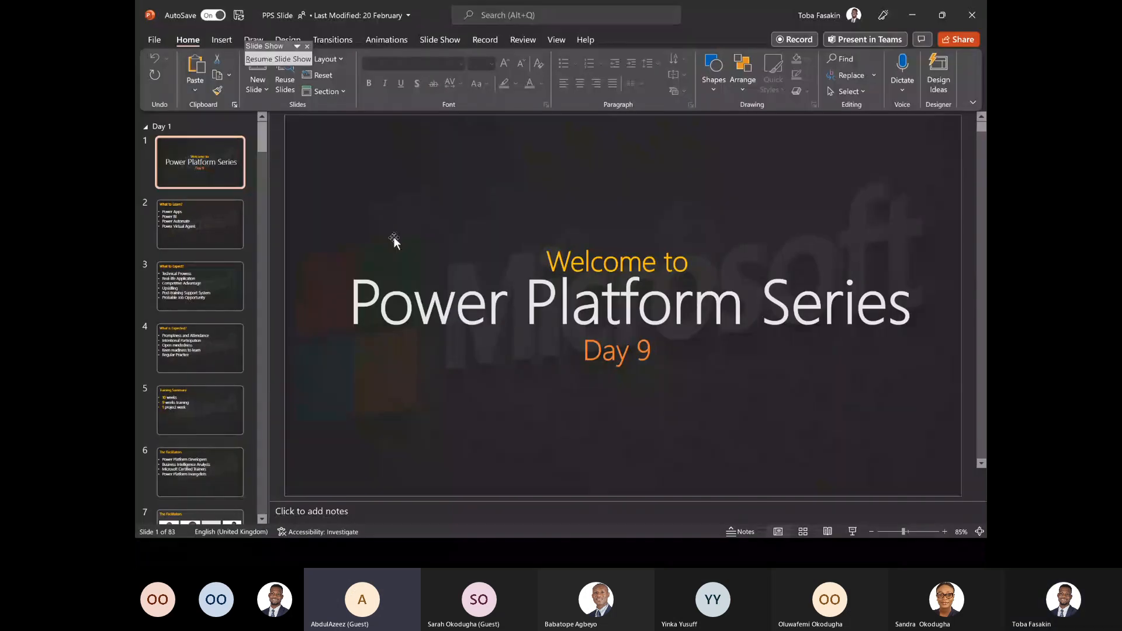
key("alt+Tab")
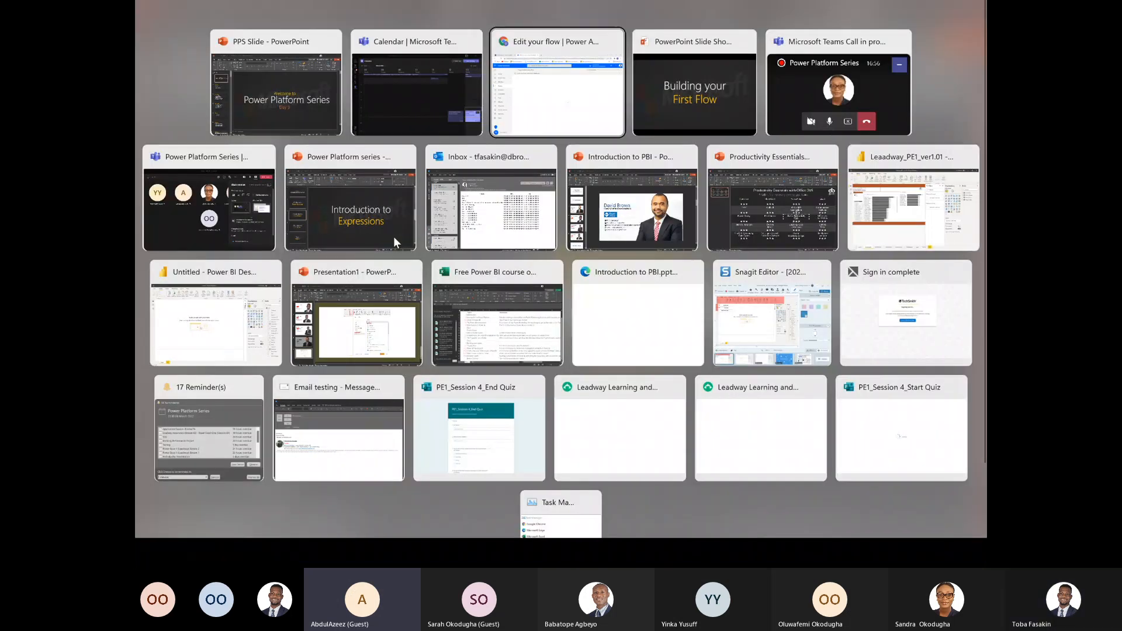
key("Down")
key("Right")
key("Left")
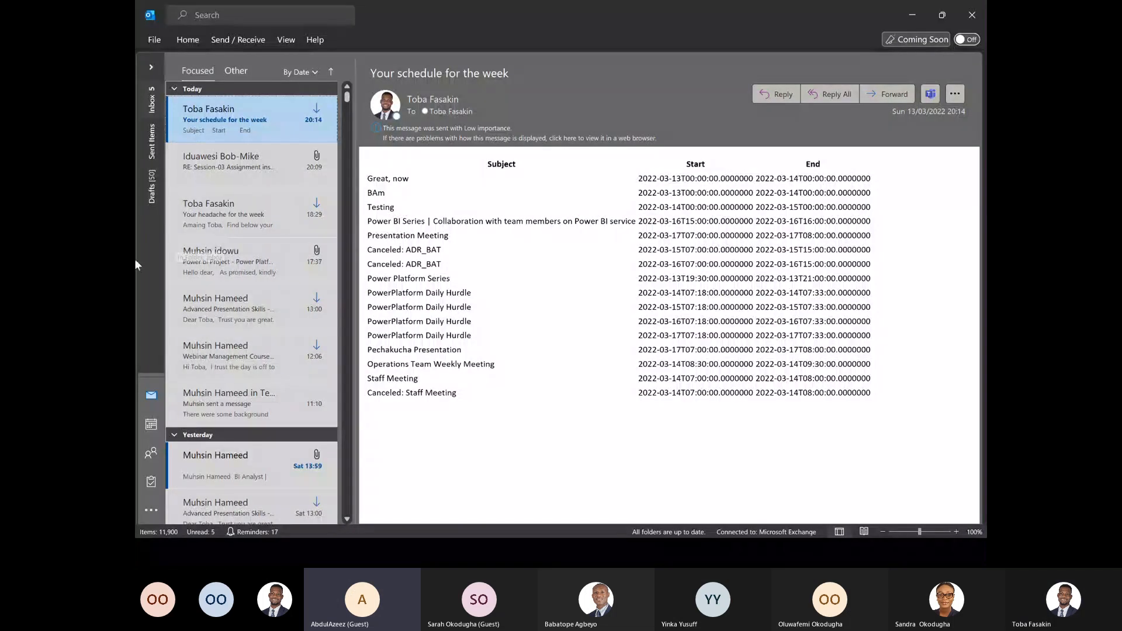
left_click(151, 424)
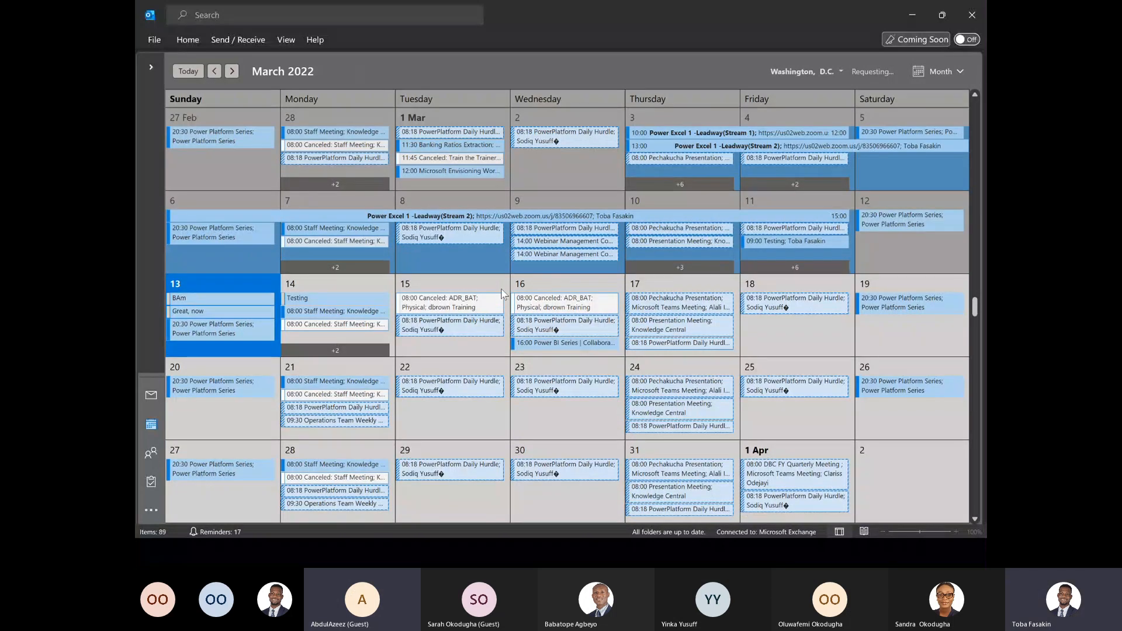
- Create and save an all-day event titled Testing on Sunday 13/03/2022 in the Outlook calendar
left_click(348, 349)
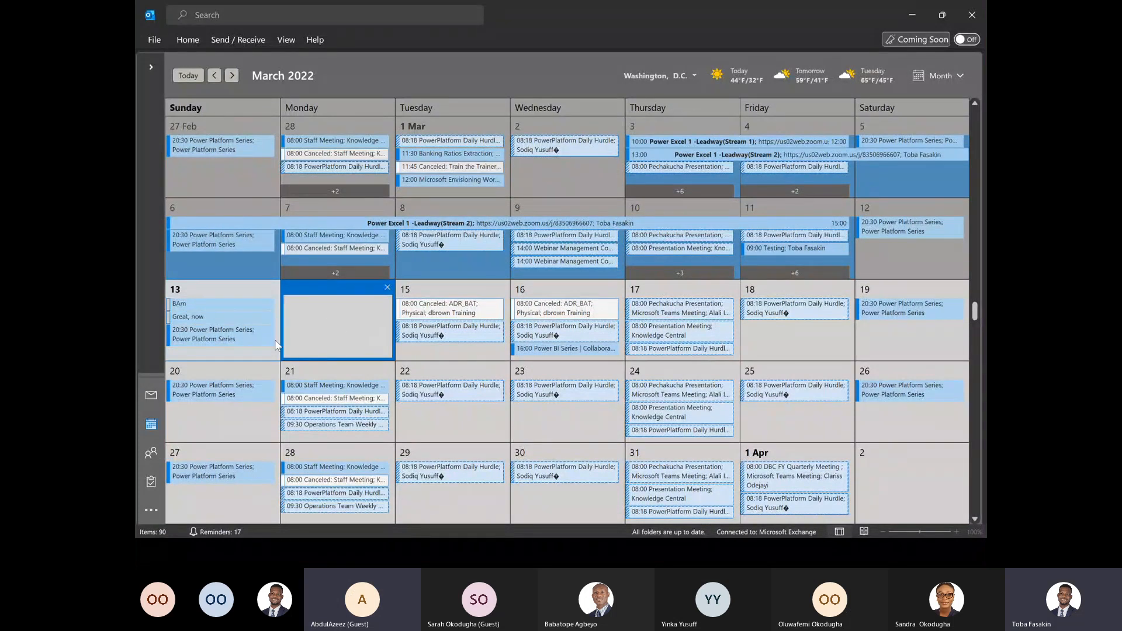
left_click(253, 352)
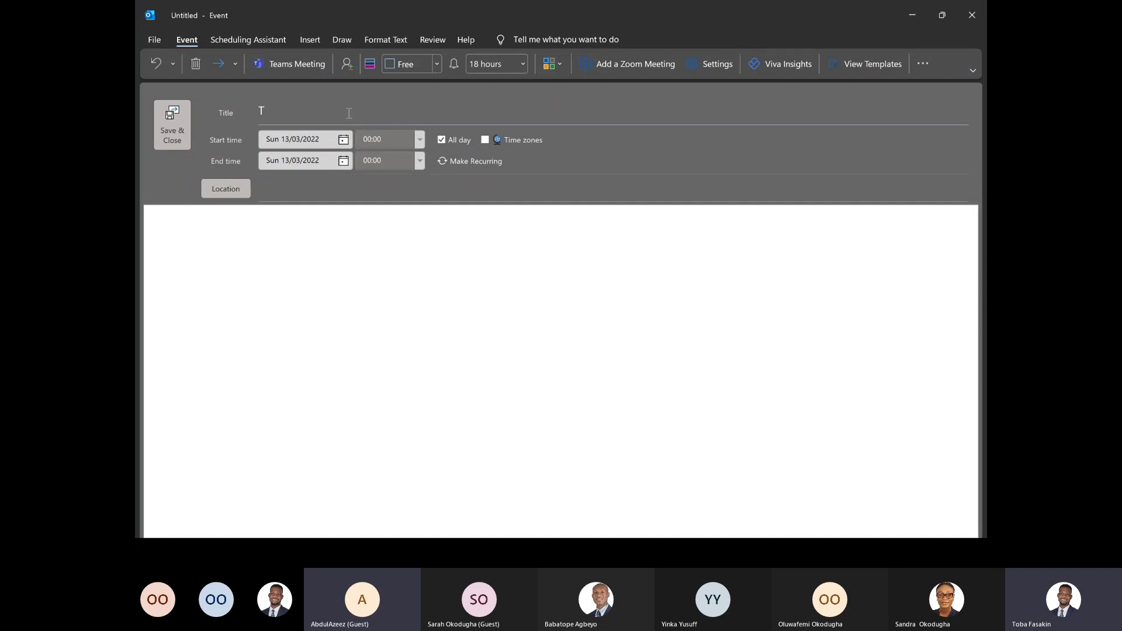
type("ting")
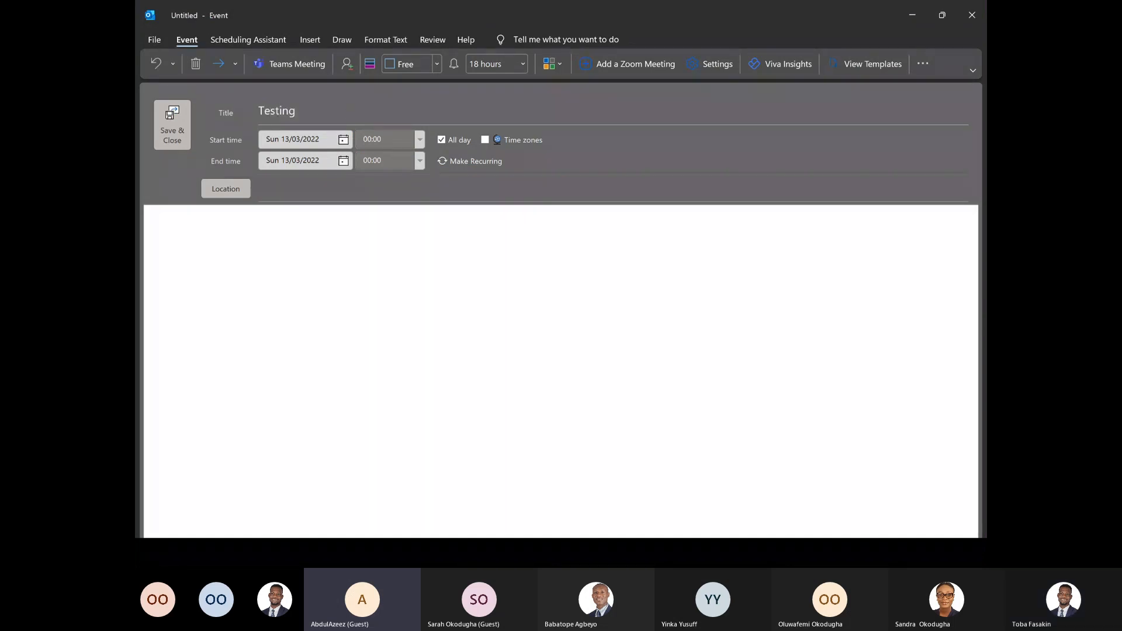
left_click(163, 117)
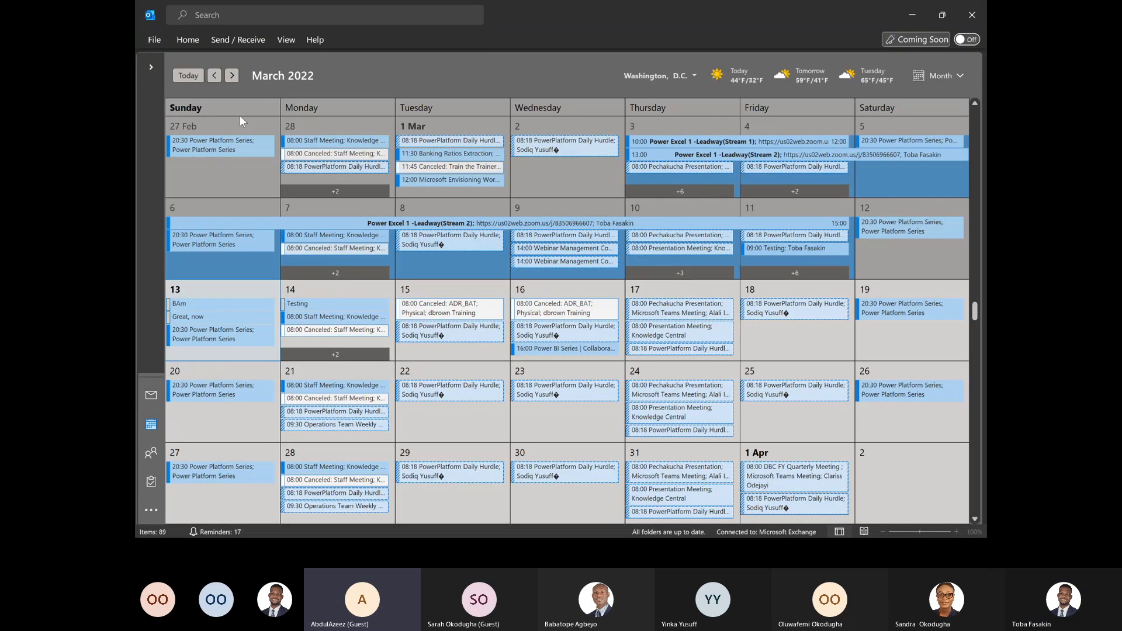
- Return to Power Automate and examine the inputs and output value of Get calendar view of events (V3) in the test run
key("alt+Tab")
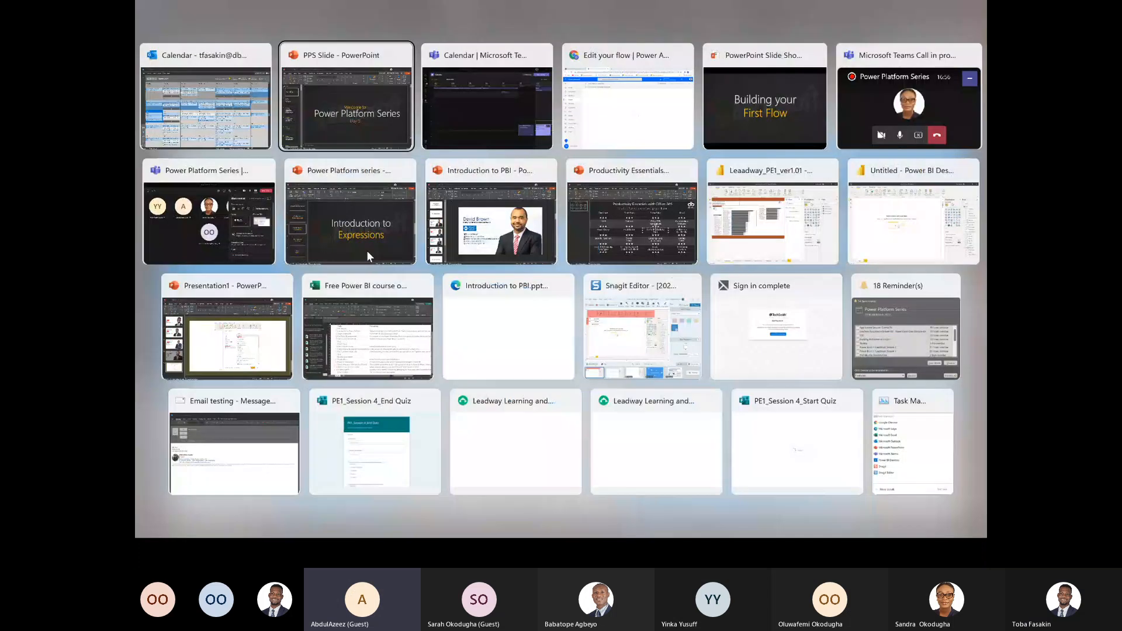
key("alt+Tab")
key("alt+Tab")
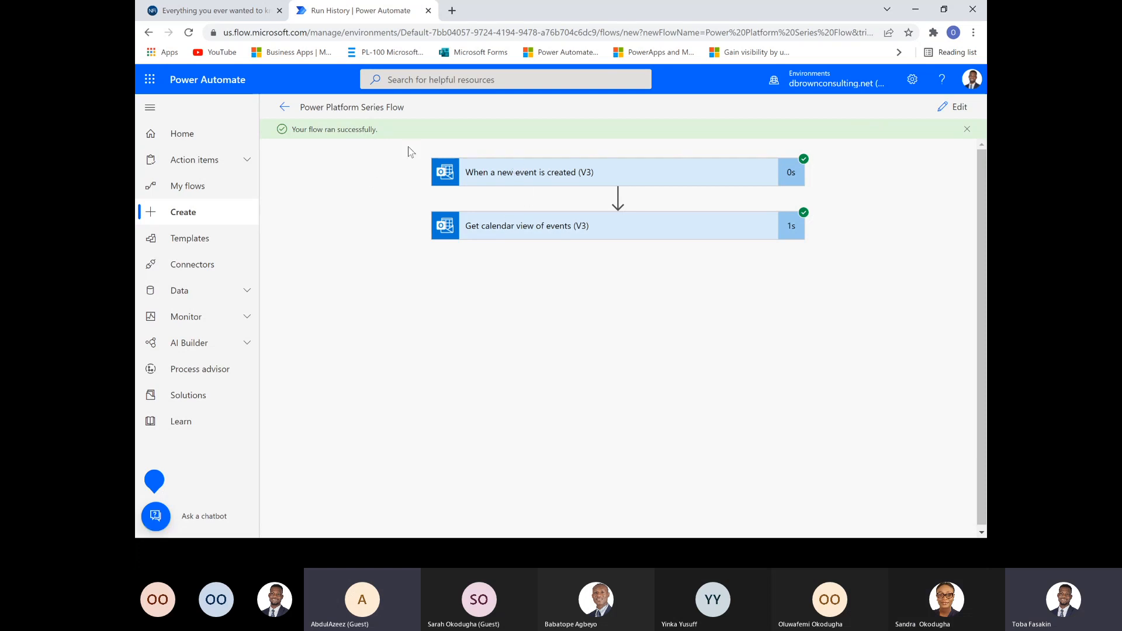
left_click(516, 231)
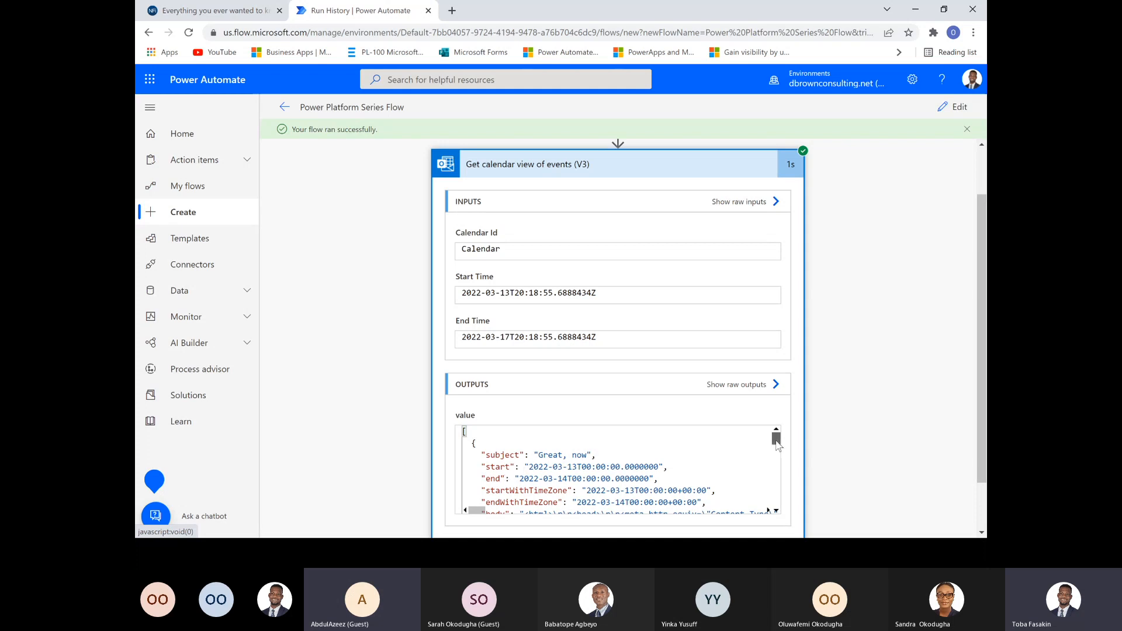
scroll(777, 445, "down", 3)
scroll(776, 445, "up", 3)
scroll(777, 447, "down", 5)
scroll(777, 447, "up", 3)
scroll(778, 459, "down", 1)
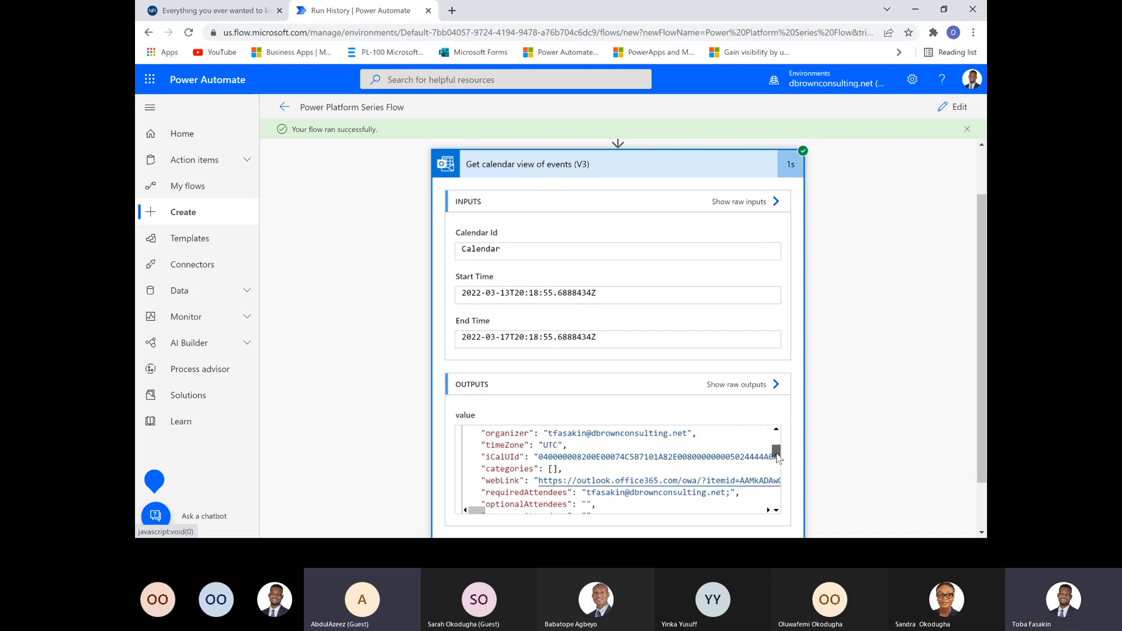
scroll(779, 459, "down", 5)
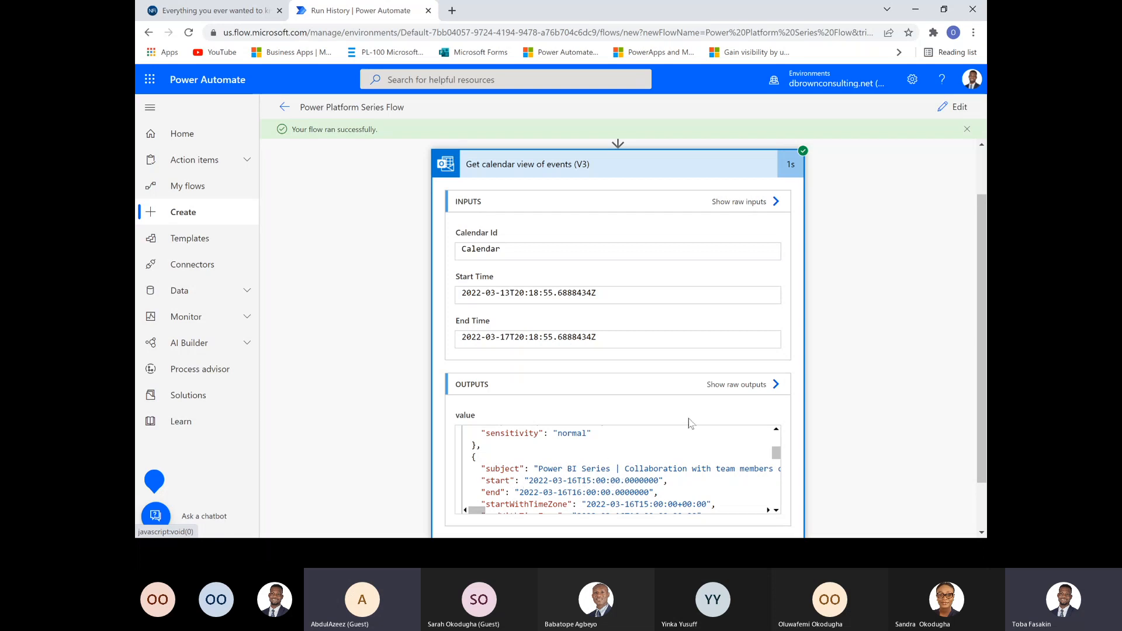
left_click_drag(776, 454, 778, 464)
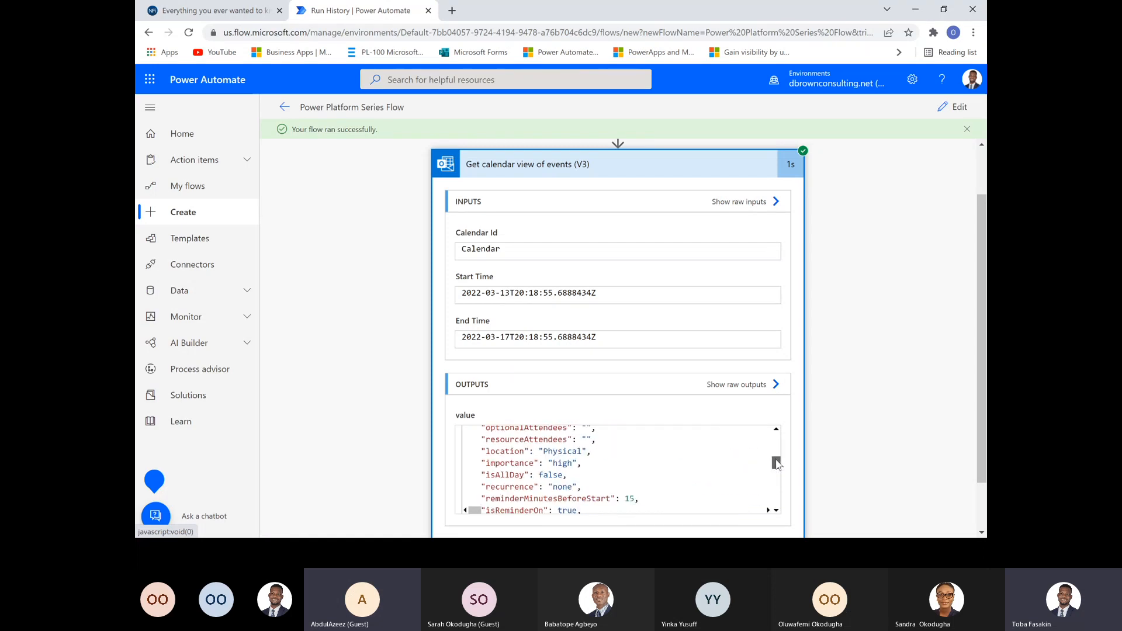
- Review the event records listed in the output value of Get calendar view of events (V3)
left_click_drag(777, 464, 776, 459)
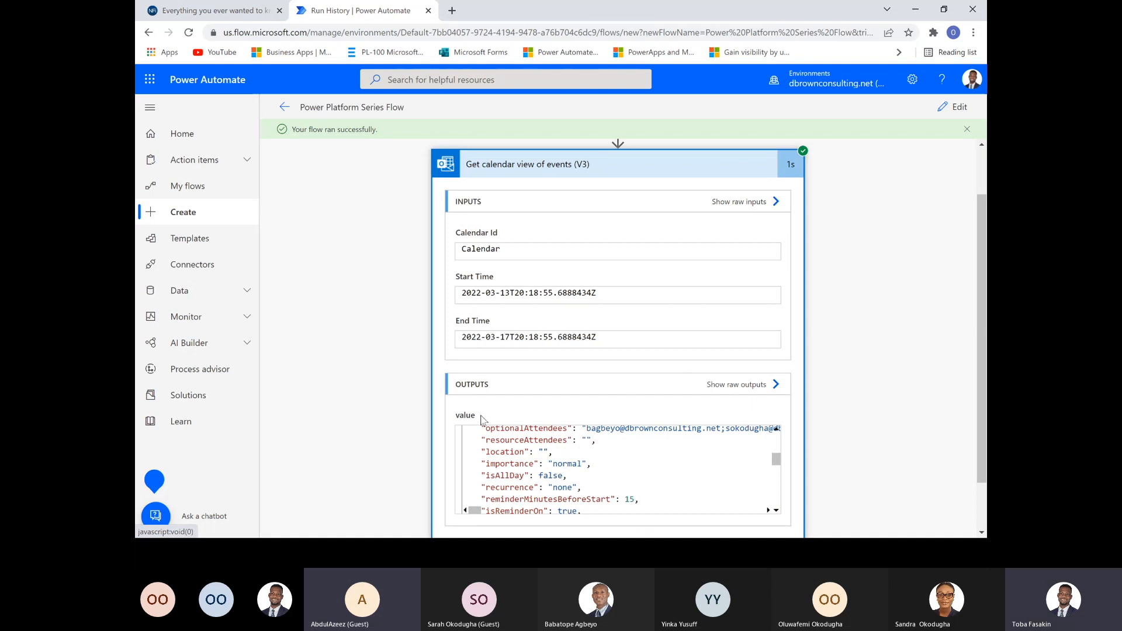
scroll(772, 461, "up", 5)
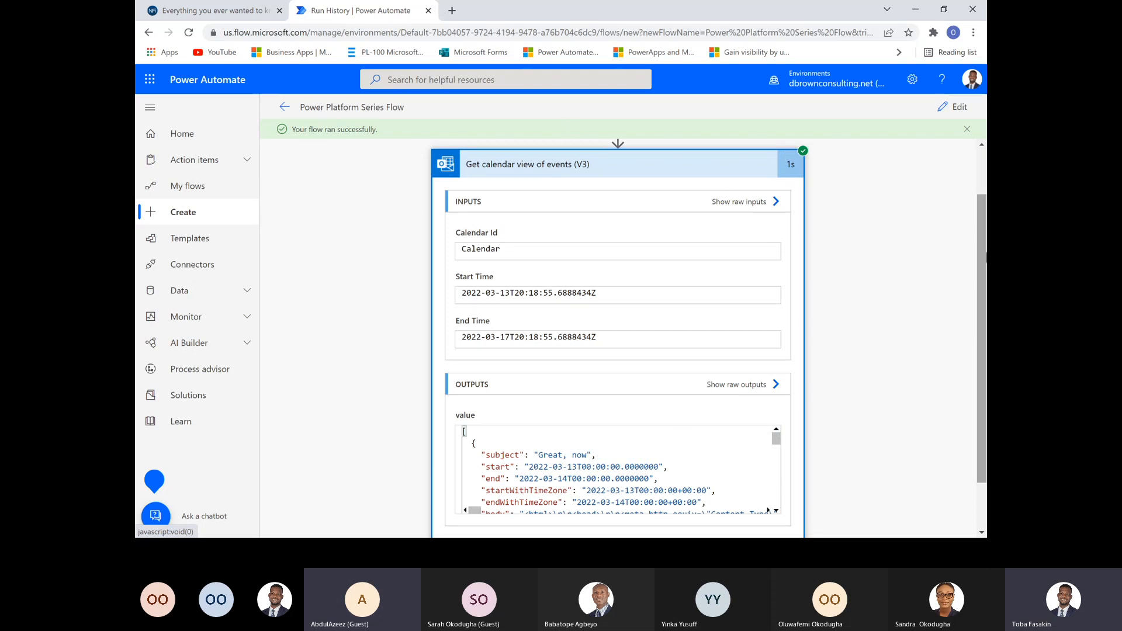
scroll(981, 338, "down", 1)
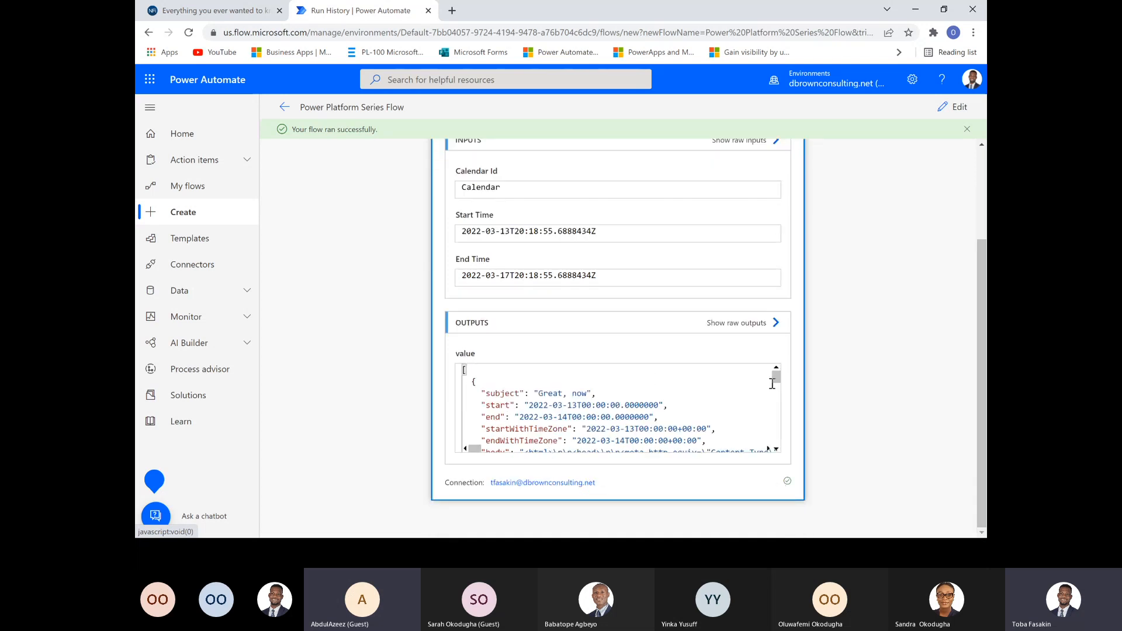
left_click_drag(776, 377, 746, 371)
left_click_drag(774, 376, 782, 383)
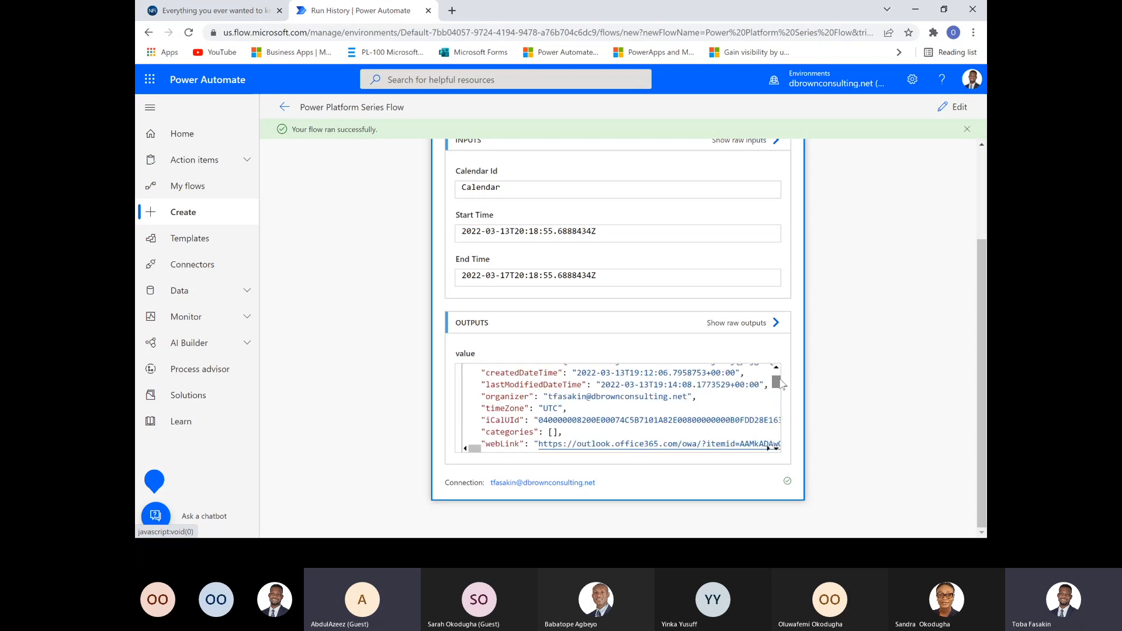
- Return the flow to editing and add a Create HTML table action after Get calendar view of events (V3)
left_click(949, 110)
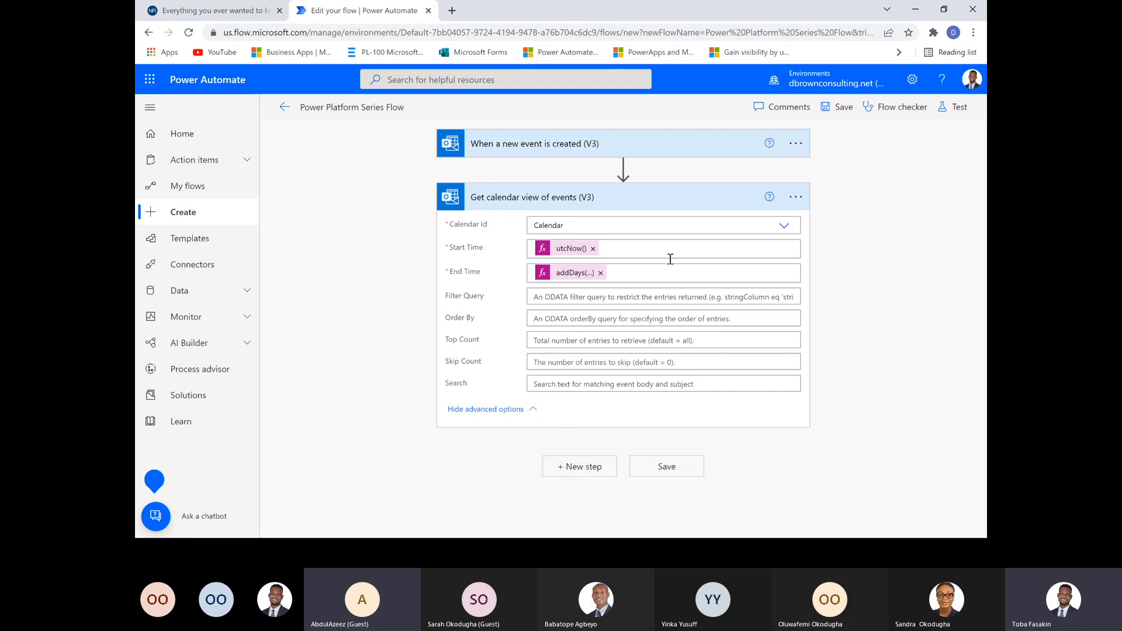
left_click(590, 475)
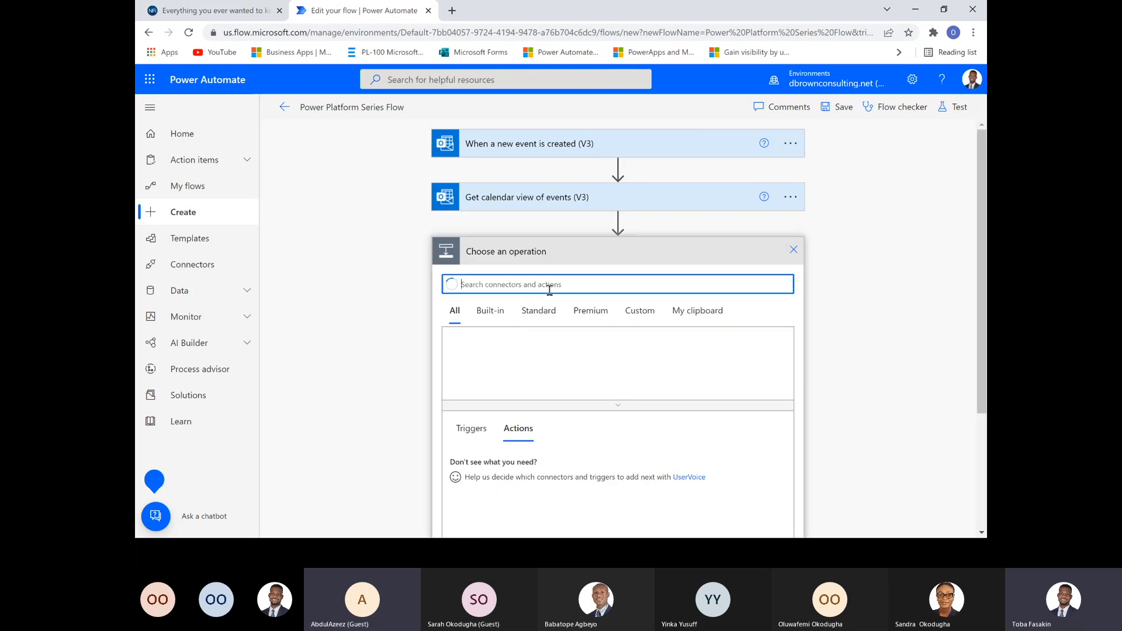
type("html")
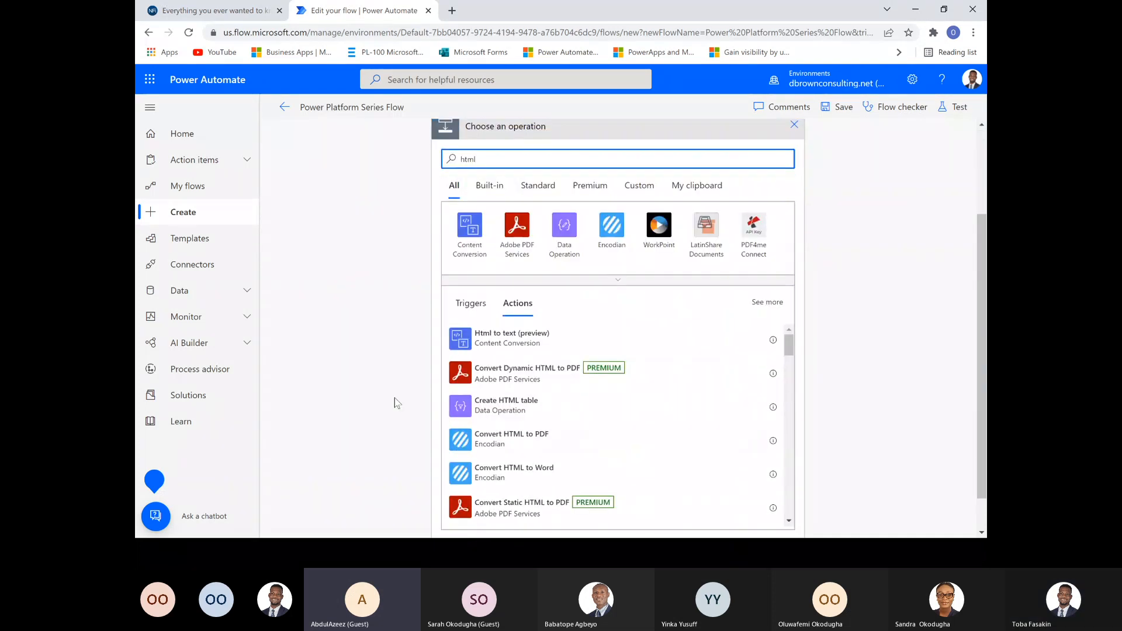
left_click(493, 405)
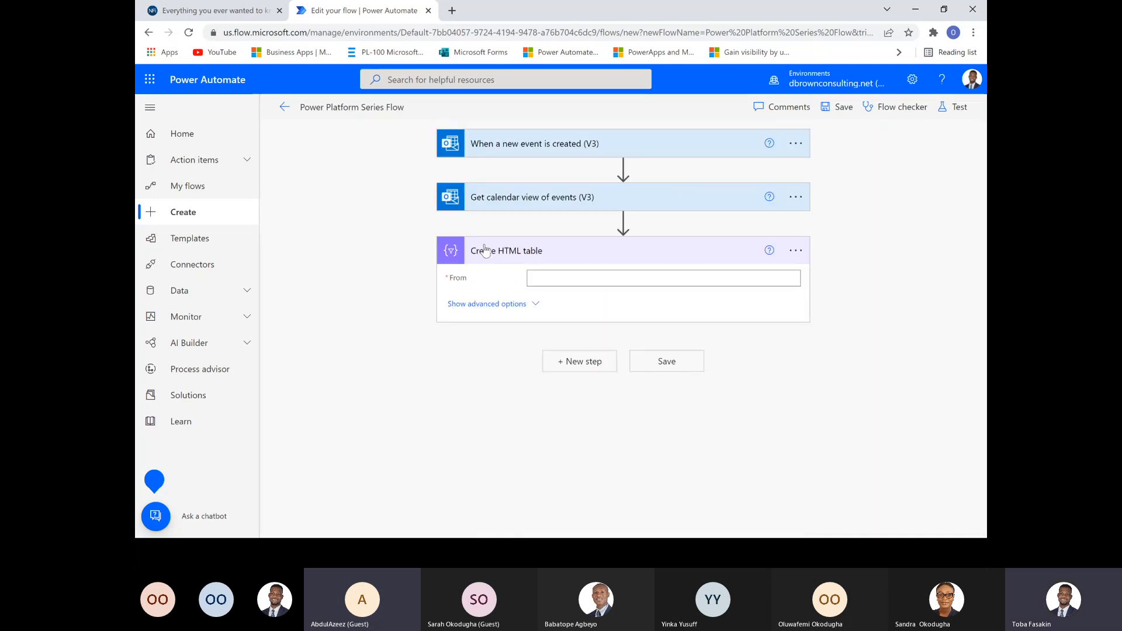
- Set the HTML table's From input to the value list from Get calendar view of events (V3)
left_click(585, 278)
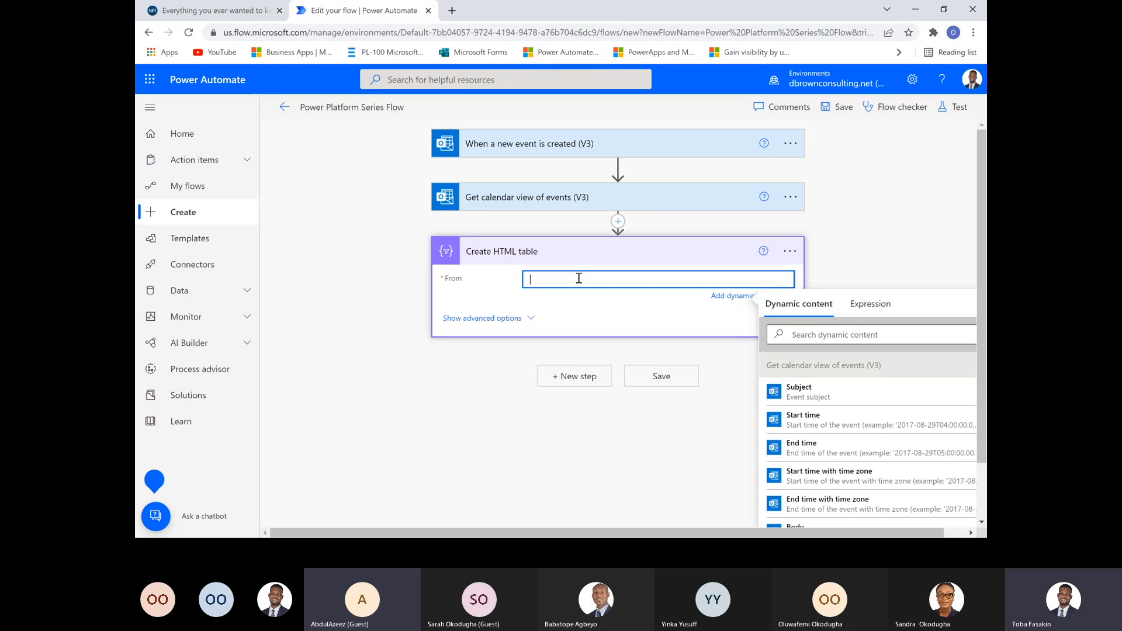
left_click(847, 334)
type("va")
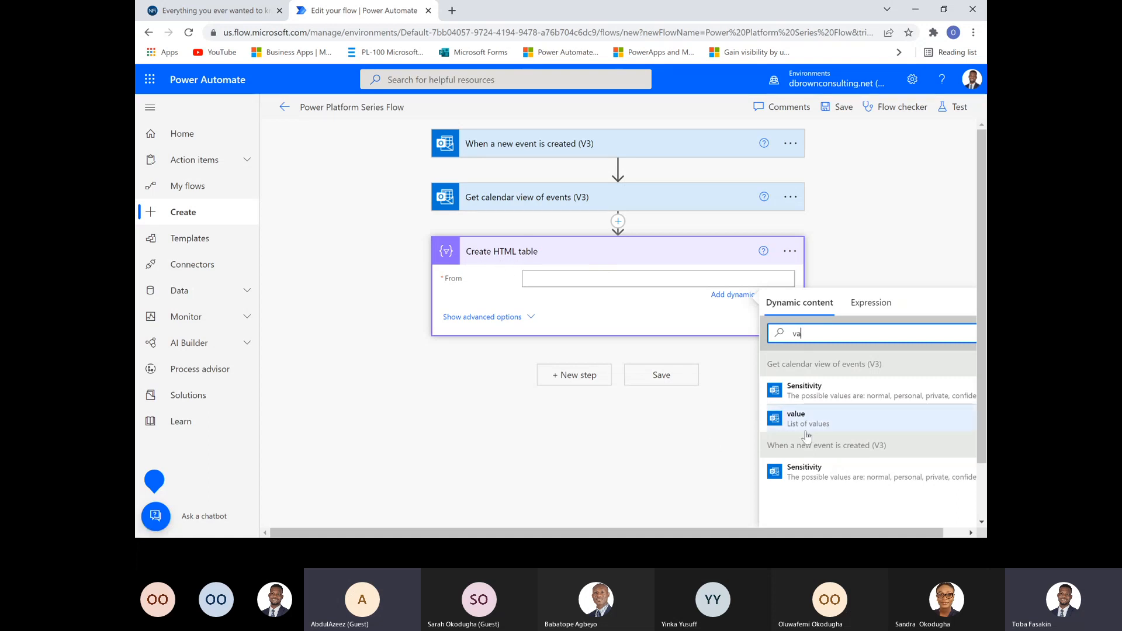
left_click(587, 199)
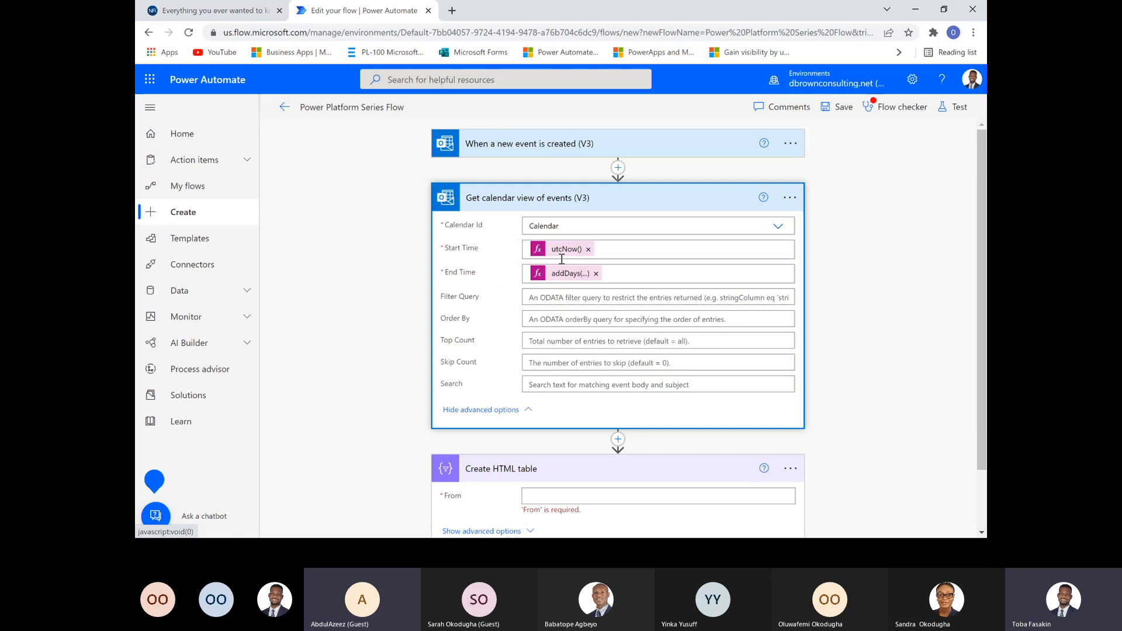
left_click(588, 202)
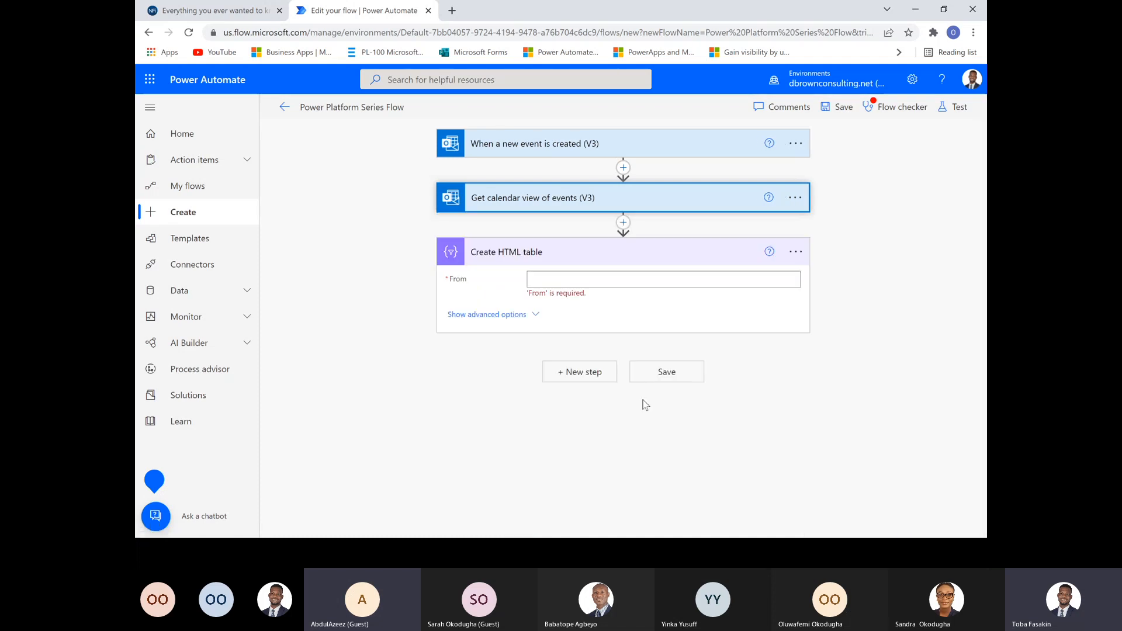
left_click(593, 278)
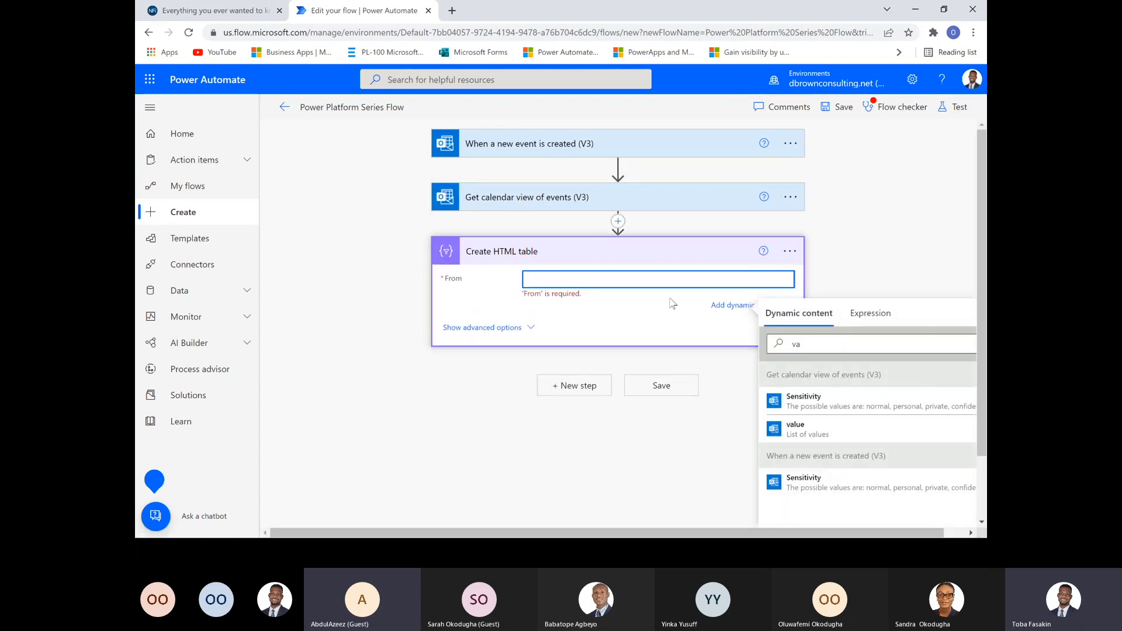
left_click(795, 427)
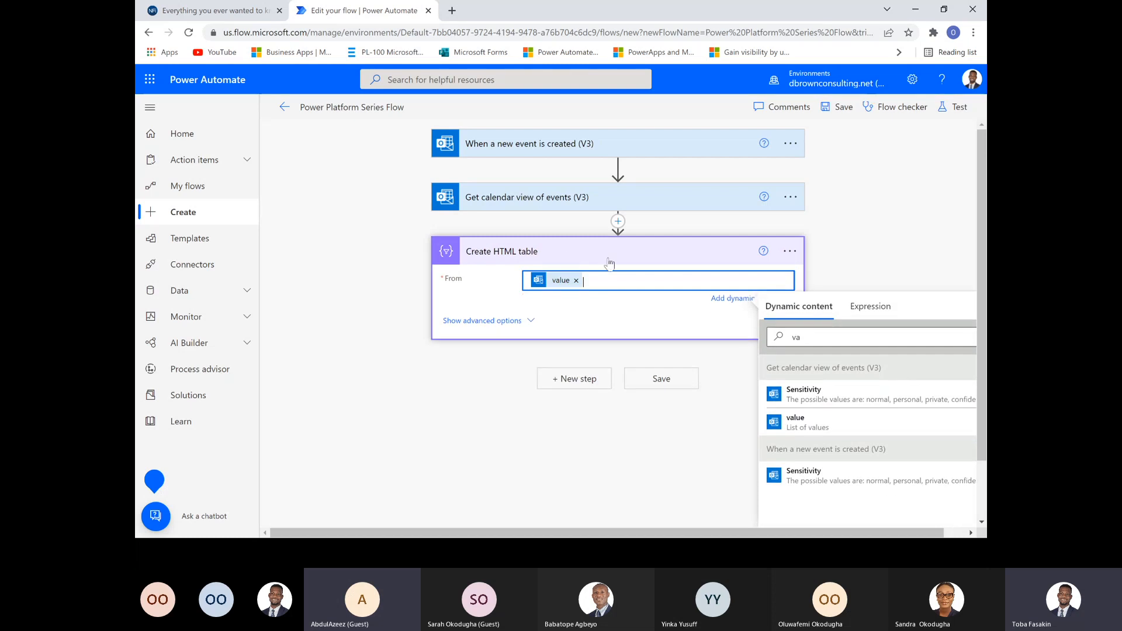
- Show the advanced options of Create HTML table and set Columns to Custom
left_click(502, 322)
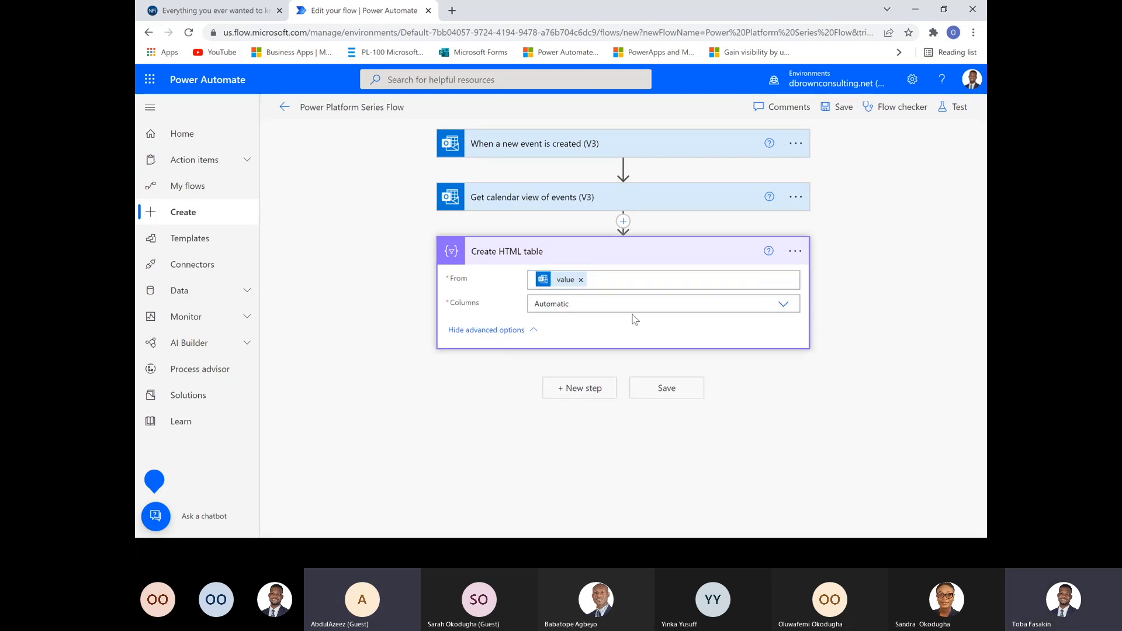
left_click(783, 303)
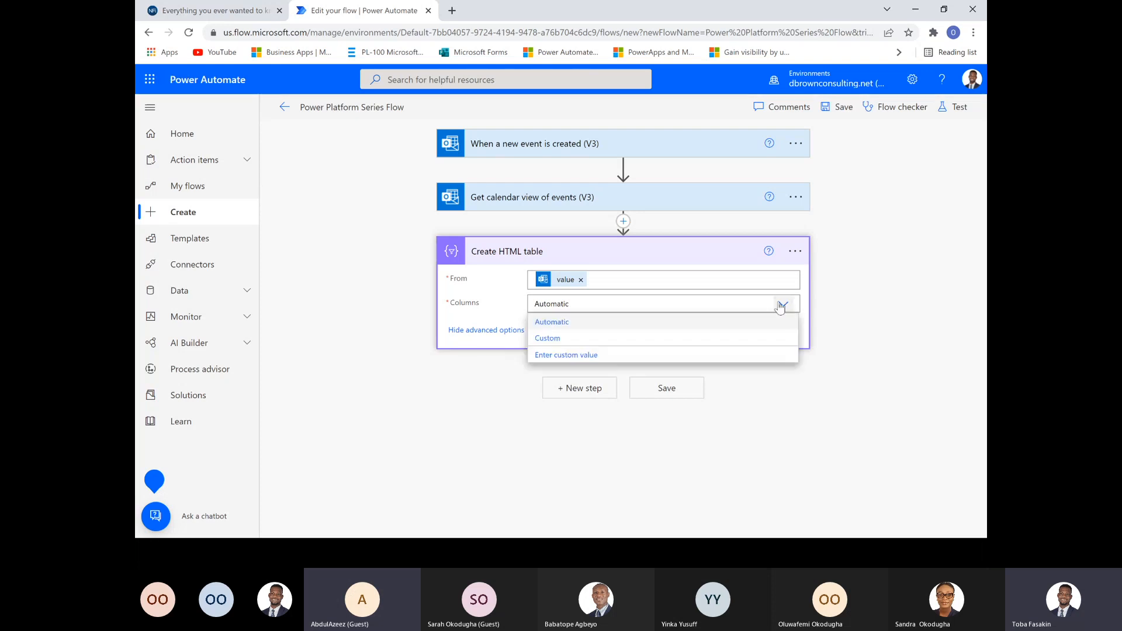
left_click(572, 338)
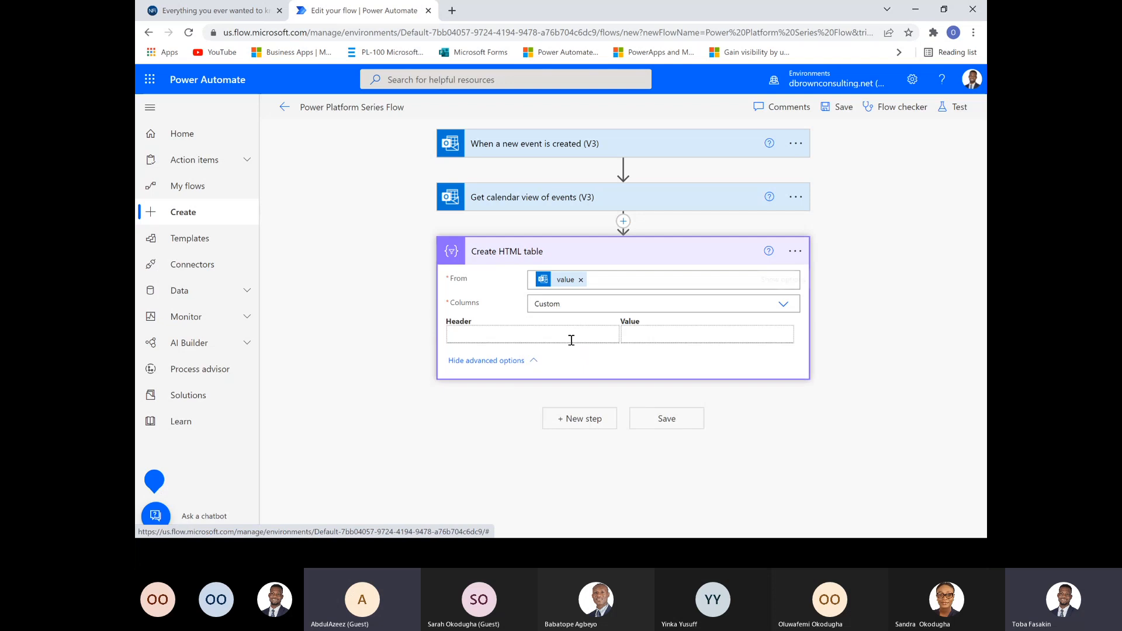
- Define the first table column with the header Taskname and the event's Subject as its value
left_click(573, 336)
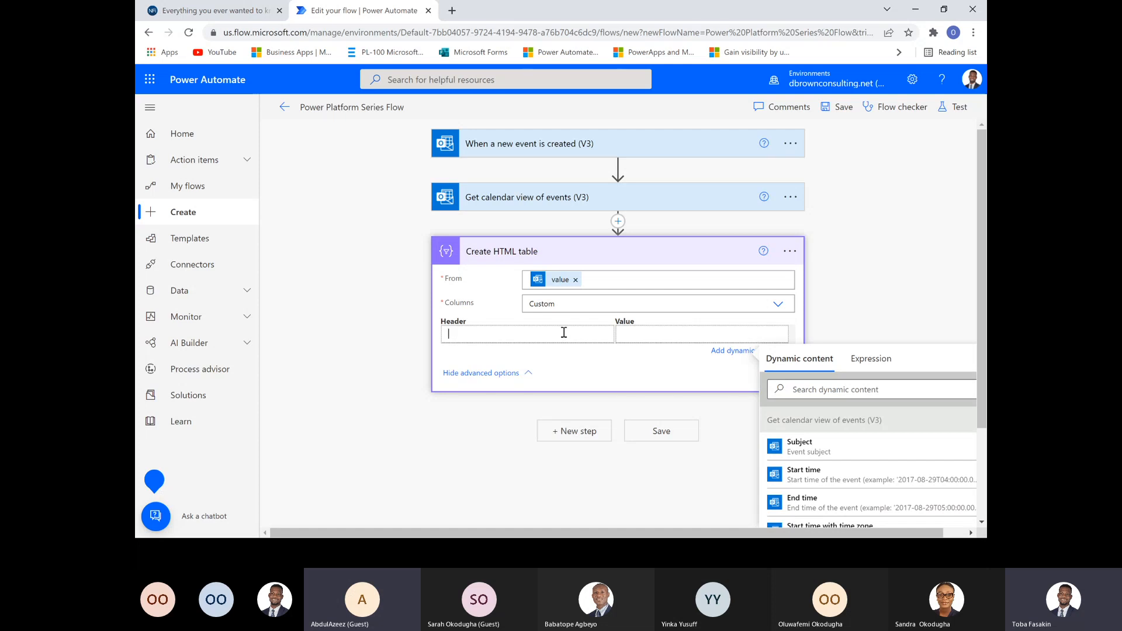
type("Subject")
key("ctrl+a")
type("Topic")
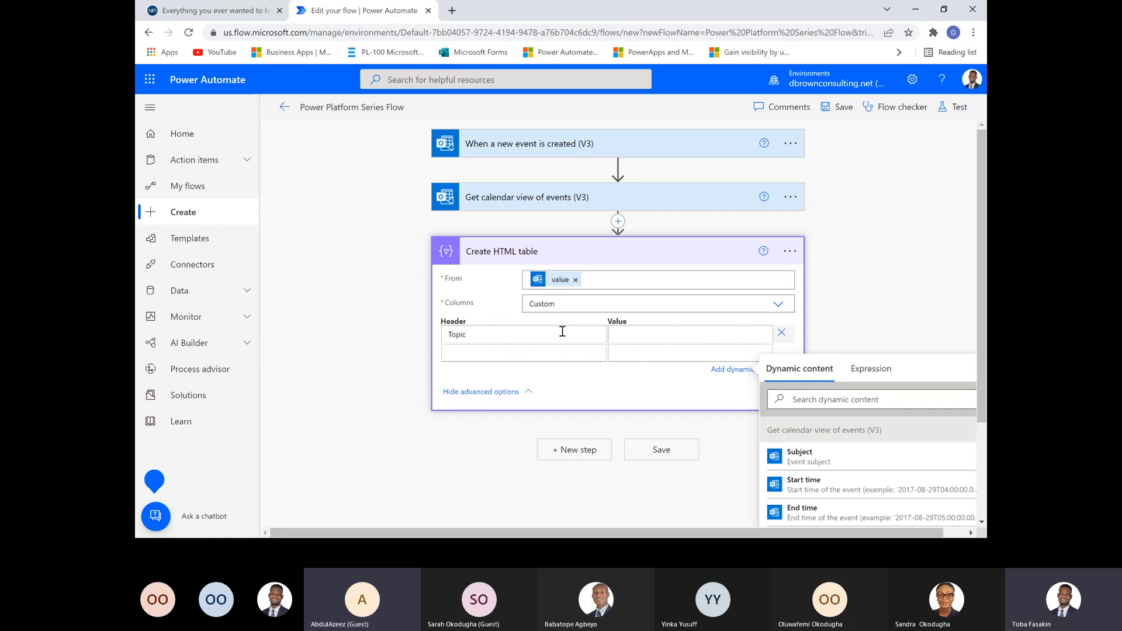
key("ctrl+a")
type("TAs")
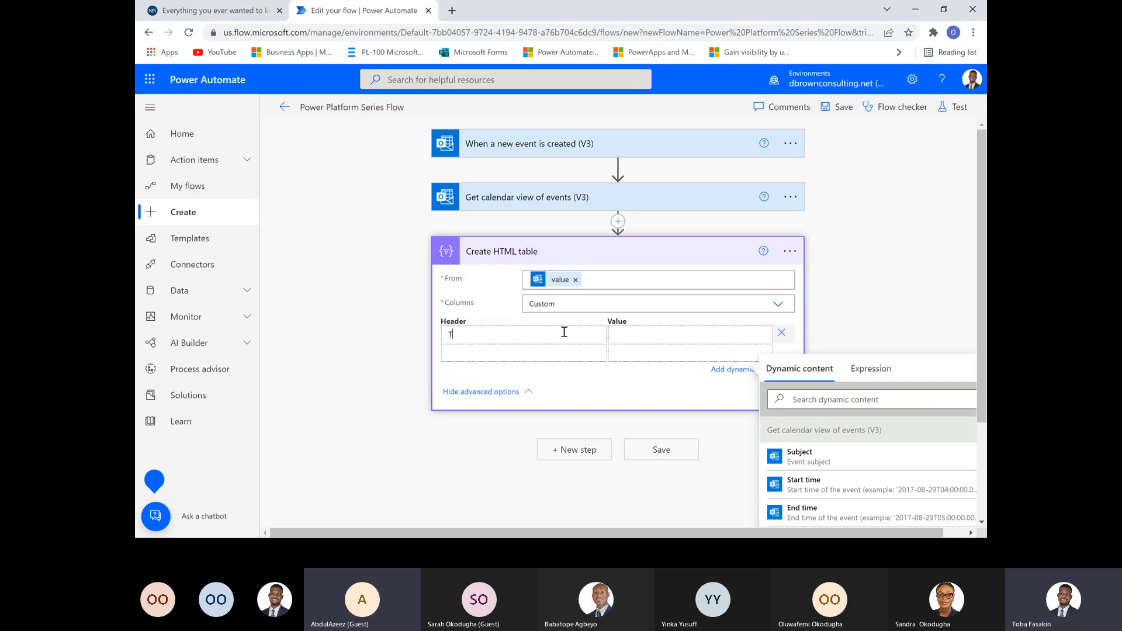
key("BackSpace")
type("A")
key("BackSpace")
type("Y")
key("BackSpace")
type("TA")
key("BackSpace")
type("askn")
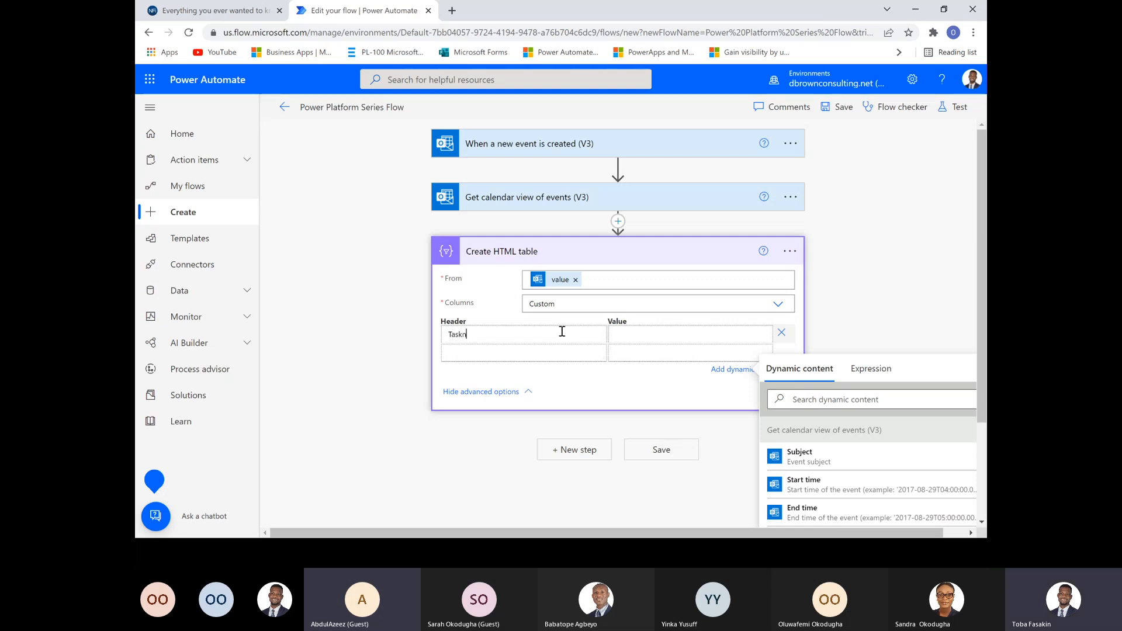
type("ame")
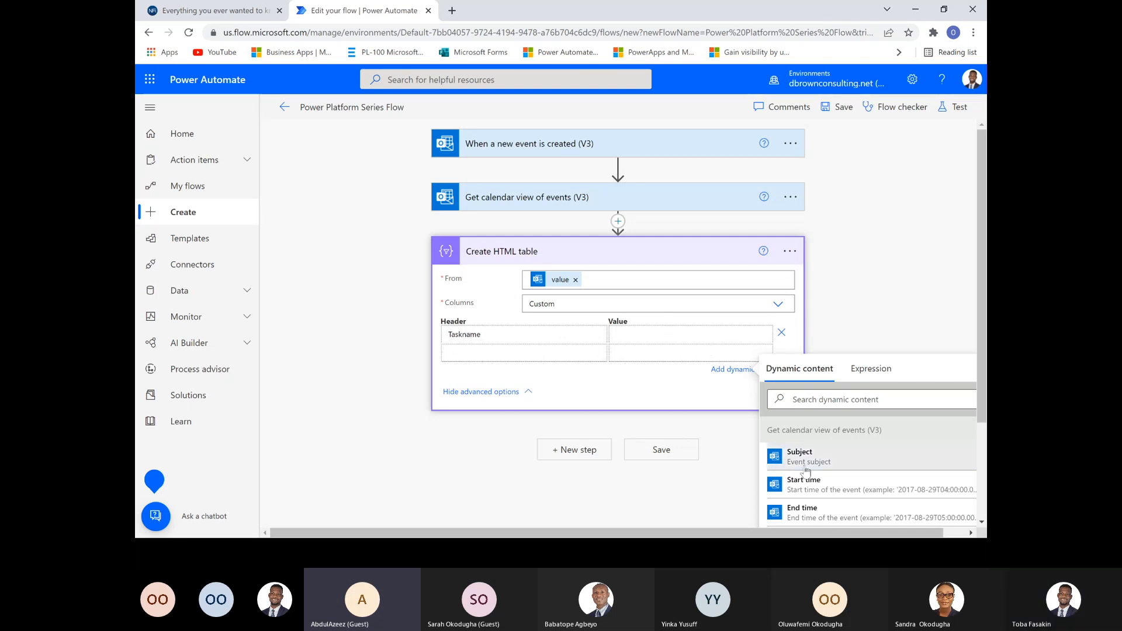
left_click(774, 453)
- Add a second table column with the header Starttime and the event's Start time as its value
left_click(562, 354)
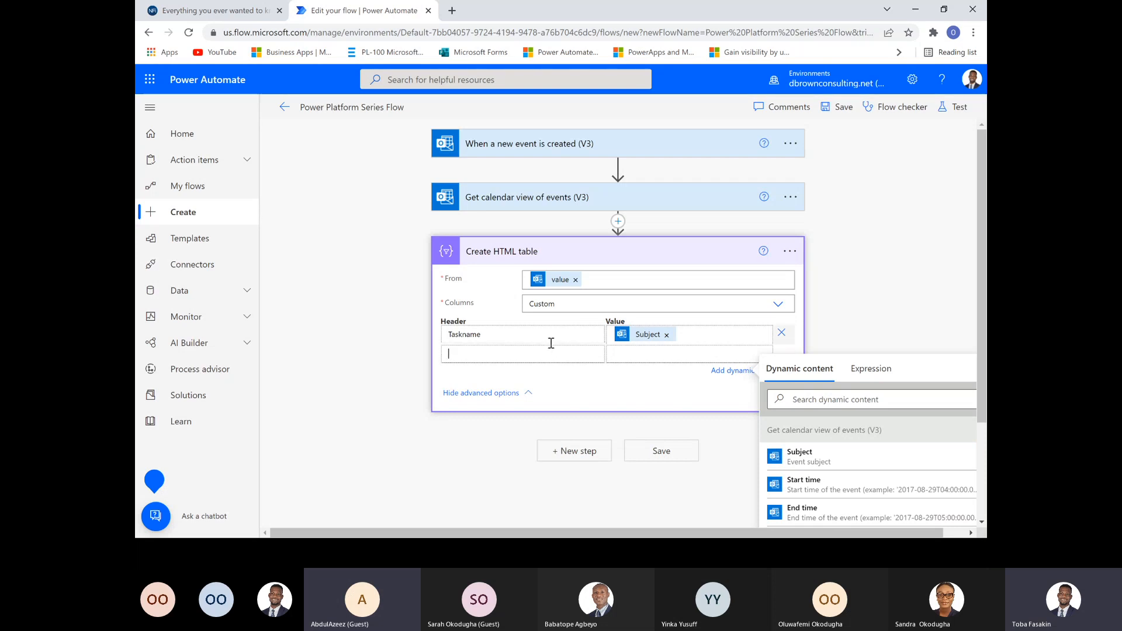
type("Sta")
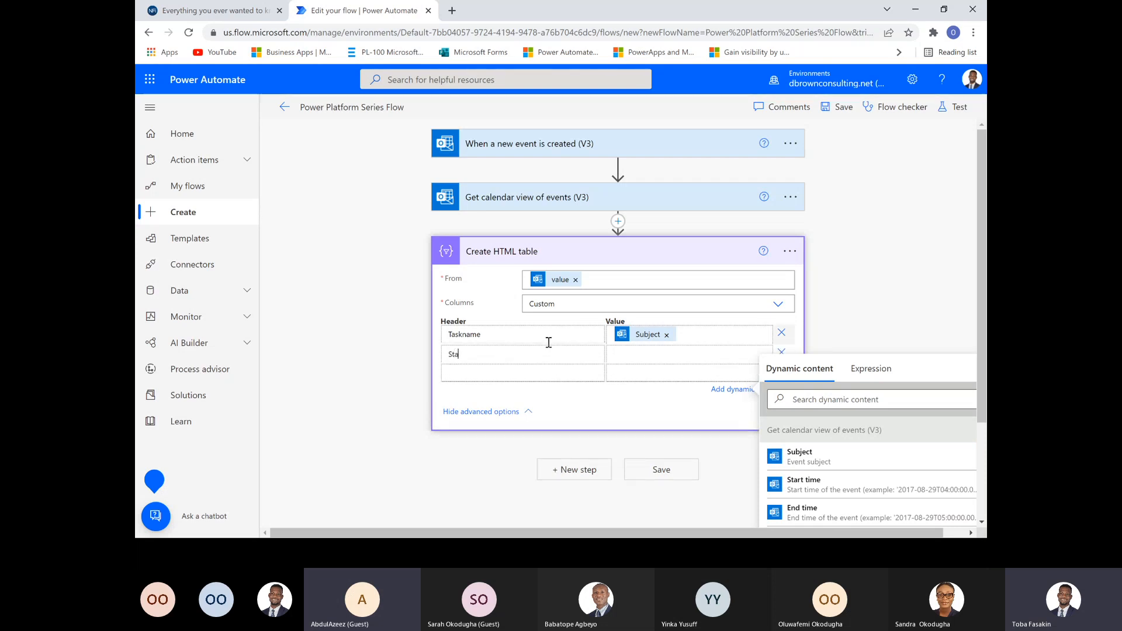
type("rttime")
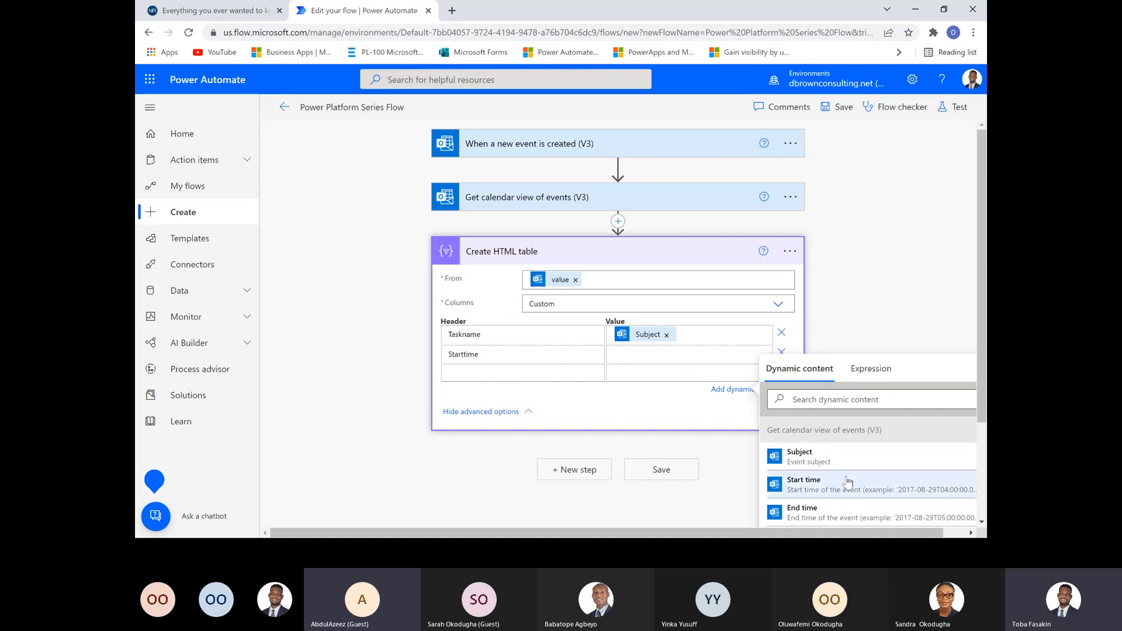
scroll(887, 464, "down", 2)
scroll(859, 453, "up", 2)
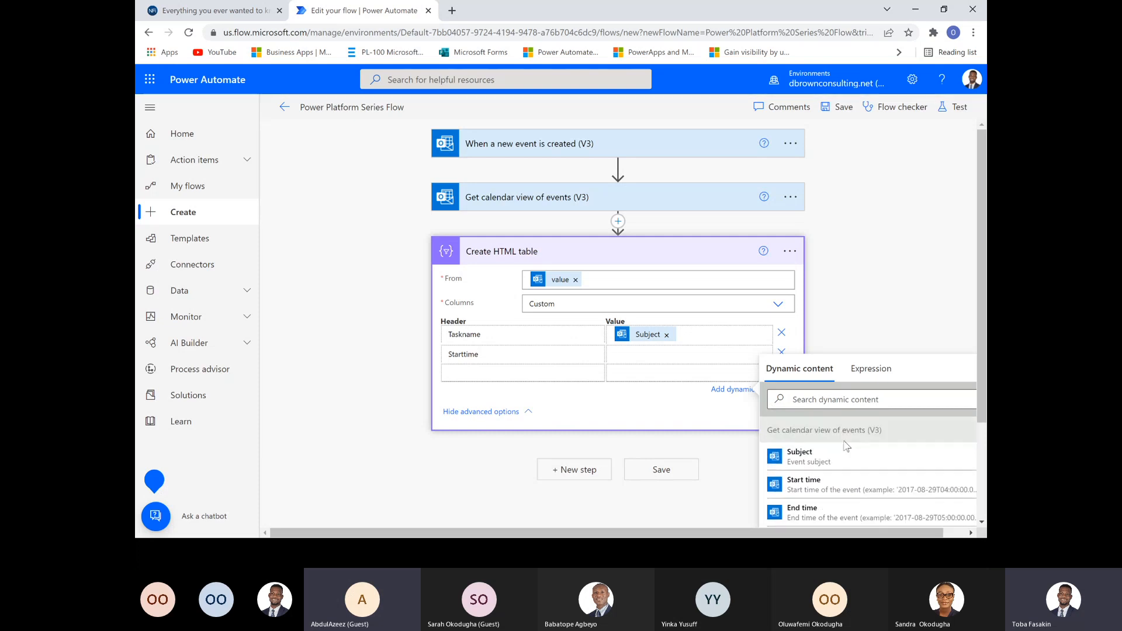
left_click(844, 490)
- Add a third table column with the header Endtime and the event's End time as its value
left_click(491, 372)
type("End")
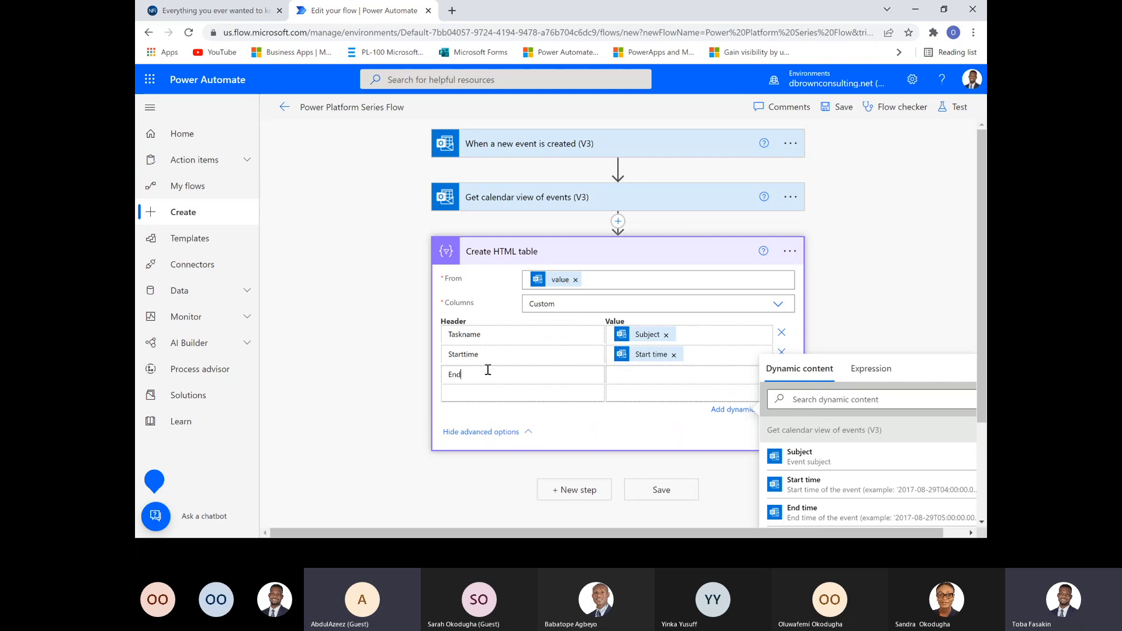
type("time")
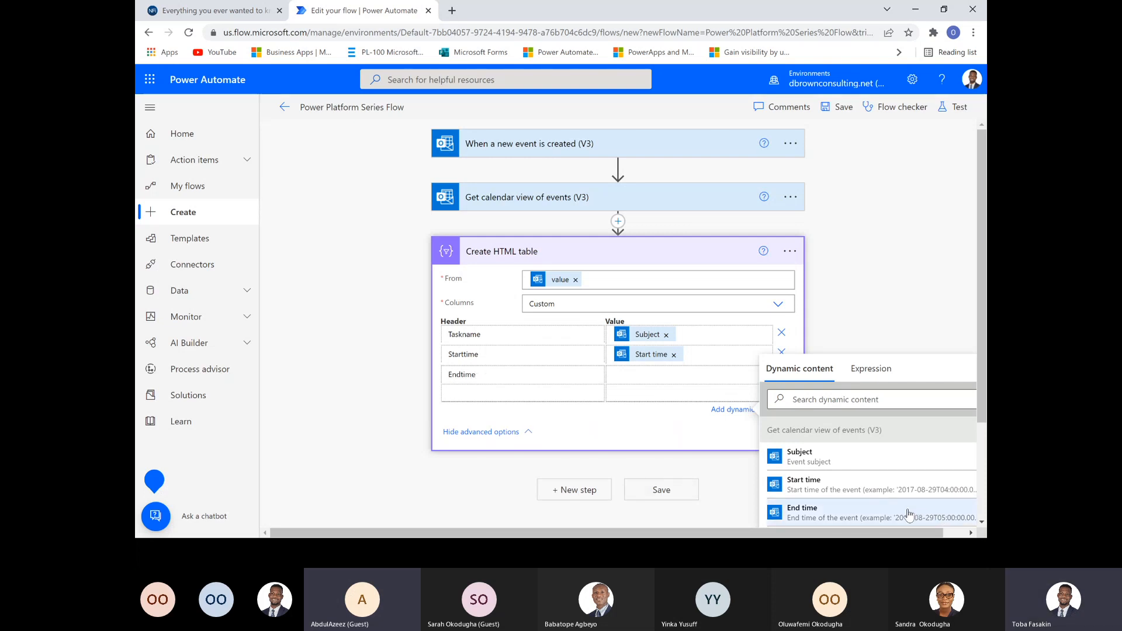
left_click(676, 377)
left_click(802, 511)
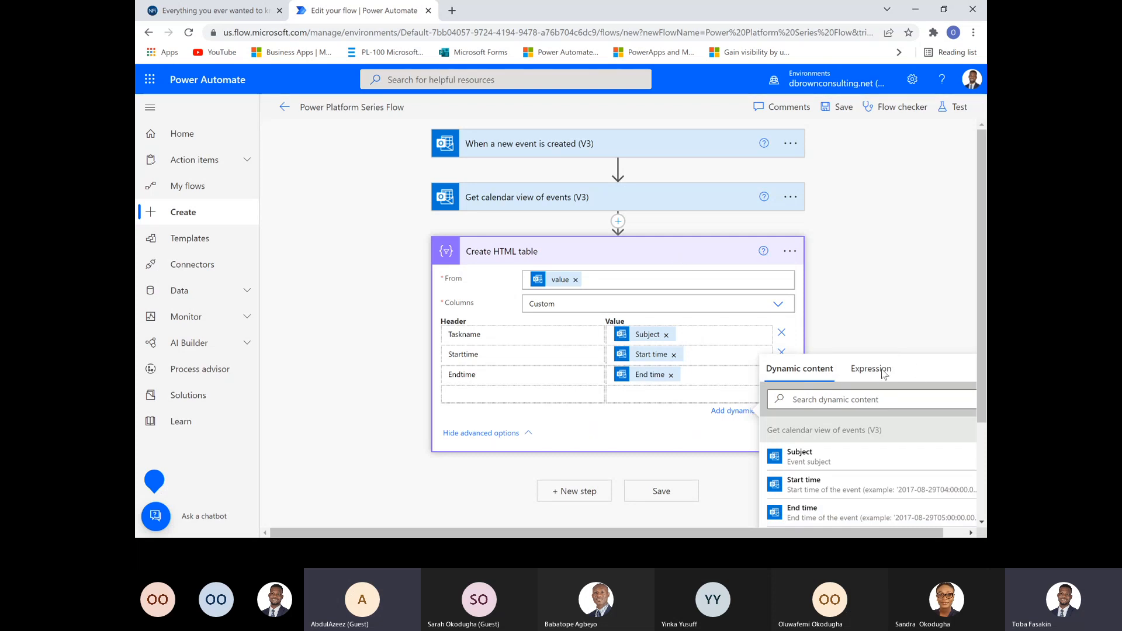
- Look through the dynamic content fields of Get calendar view of events (V3) for further table columns
scroll(897, 374, "down", 5)
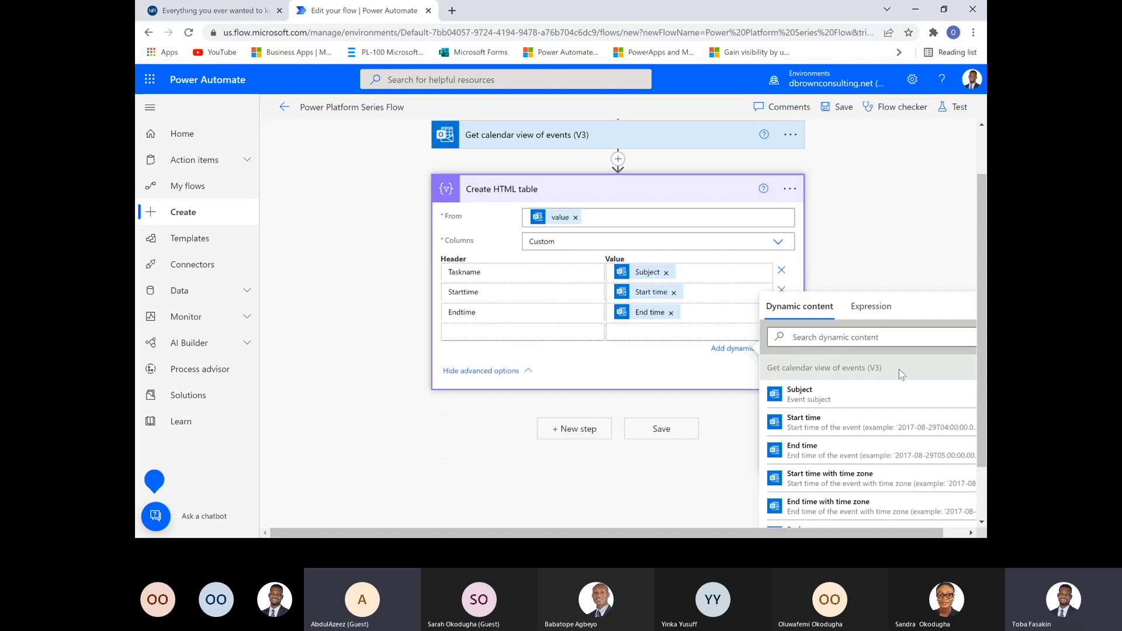
scroll(839, 442, "down", 2)
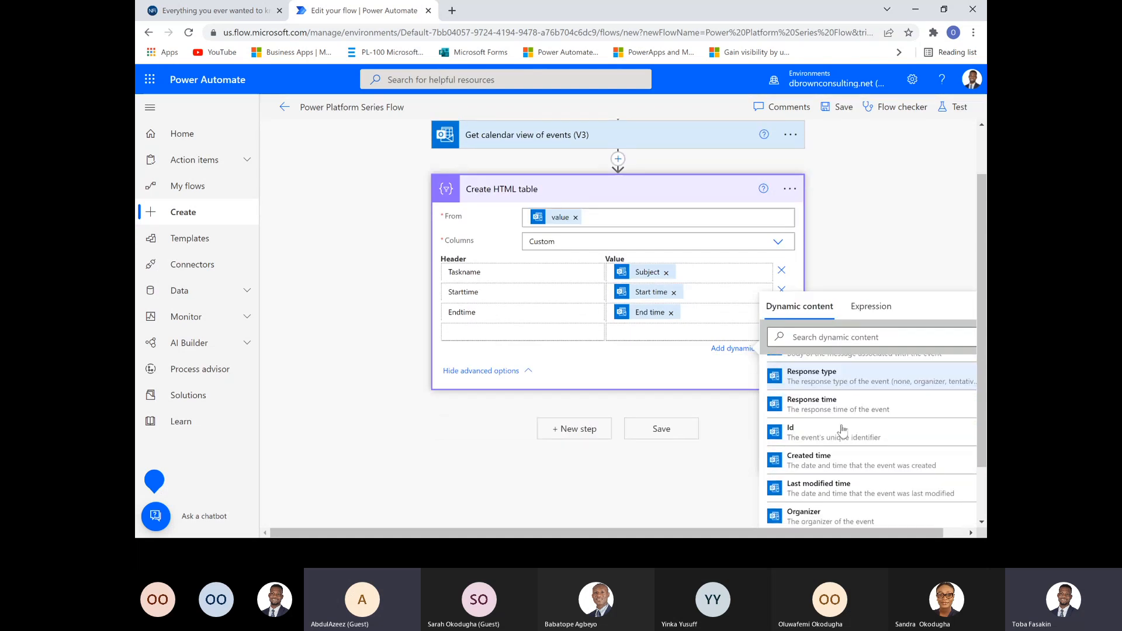
scroll(840, 442, "down", 5)
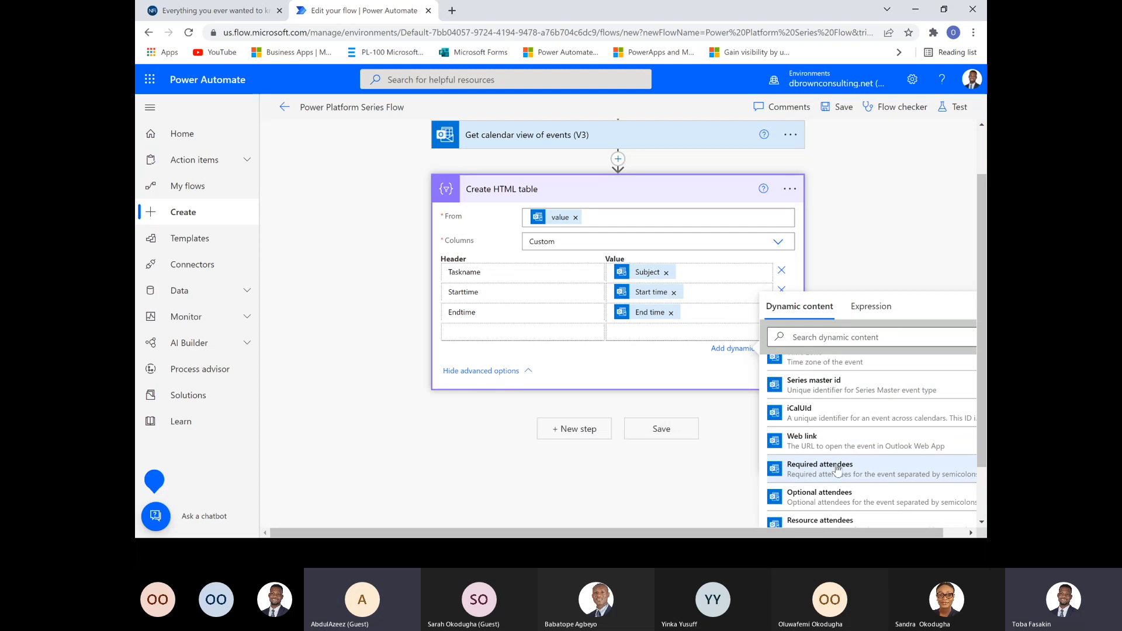
scroll(806, 443, "down", 4)
scroll(822, 443, "down", 6)
scroll(821, 443, "down", 4)
scroll(829, 420, "down", 10)
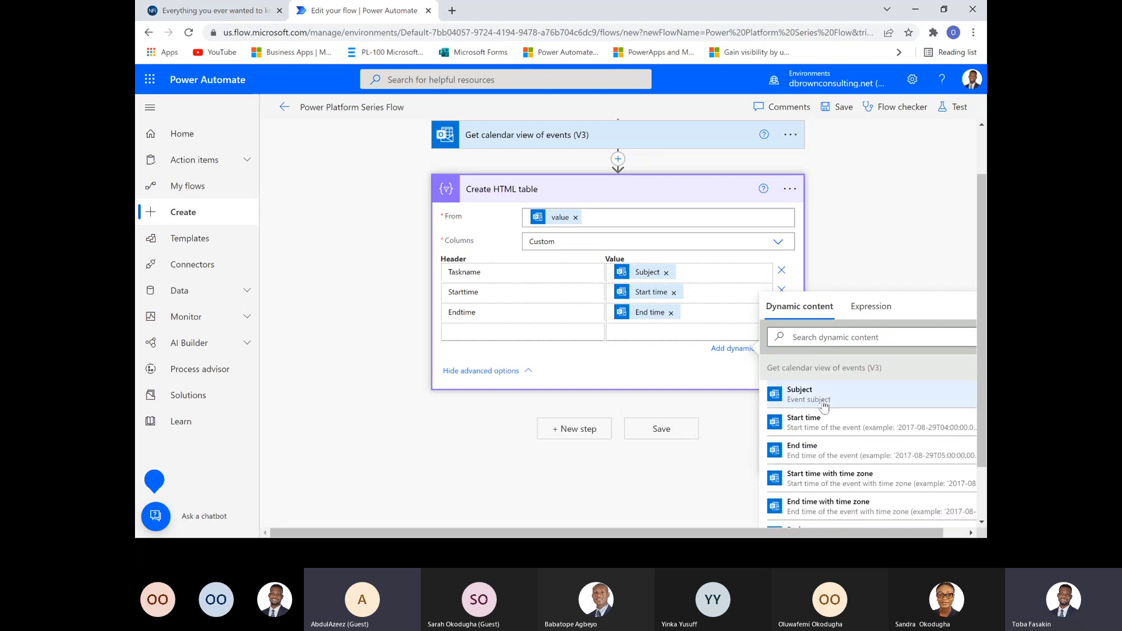
scroll(825, 412, "down", 1)
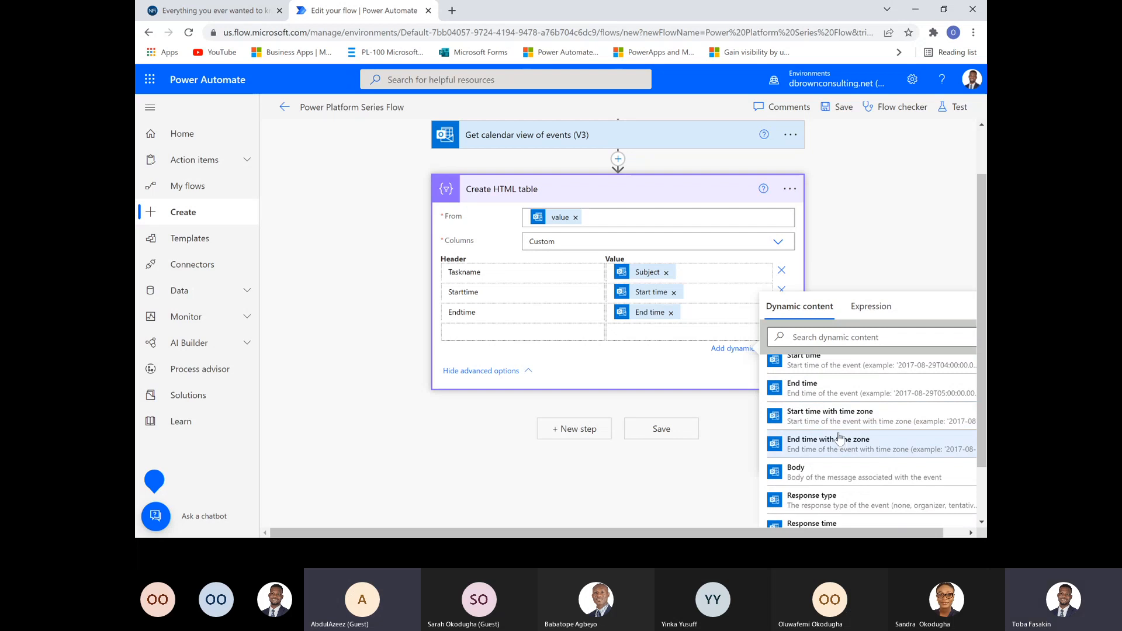
scroll(838, 441, "down", 1)
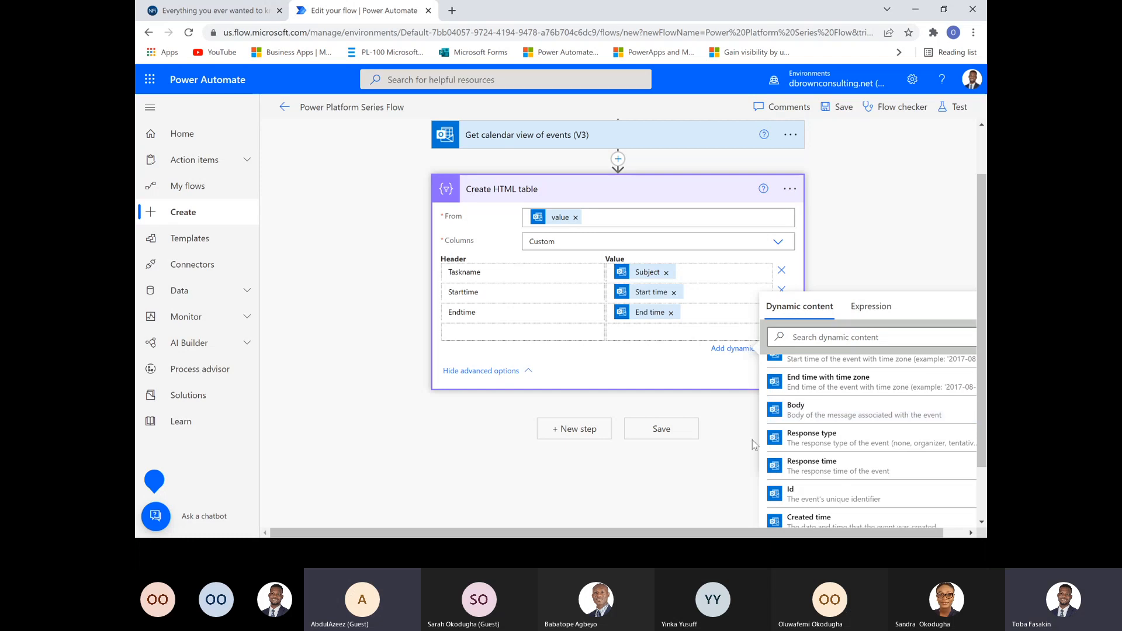
- Close the dynamic content list and add a new step after Create HTML table
left_click(642, 383)
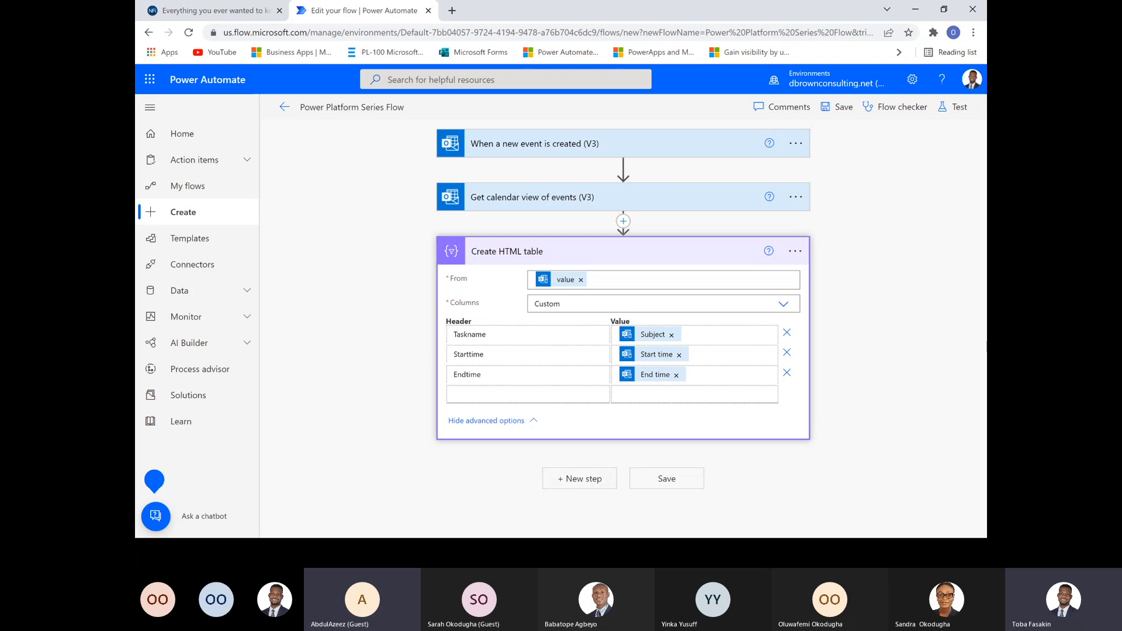
left_click(575, 479)
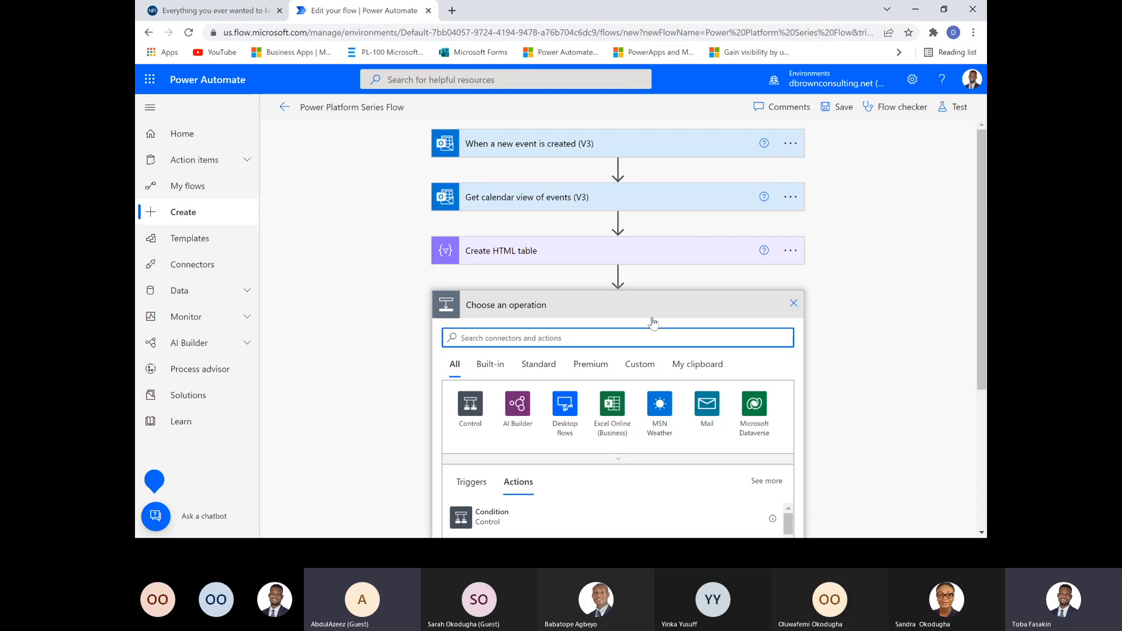
- Review the settings of Create HTML table, Get calendar view of events (V3) and the new-event trigger, including the trigger's calendar choices
left_click(598, 253)
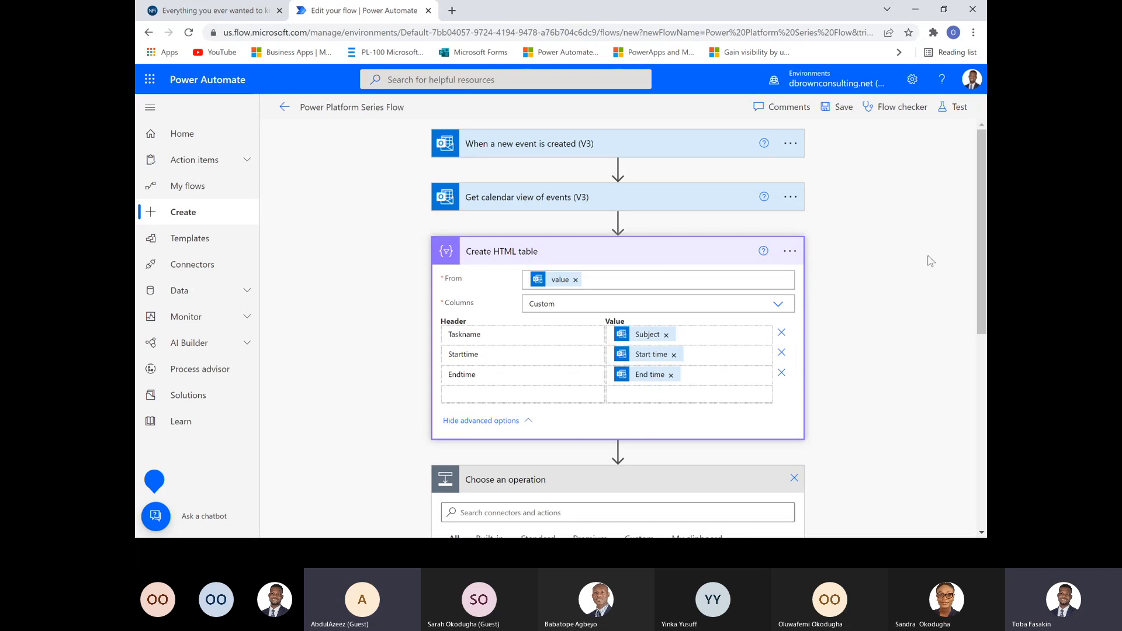
scroll(935, 356, "down", 5)
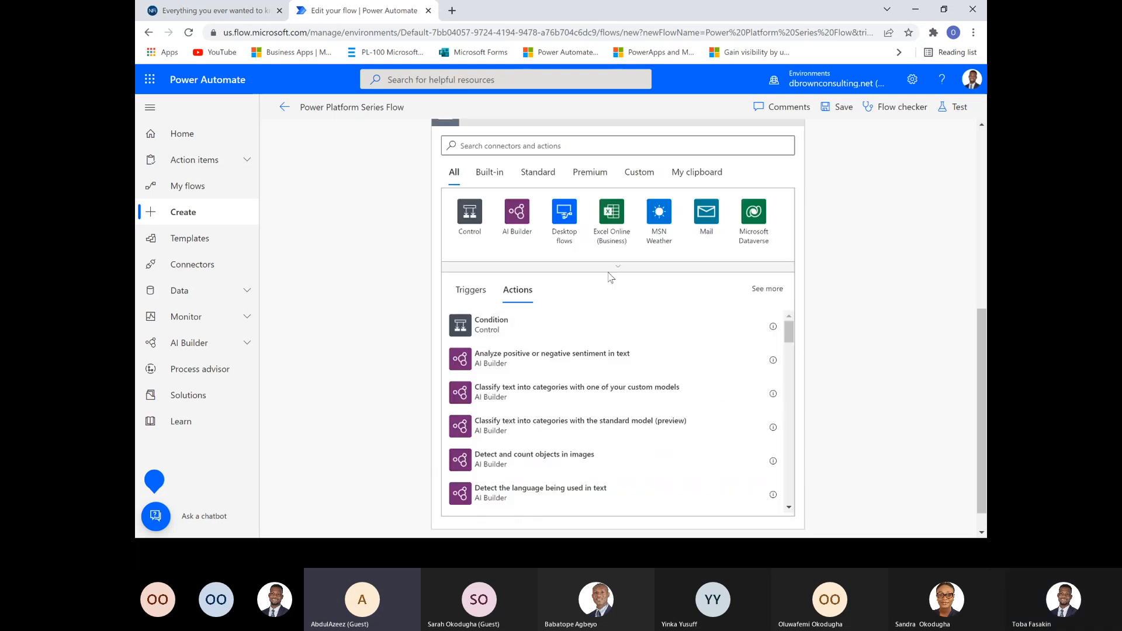
left_click(982, 269)
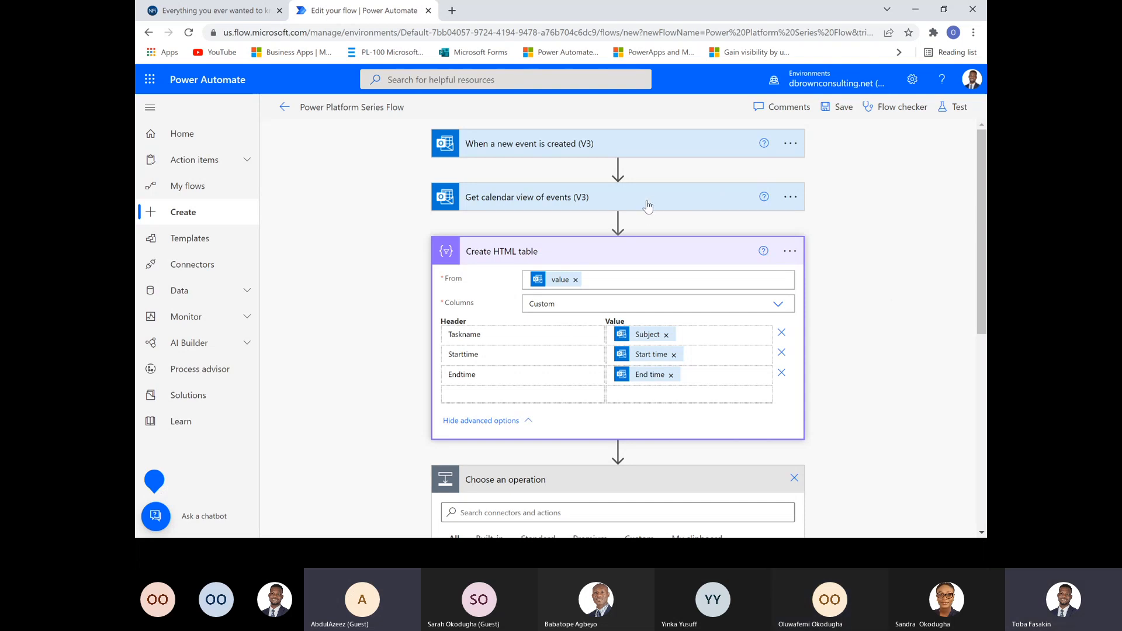
left_click(693, 203)
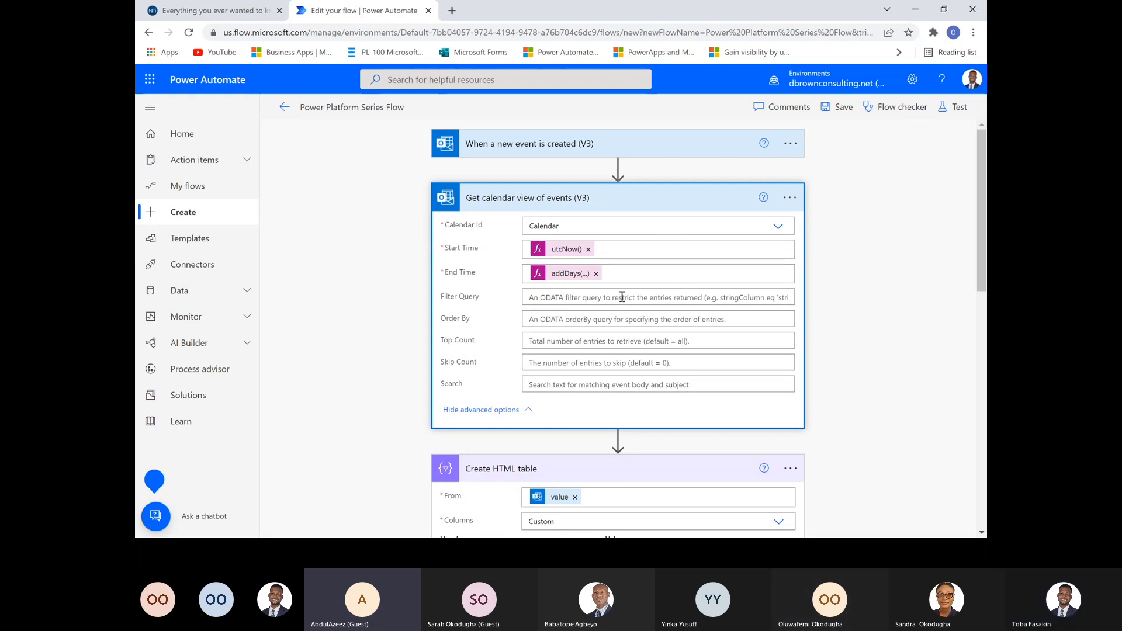
left_click(605, 146)
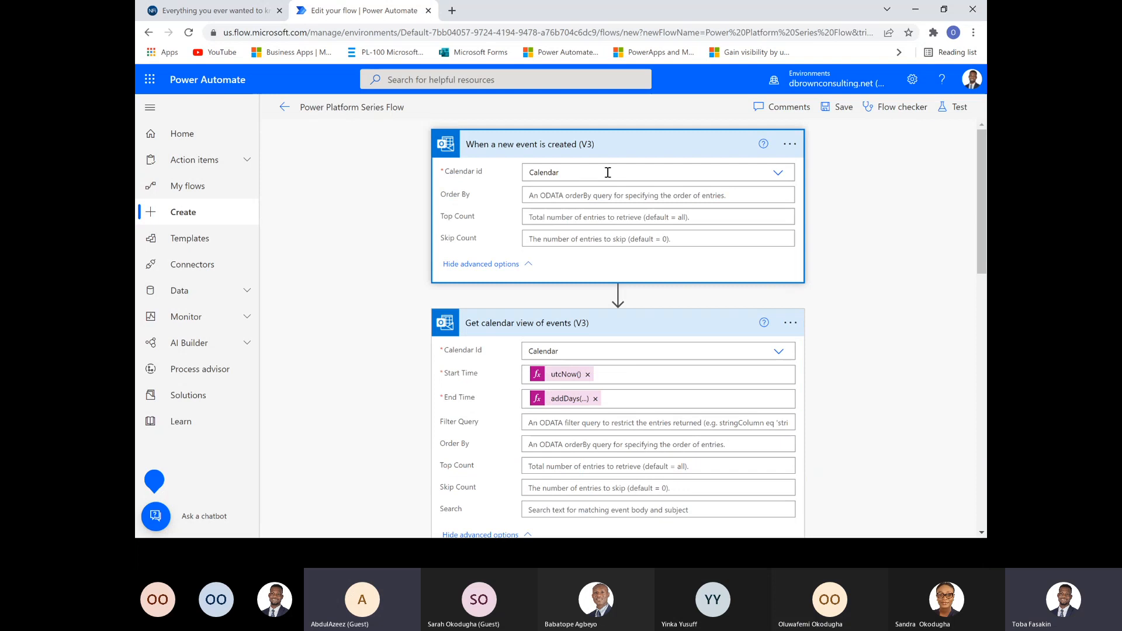
left_click(608, 172)
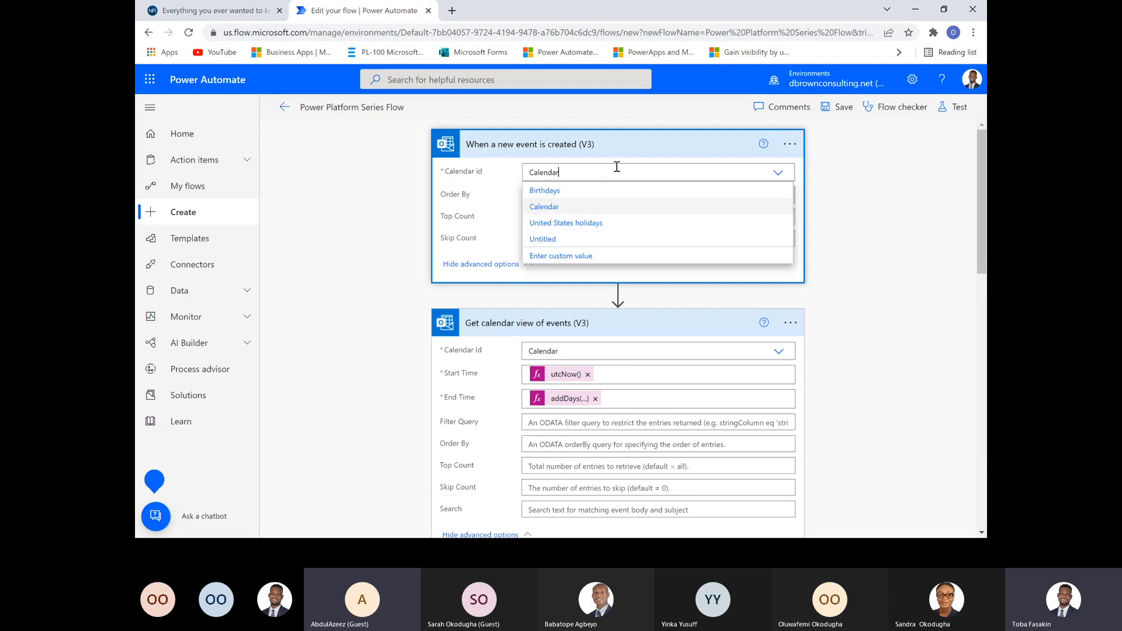
left_click(595, 212)
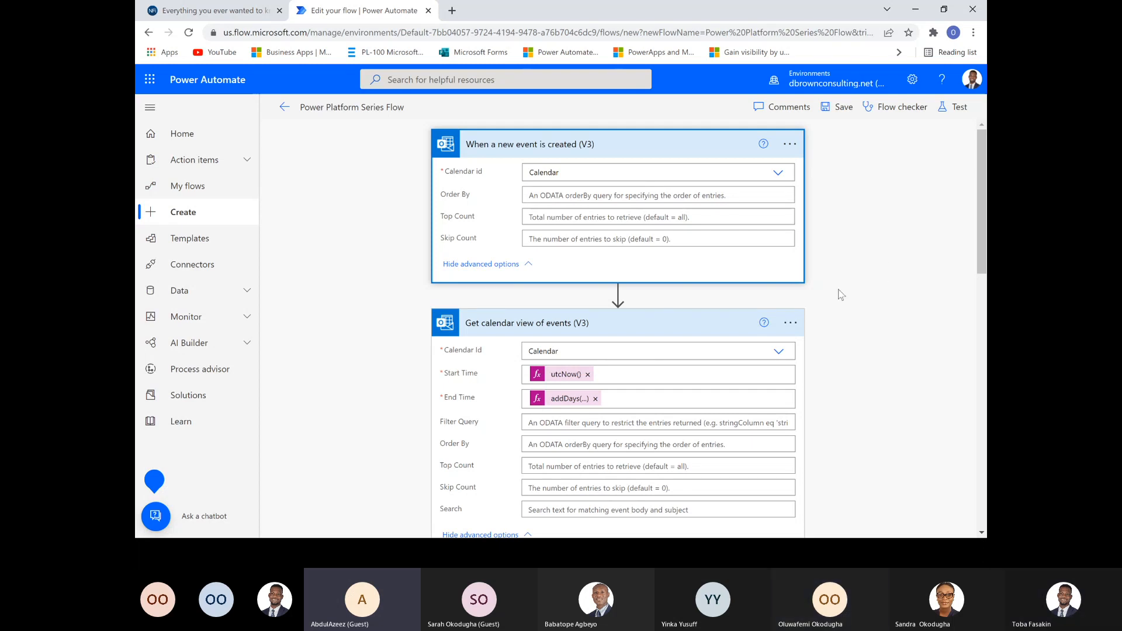
scroll(986, 286, "down", 6)
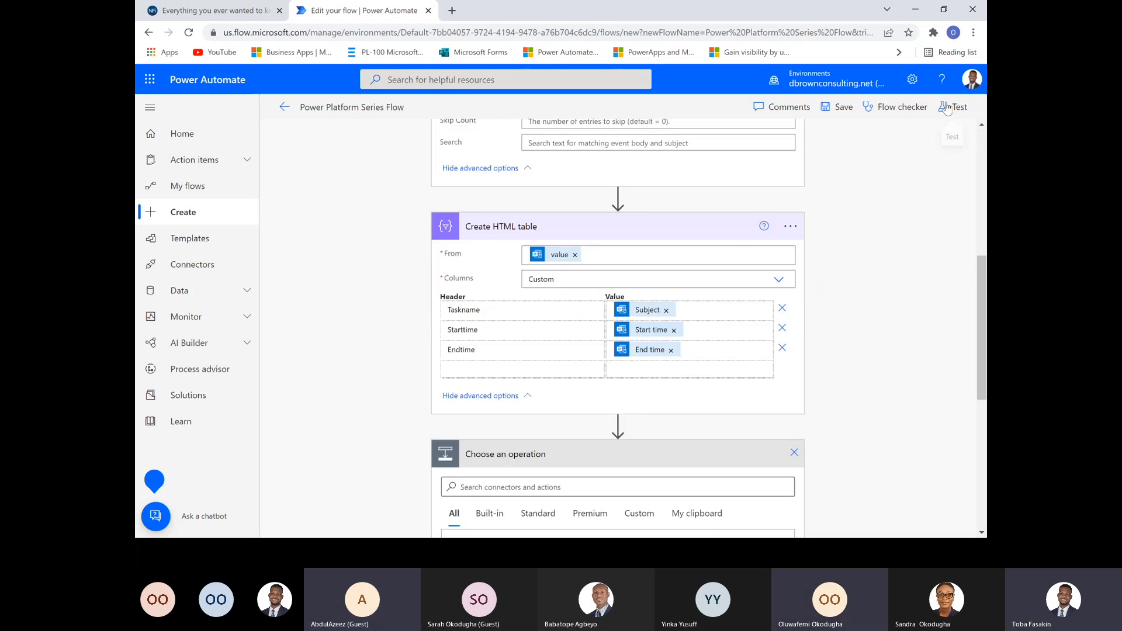
left_click(980, 406)
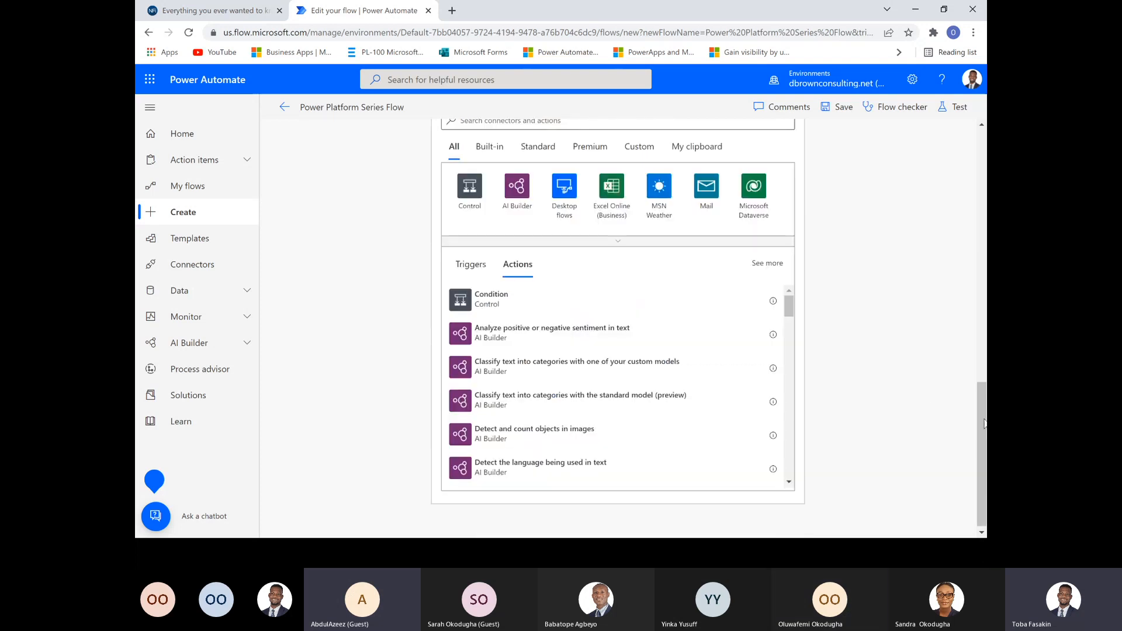
left_click_drag(979, 394, 985, 339)
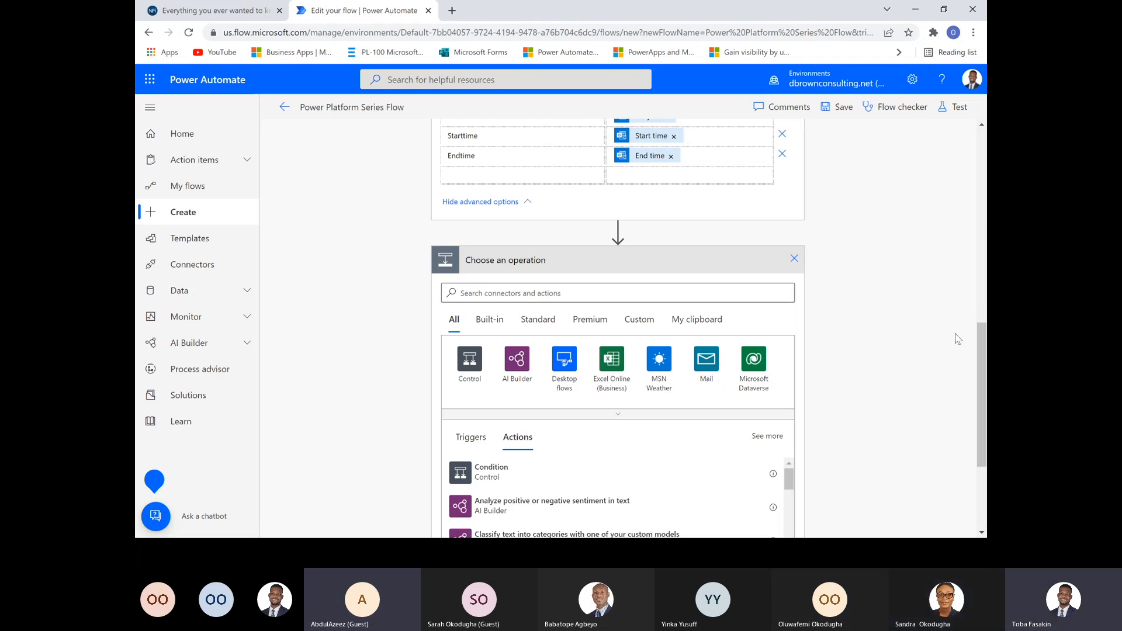
scroll(958, 339, "up", 4)
scroll(926, 395, "down", 2)
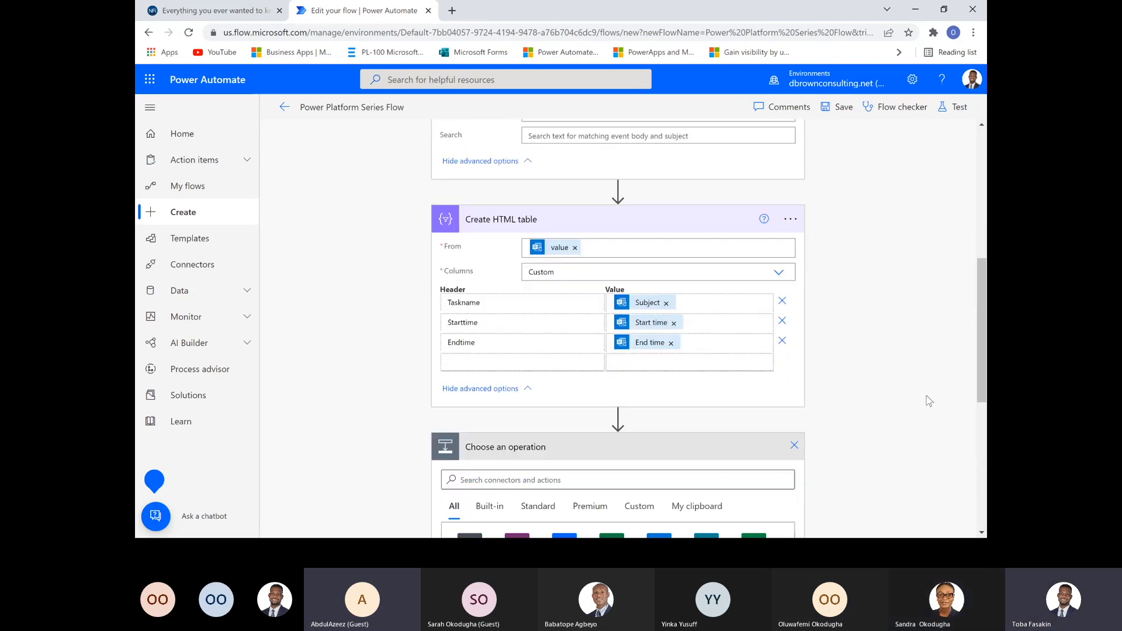
- Search the operations for "mail" and add the Send an email notification (V3) action after Create HTML table
left_click(585, 413)
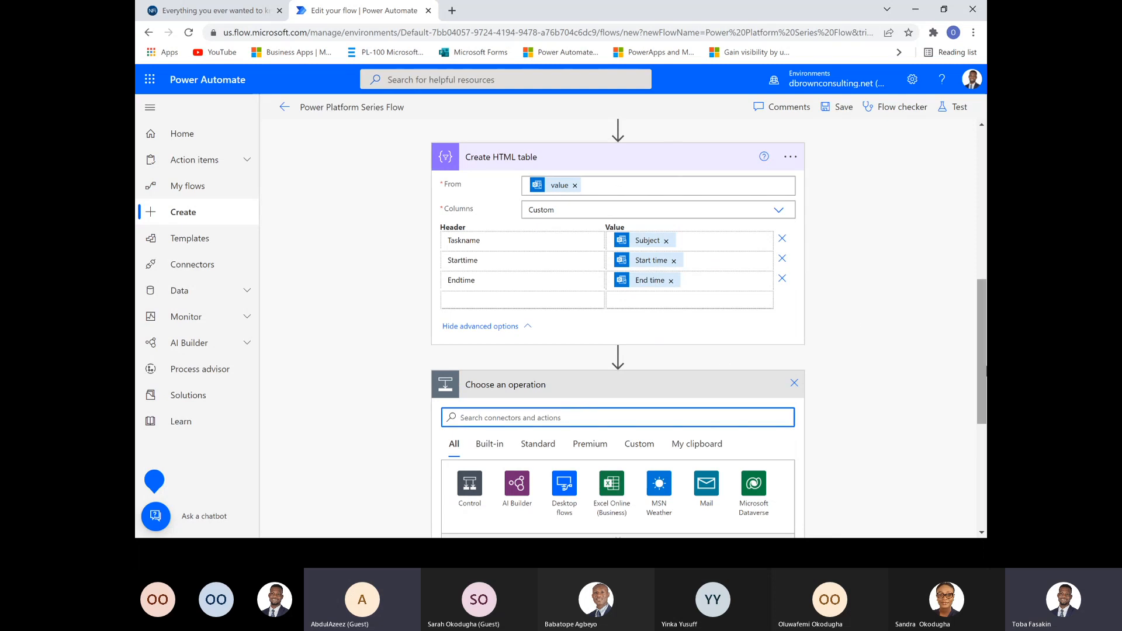
scroll(983, 371, "up", 2)
scroll(985, 304, "up", 5)
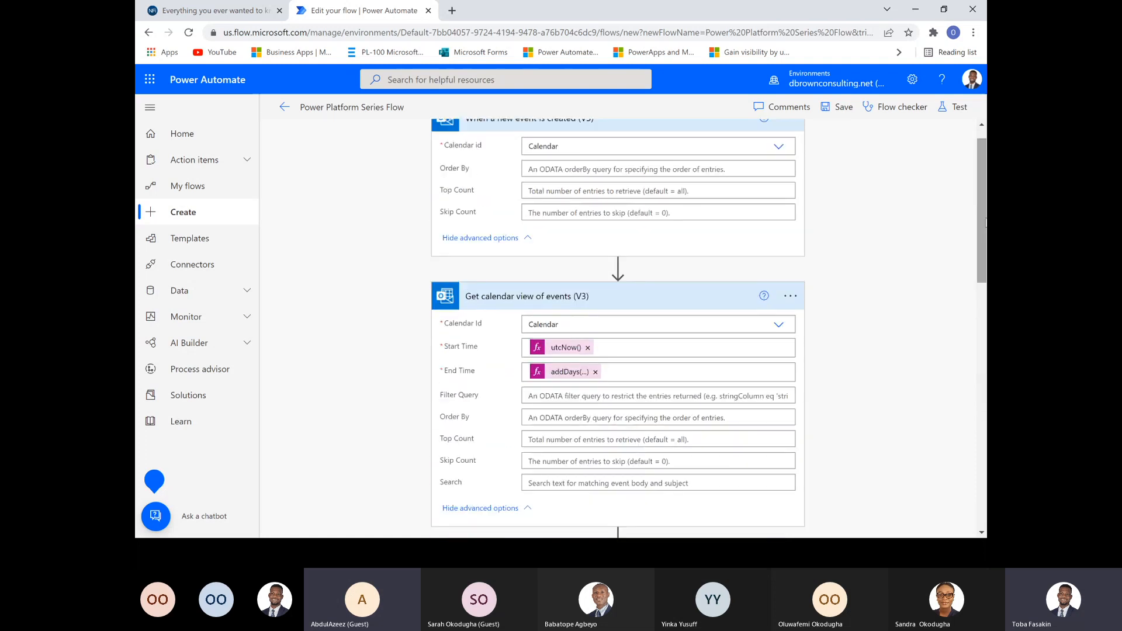
scroll(933, 397, "down", 10)
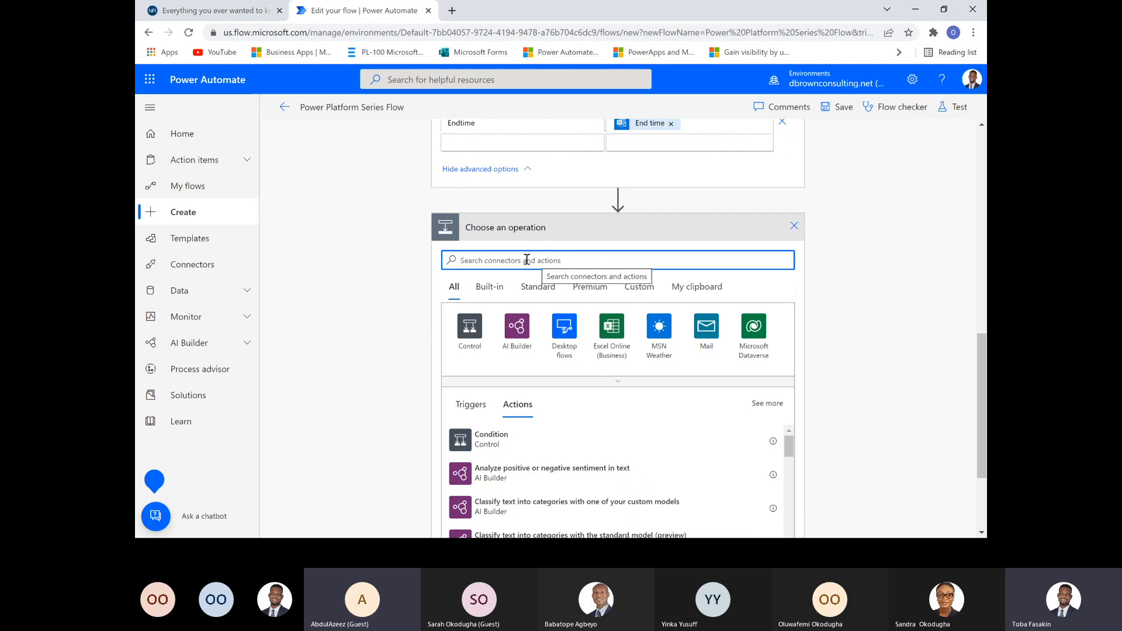
type("mail")
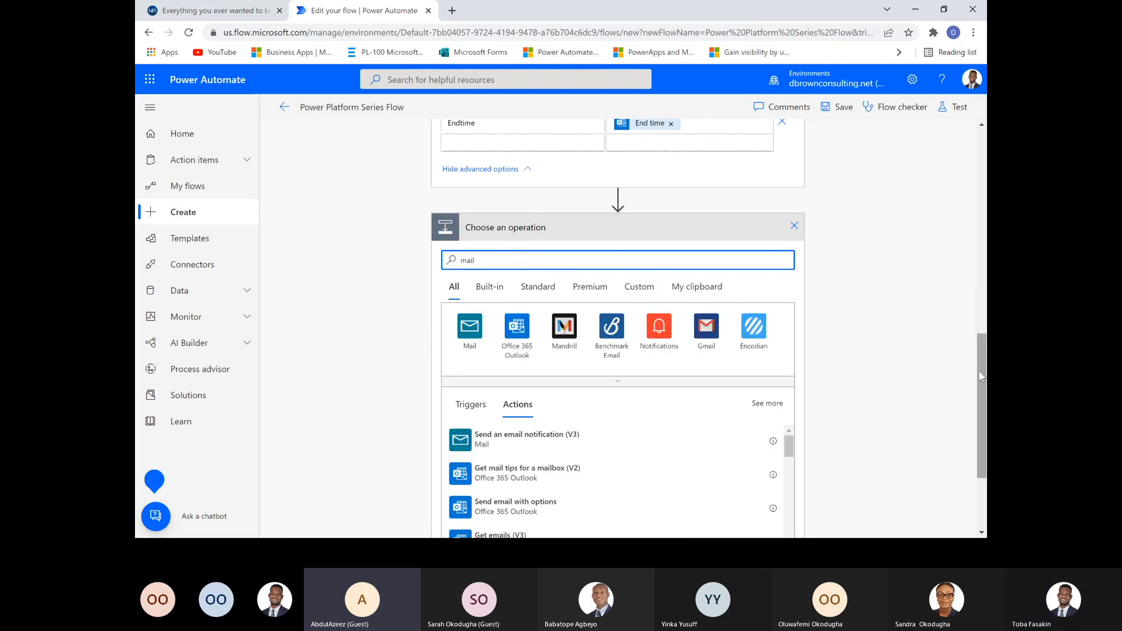
scroll(978, 373, "down", 2)
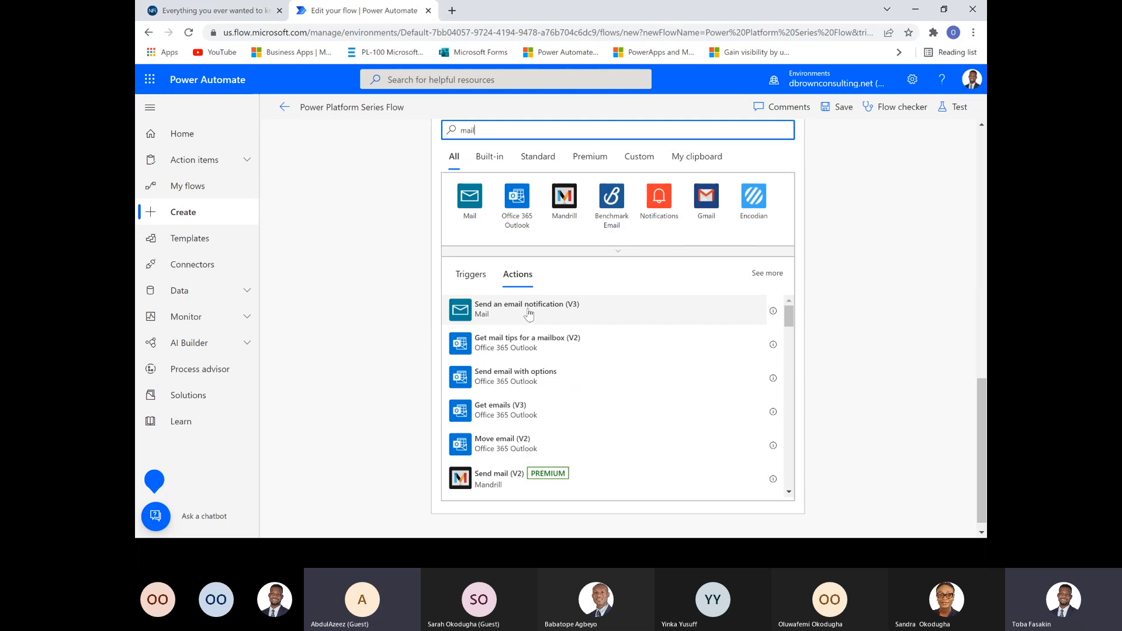
left_click(558, 309)
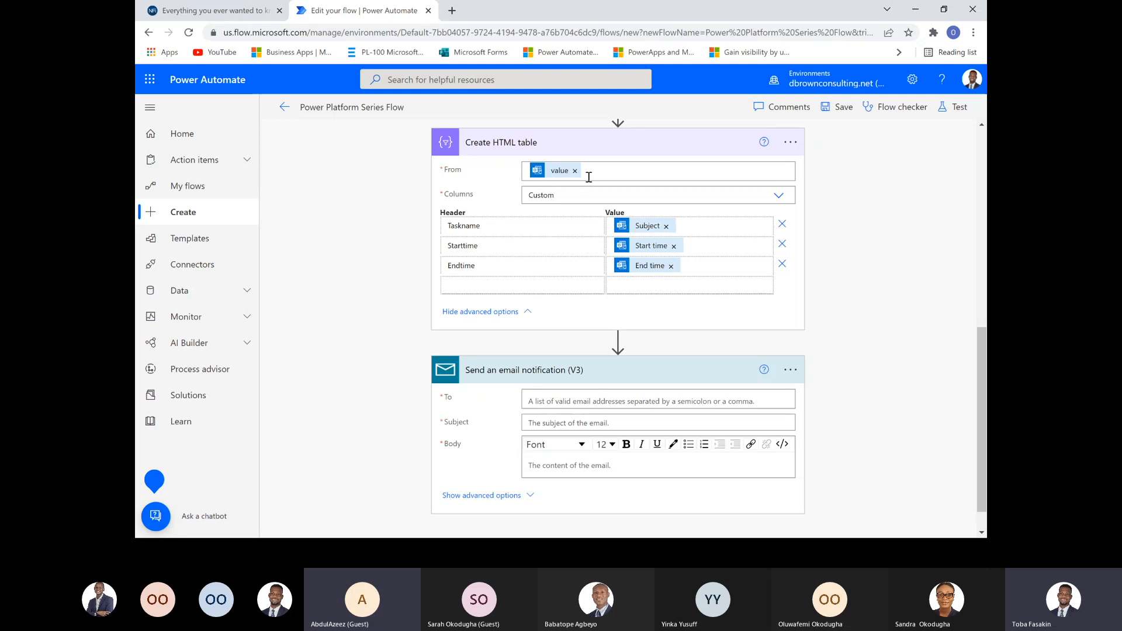
- Set the email notification's recipient by looking up the person's address and choosing the matching contact
scroll(589, 176, "up", 2)
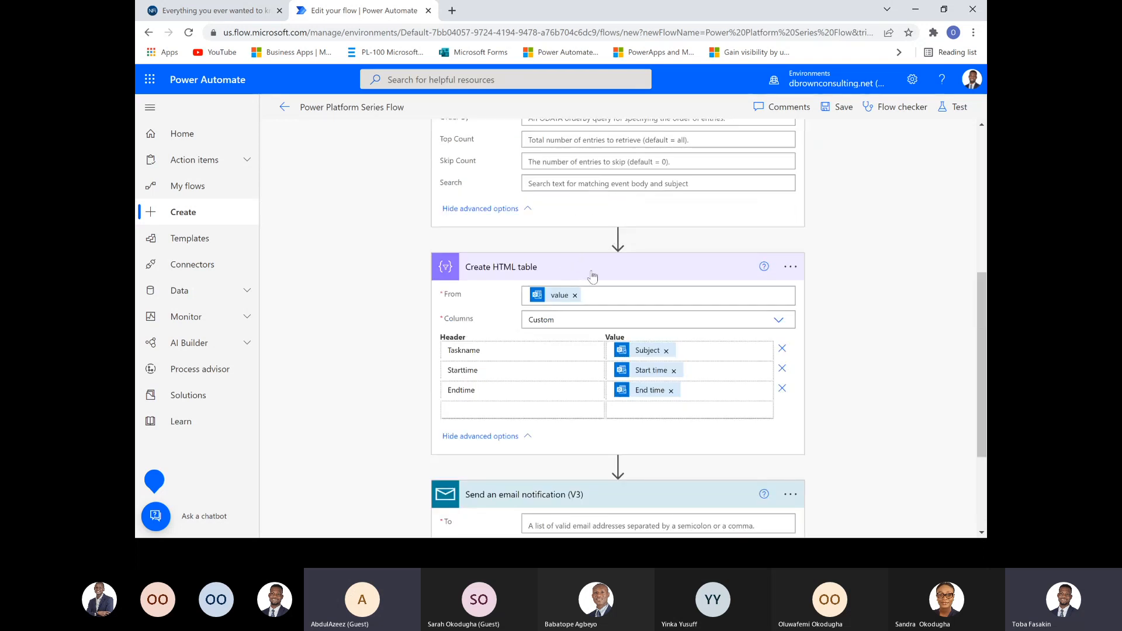
scroll(638, 200, "up", 2)
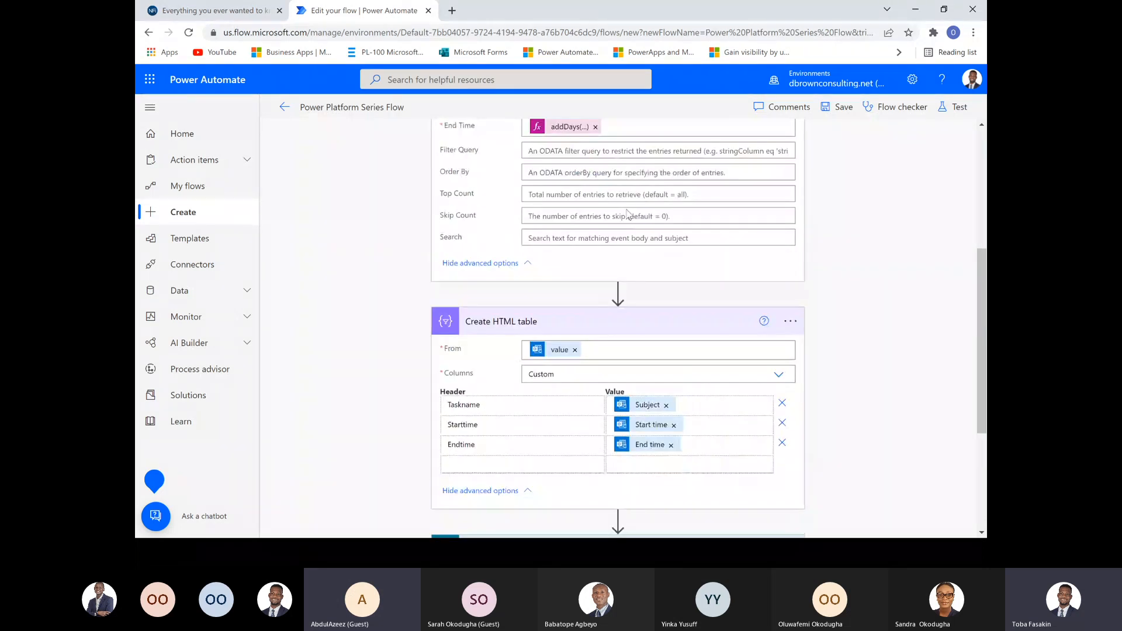
scroll(634, 302, "down", 2)
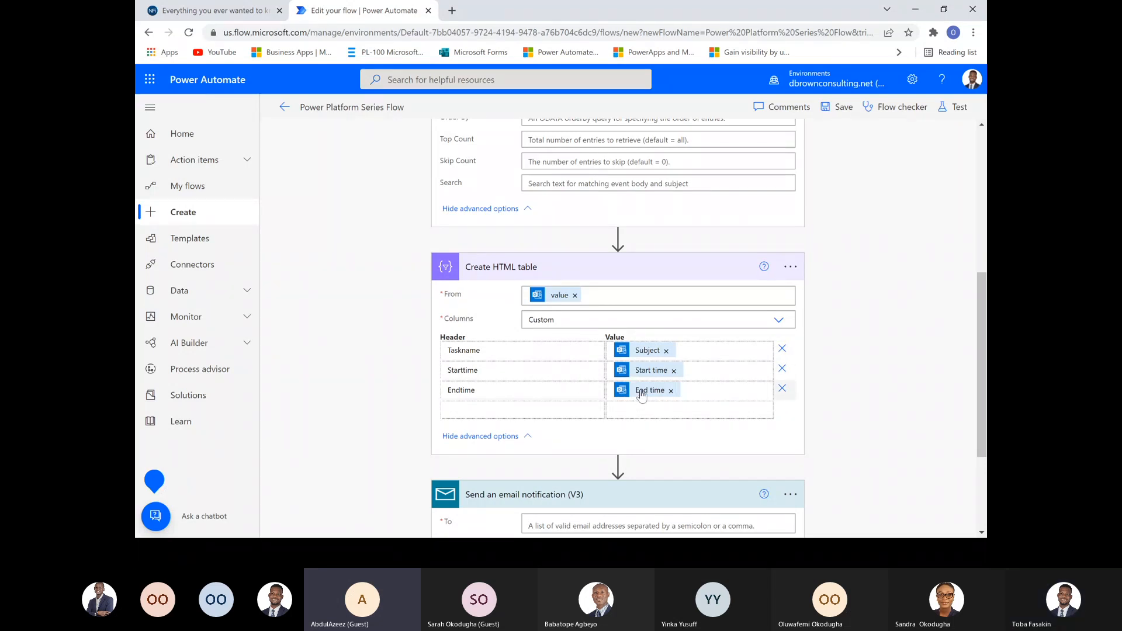
scroll(641, 395, "down", 3)
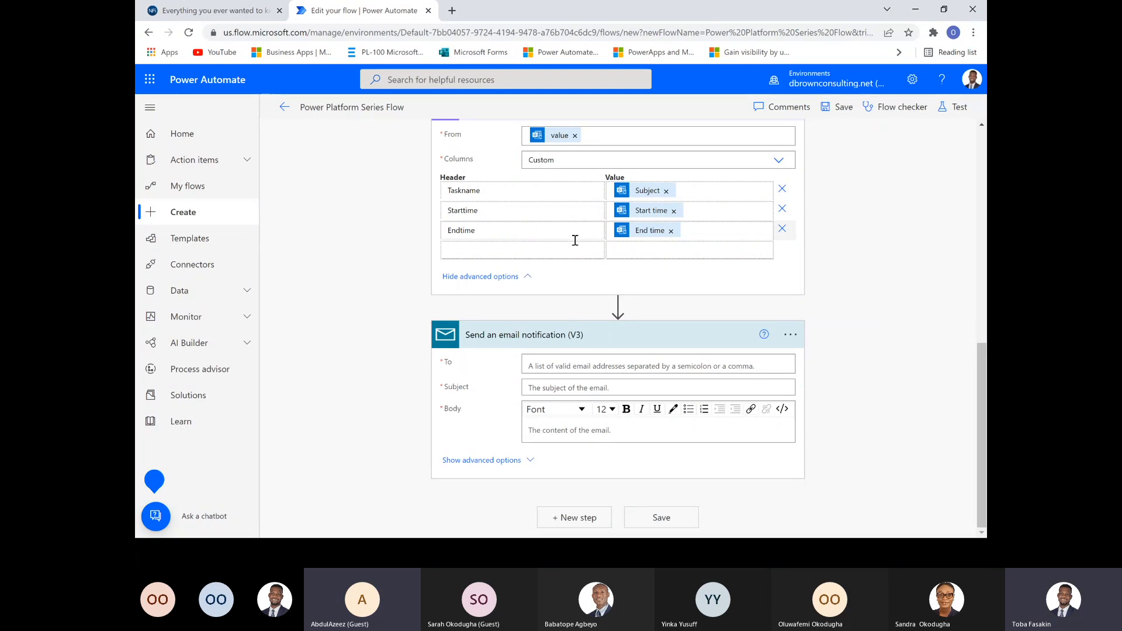
left_click(542, 365)
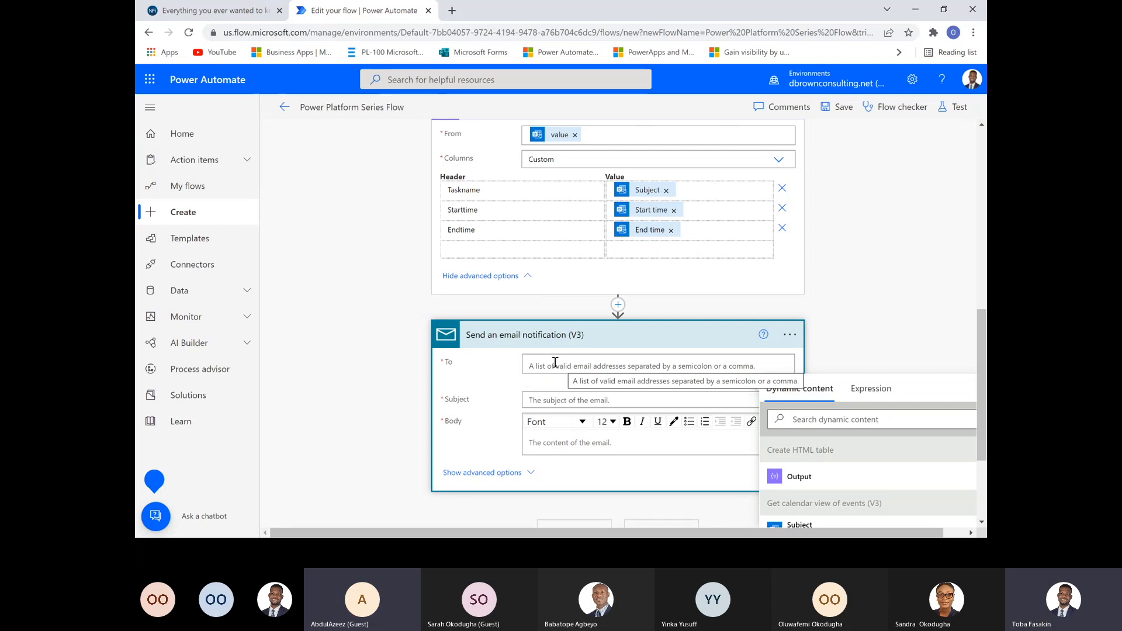
type("tfasa")
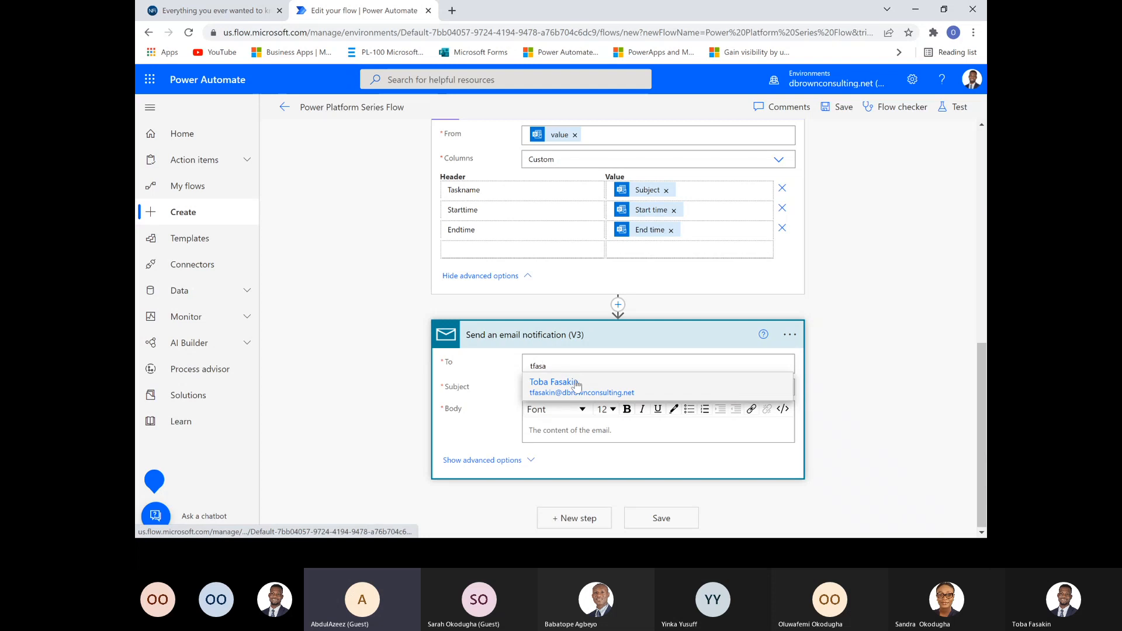
left_click(581, 376)
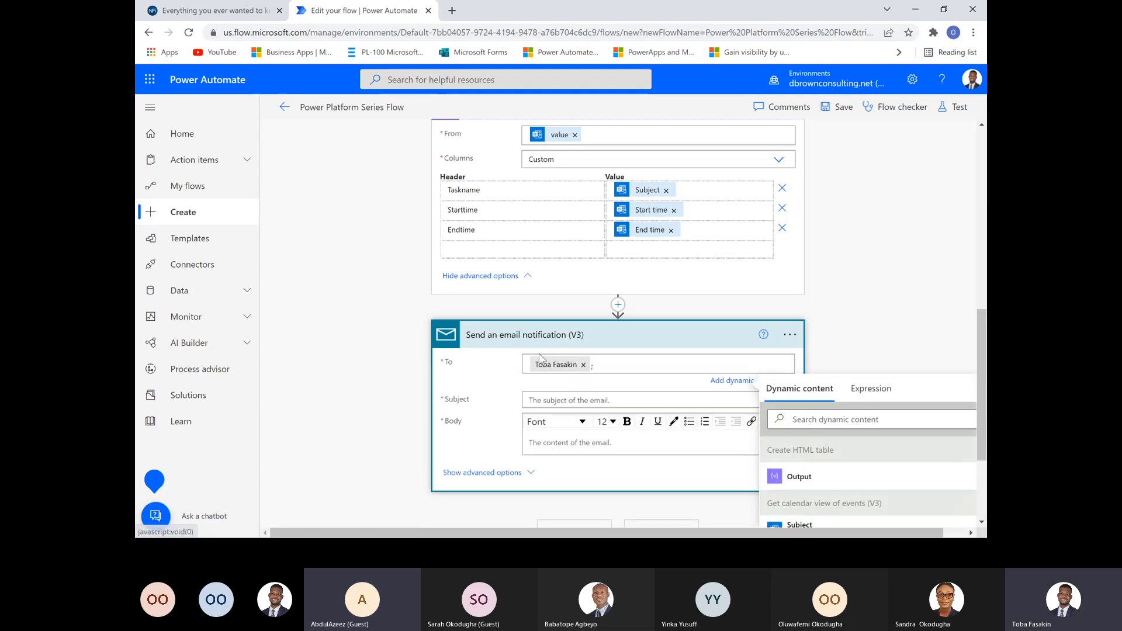
- Enter "My headache of the week" as the subject of the email notification
left_click(551, 402)
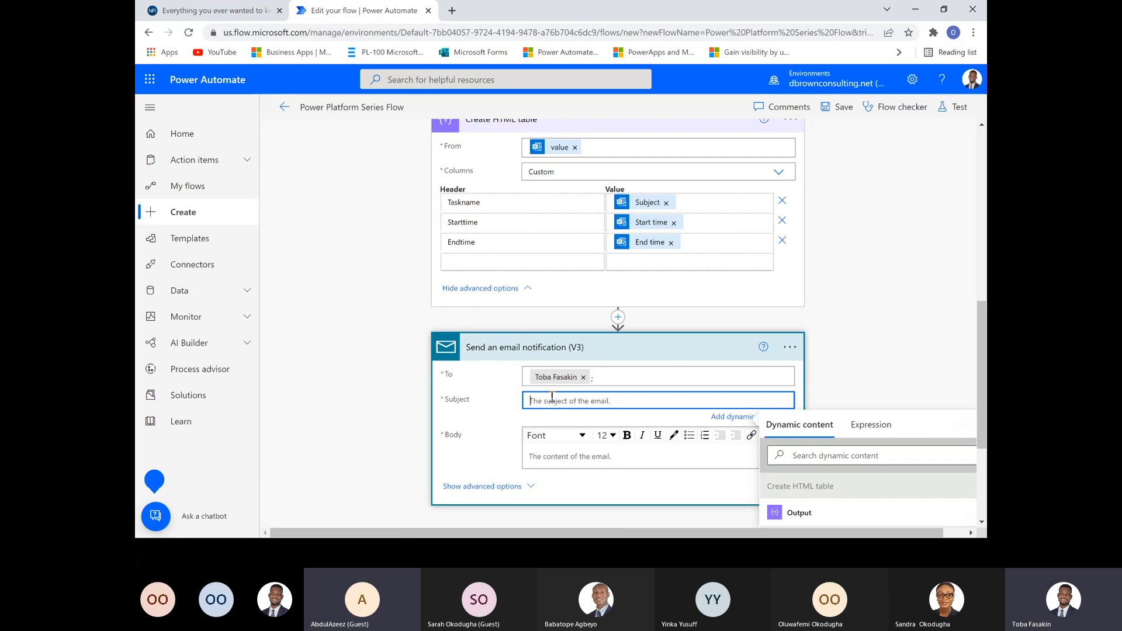
type("My headache of")
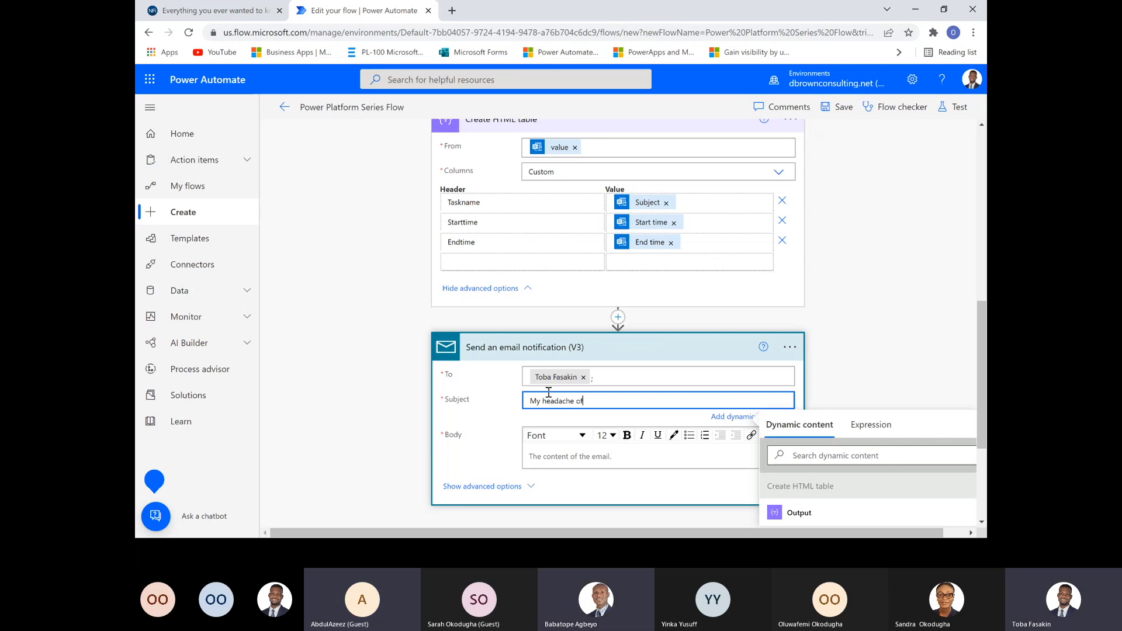
type(" the ")
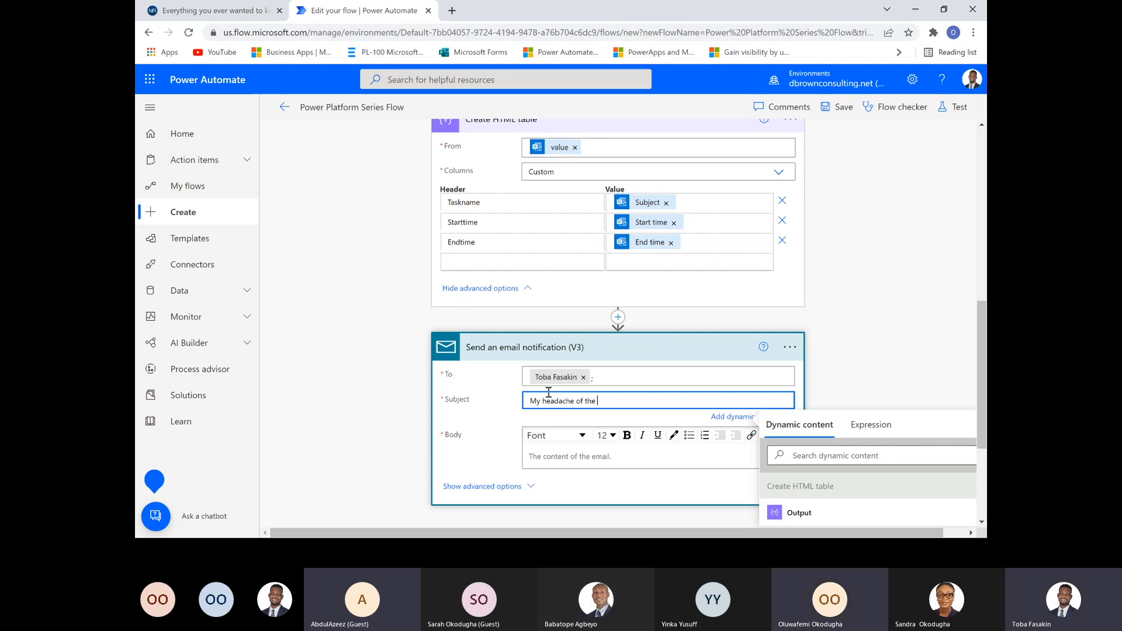
type("week")
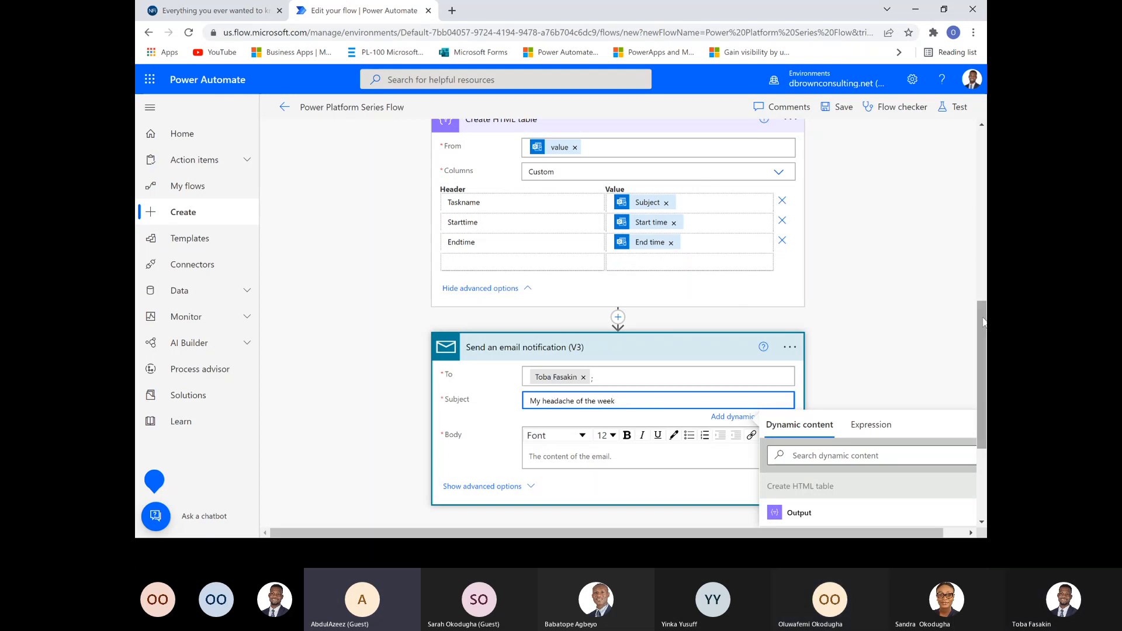
- Search the dynamic content for "valu" and insert Sensitivity from Get calendar view of events (V3) after the subject text
scroll(965, 205, "up", 2)
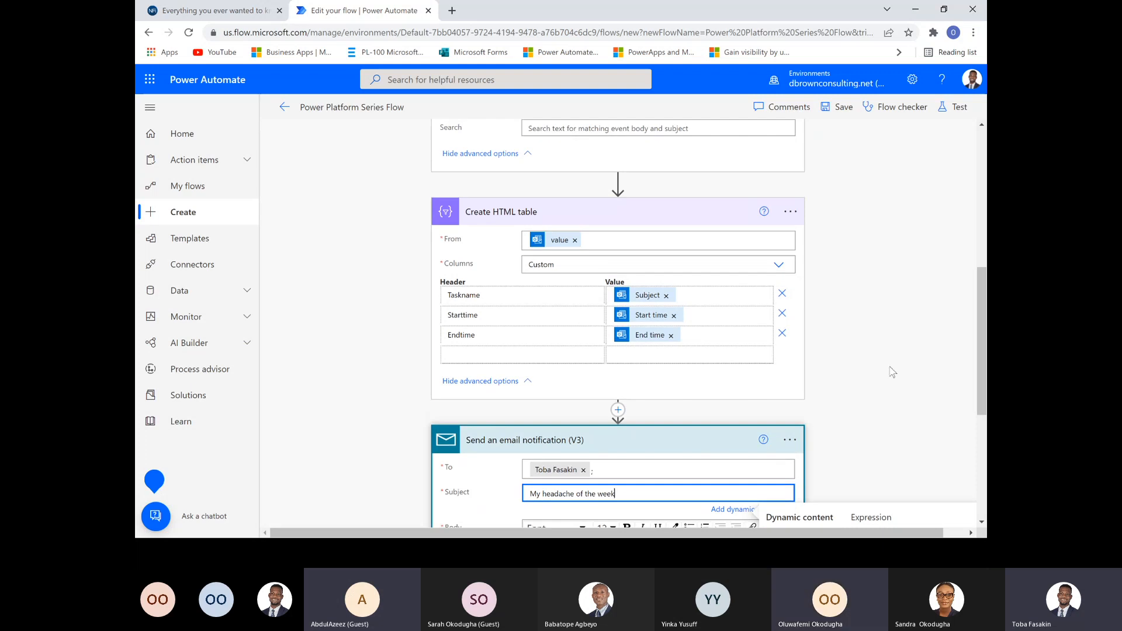
left_click_drag(982, 350, 982, 351)
scroll(979, 350, "down", 2)
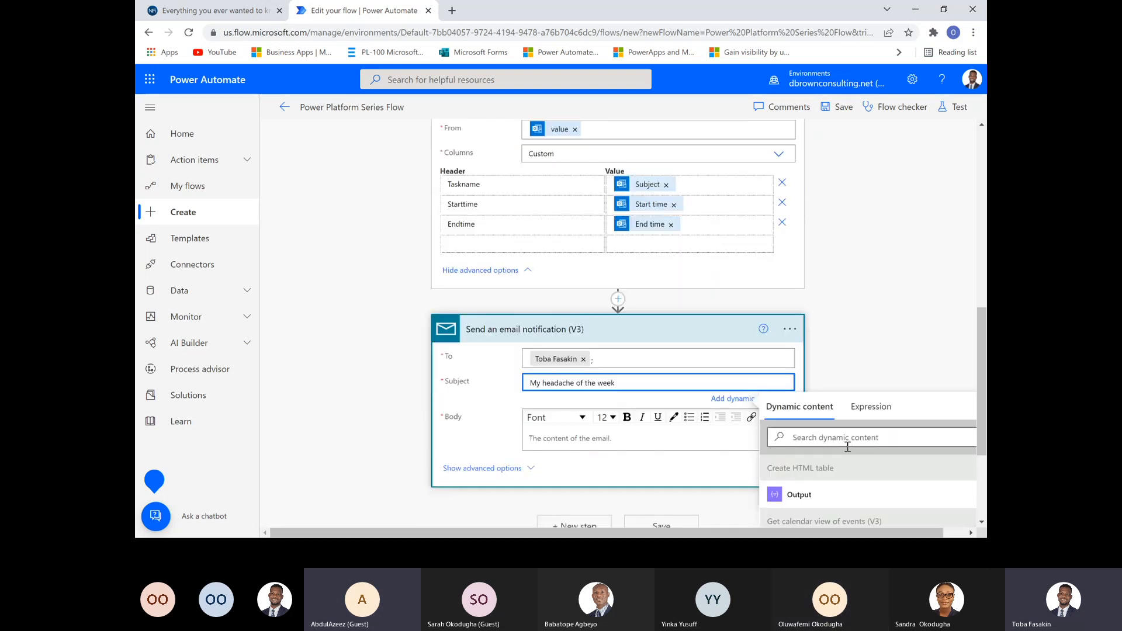
left_click(845, 437)
type("v")
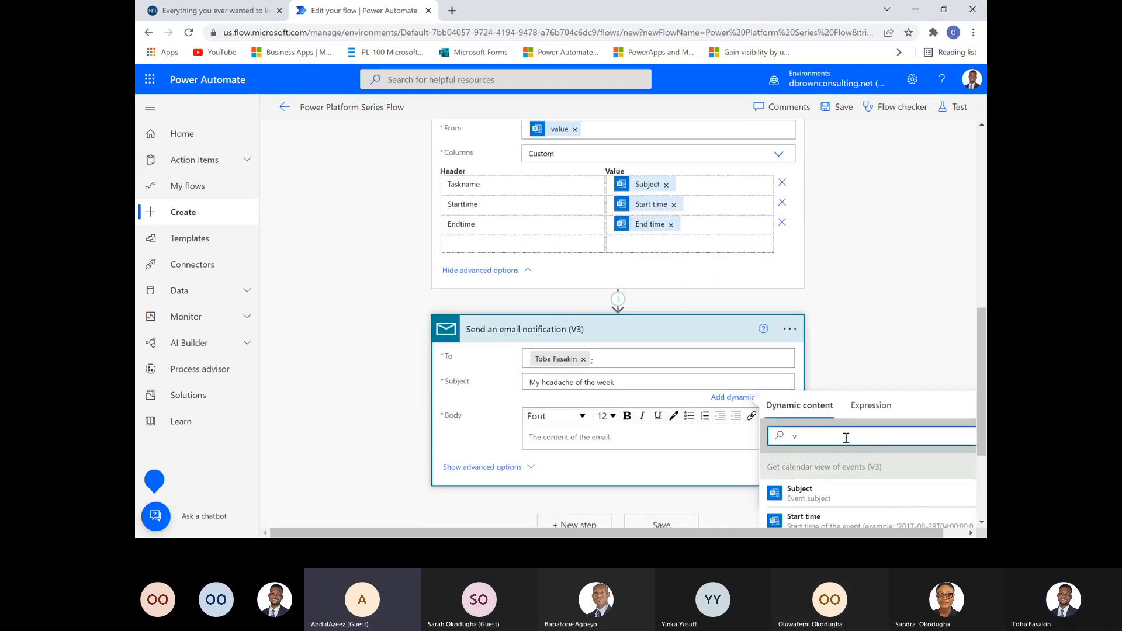
type("alu")
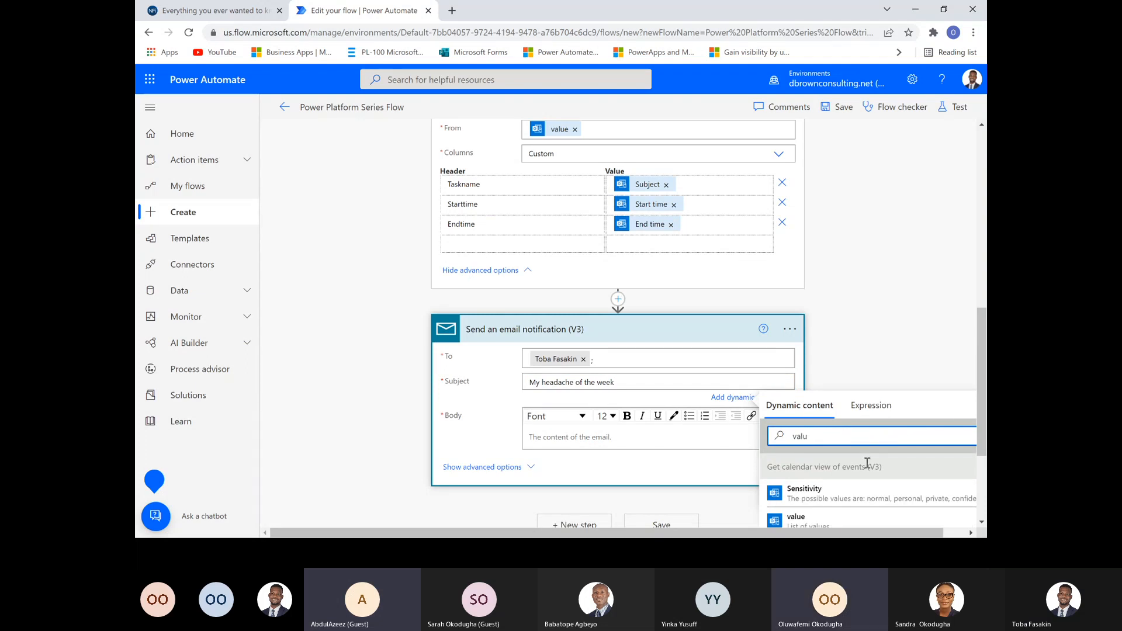
left_click_drag(982, 397, 983, 442)
left_click(805, 368)
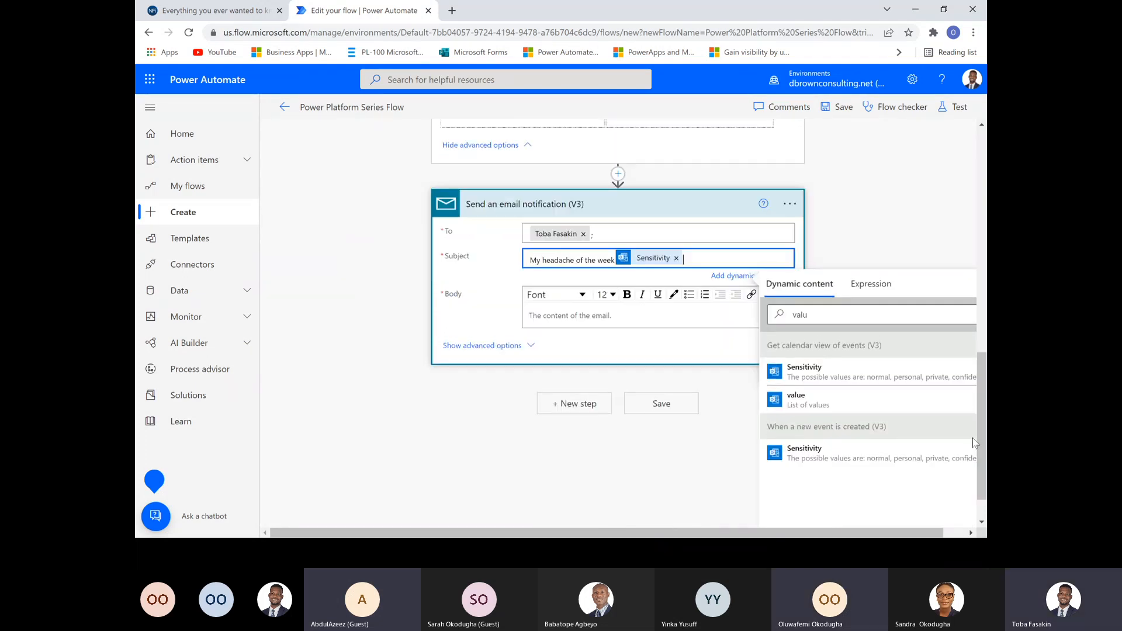
- Remove the Sensitivity token from the email notification's subject
left_click(676, 257)
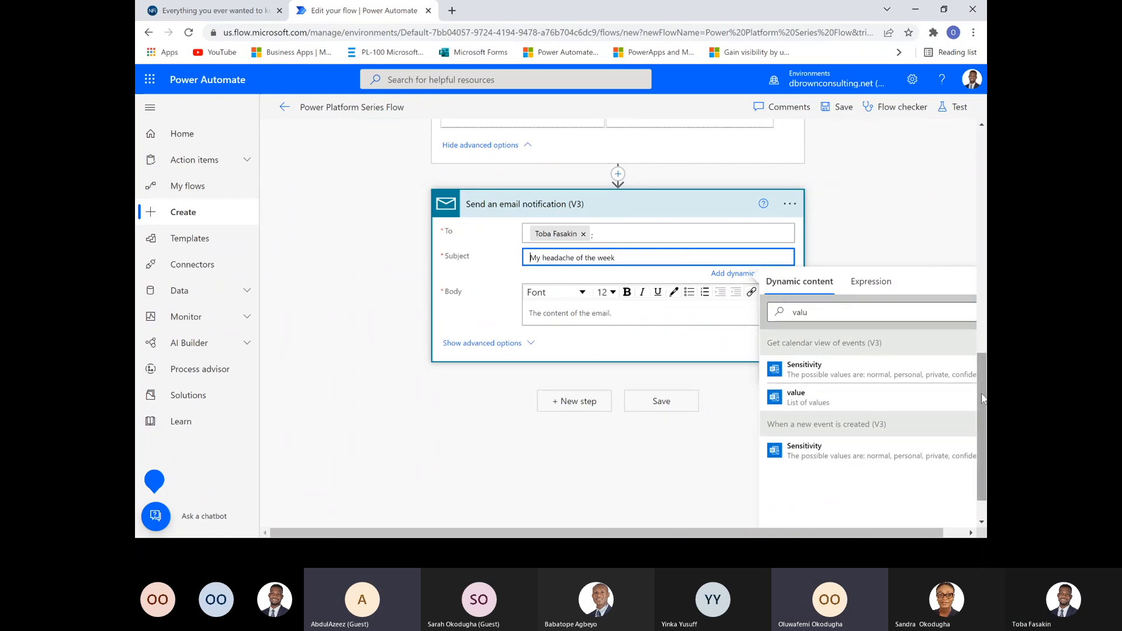
- Clear the From input of Create HTML table, search the dynamic content for "value" and reinsert value from Get calendar view of events (V3)
left_click_drag(983, 389, 983, 280)
scroll(602, 339, "up", 1)
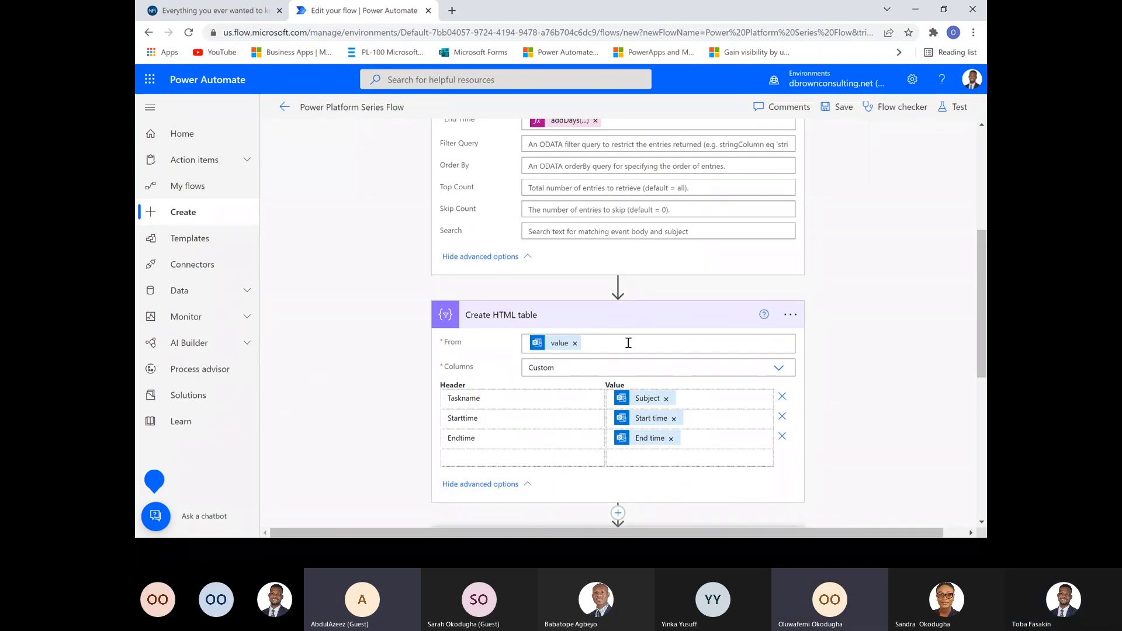
left_click(574, 344)
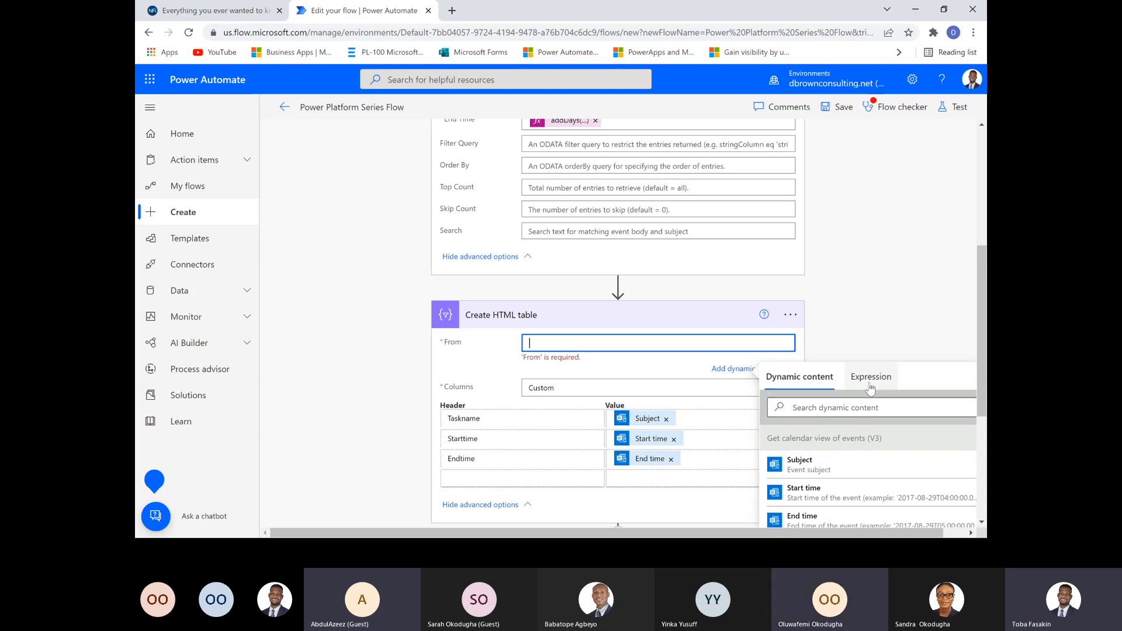
left_click(802, 406)
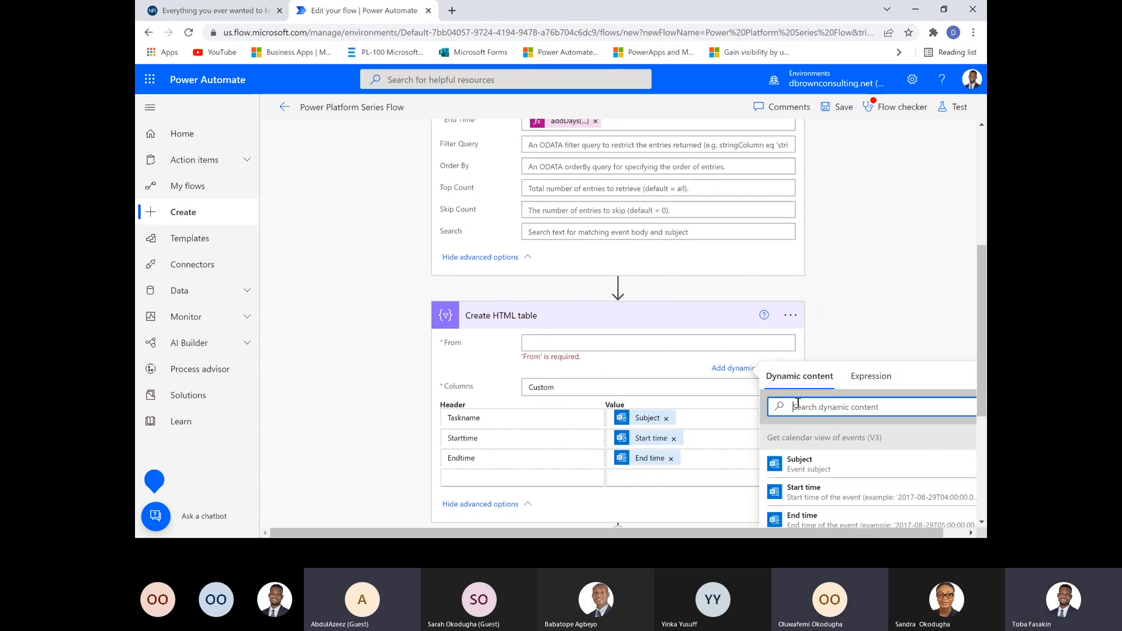
type("val")
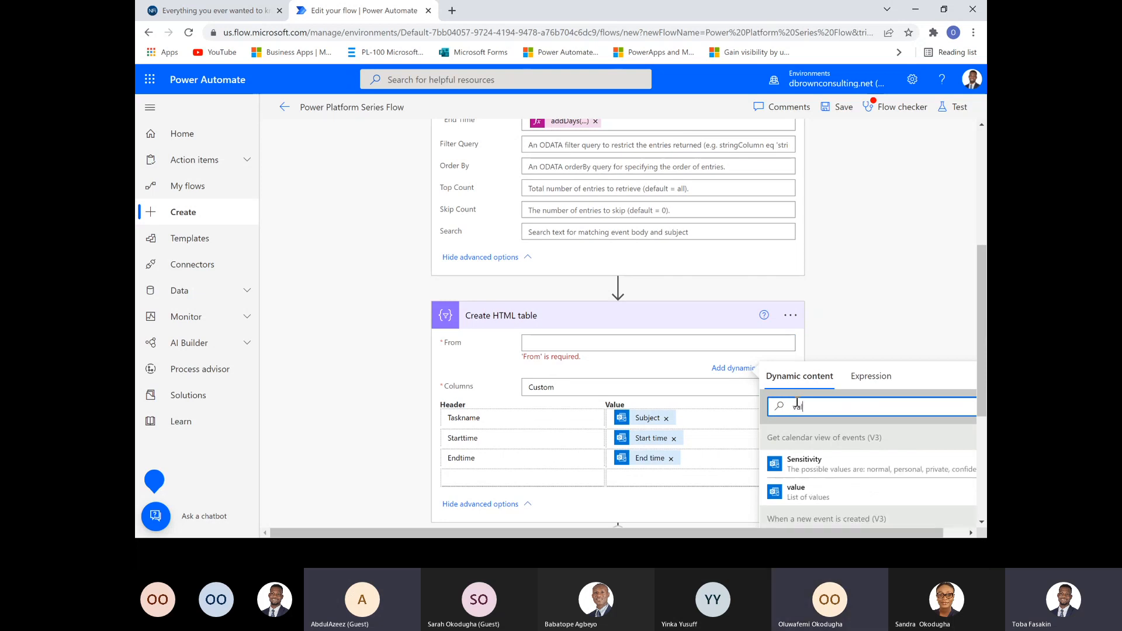
type("ue")
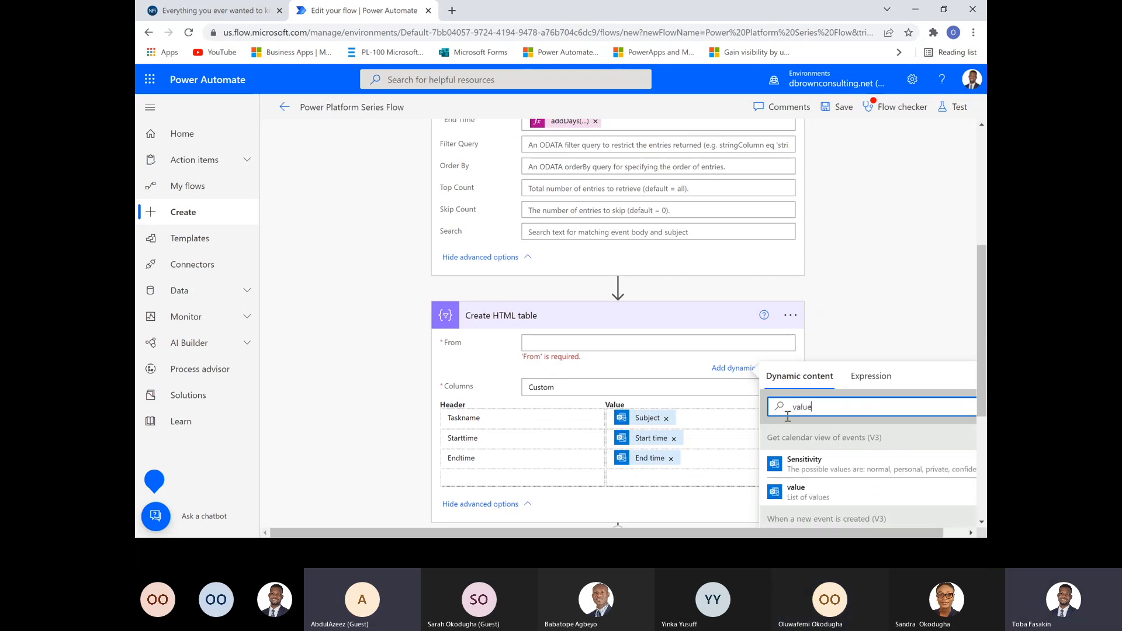
left_click(830, 495)
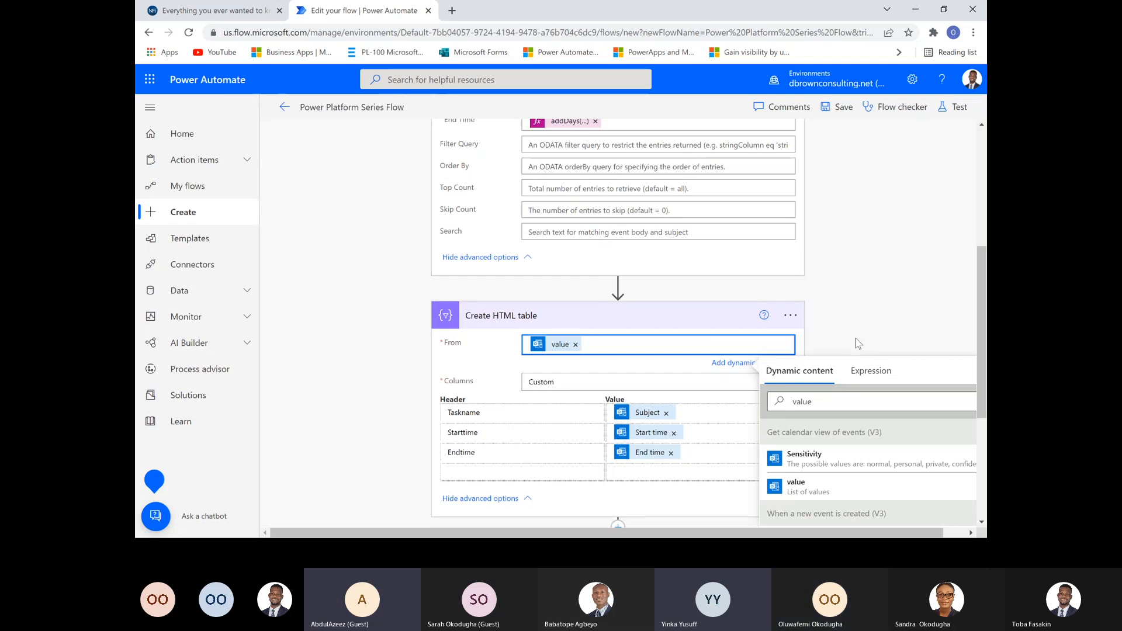
- Write the email notification's body as a "Dear Amazing" greeting with the recipient's first name, followed by "please see below your headache for the week."
left_click_drag(982, 266, 980, 291)
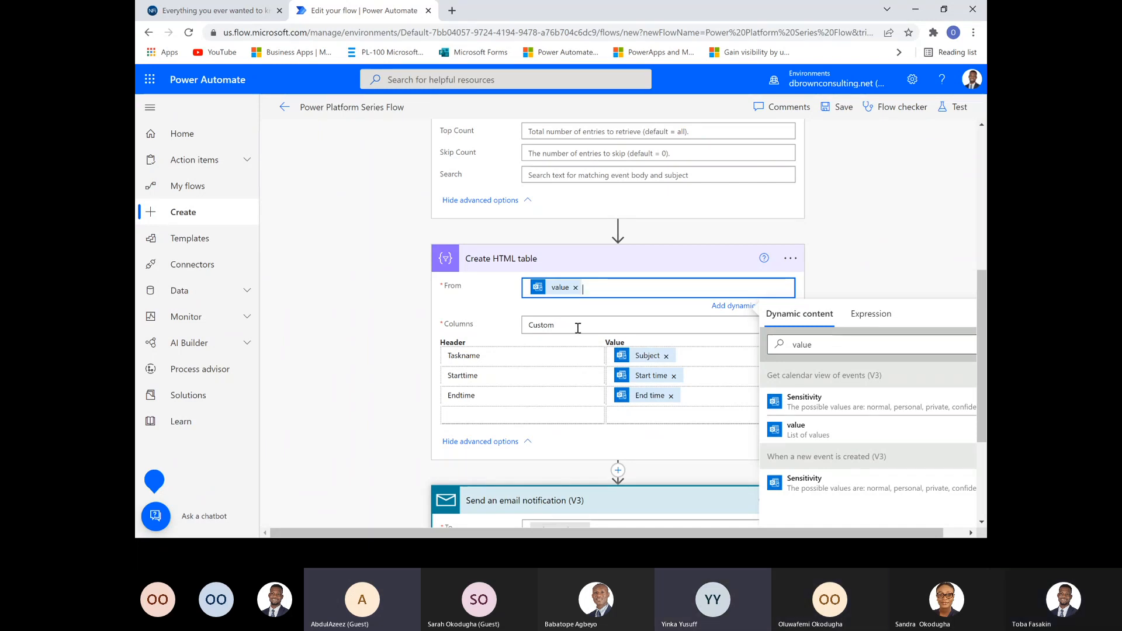
left_click(494, 363)
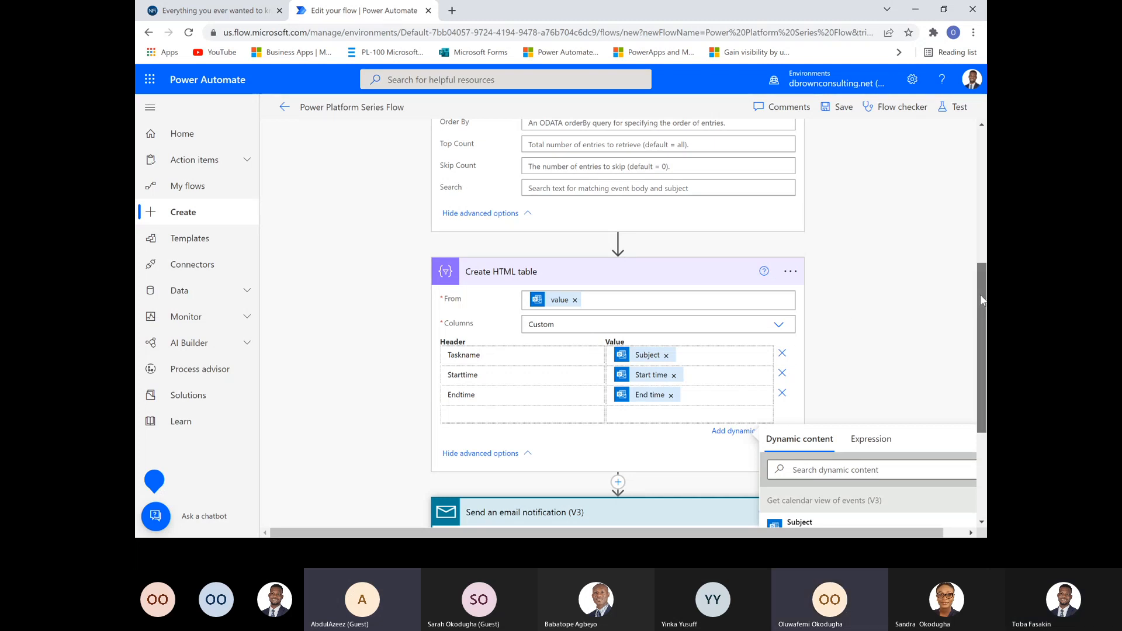
scroll(982, 300, "down", 3)
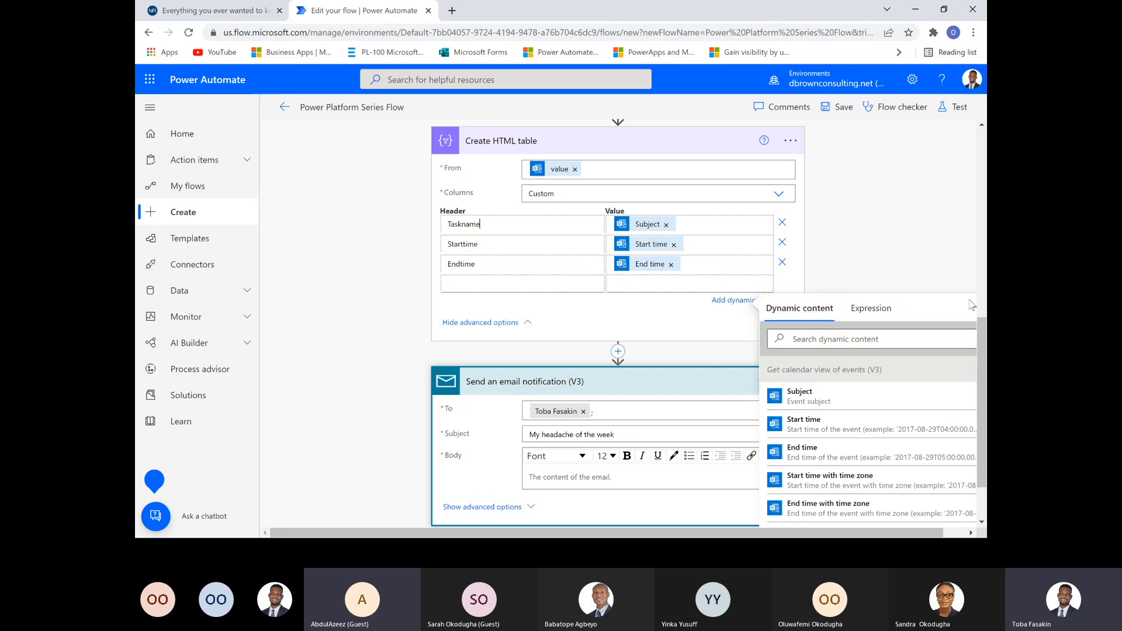
scroll(978, 377, "down", 2)
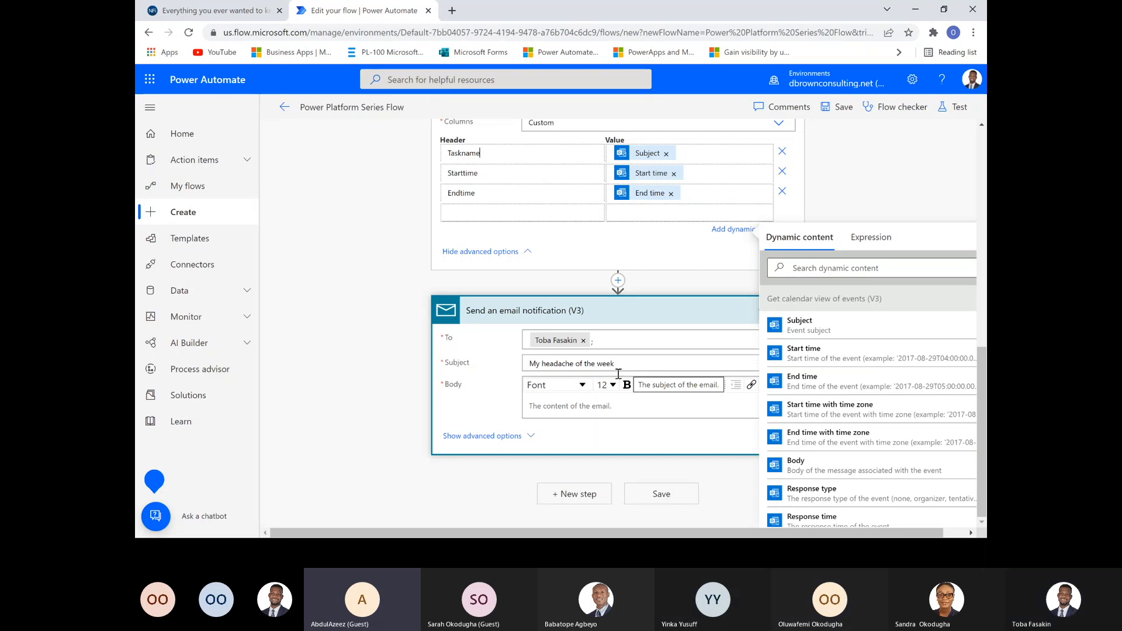
left_click(550, 402)
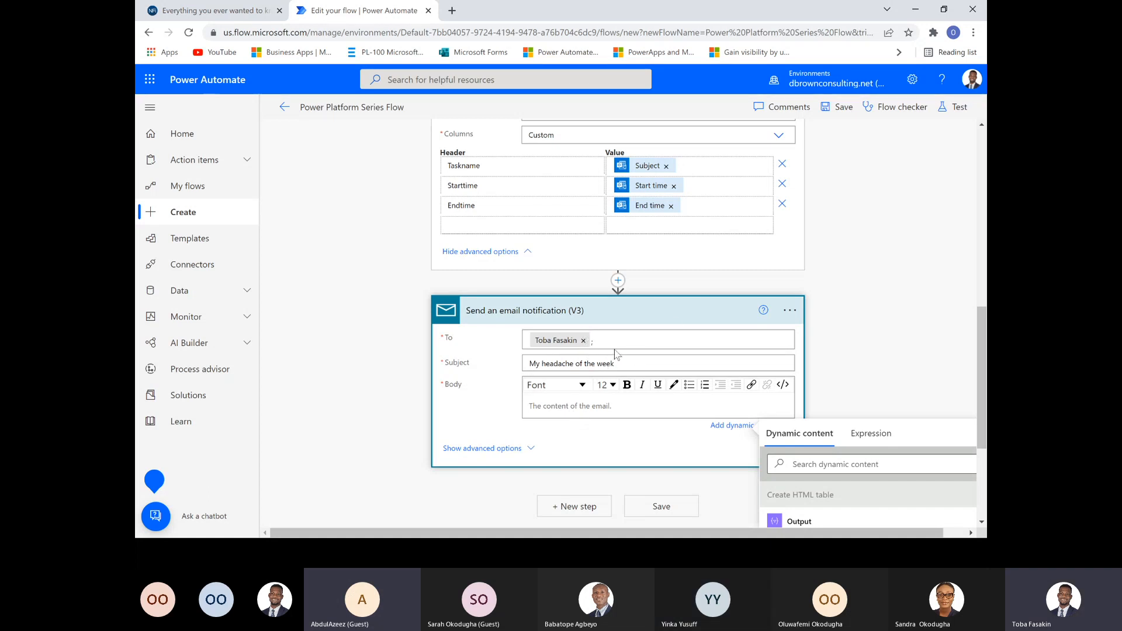
left_click(555, 404)
type("Dear A")
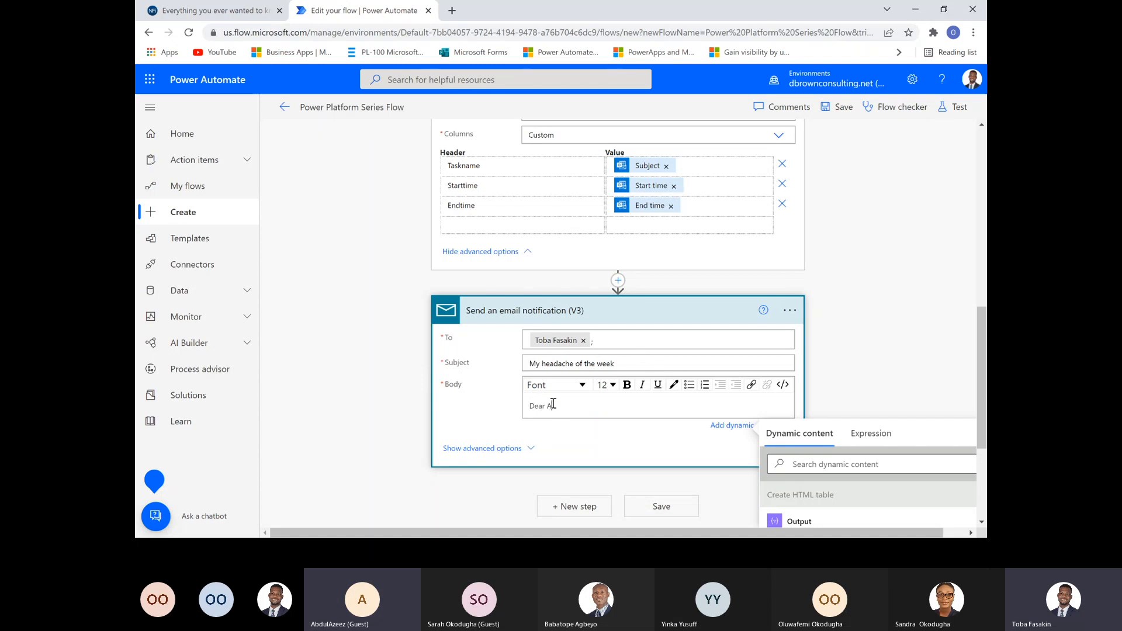
type("mazing Toba, please see below")
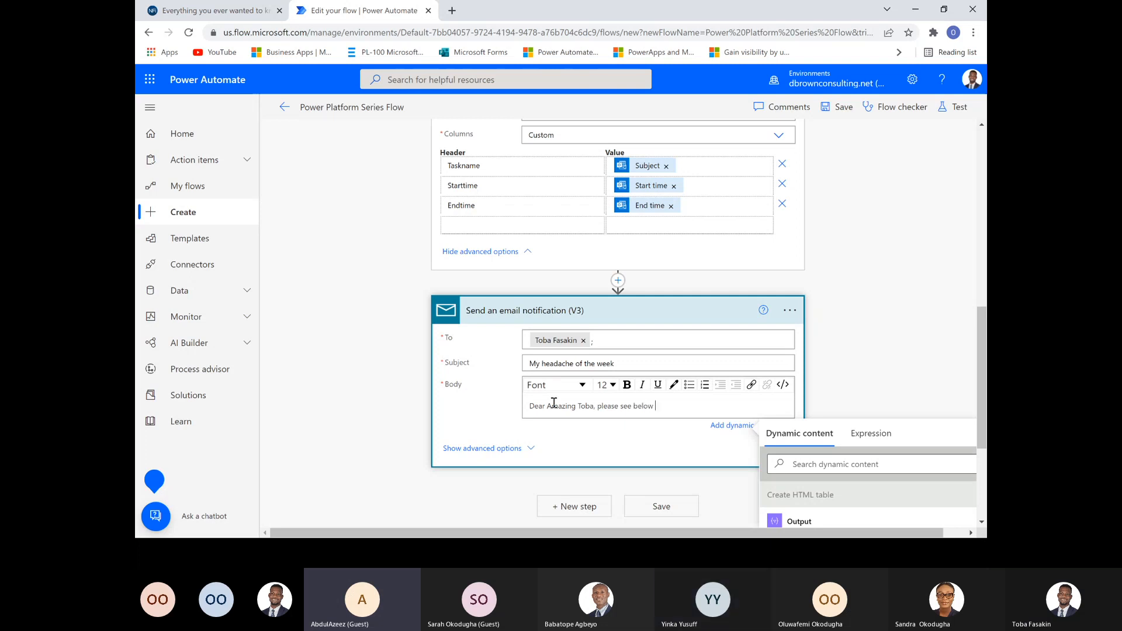
type(" your")
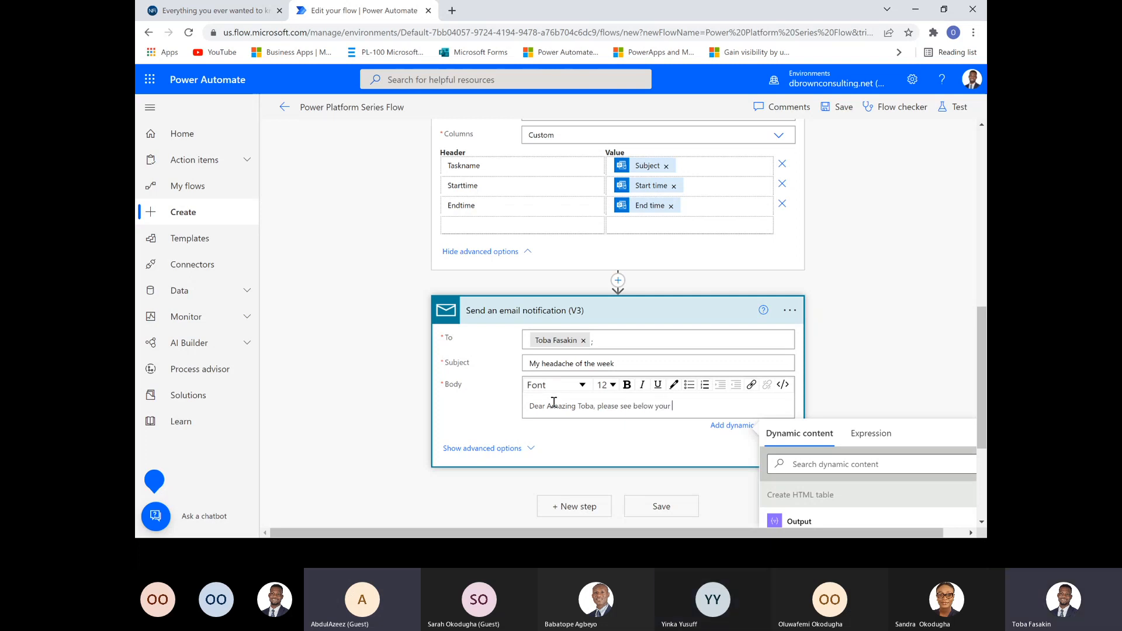
type(" headache for the week.")
- Insert the Output of Create HTML table on a new line below the email's body text
key("Return")
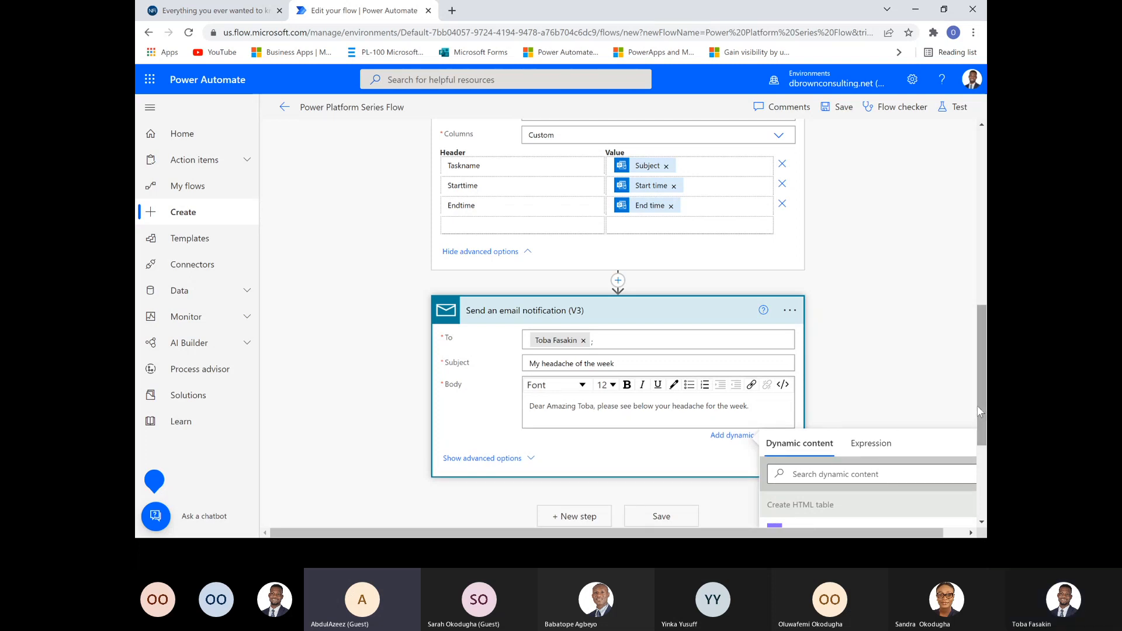
scroll(983, 411, "down", 2)
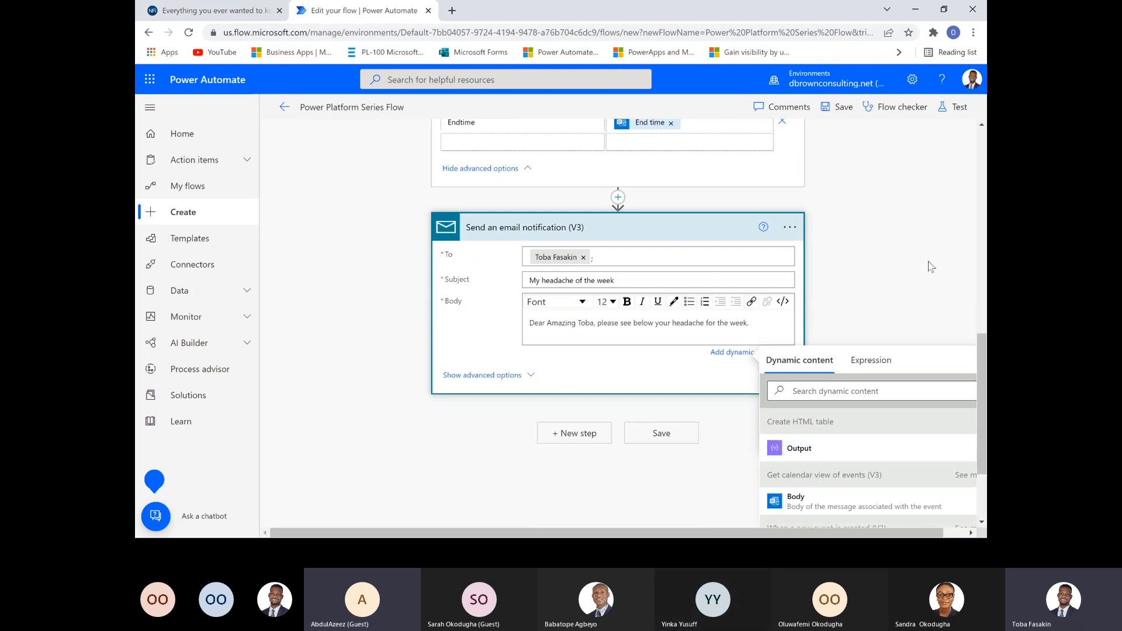
left_click(771, 450)
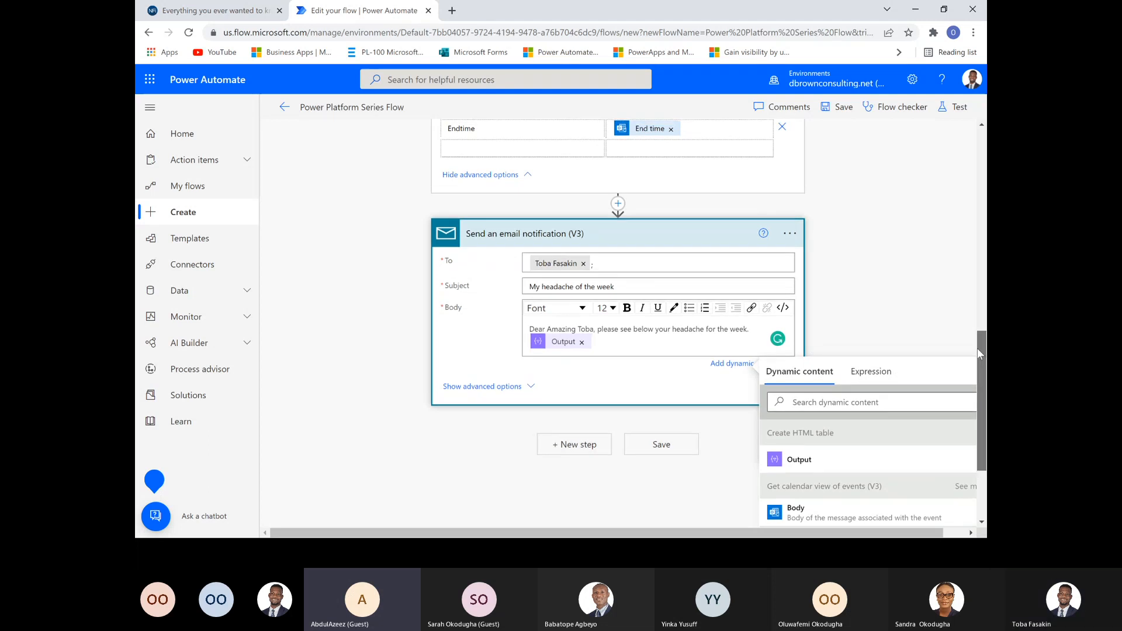
- Examine the email notification's advanced options, such as CC, BCC and Attachment, and hide them again
scroll(973, 339, "up", 3)
scroll(969, 328, "down", 2)
scroll(969, 386, "up", 3)
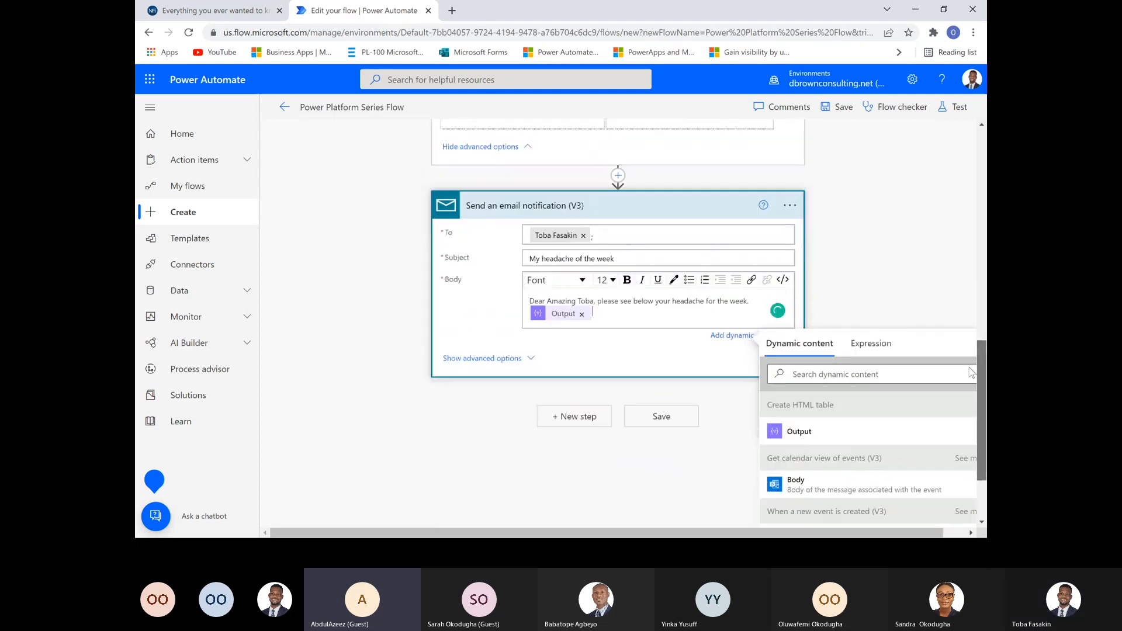
scroll(950, 370, "down", 1)
scroll(950, 369, "down", 1)
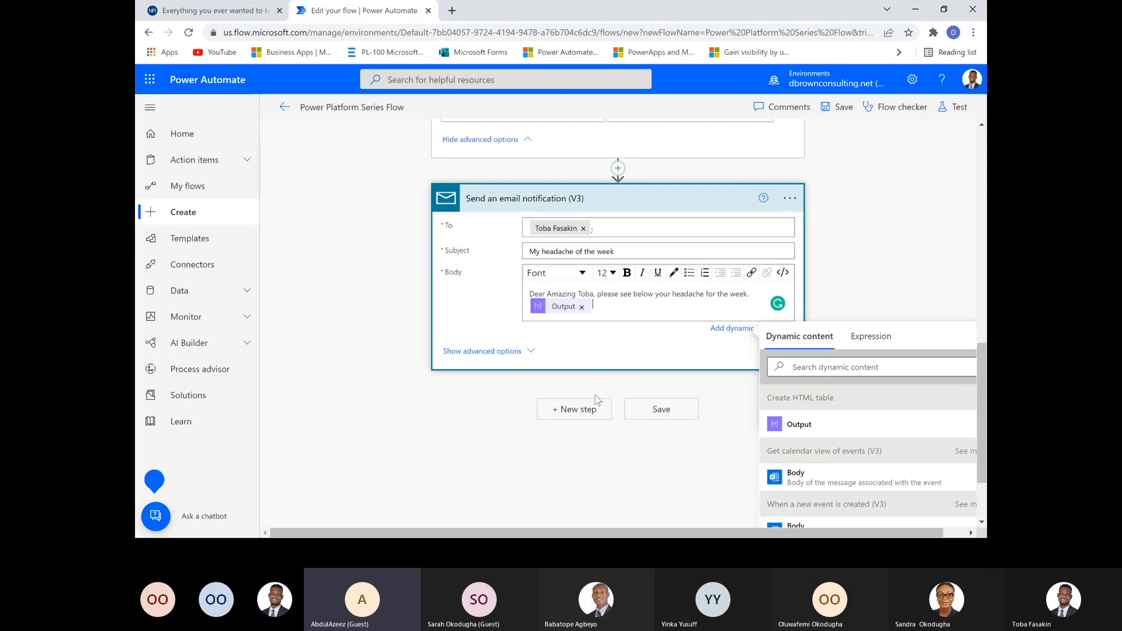
left_click(531, 351)
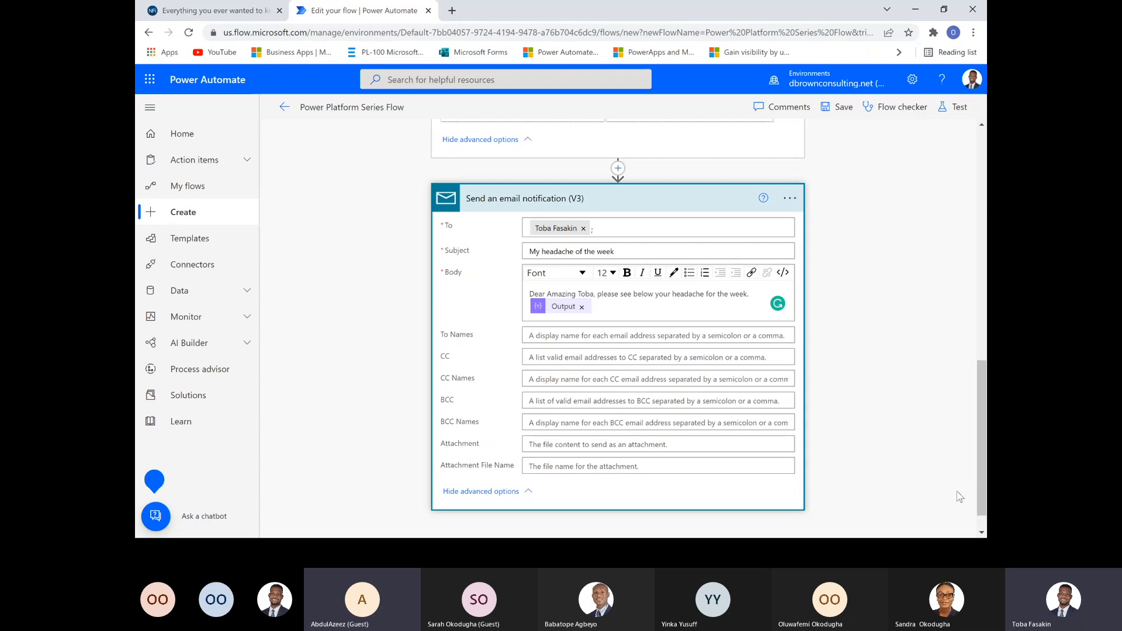
scroll(984, 528, "down", 1)
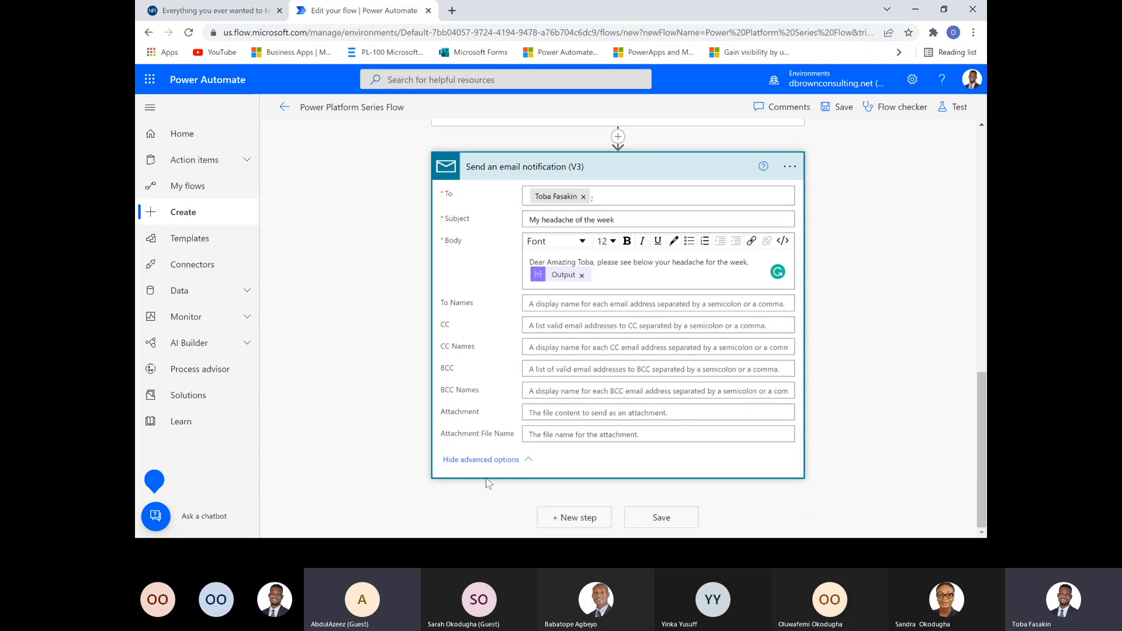
left_click(492, 462)
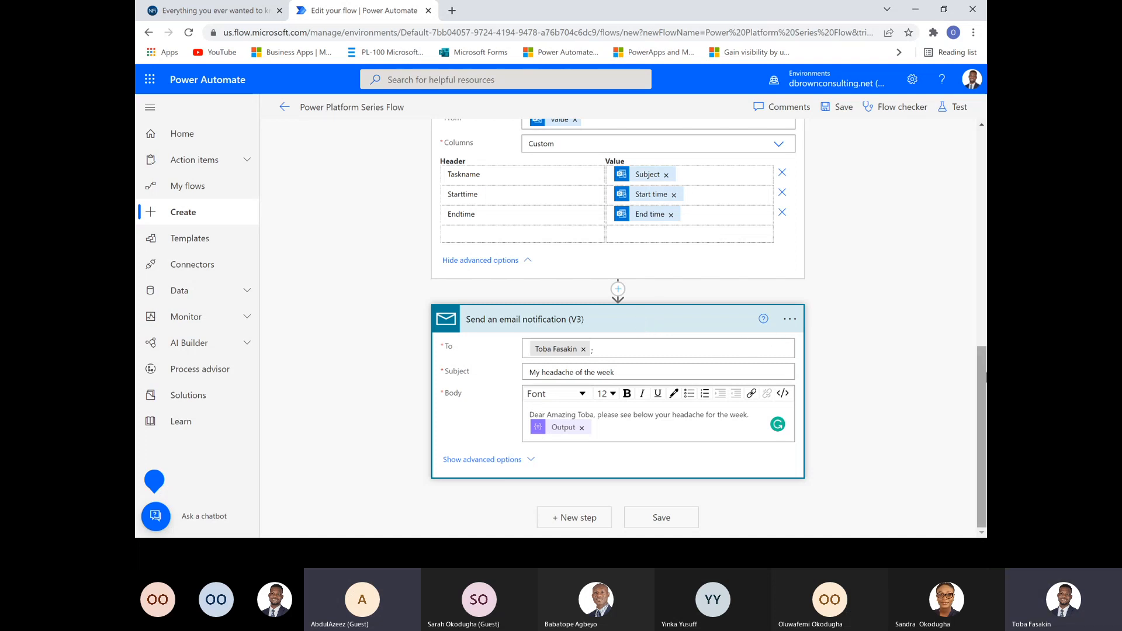
mouse_move(982, 377)
left_mouse_down()
mouse_move(985, 182)
mouse_move(984, 374)
left_mouse_up()
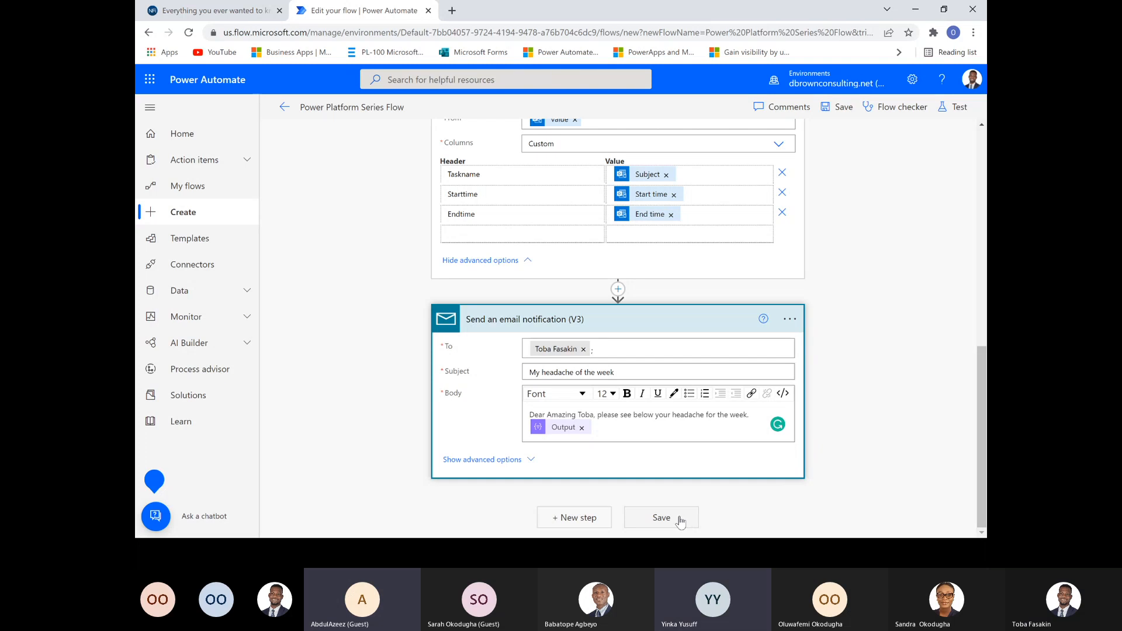
- Save the flow and start a test of it with the manual trigger option
left_click(660, 518)
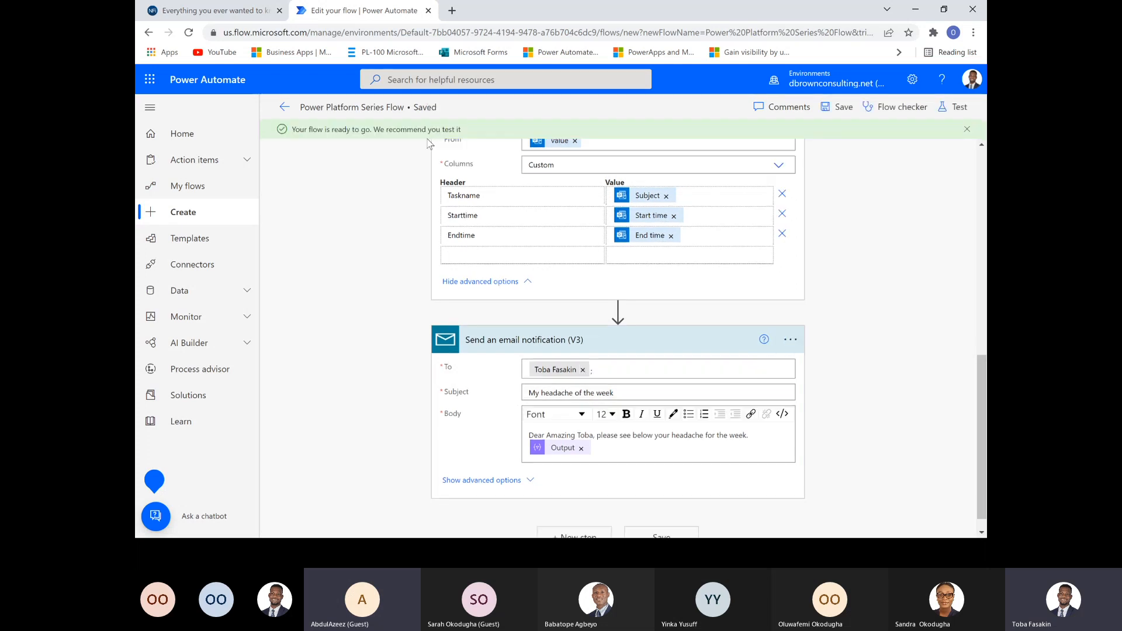
left_click(953, 108)
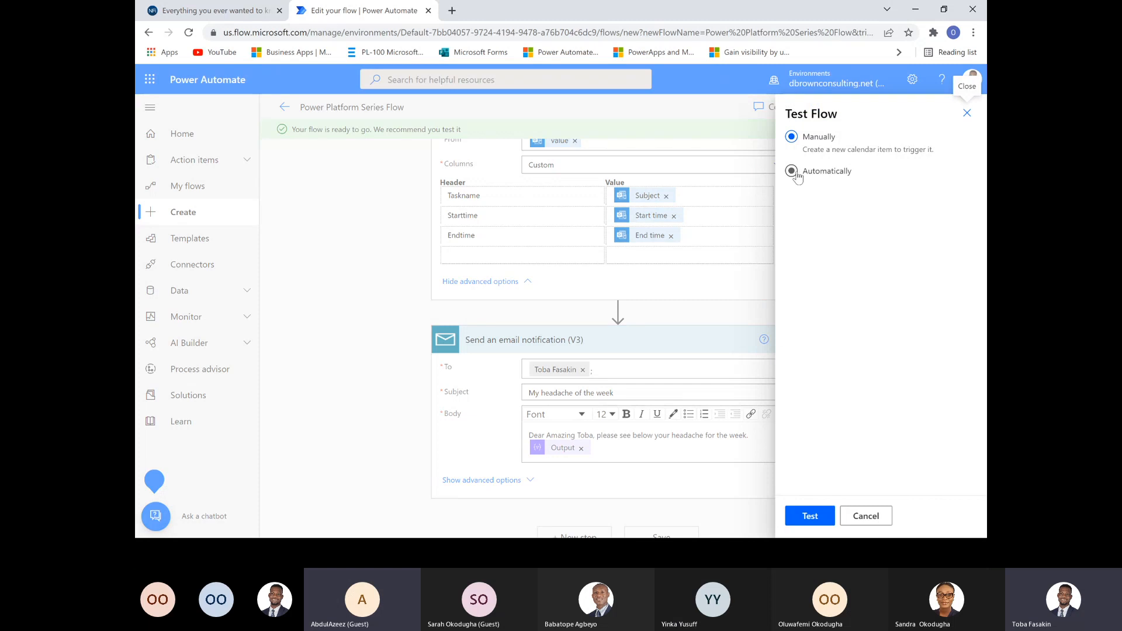
left_click(797, 174)
left_click(830, 202)
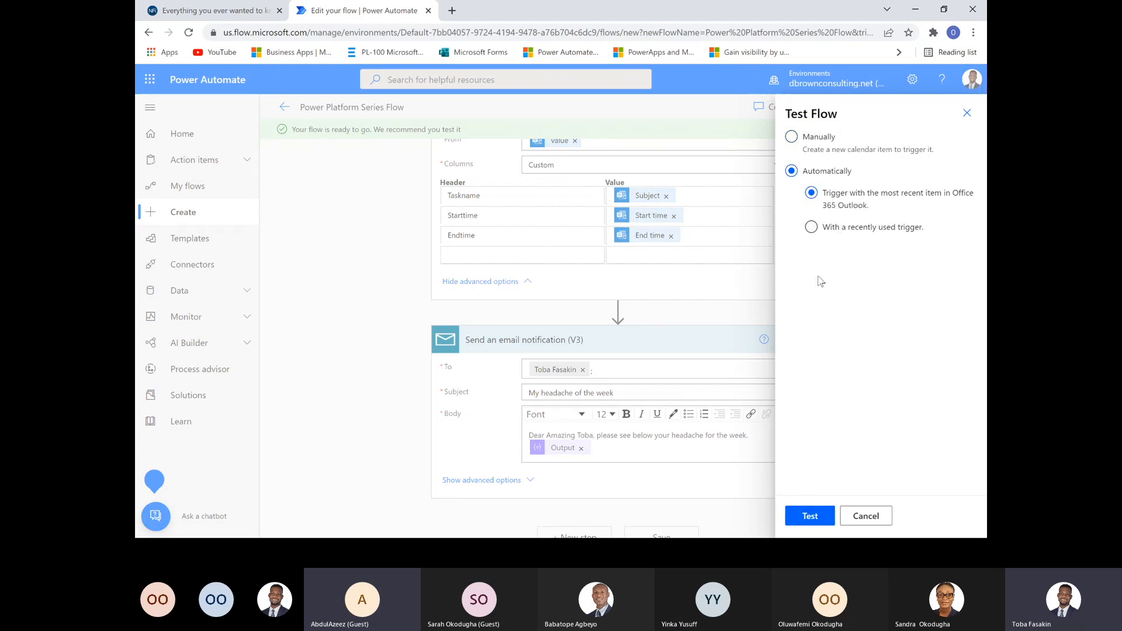
left_click(792, 138)
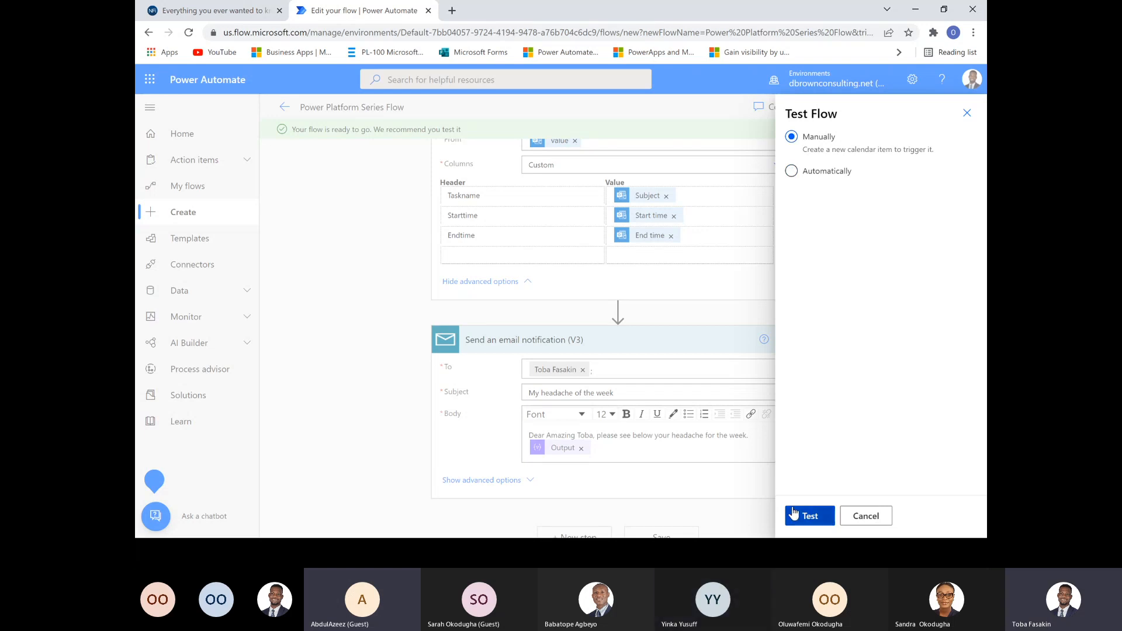
left_click(809, 516)
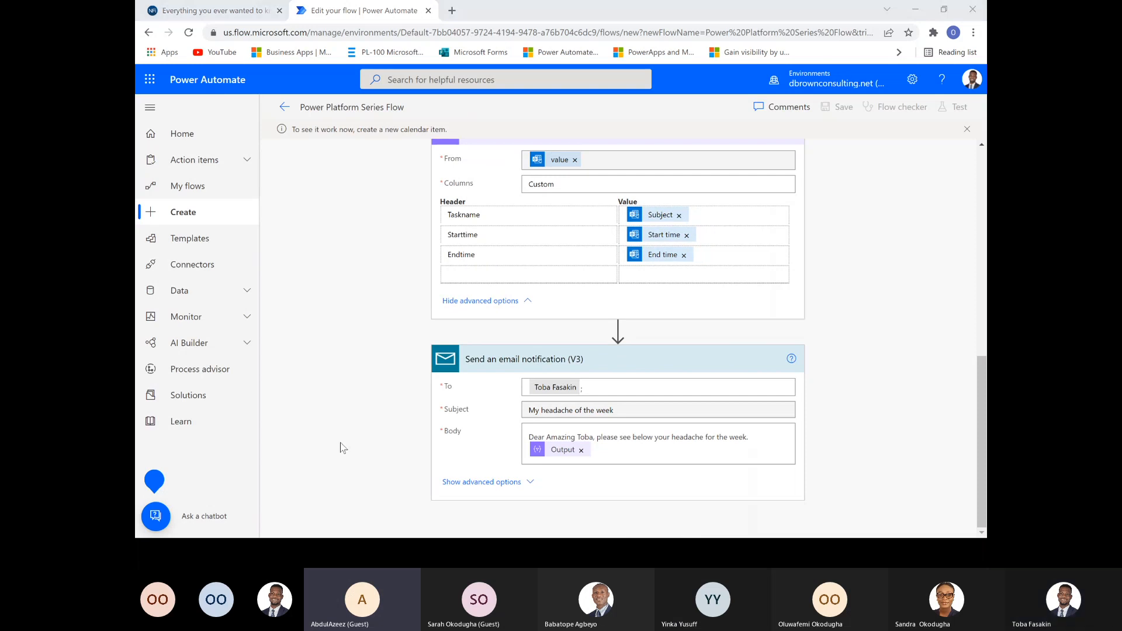
- Switch to Outlook and save a new all-day calendar event titled "Wedding" for Sunday 13/03/2022
key("alt+Tab")
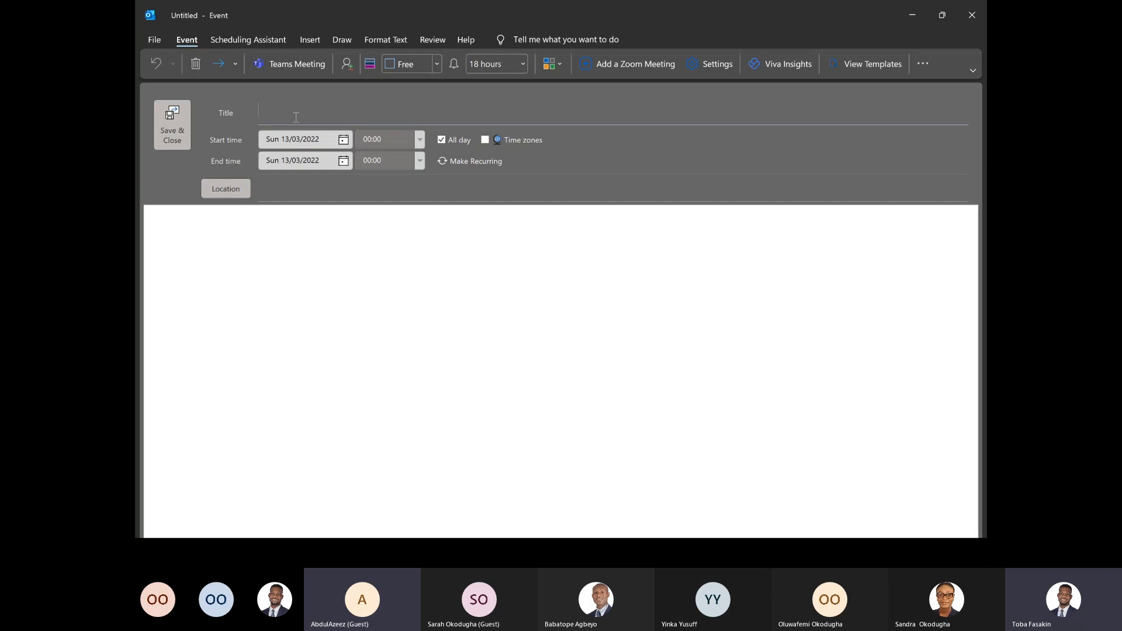
type("Wedding")
left_click(174, 132)
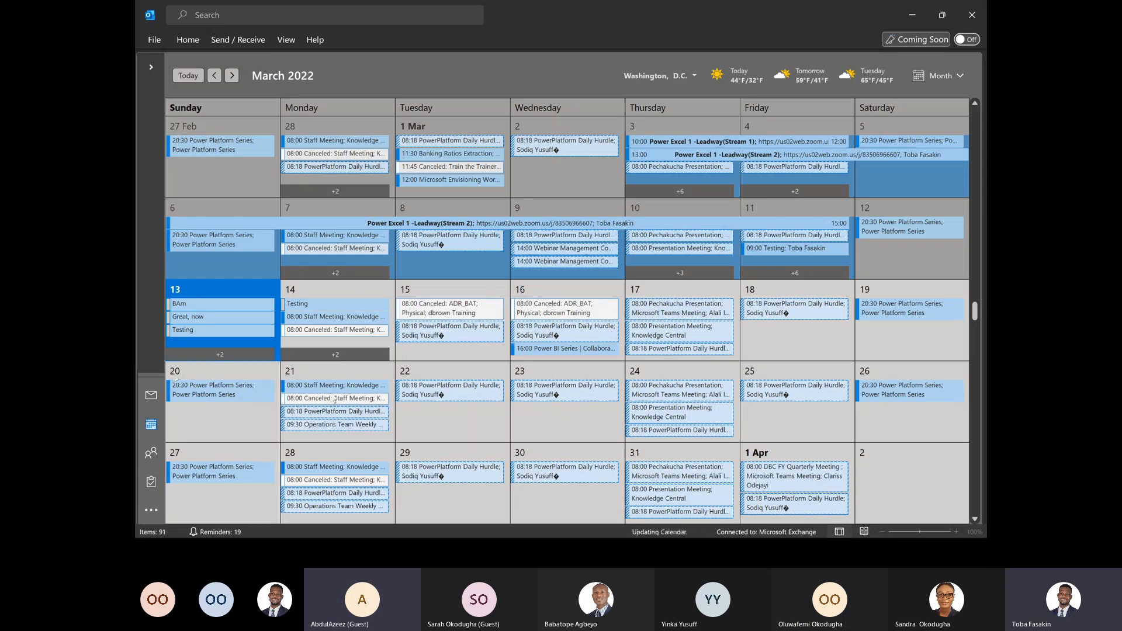
- Check the mail inbox for the flow's message and view the two newest "Your schedule for the week" emails
key("ctrl+1")
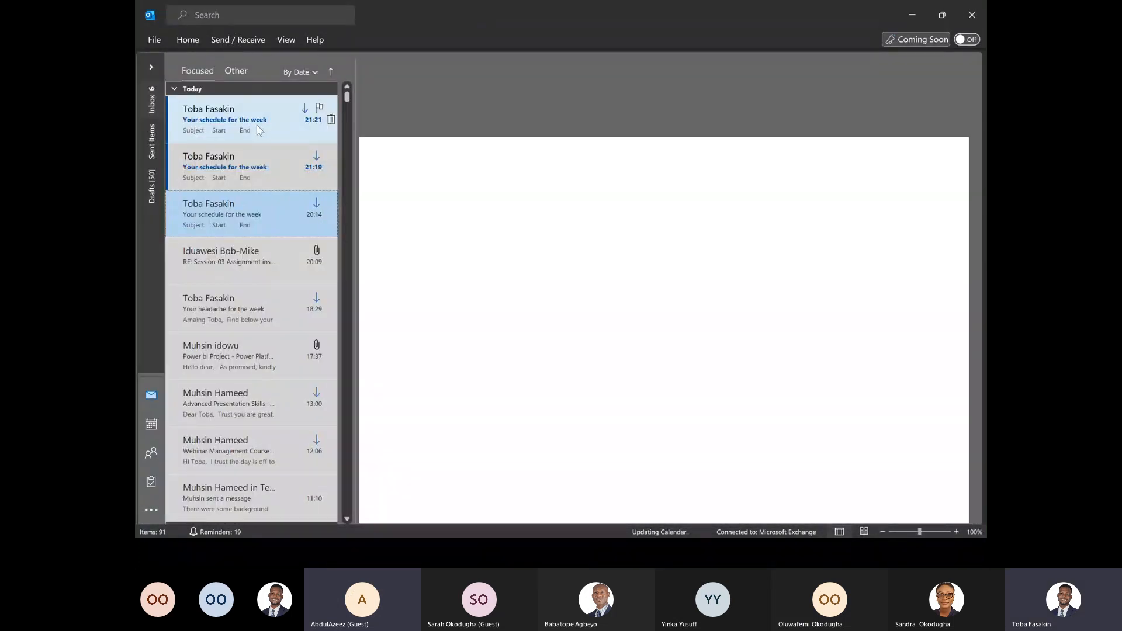
left_click(257, 124)
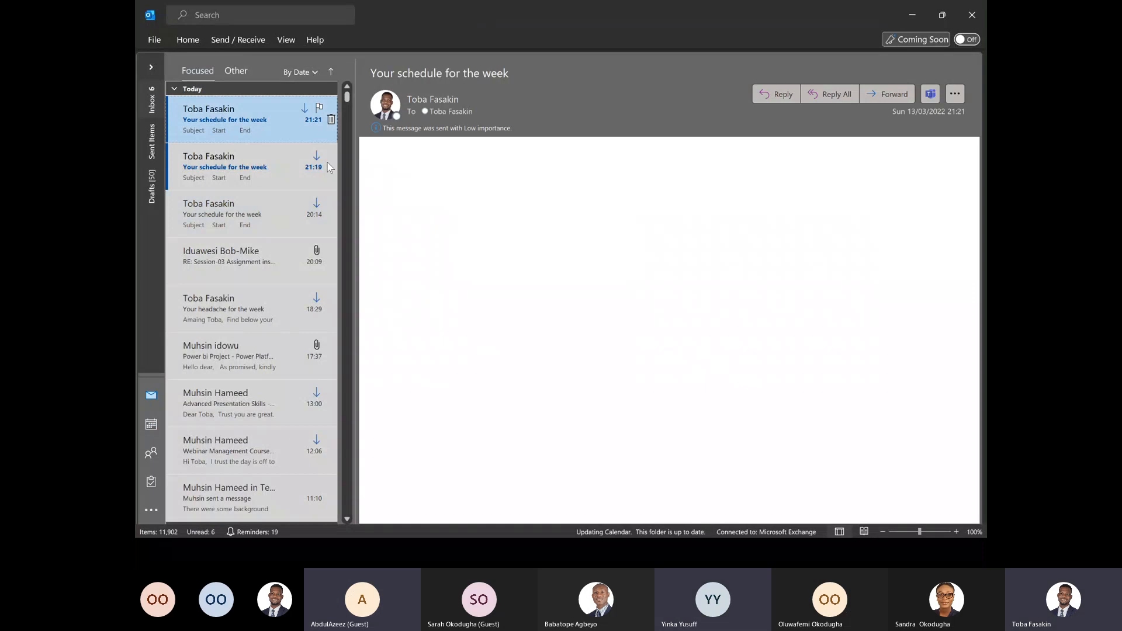
left_click(277, 178)
left_click(254, 129)
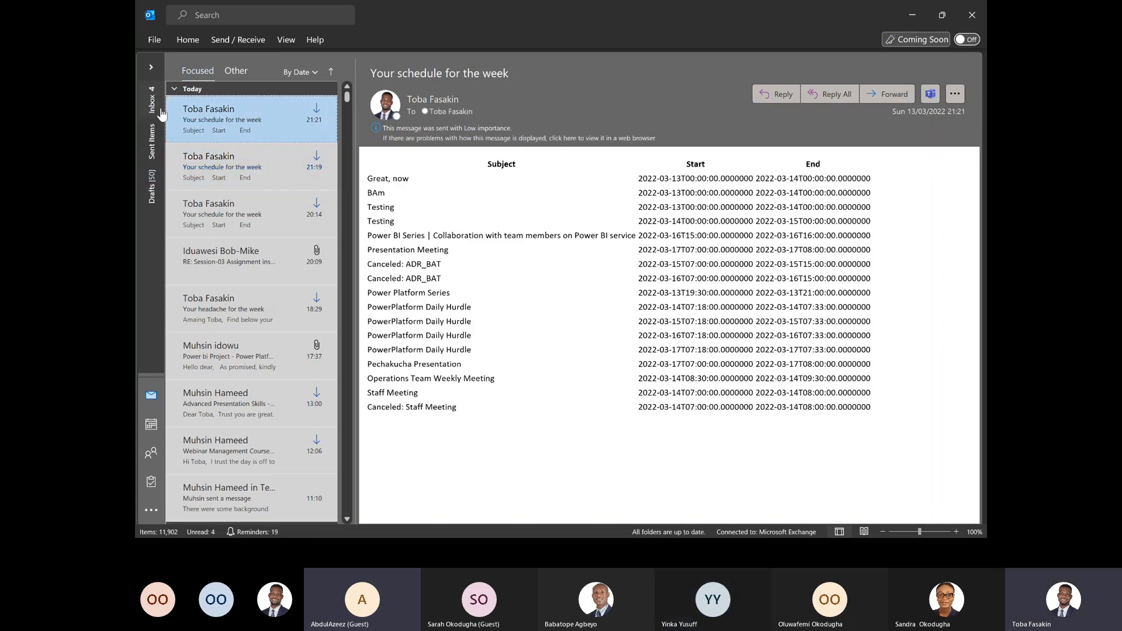
- Switch back to Power Automate and examine the inputs and outputs of the Send an email notification (V3) action in the run
key("alt+Tab")
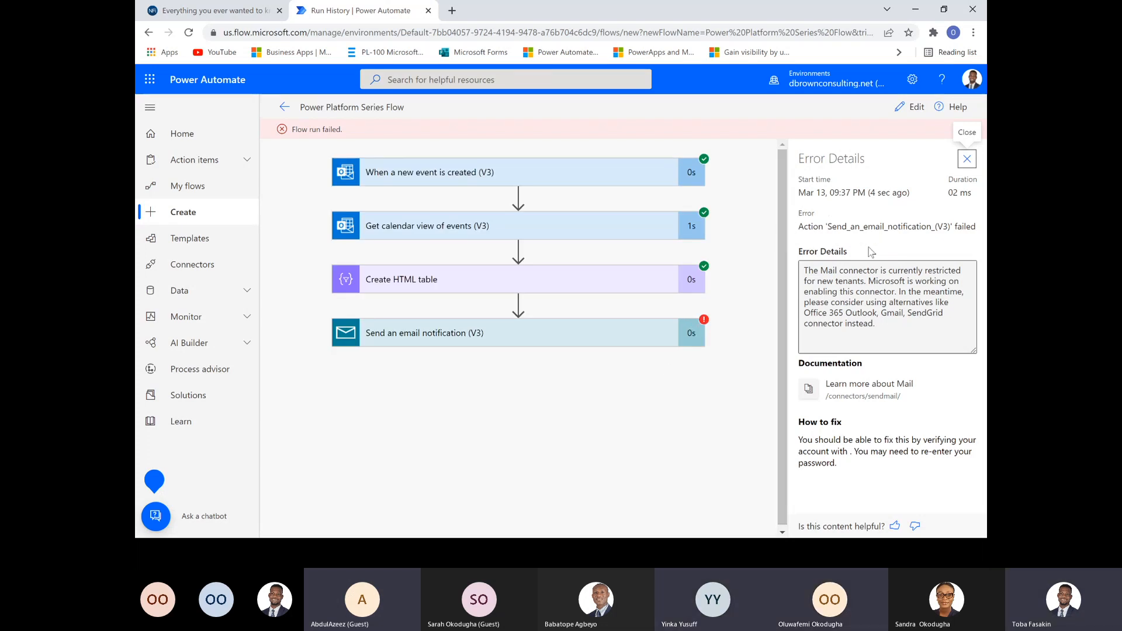
left_click(693, 336)
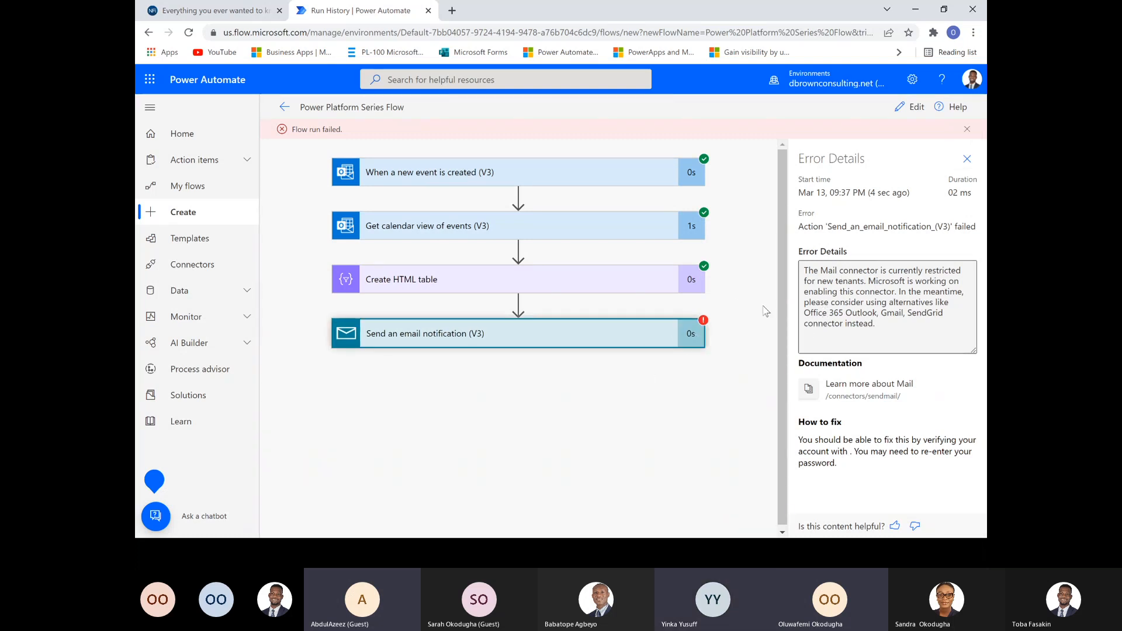
left_click(670, 353)
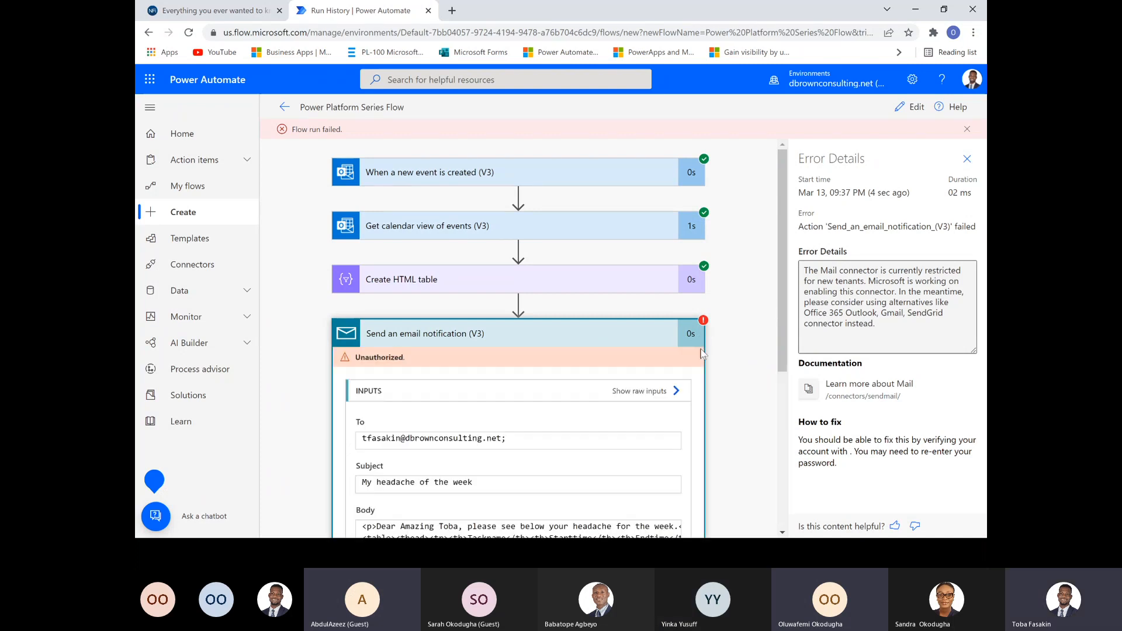
scroll(784, 429, "down", 3)
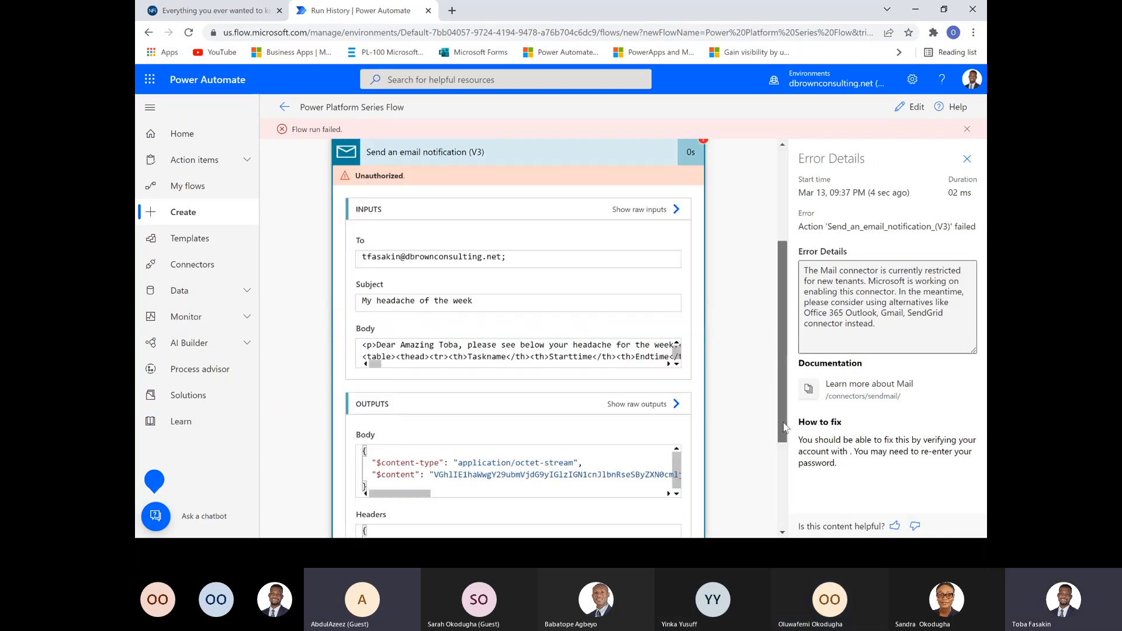
scroll(784, 429, "down", 3)
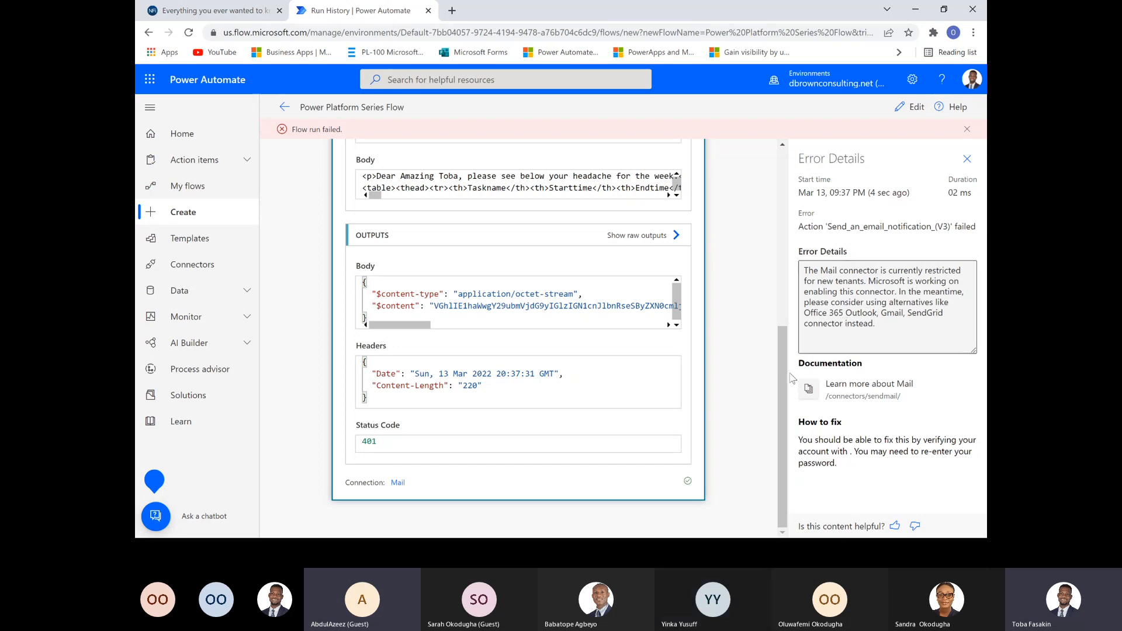
scroll(774, 310, "up", 2)
scroll(775, 309, "up", 2)
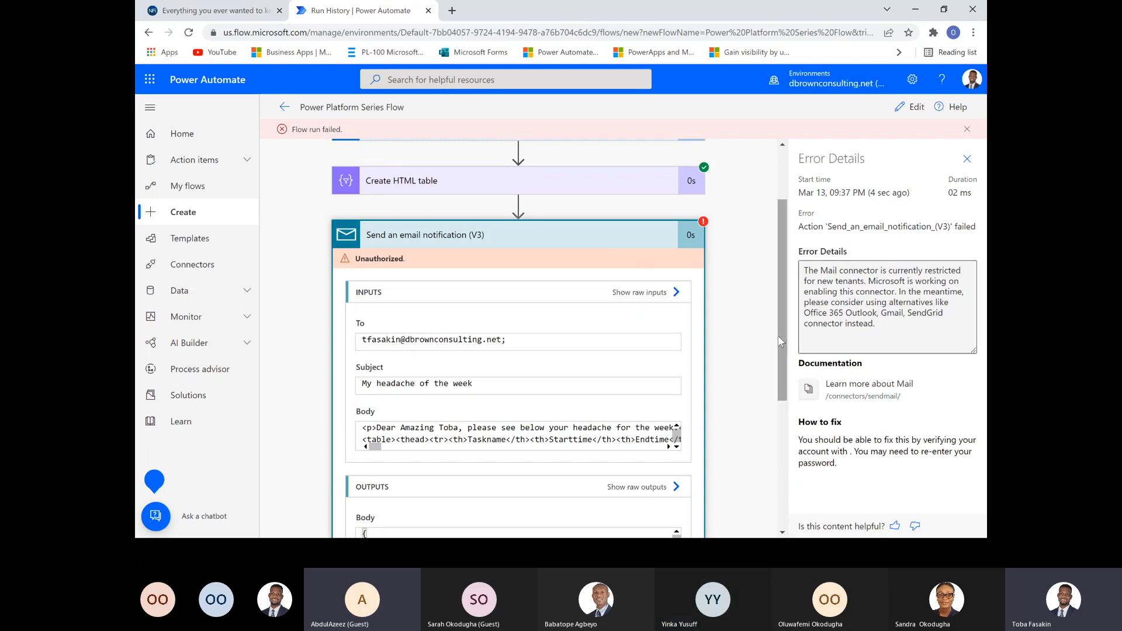
- Read the error details text for the email notification action and review the rest of its outputs
mouse_move(780, 325)
left_mouse_down()
mouse_move(789, 463)
mouse_move(777, 341)
left_mouse_up()
left_click_drag(875, 323, 792, 279)
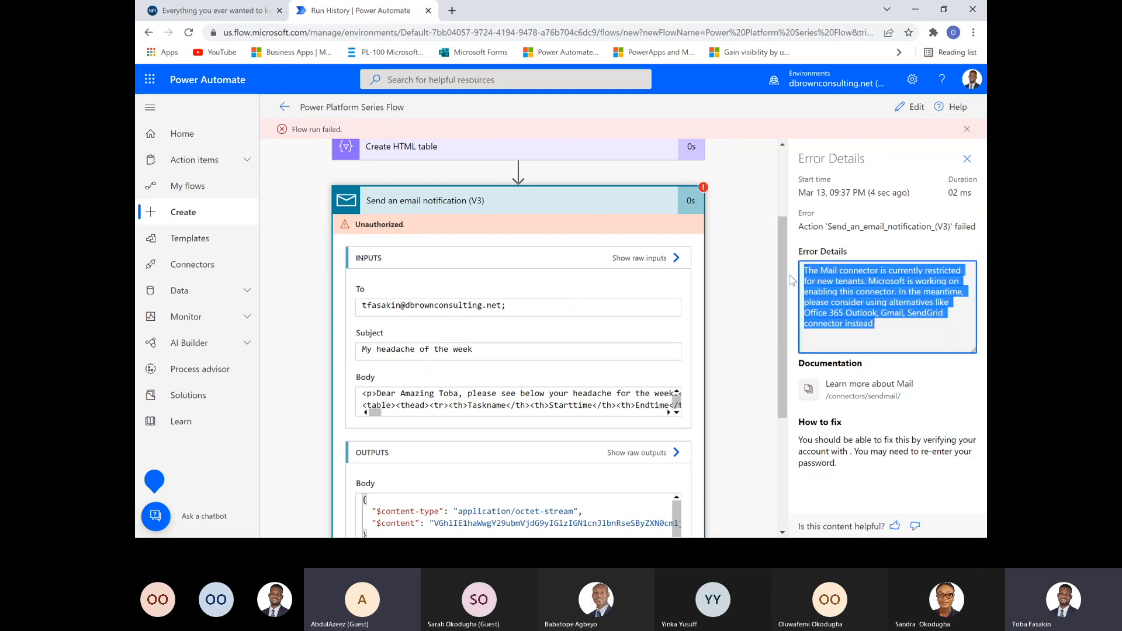
left_click(728, 280)
right_click(657, 198)
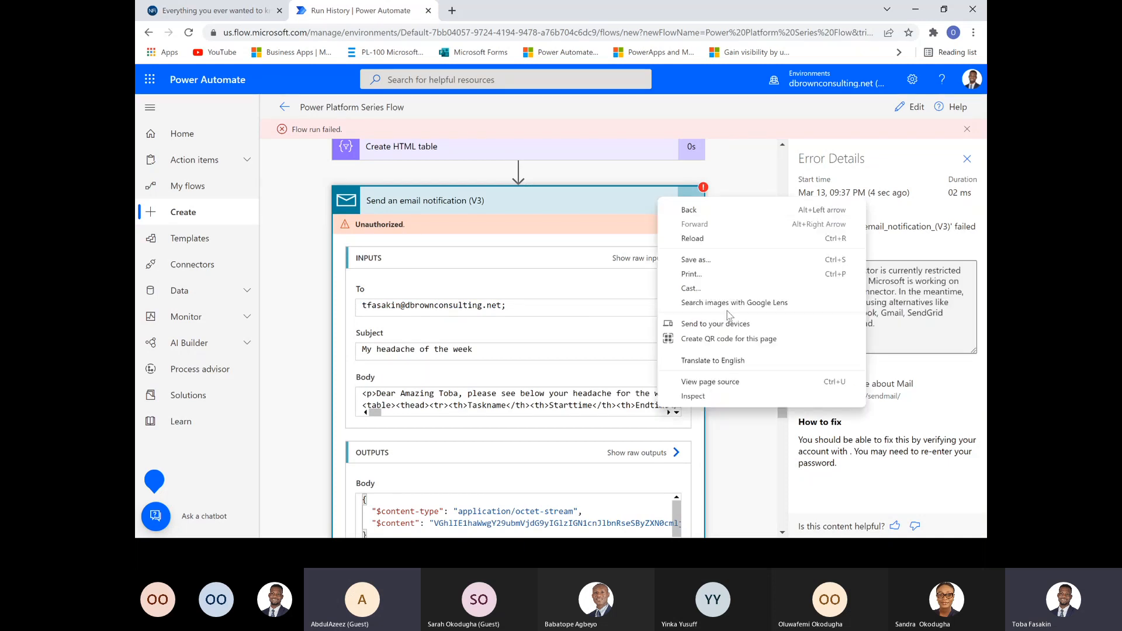
key("Escape")
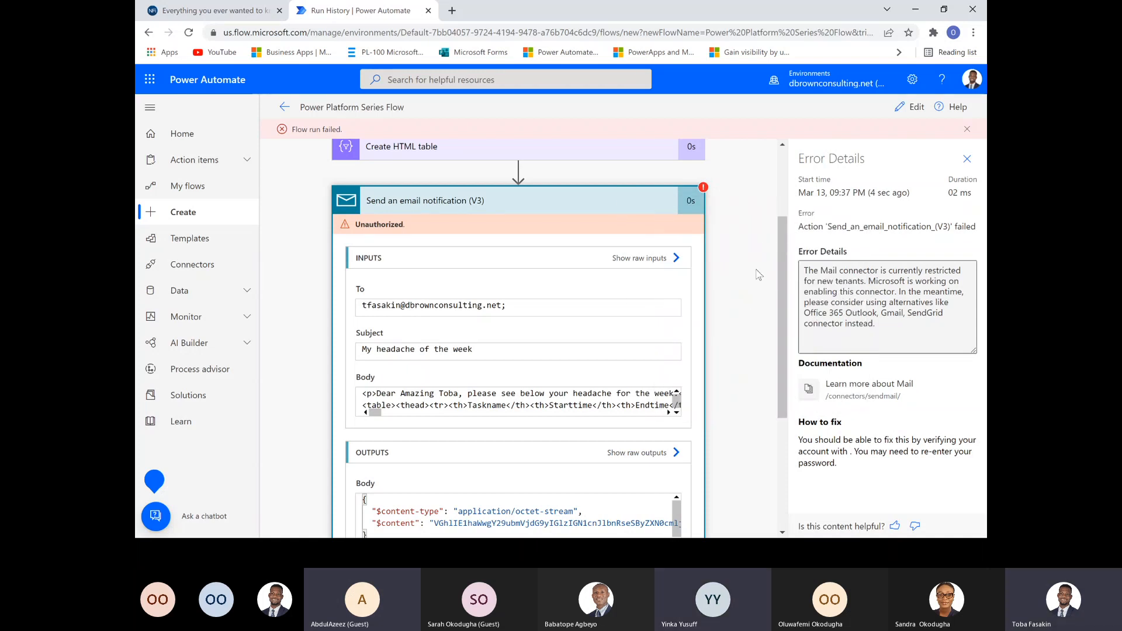
left_click_drag(780, 285, 777, 438)
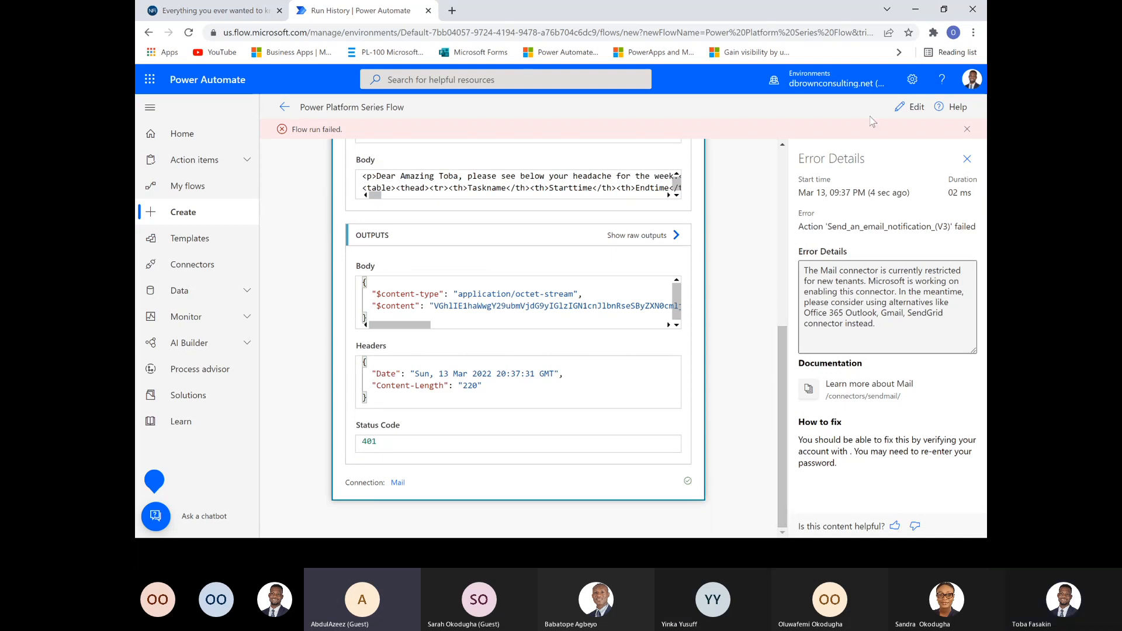
- Reopen the flow for editing and delete the Send an email notification (V3) action
left_click(910, 107)
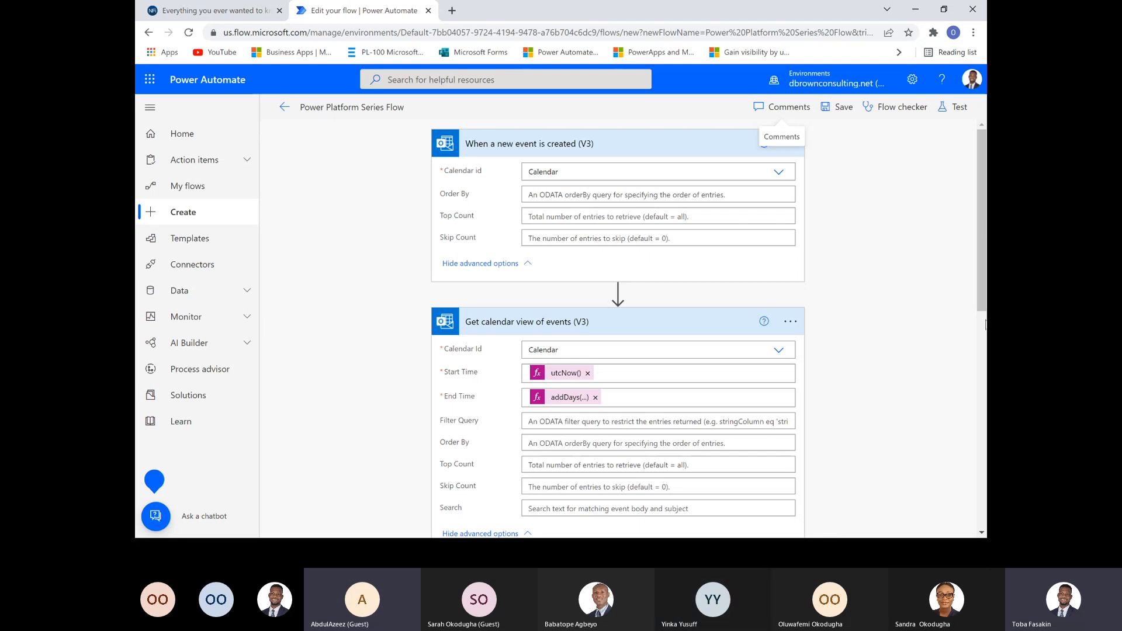
left_click_drag(981, 320, 987, 483)
scroll(982, 481, "down", 3)
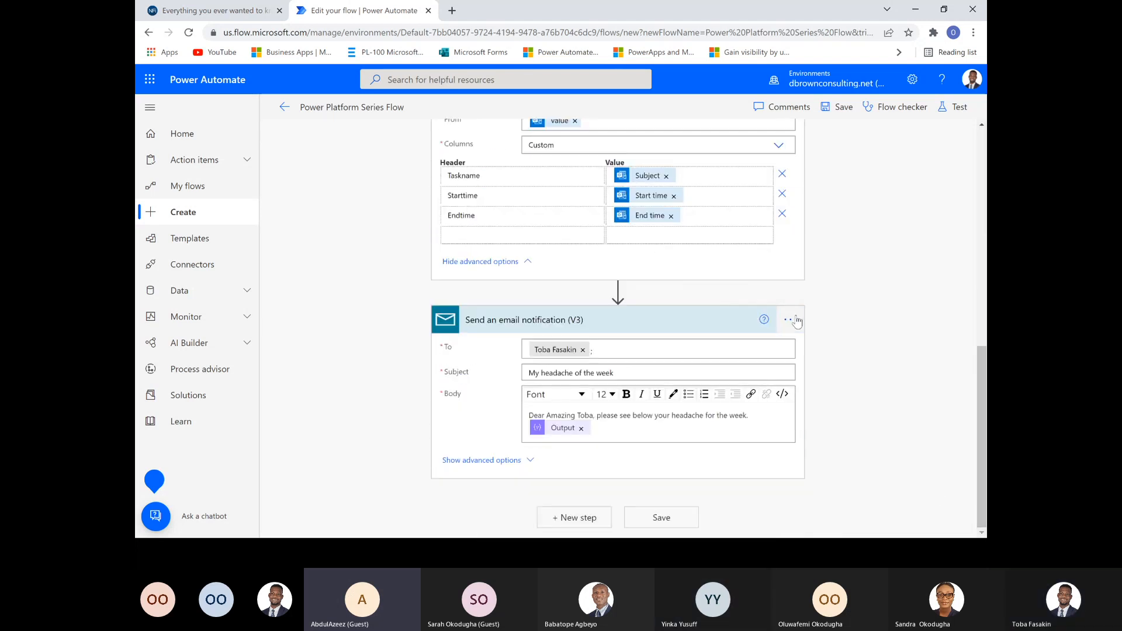
left_click(789, 320)
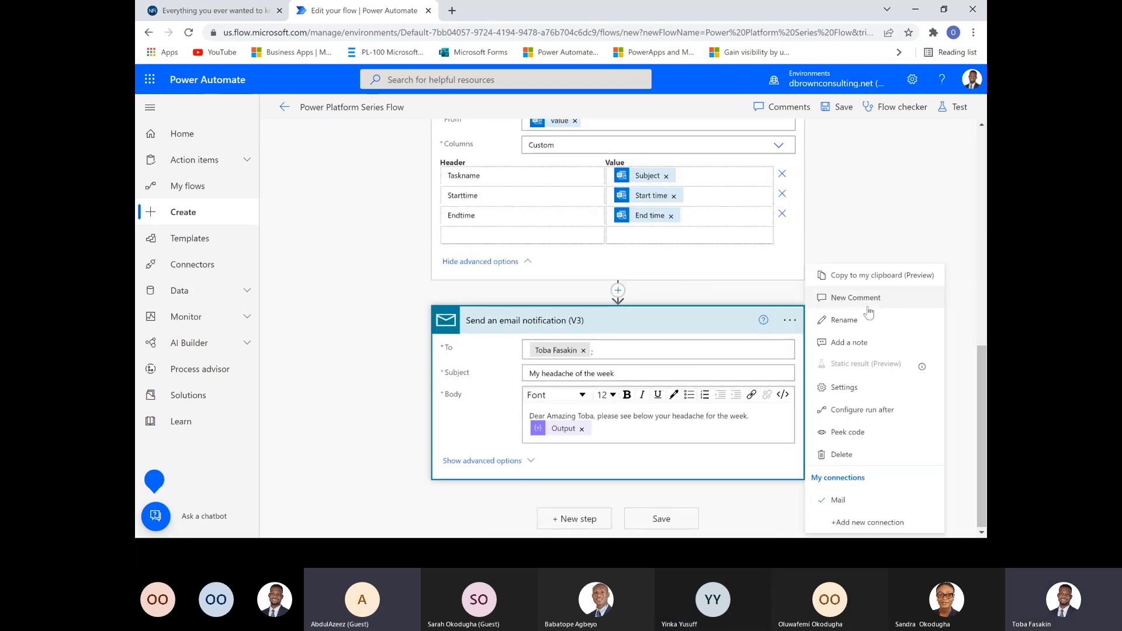
left_click(859, 455)
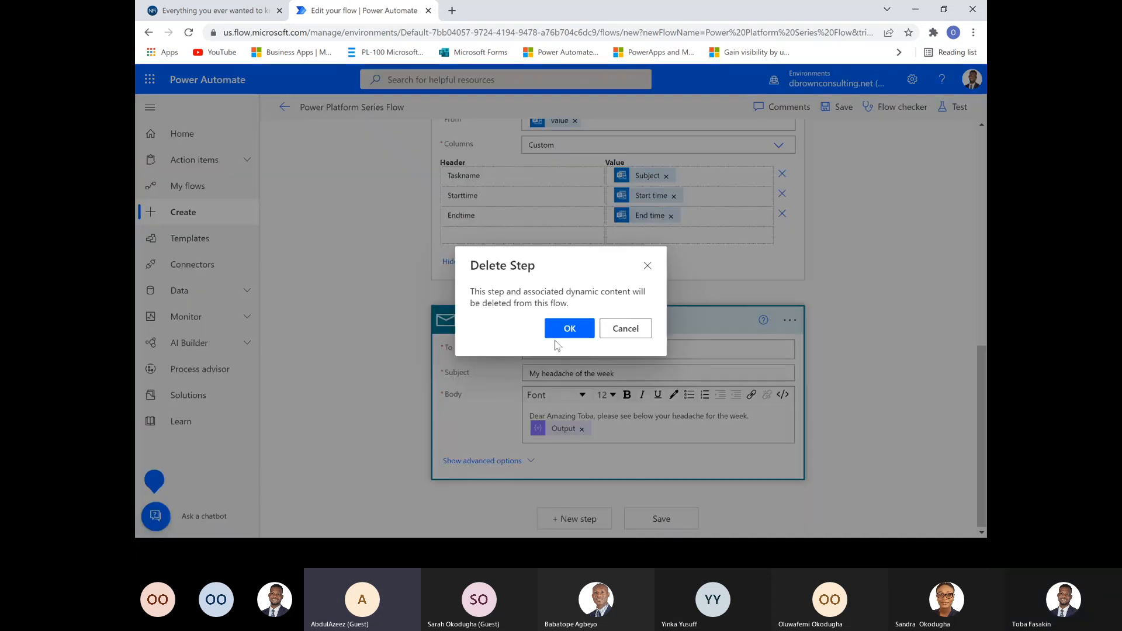
left_click(569, 328)
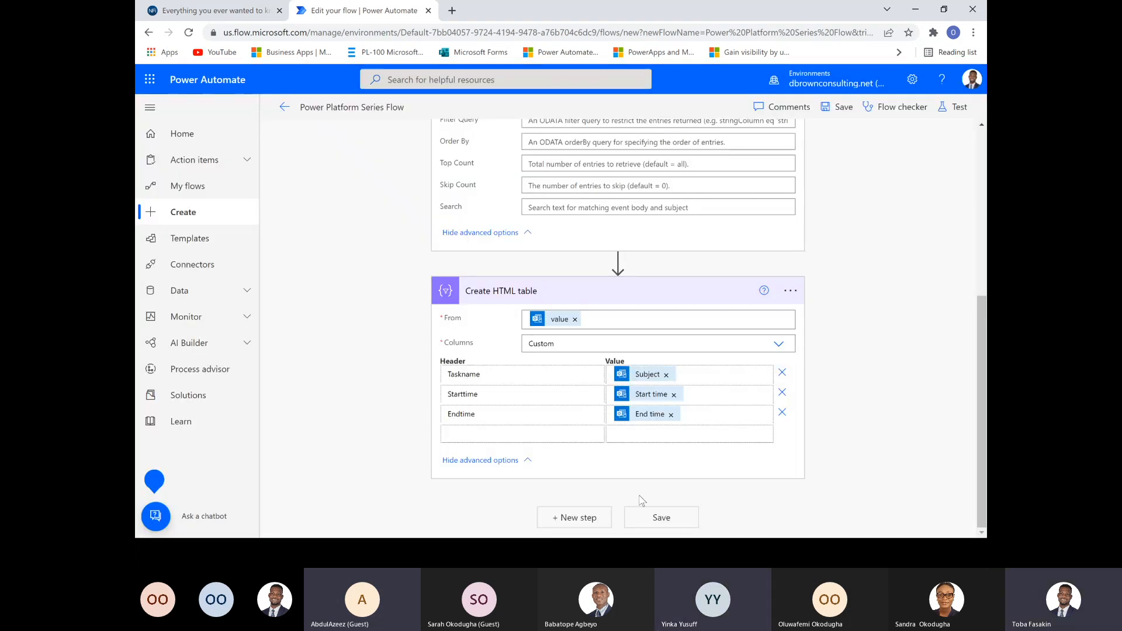
- Add a new step after Create HTML table and search the available operations for "mail"
left_click(589, 519)
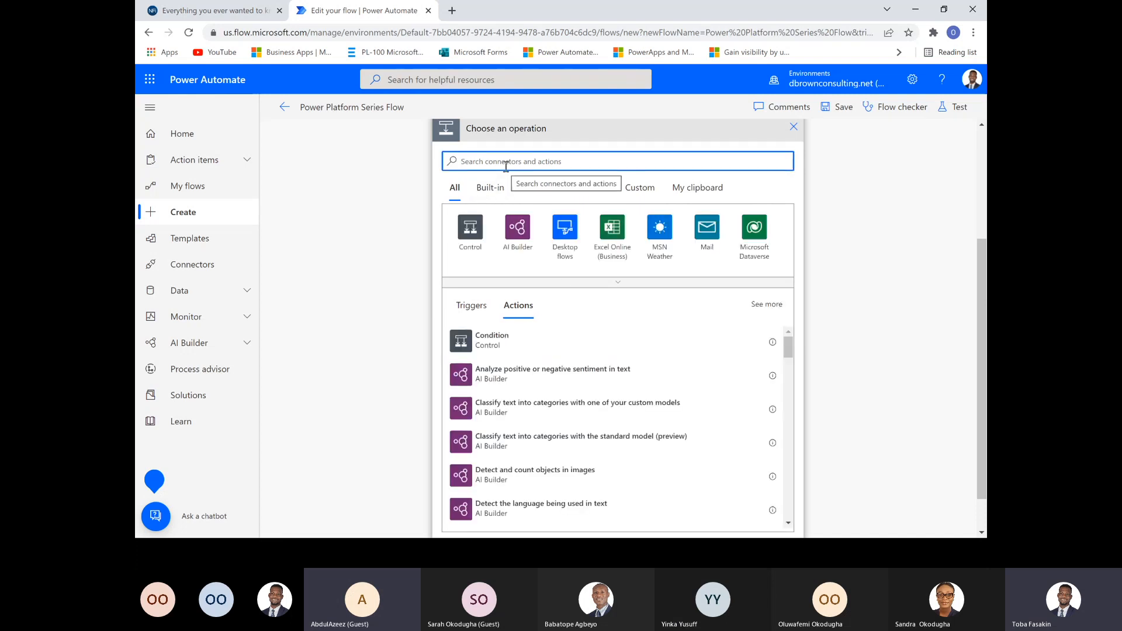
type("m")
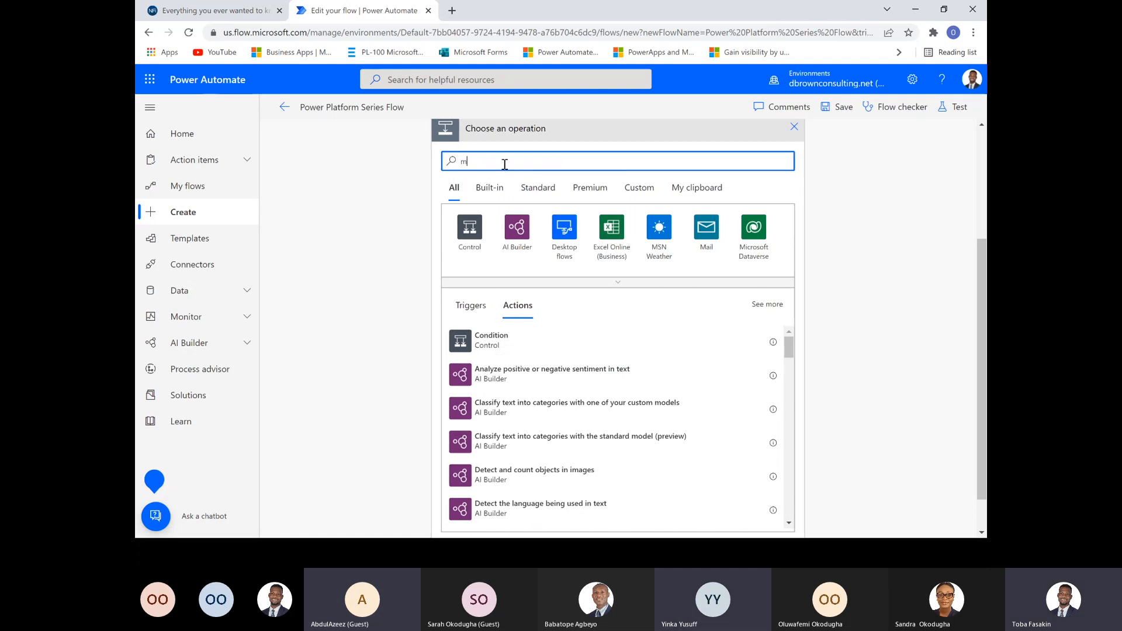
type("ail")
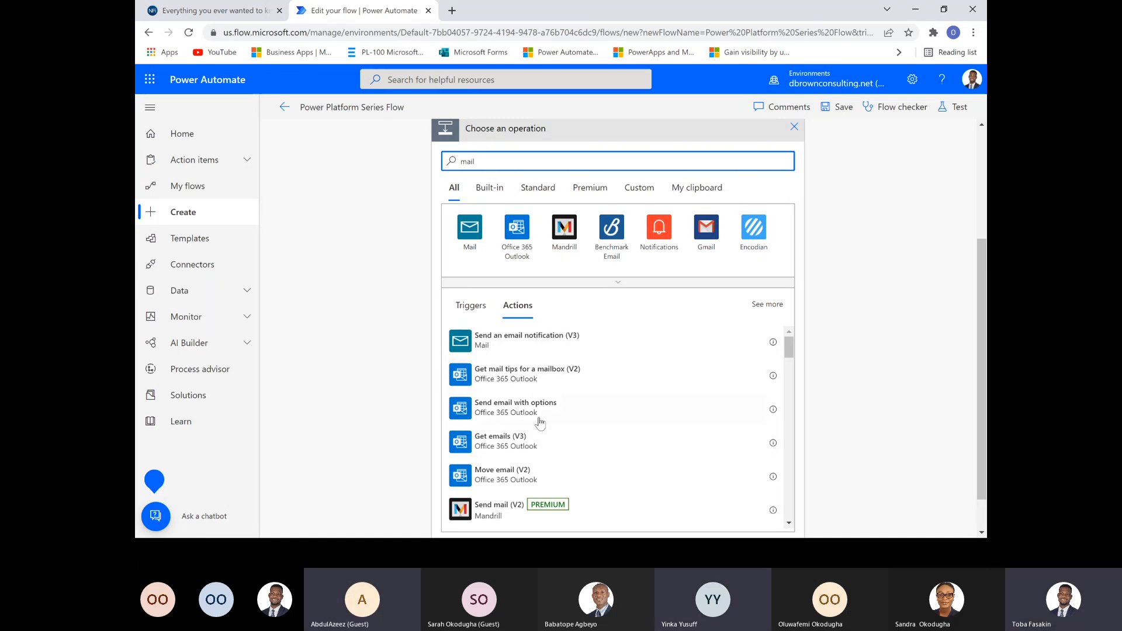
- Look through the mail-related actions for an alternative way to send an email
scroll(532, 403, "down", 2)
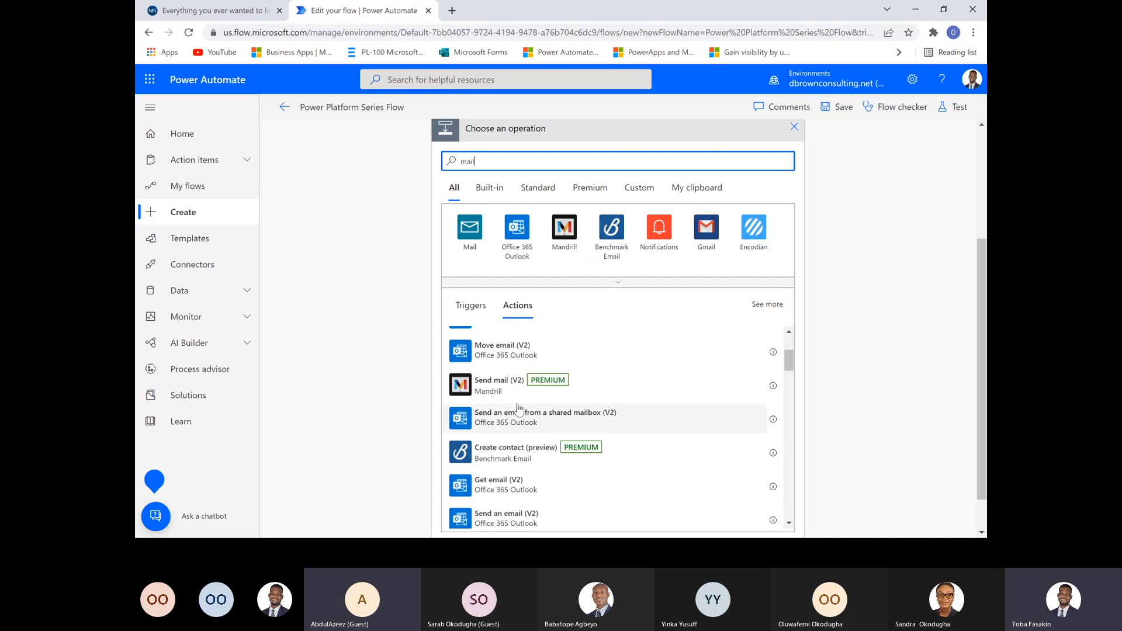
scroll(503, 409, "up", 2)
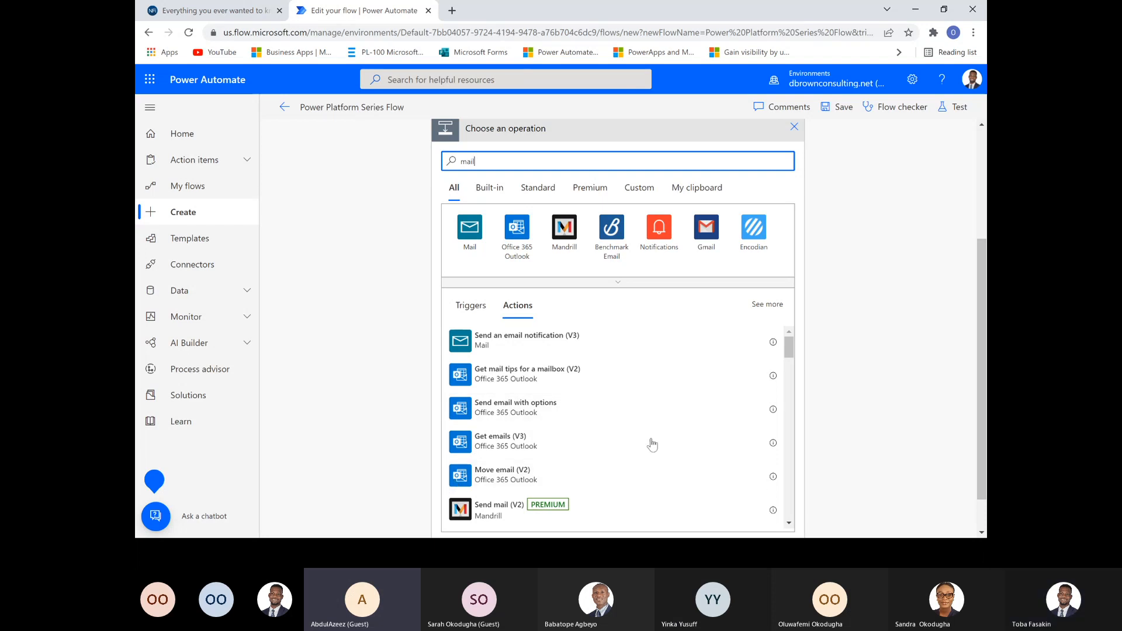
scroll(661, 433, "down", 3)
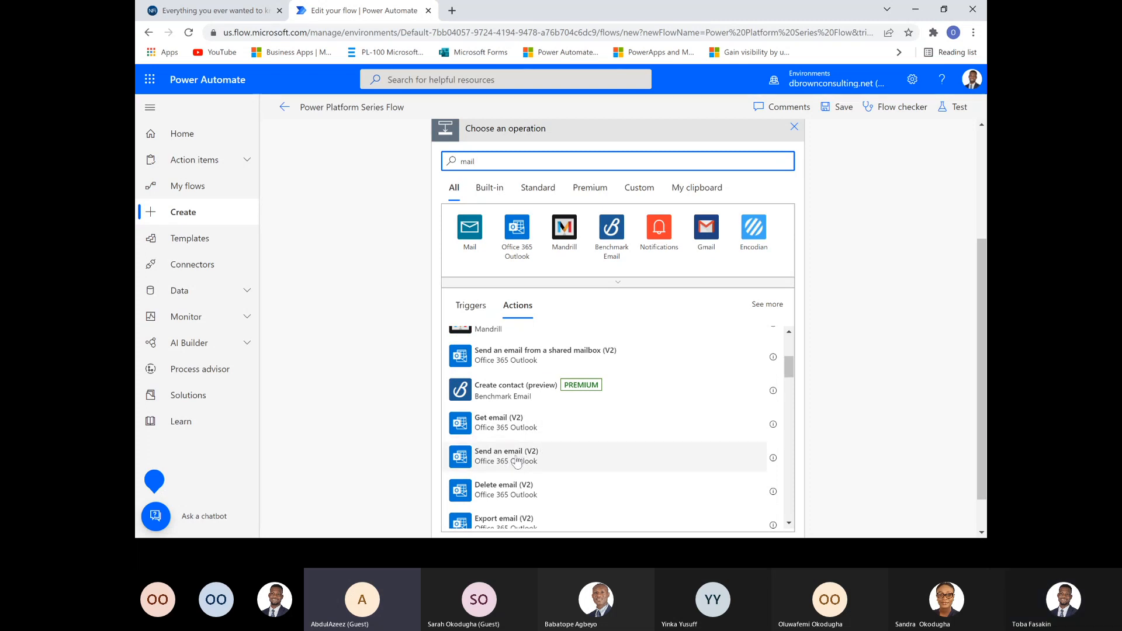
scroll(544, 457, "down", 1)
scroll(544, 457, "down", 2)
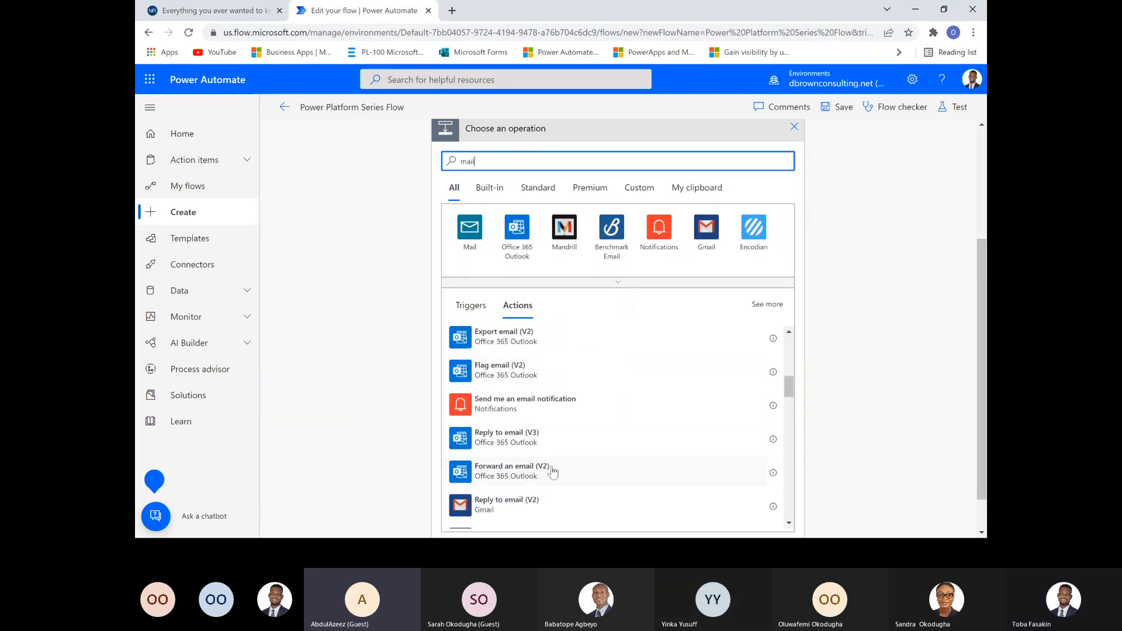
scroll(544, 481, "down", 2)
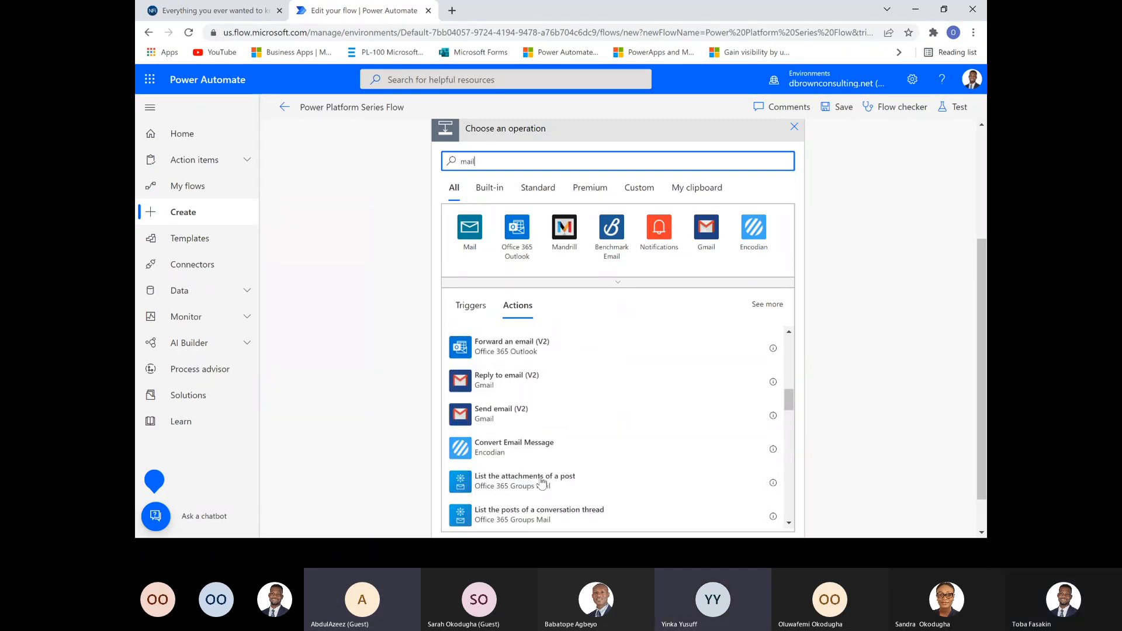
scroll(542, 483, "down", 1)
scroll(642, 517, "up", 5)
scroll(632, 526, "up", 6)
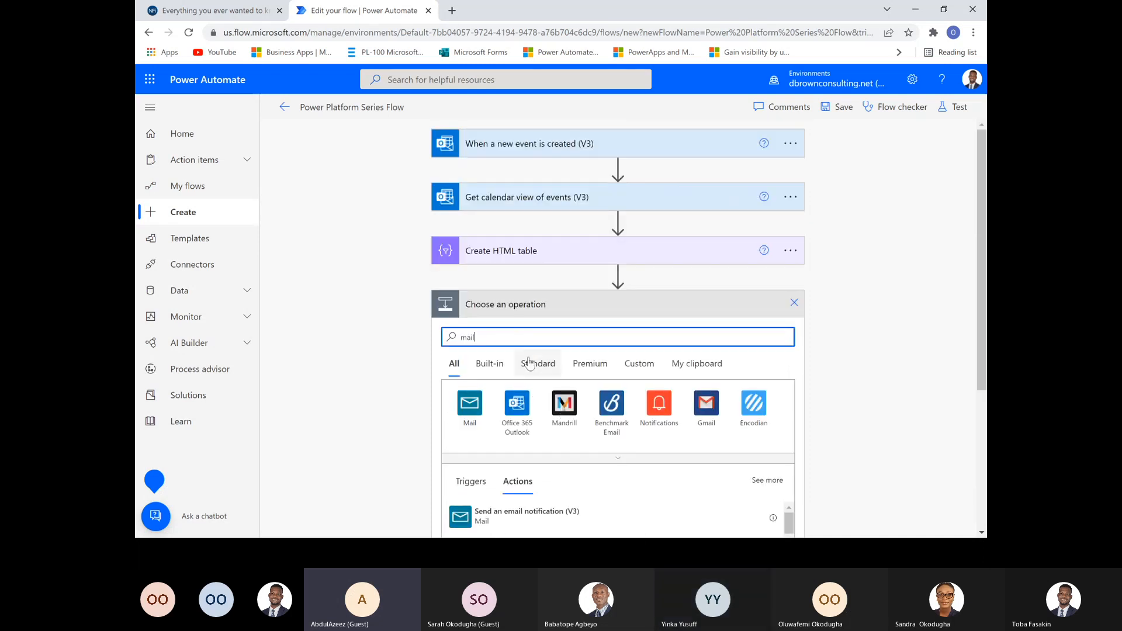
- Change the operation search to "email" and look through the email actions offered
left_click(461, 336)
type("e")
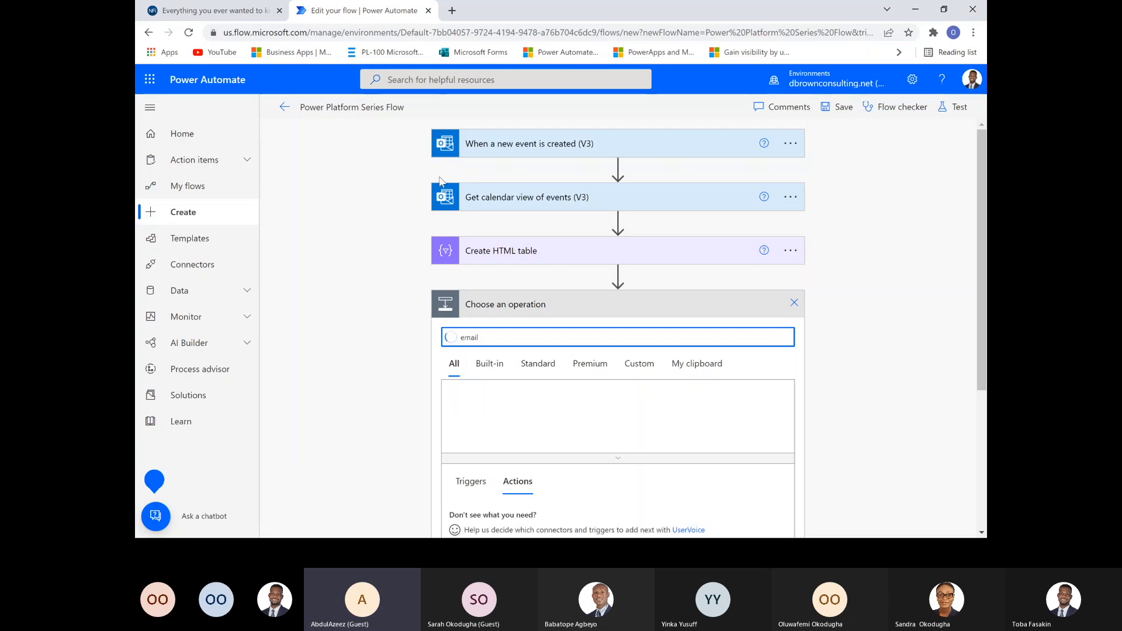
scroll(440, 181, "down", 4)
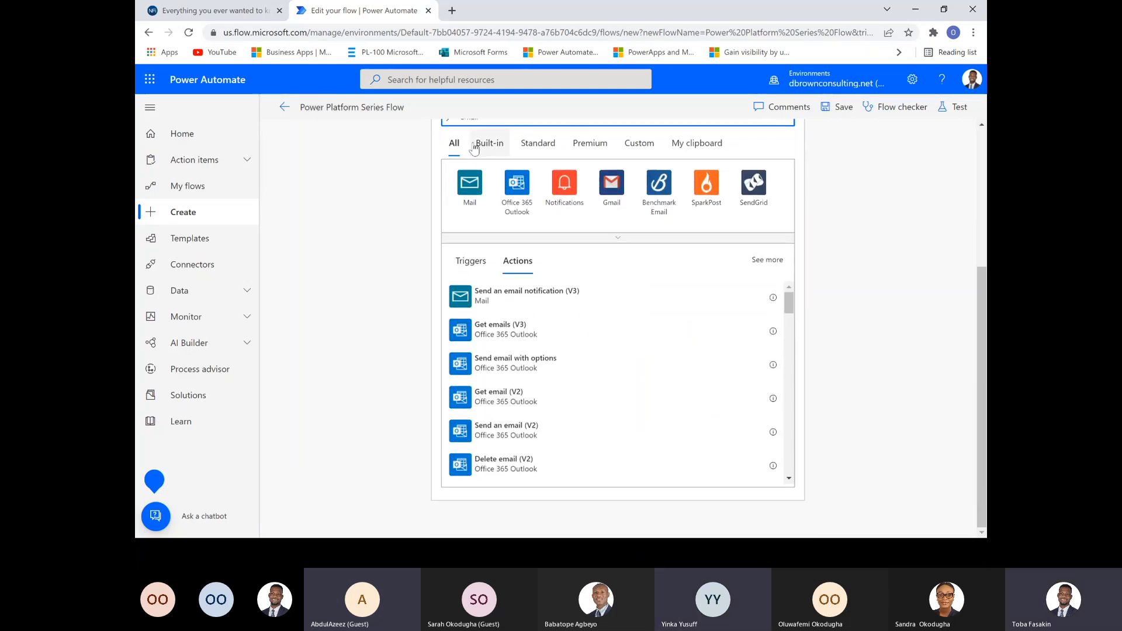
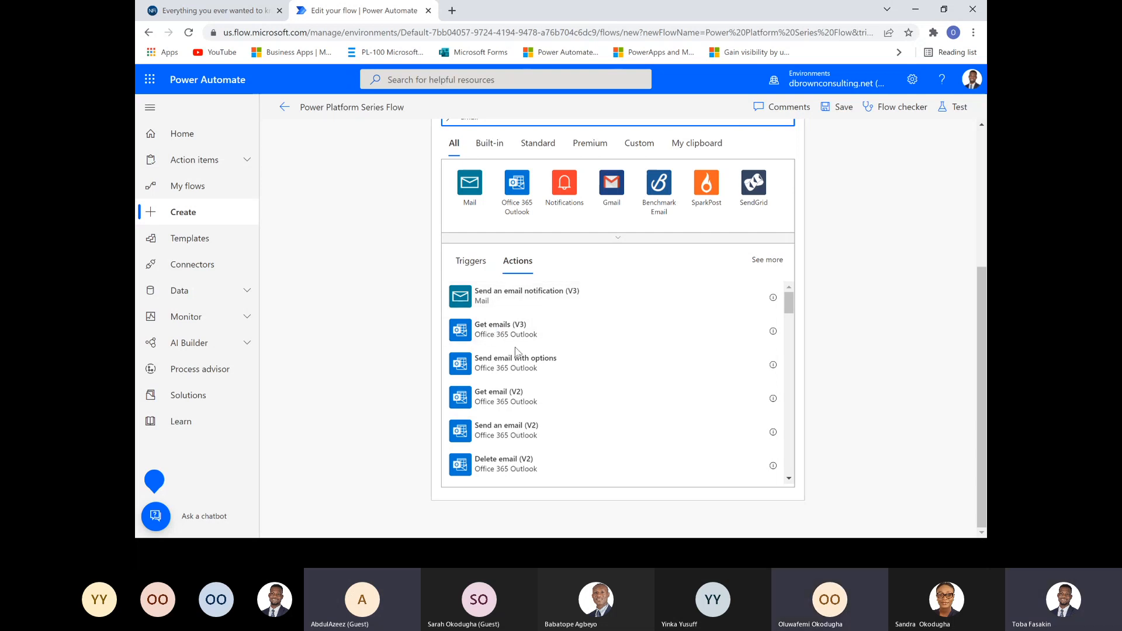
scroll(515, 351, "down", 2)
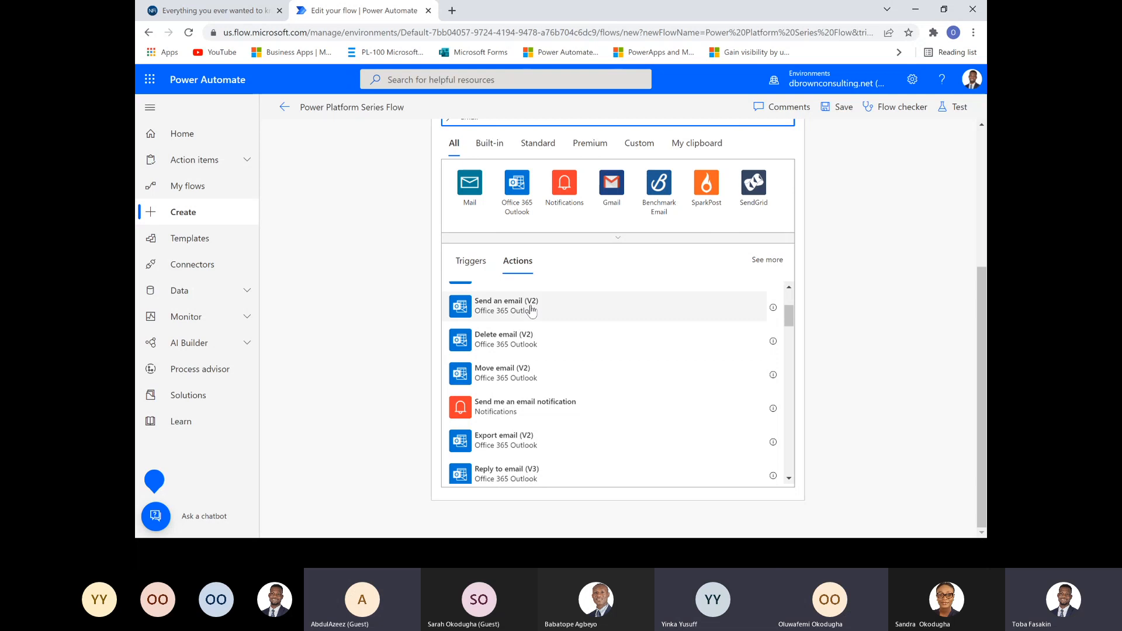
scroll(520, 301, "up", 2)
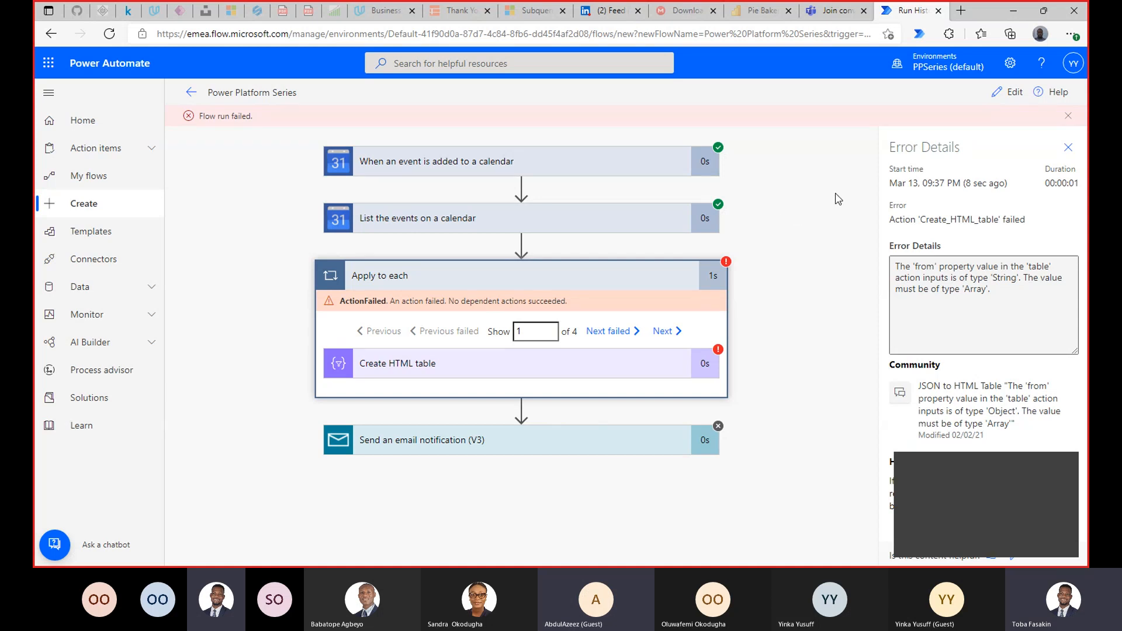
- Open the failed Power Platform Series flow for editing and delete its Apply to each step together with the nested action
left_click(1009, 88)
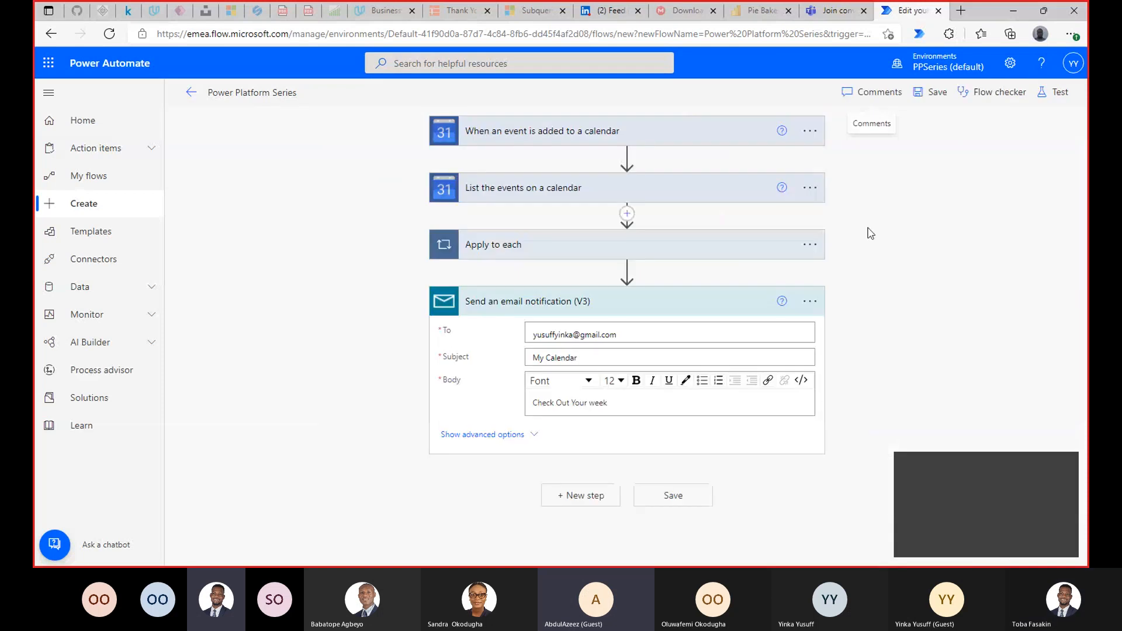
left_click(668, 242)
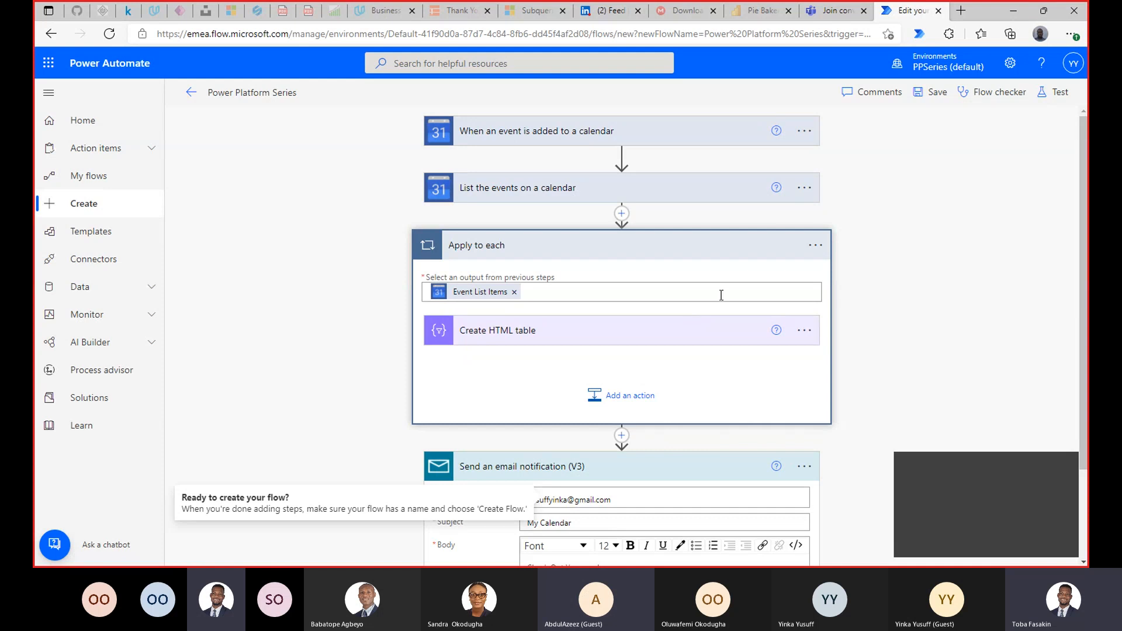
left_click(814, 246)
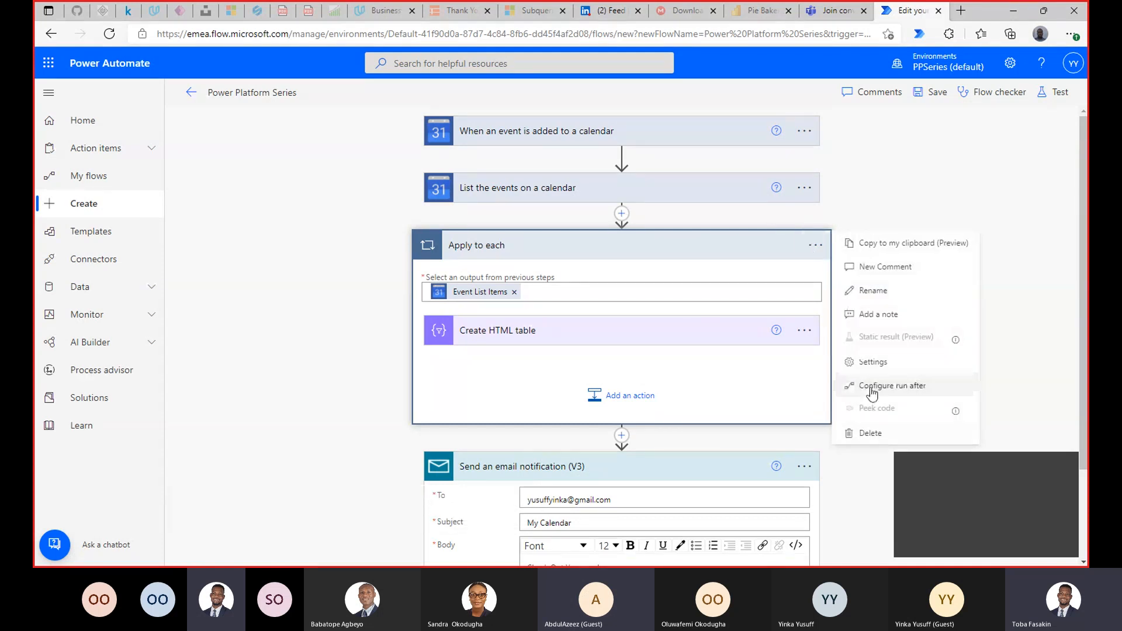
left_click(870, 432)
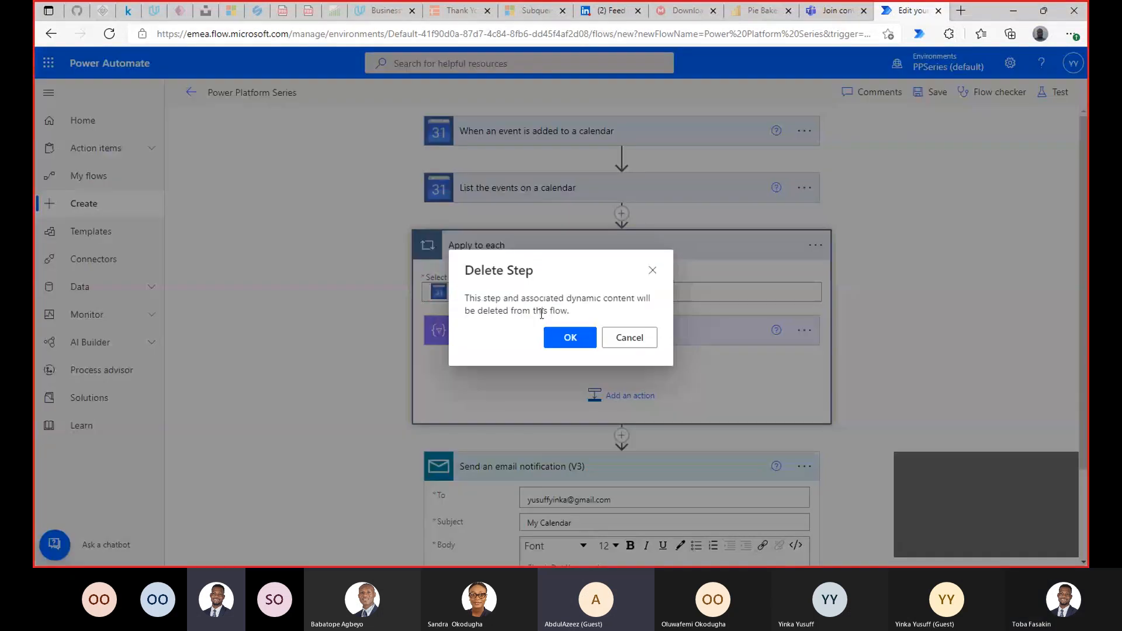
left_click(570, 339)
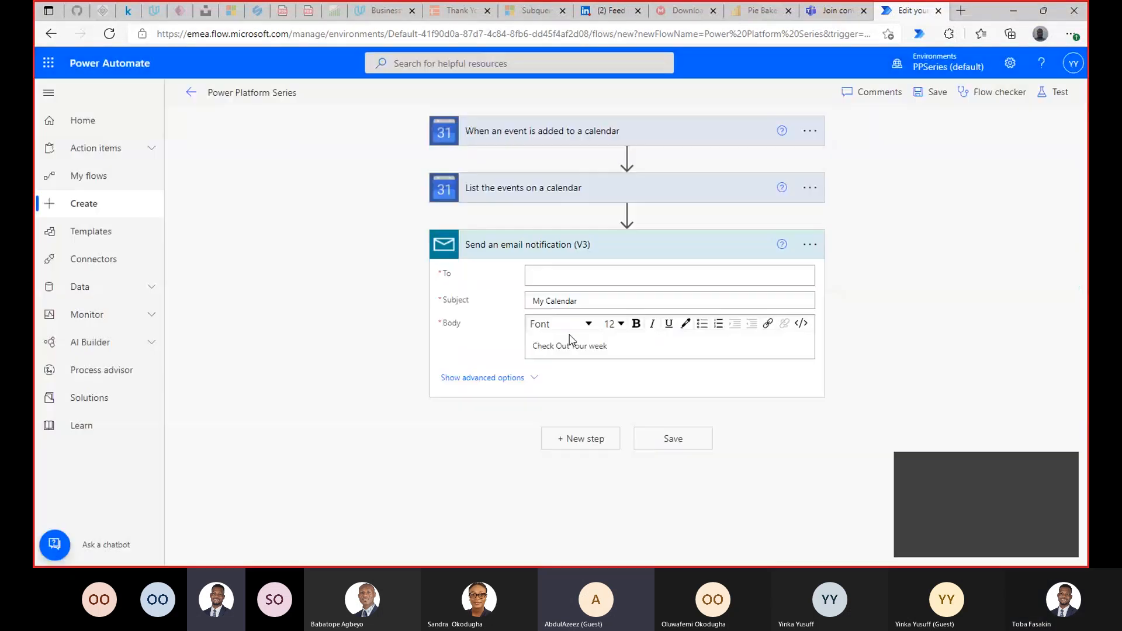
- Search for "html tab" and insert a Create HTML table action between List the events on a calendar and the email notification
left_click(626, 214)
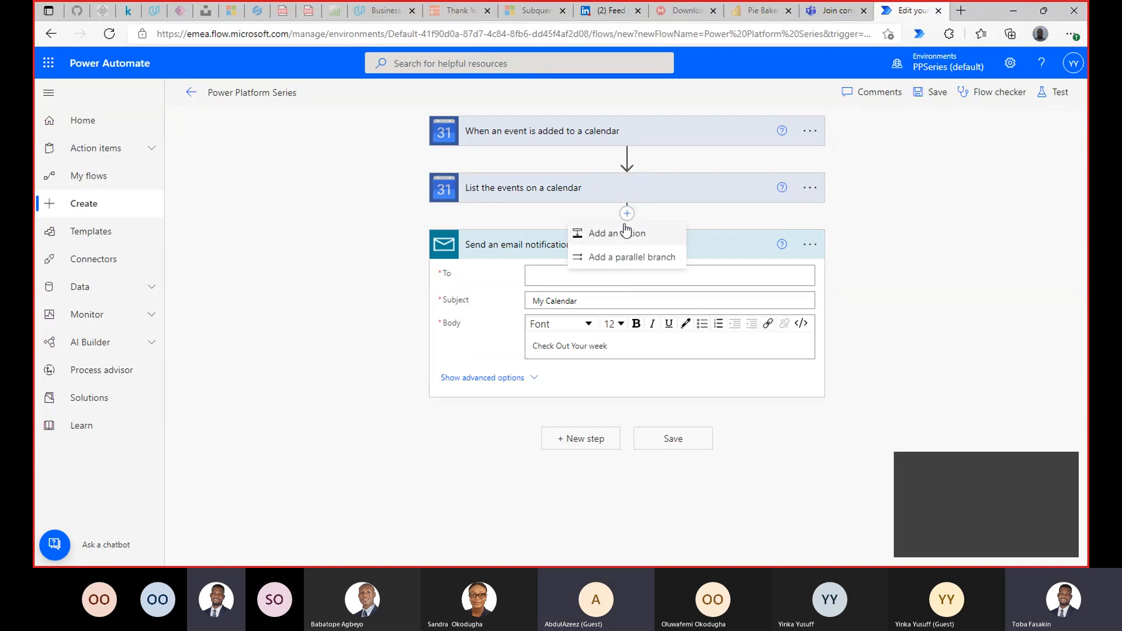
left_click(626, 232)
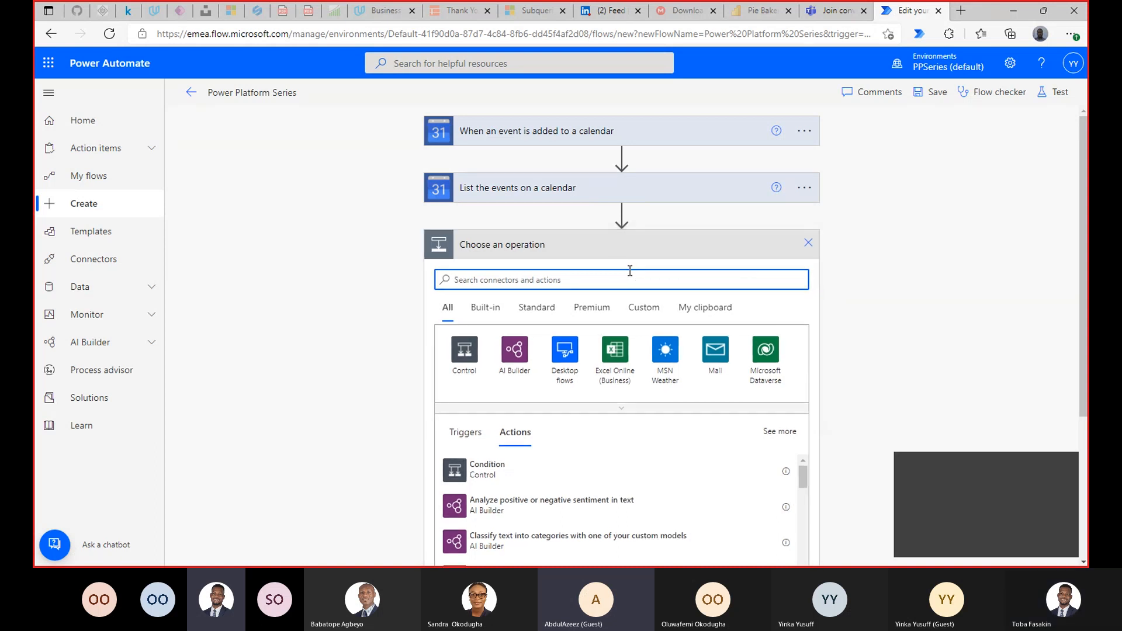
type("html")
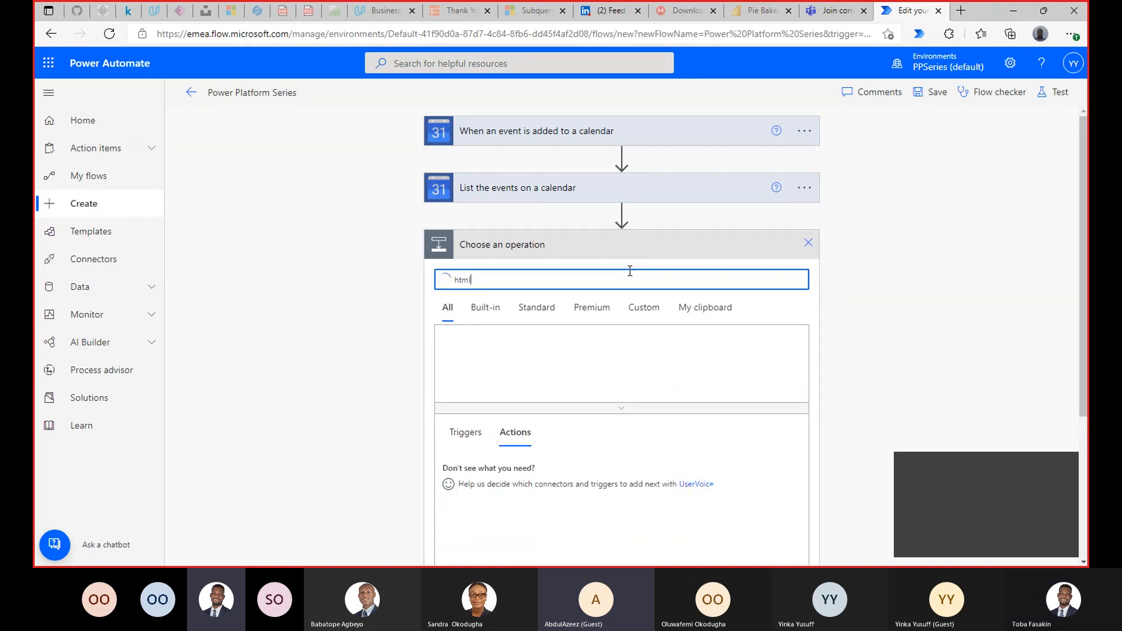
type(" tab")
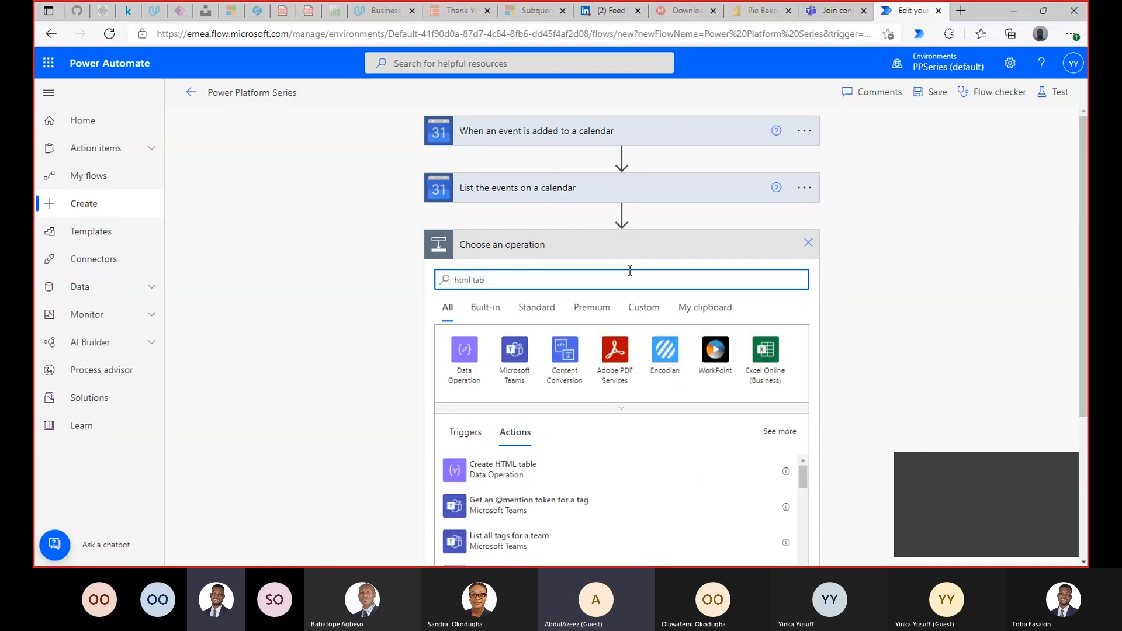
type("h")
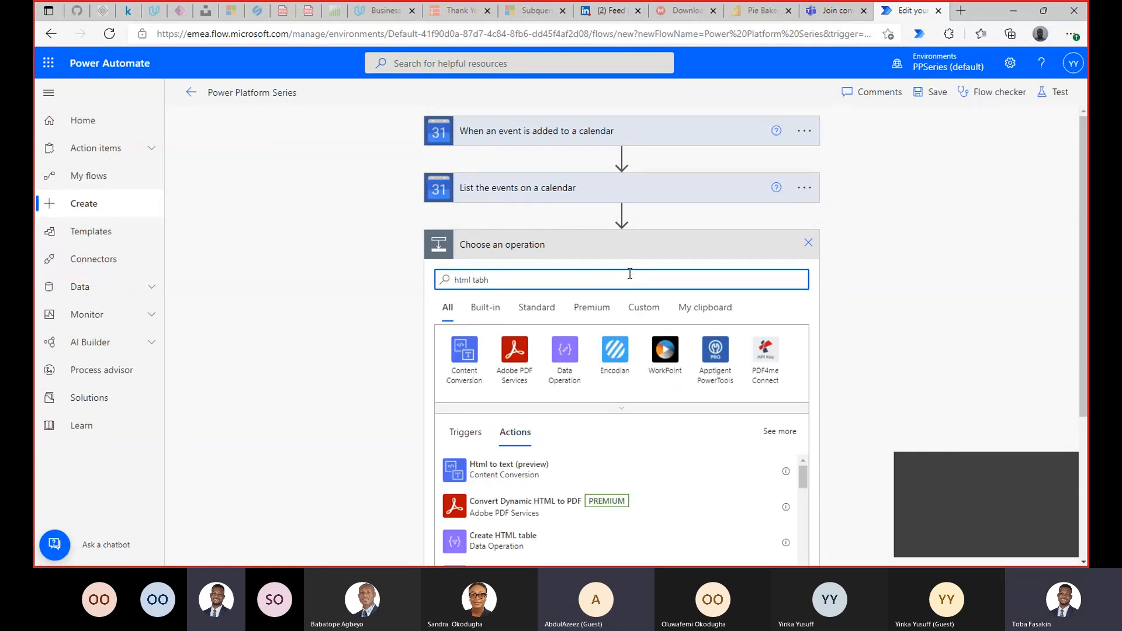
key("BackSpace")
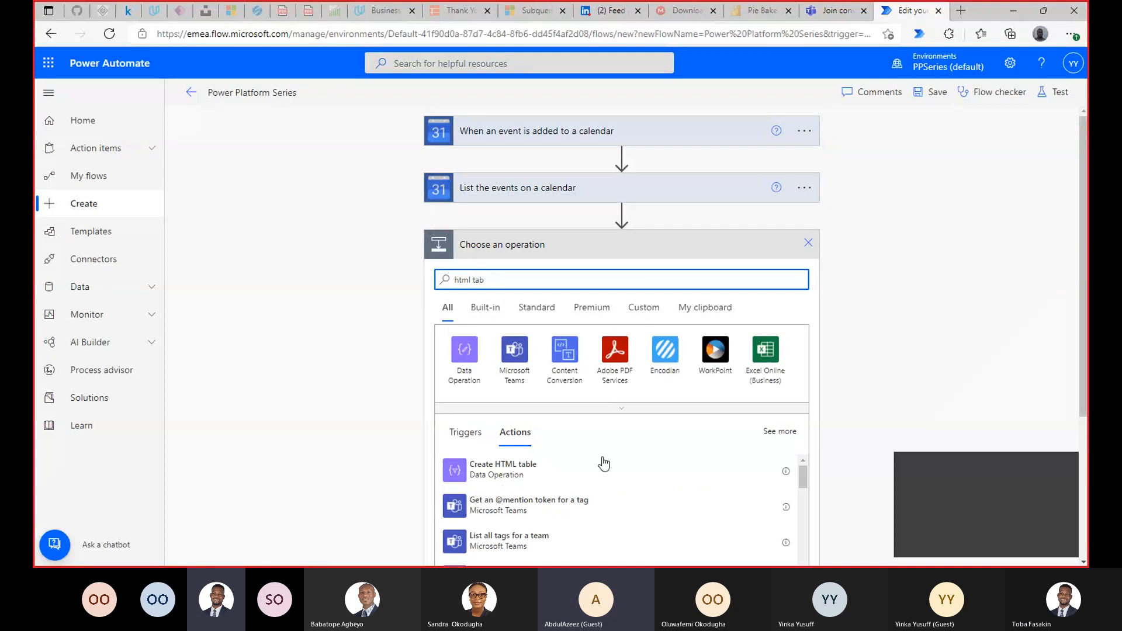
left_click(593, 464)
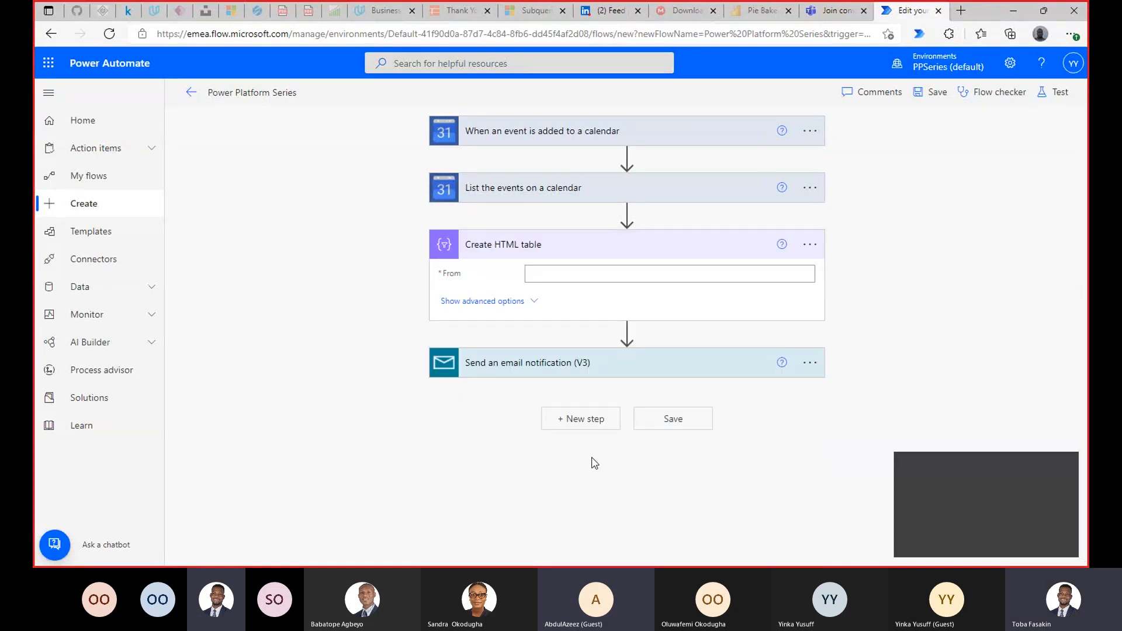
- Review the dynamic content available for the From field of the Create HTML table action
left_click(684, 274)
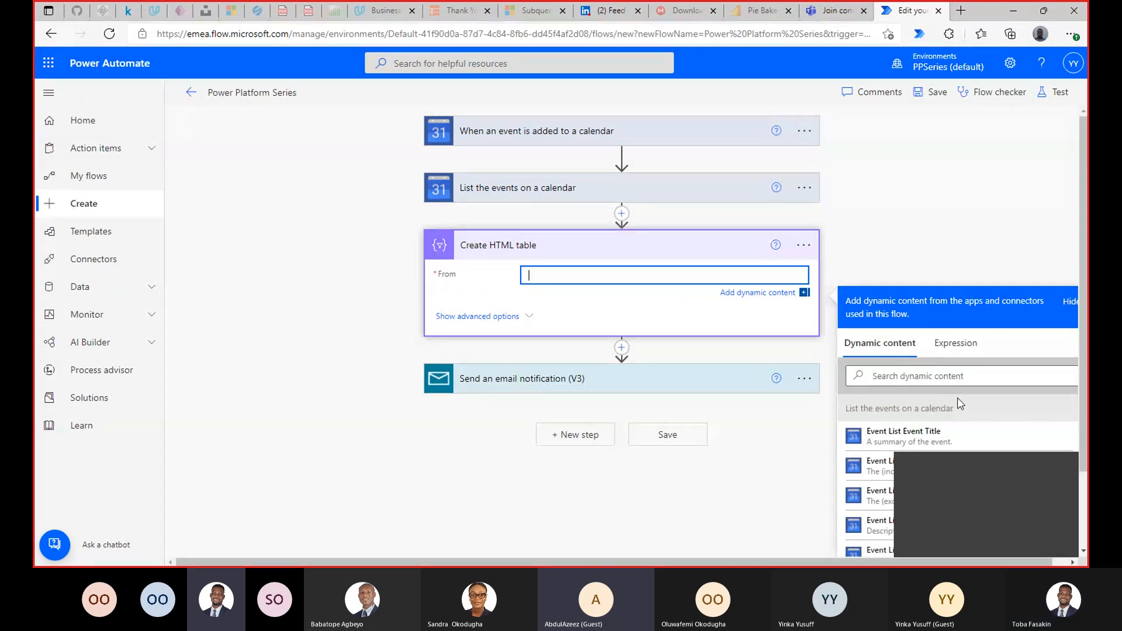
left_click(976, 459)
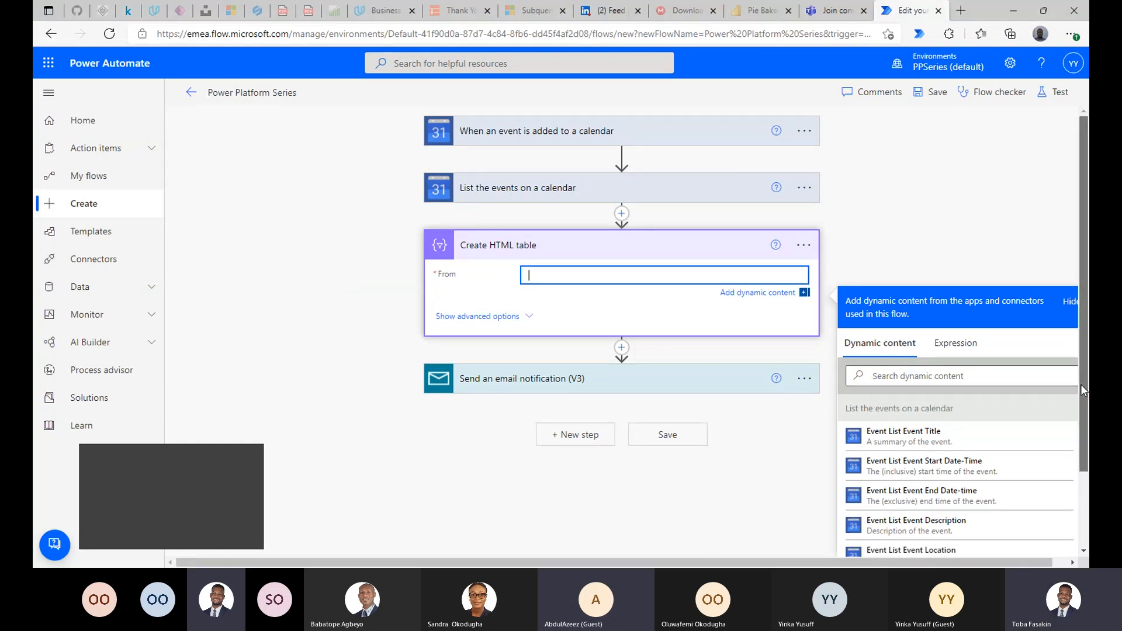
left_click_drag(1081, 386, 1087, 467)
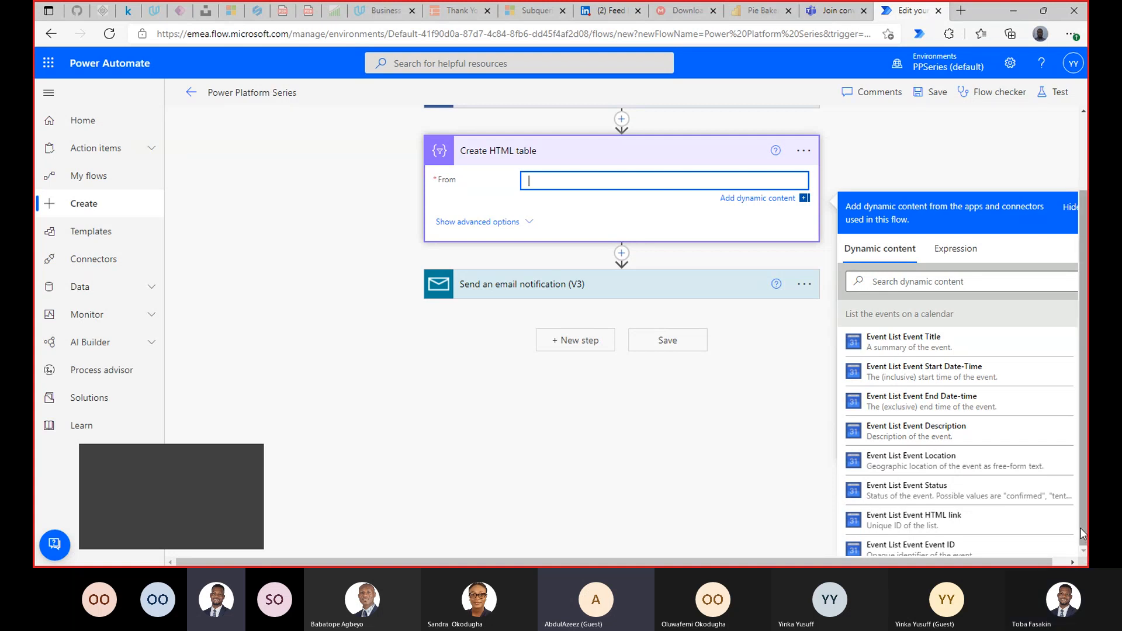
left_click_drag(1083, 533, 1077, 412)
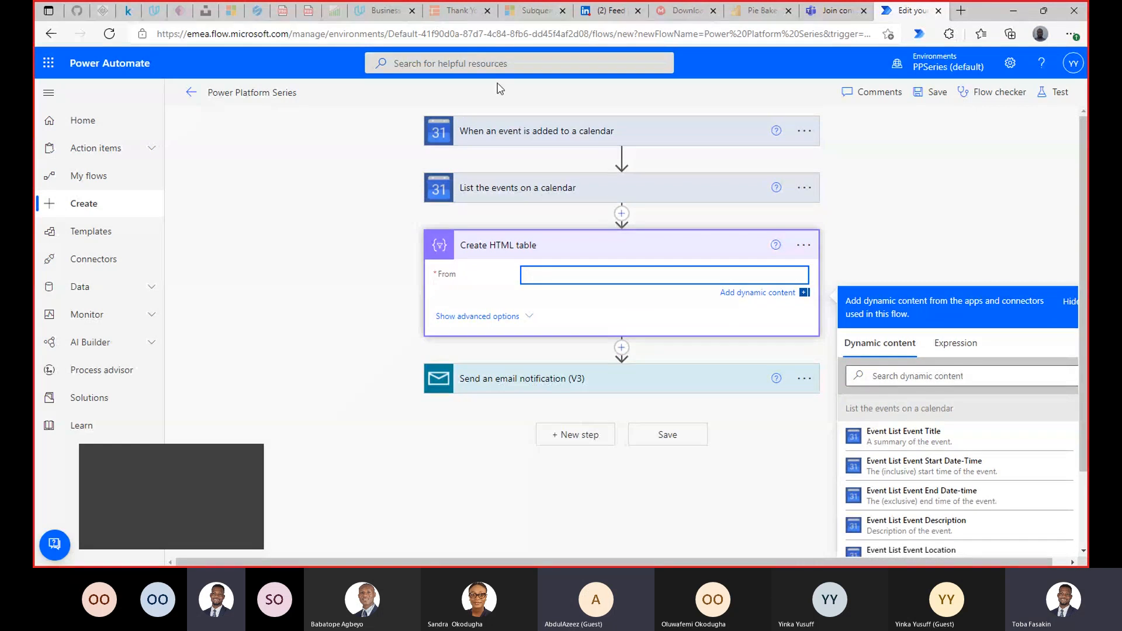
- Check the List the events on a calendar action's settings, including its advanced options and the Calendar ID choices
left_click(550, 193)
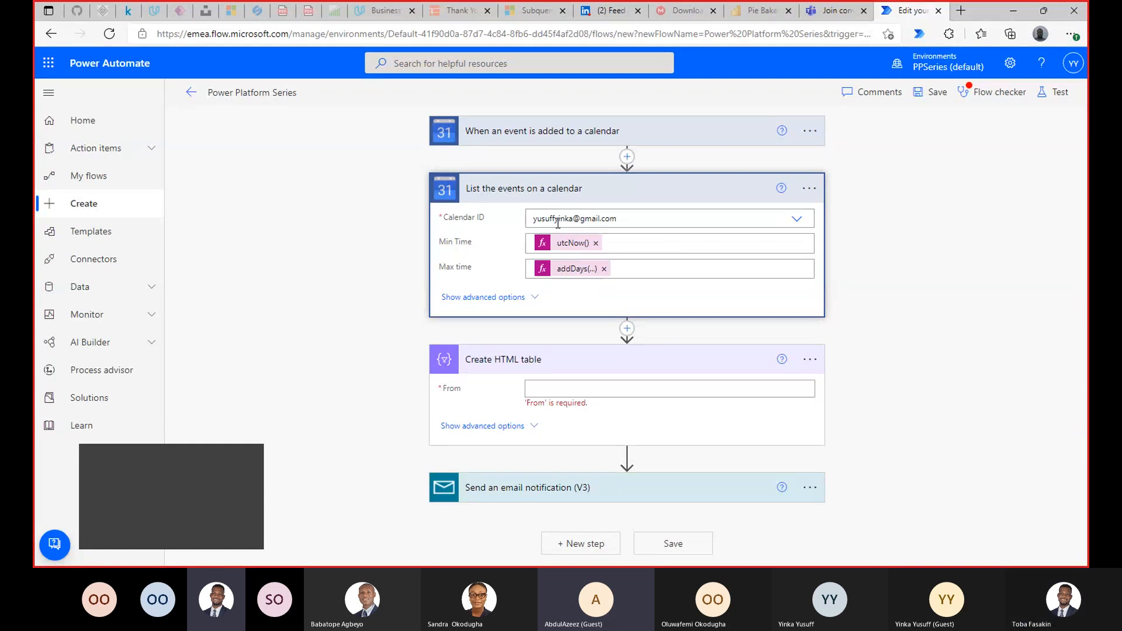
left_click(529, 300)
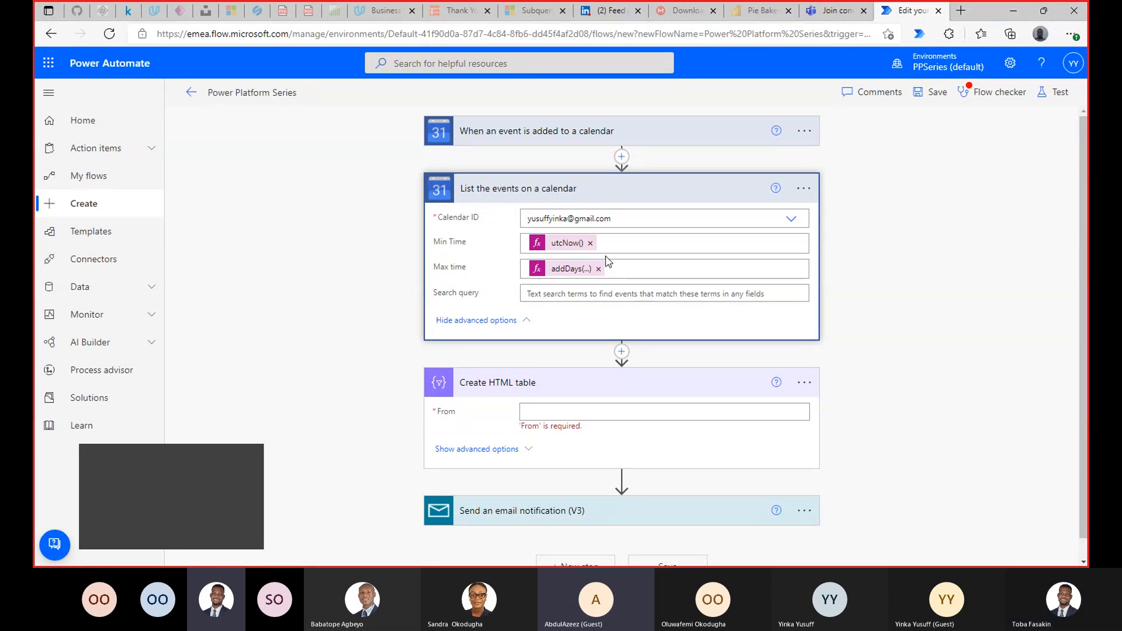
left_click(802, 218)
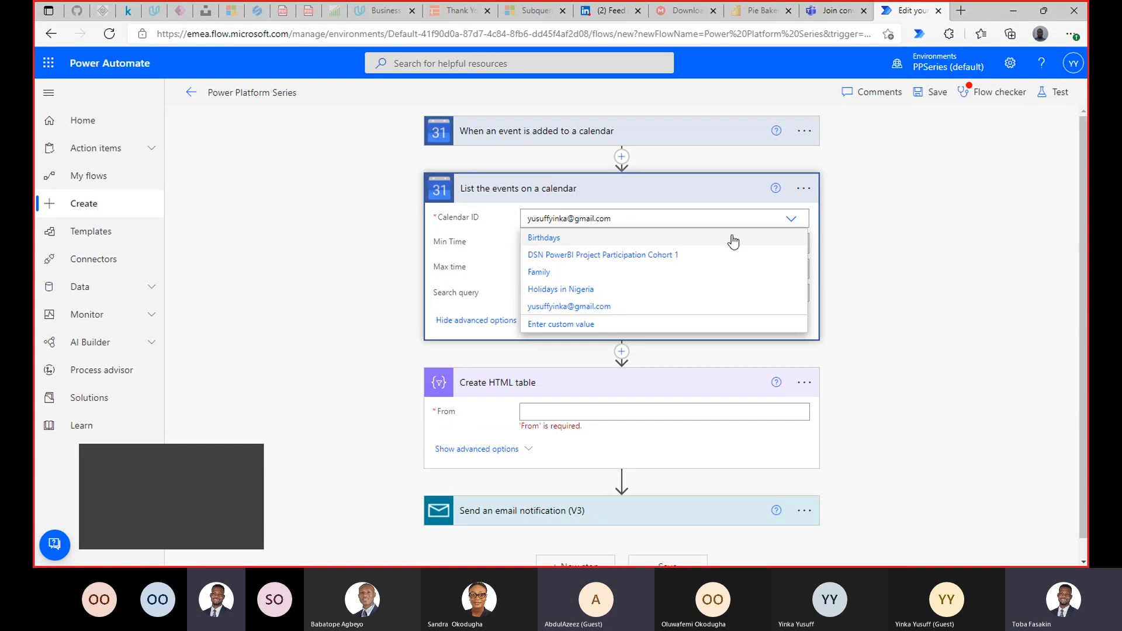
left_click(802, 218)
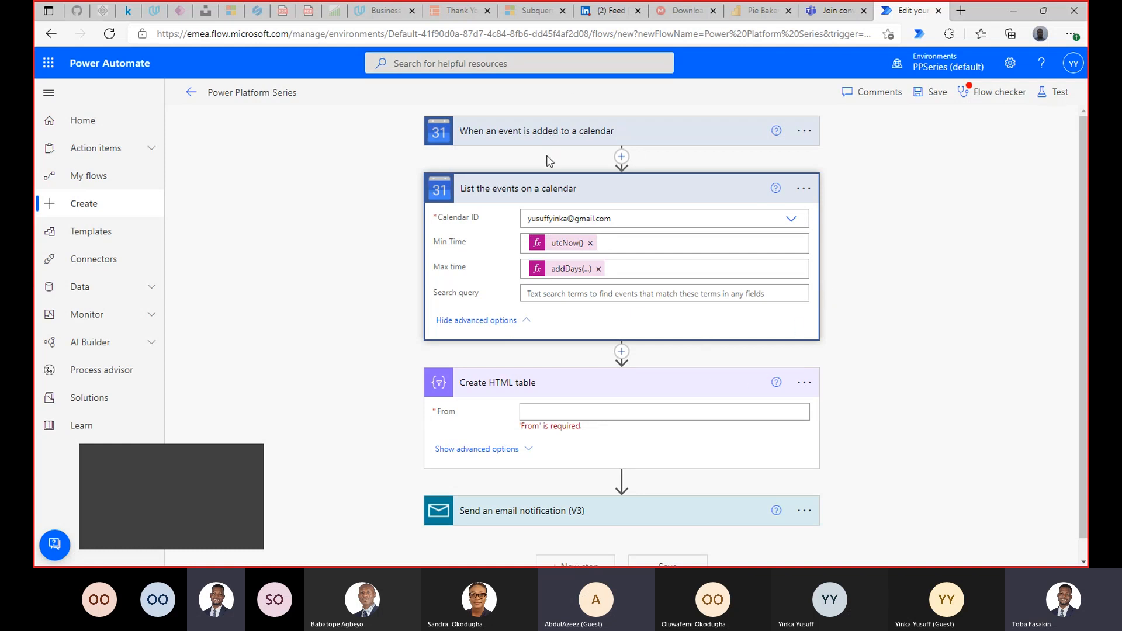
left_click(552, 188)
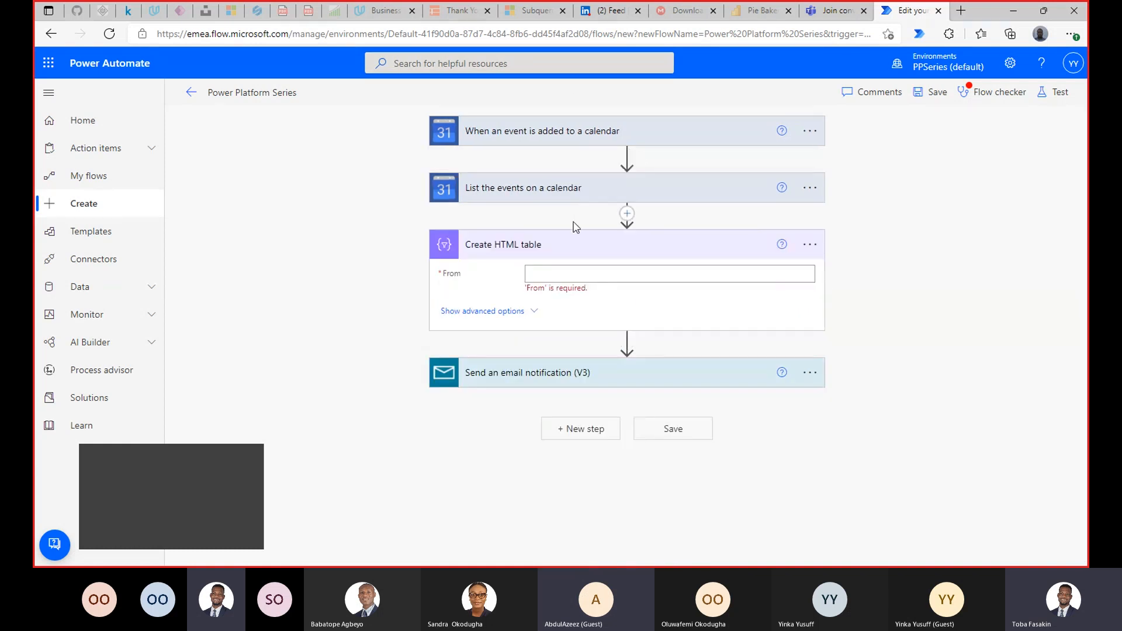
- Fill the Create HTML table action's From field with the Event List Event End Date-time dynamic content
left_click(600, 269)
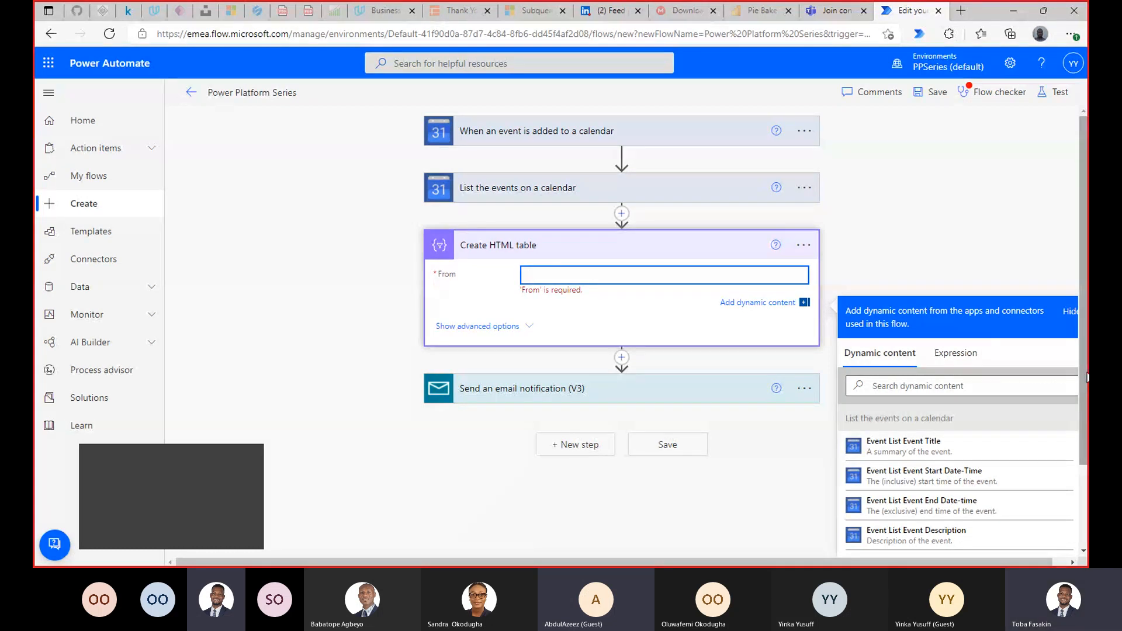
scroll(1087, 377, "down", 2)
scroll(1087, 376, "down", 1)
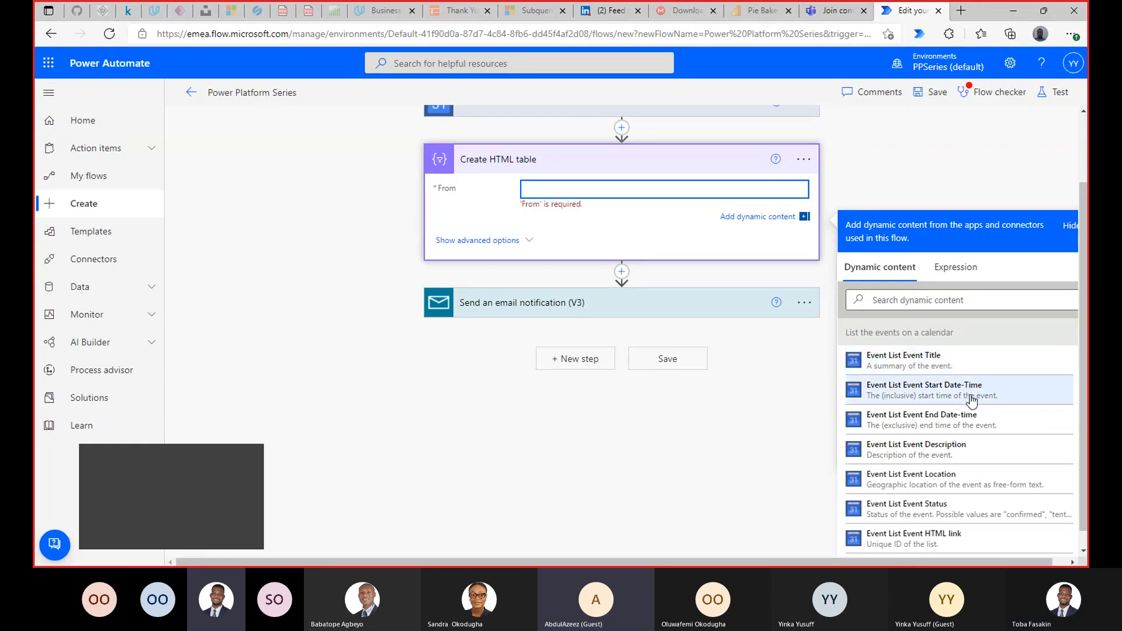
left_click(972, 418)
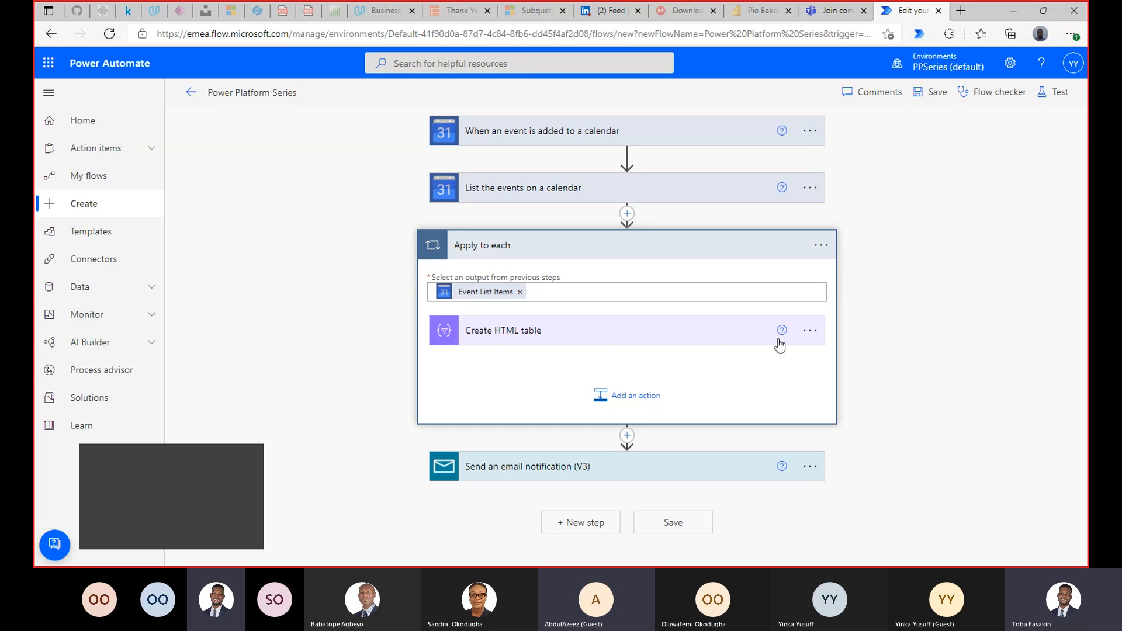
- Try Custom columns in the Create HTML table action's advanced options and set Columns back to Automatic
left_click(547, 331)
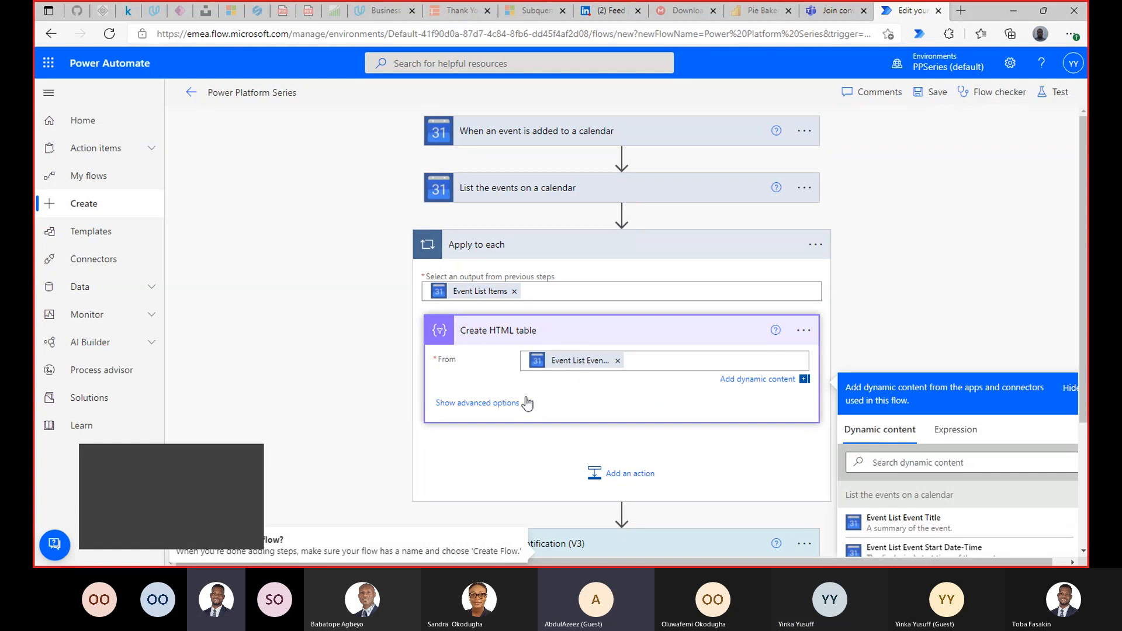
left_click(526, 402)
left_click(524, 398)
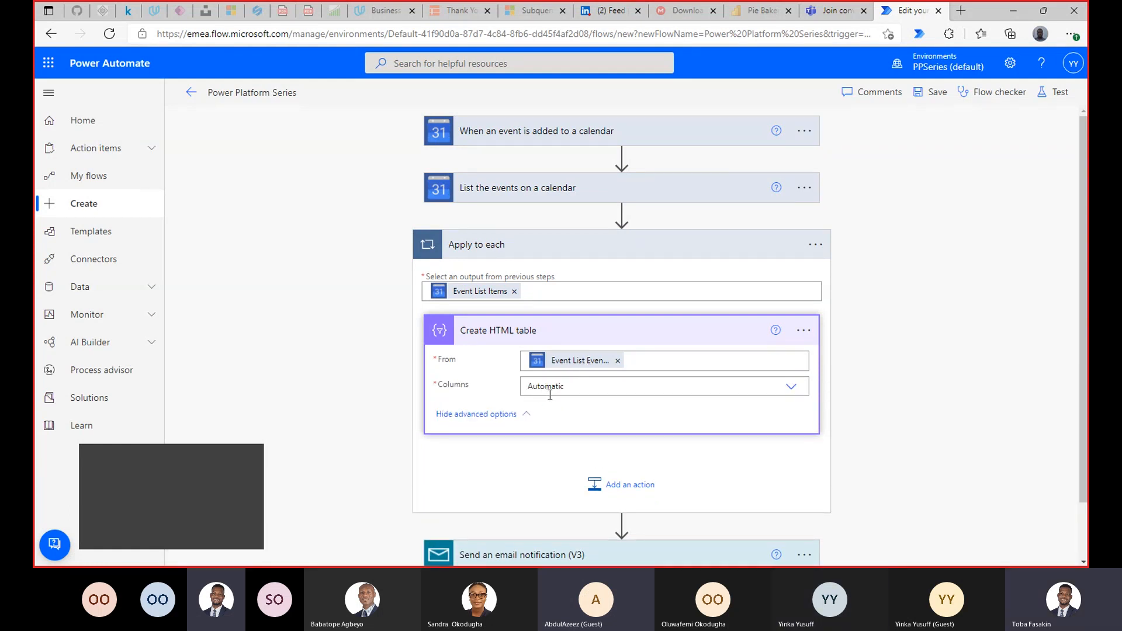
left_click(556, 393)
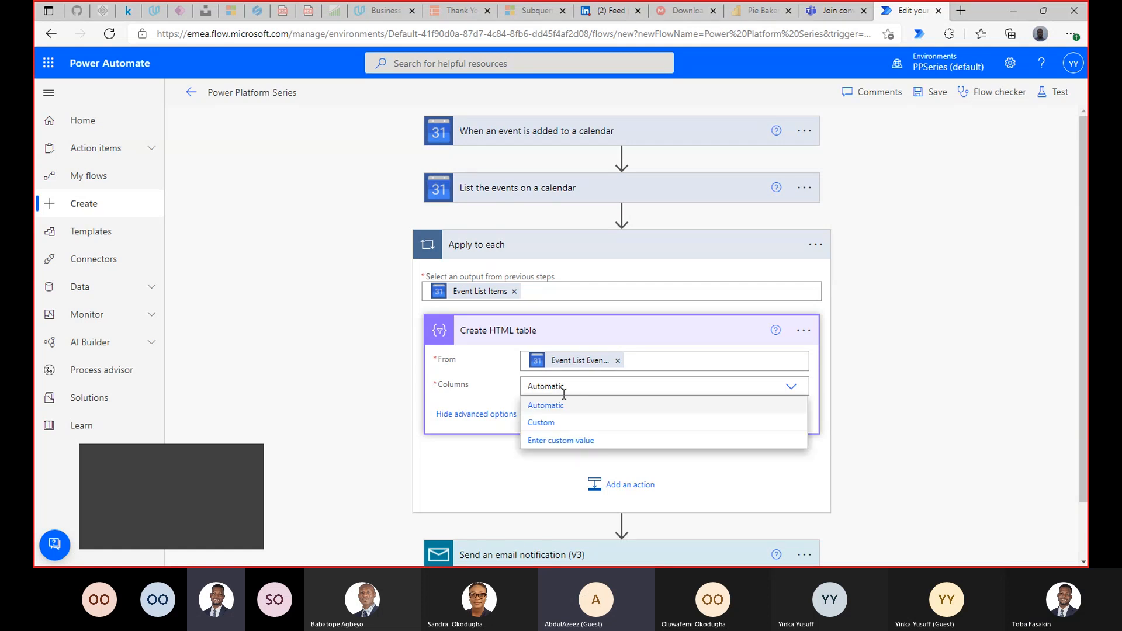
left_click(575, 421)
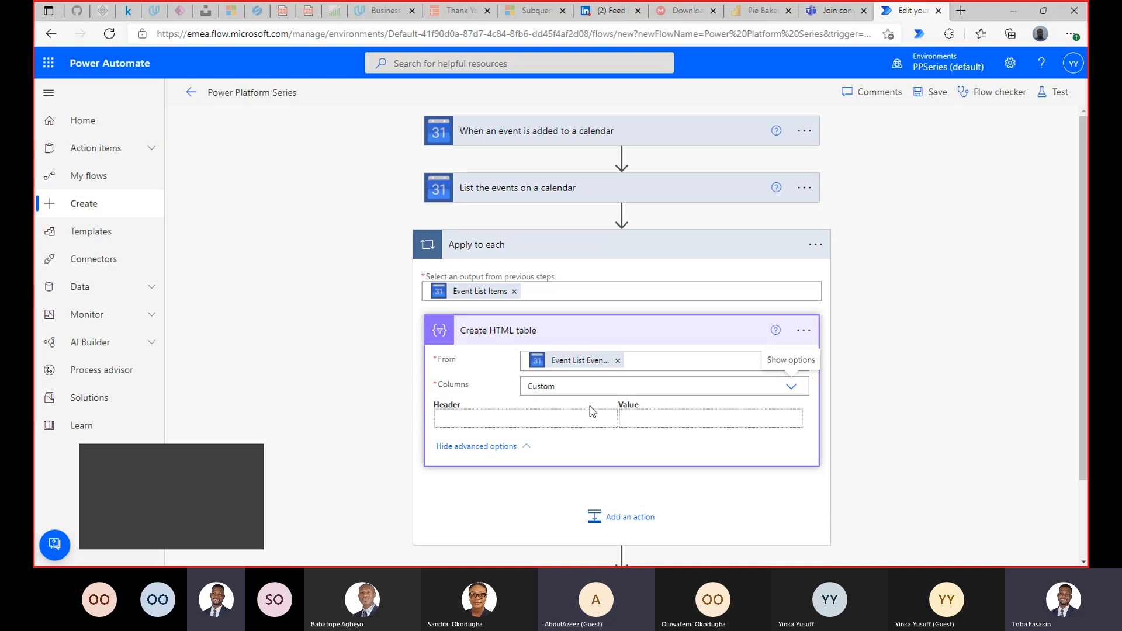
left_click(593, 387)
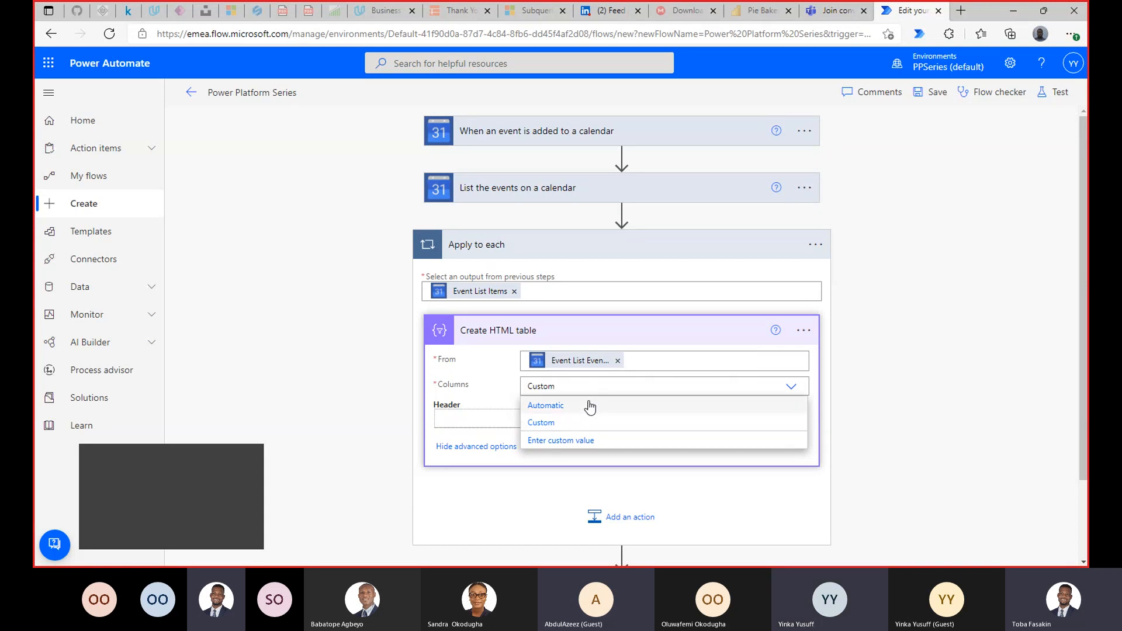
left_click(590, 405)
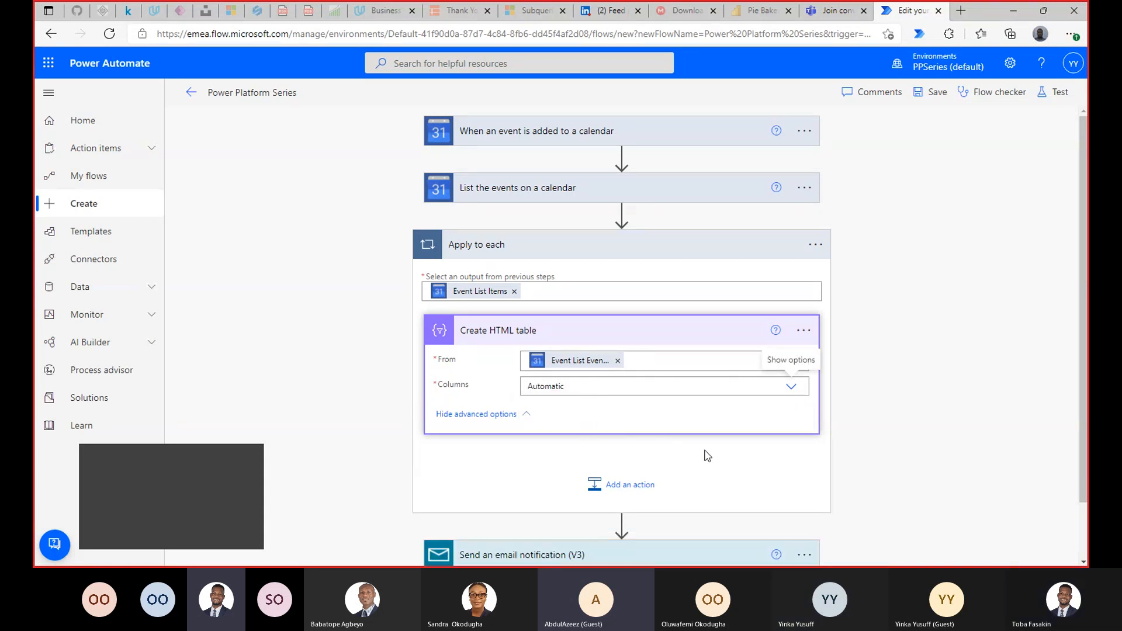
- Save the flow and run it with a manual test, reloading the run results page
scroll(1084, 526, "down", 2)
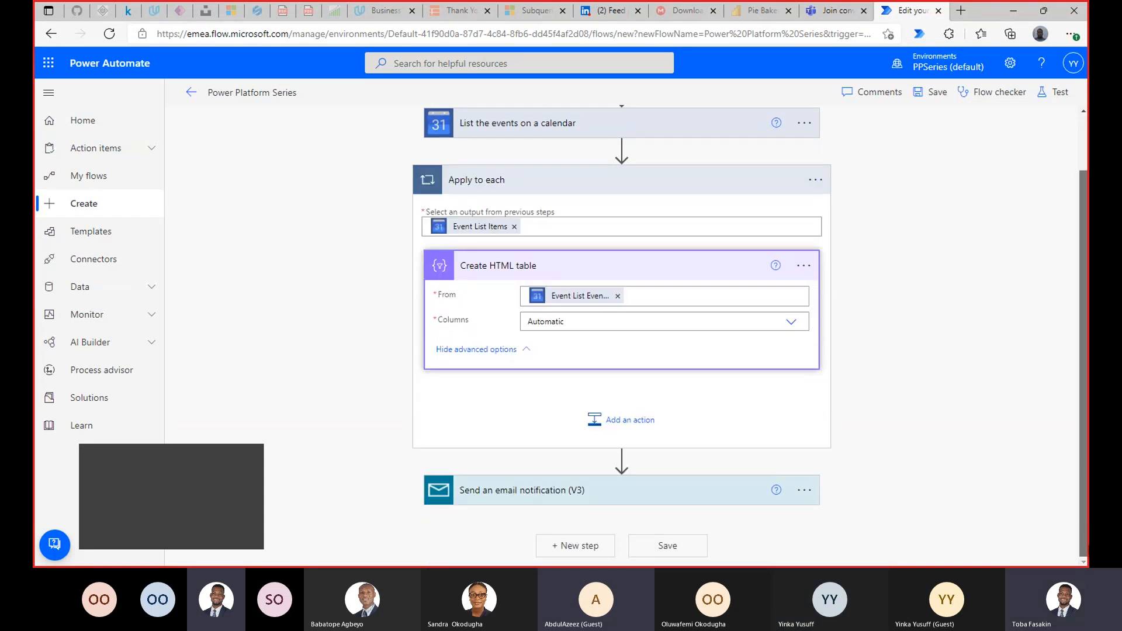
left_click(665, 543)
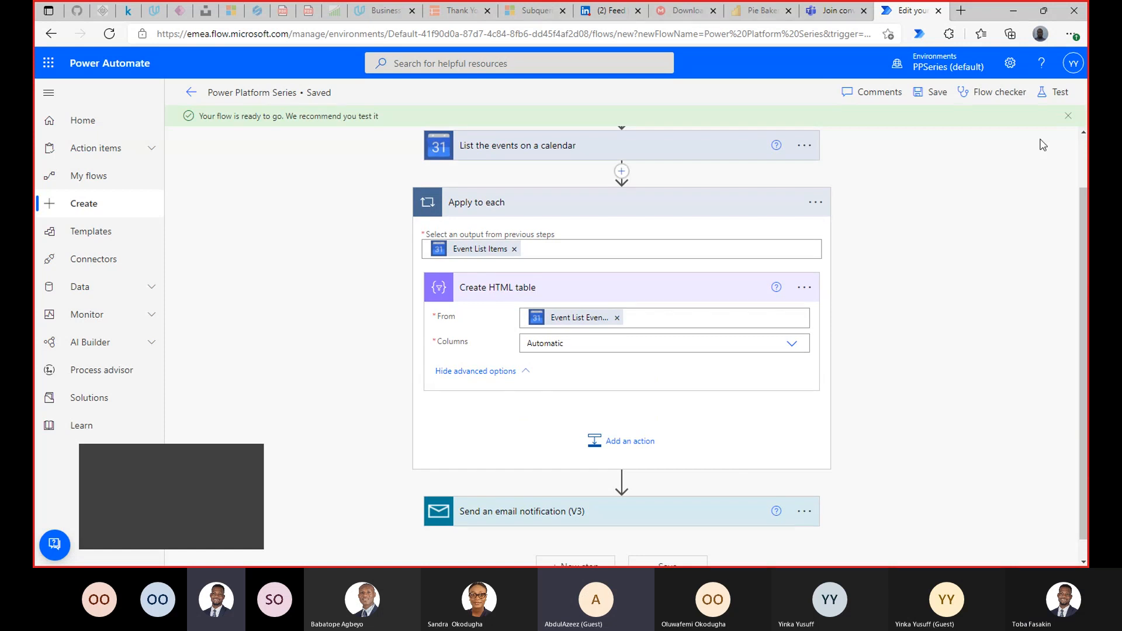
left_click(1059, 95)
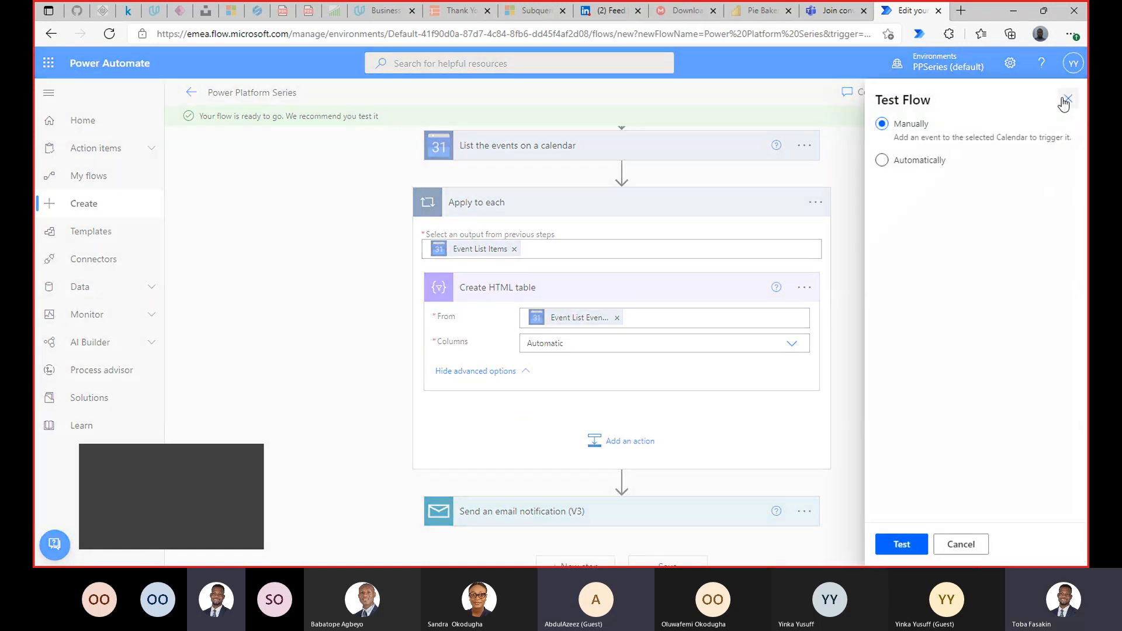
left_click(900, 544)
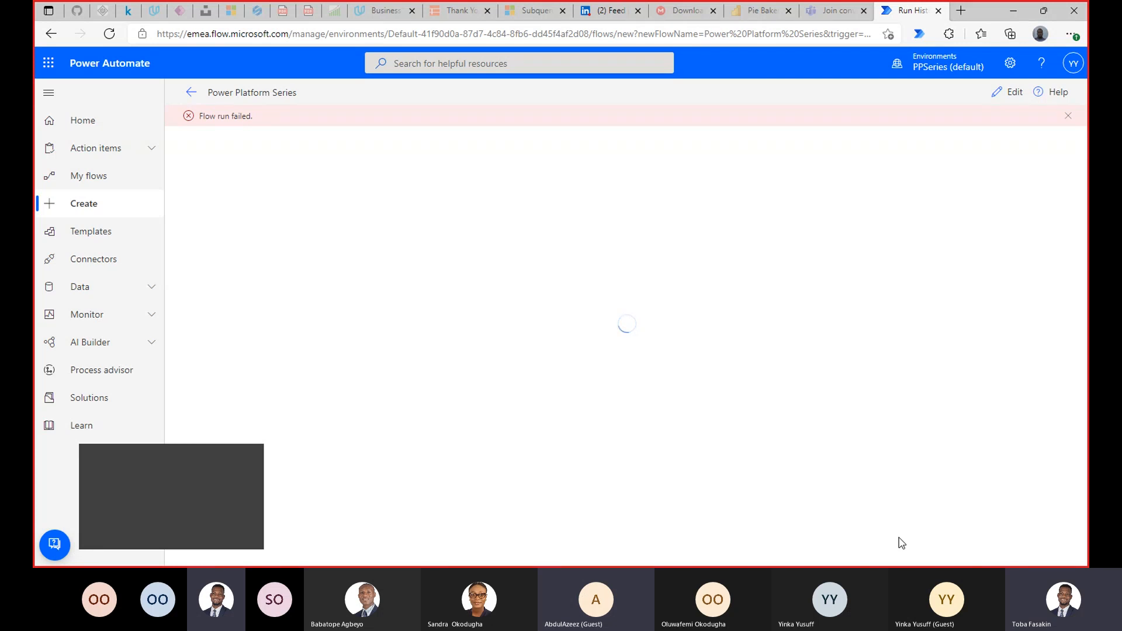
key("ctrl+minus")
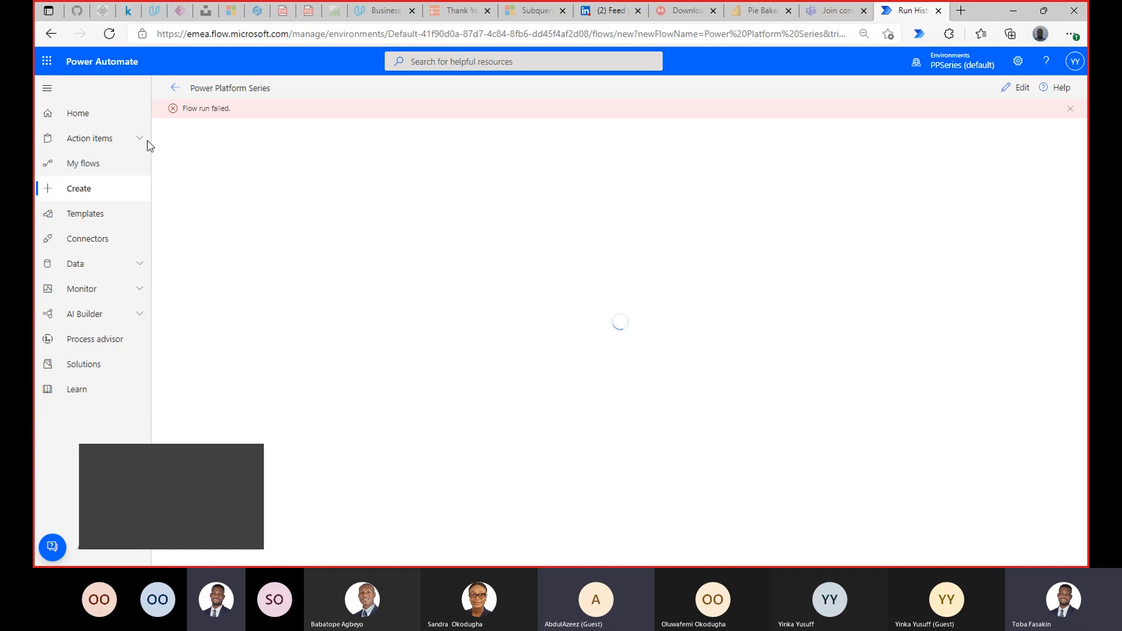
left_click(108, 34)
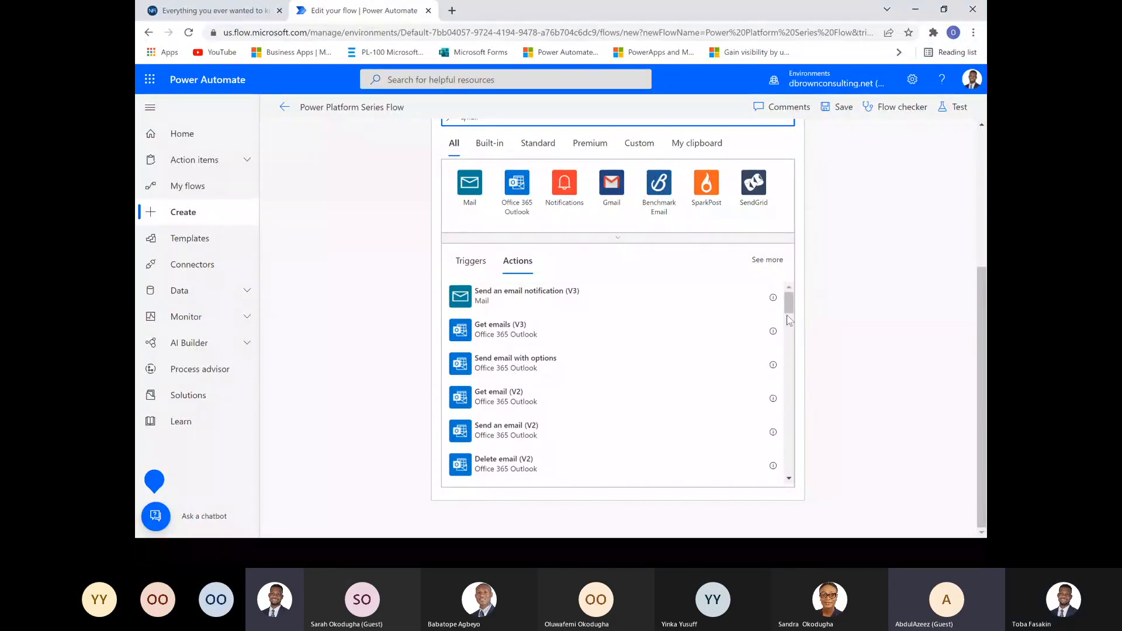
scroll(788, 320, "down", 3)
left_click_drag(788, 332, 788, 301)
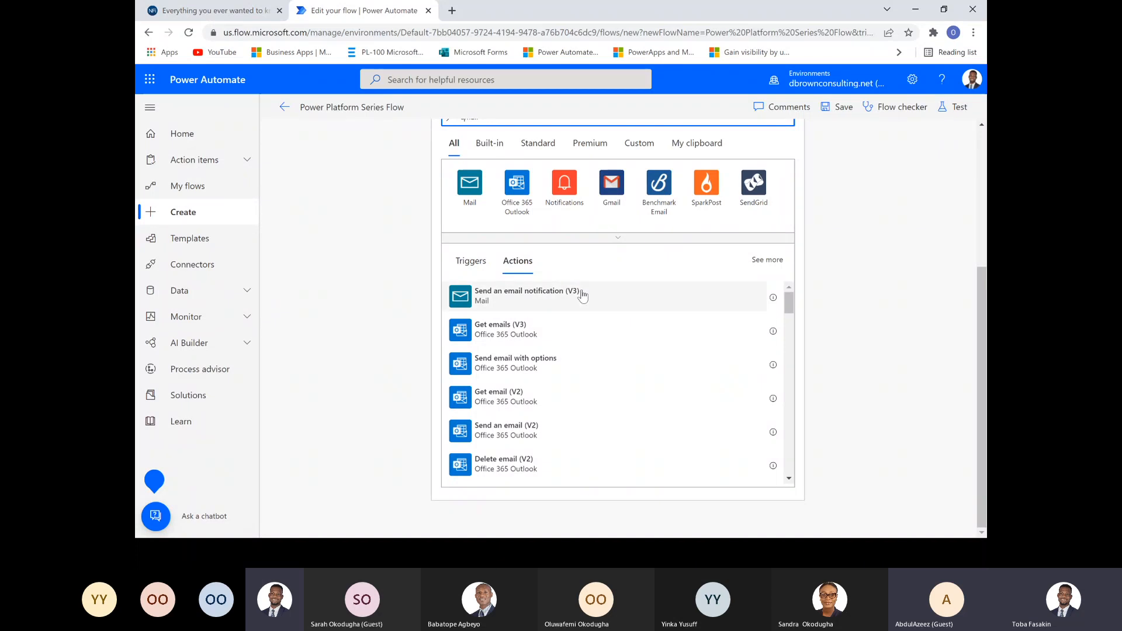
scroll(581, 299, "down", 1)
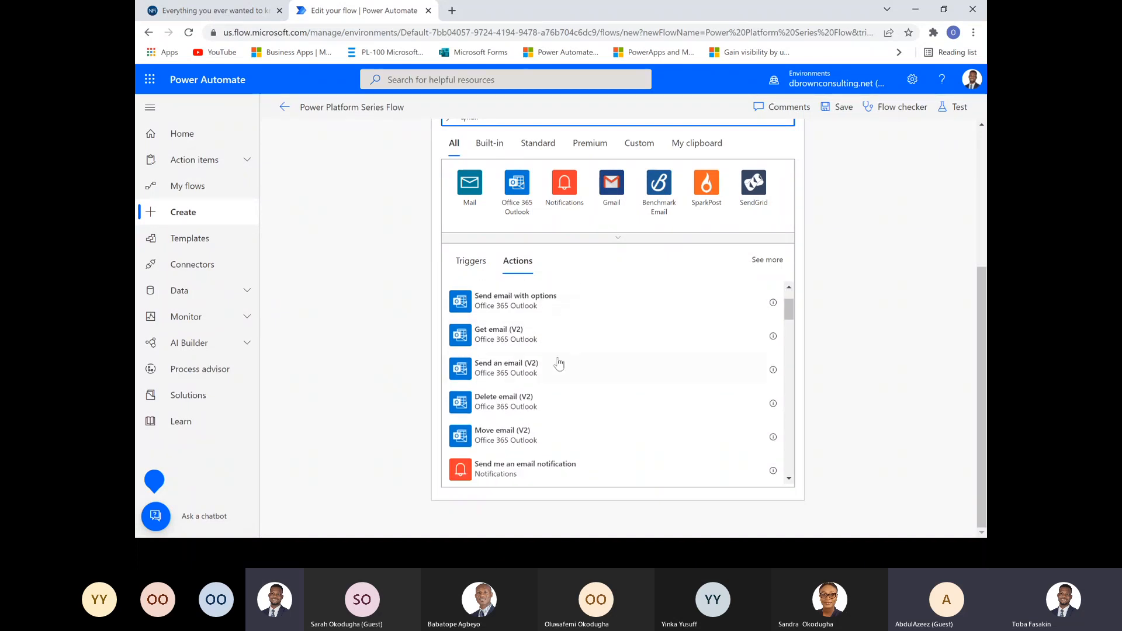
left_click(555, 367)
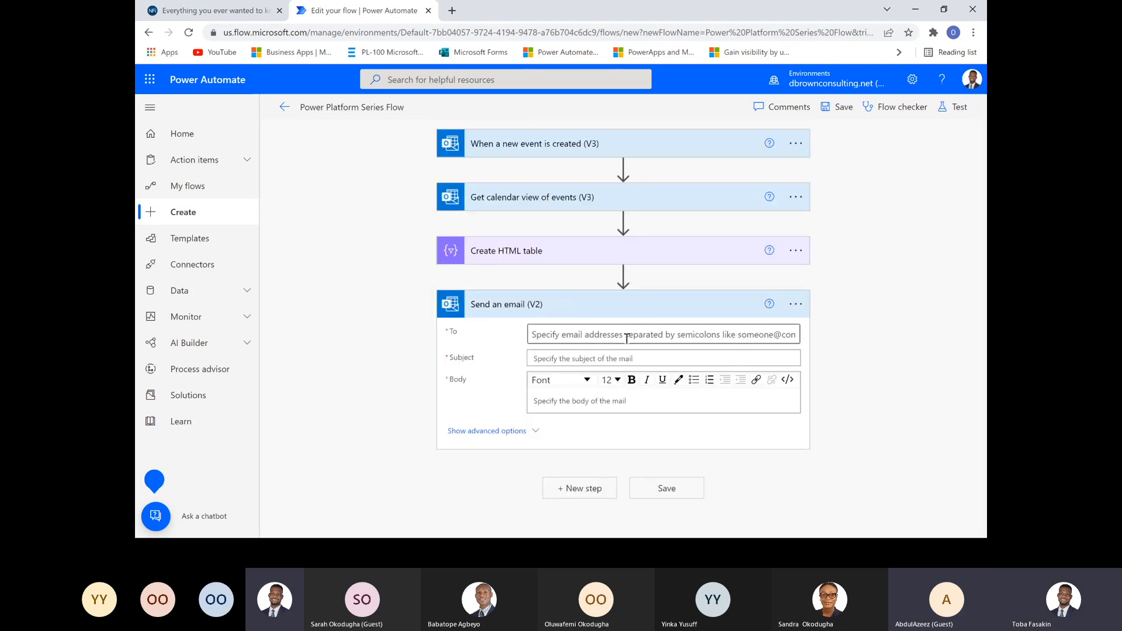
left_click(627, 338)
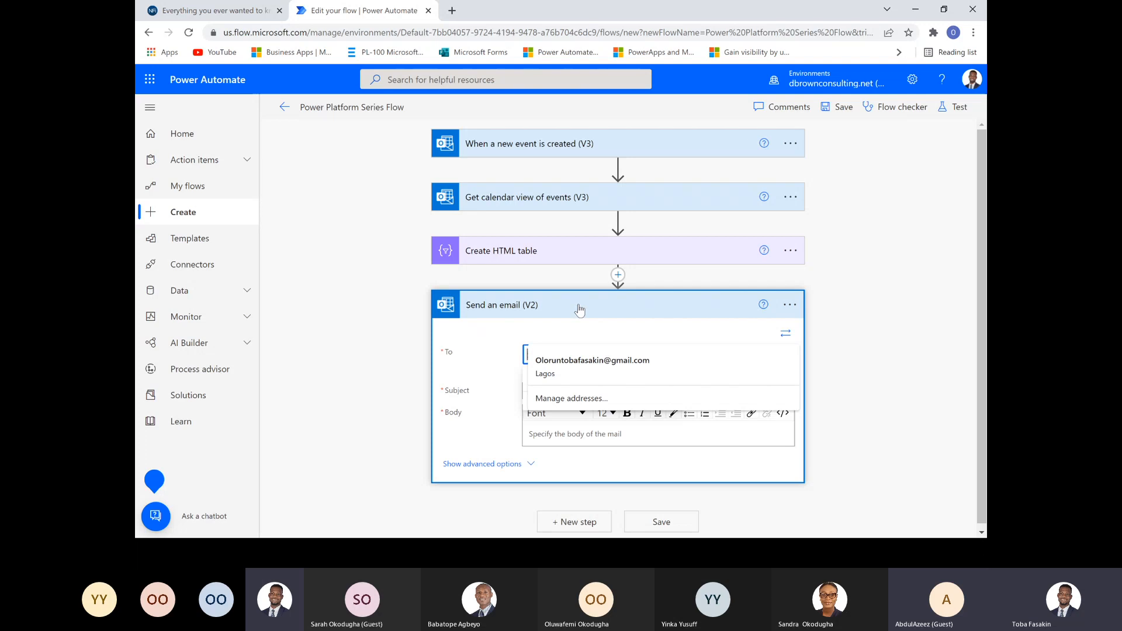
type("tfasak")
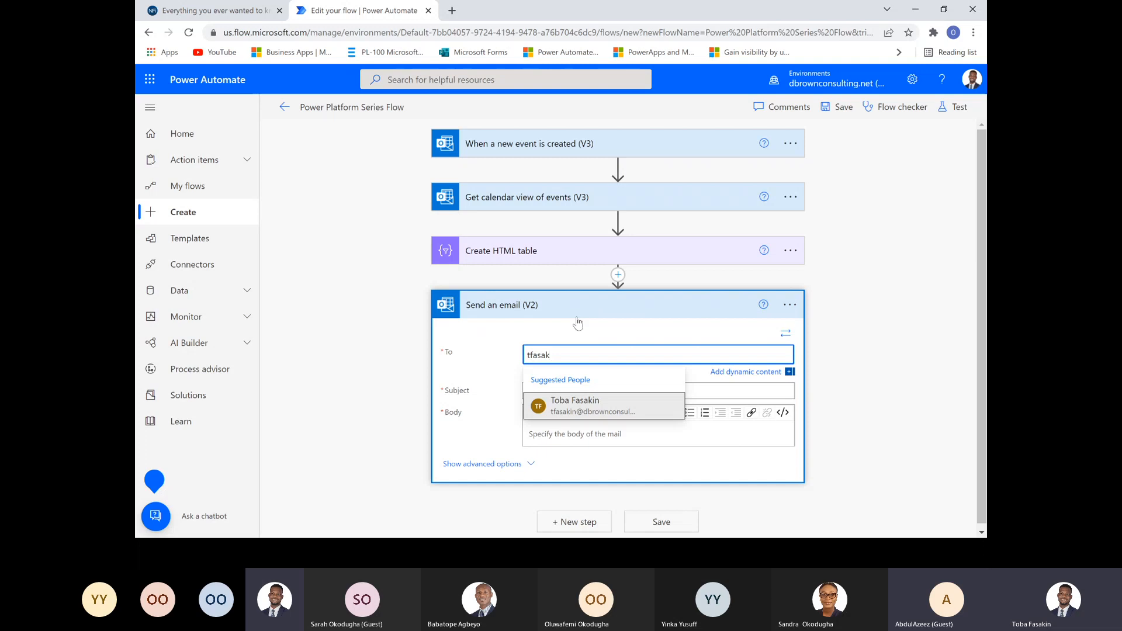
left_click(578, 409)
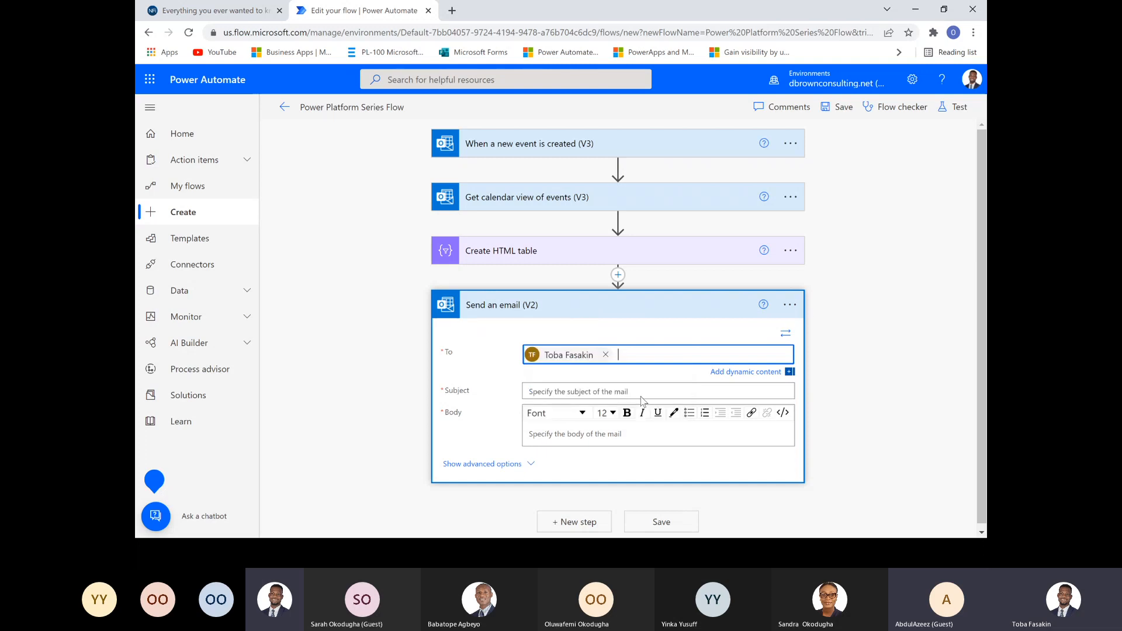
left_click(793, 305)
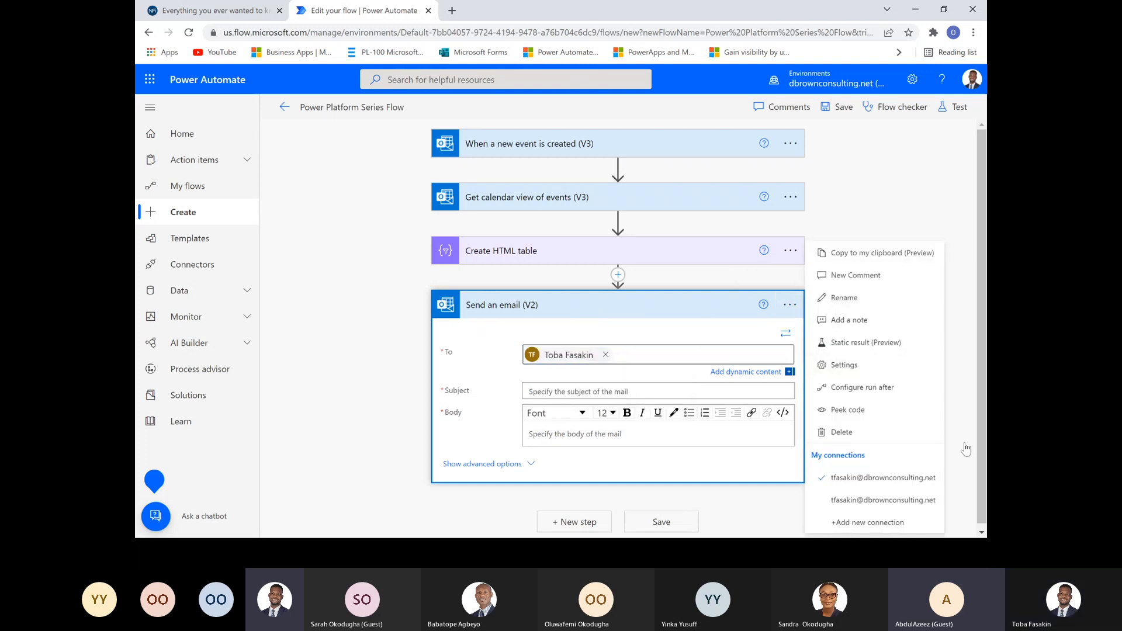
left_click(882, 439)
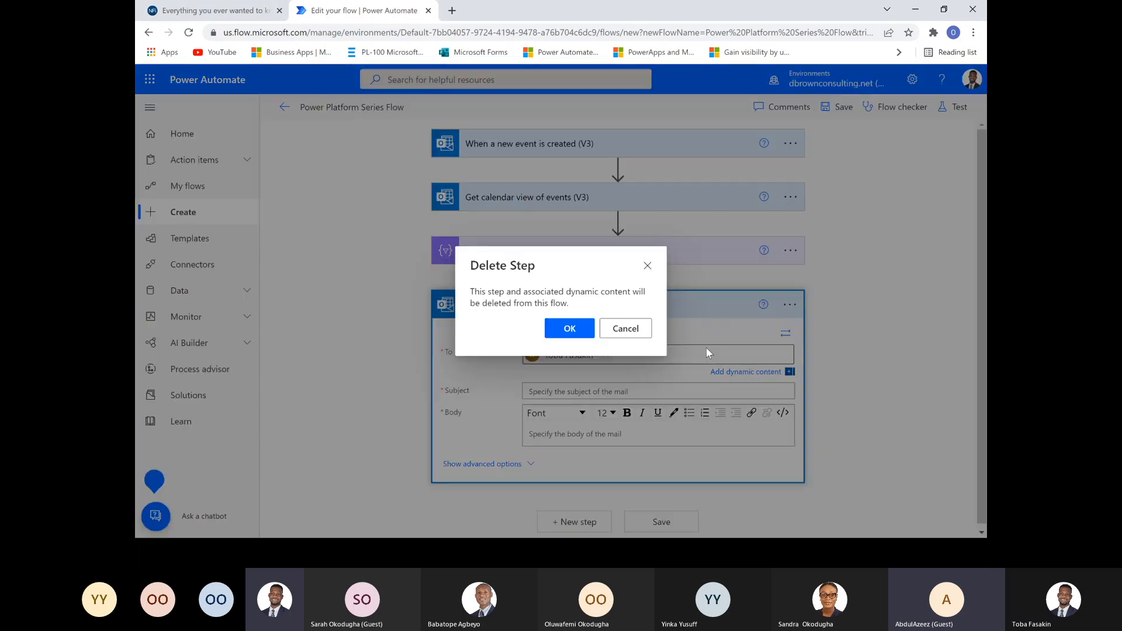
left_click(568, 330)
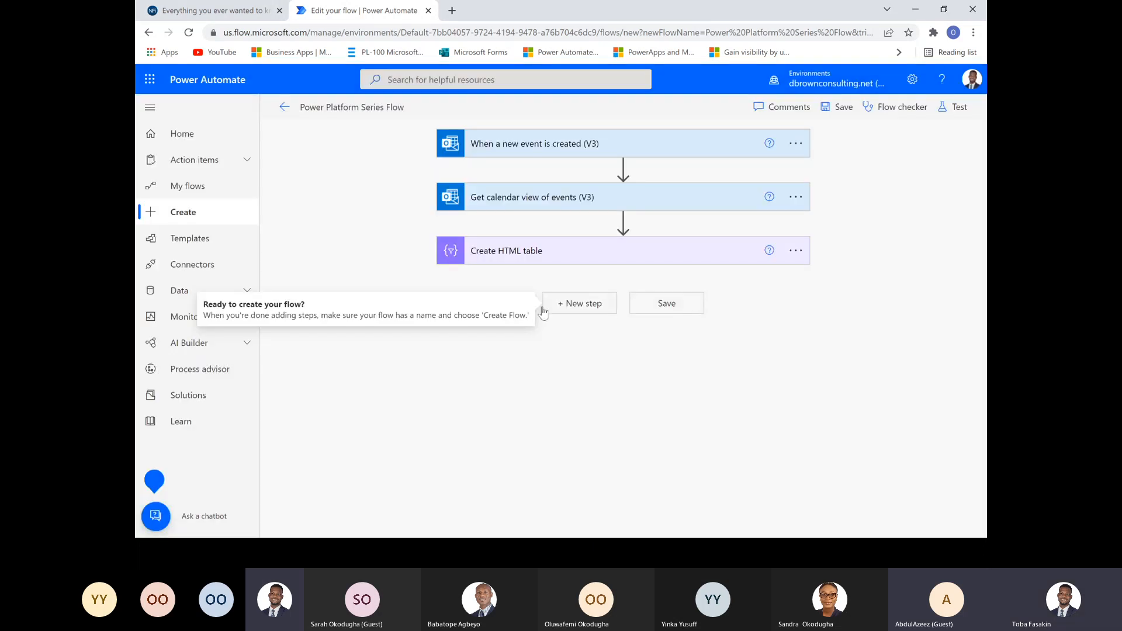
- Search the operations for "mail" and add the Office 365 Outlook Send an email (V2) action after Create HTML table
left_click(589, 315)
type("mail")
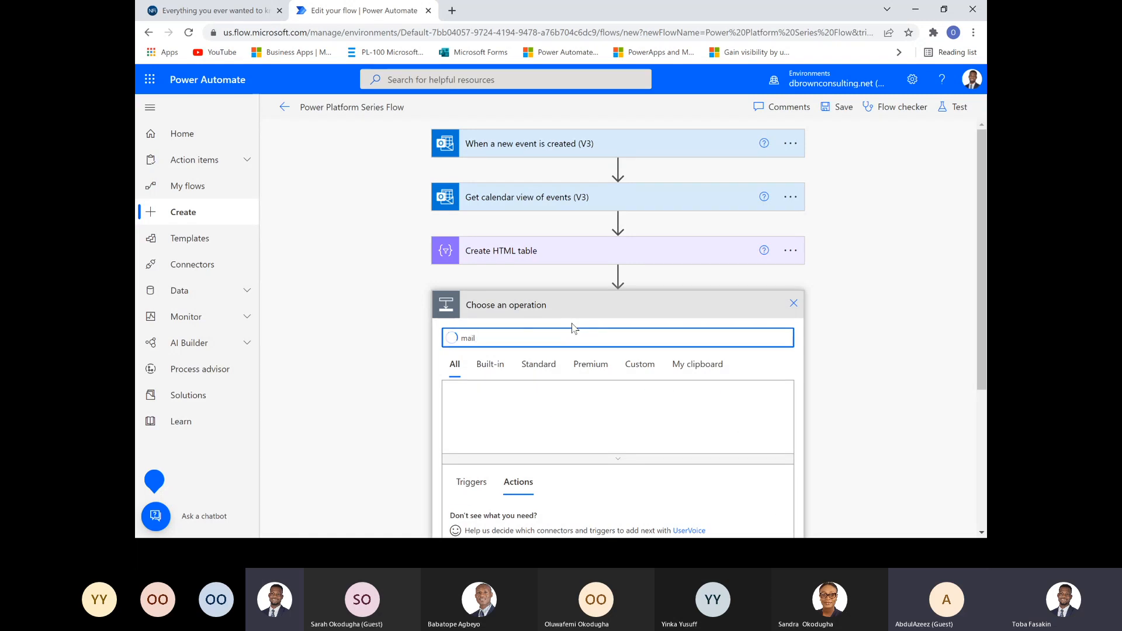
scroll(649, 413, "down", 1)
scroll(557, 471, "down", 1)
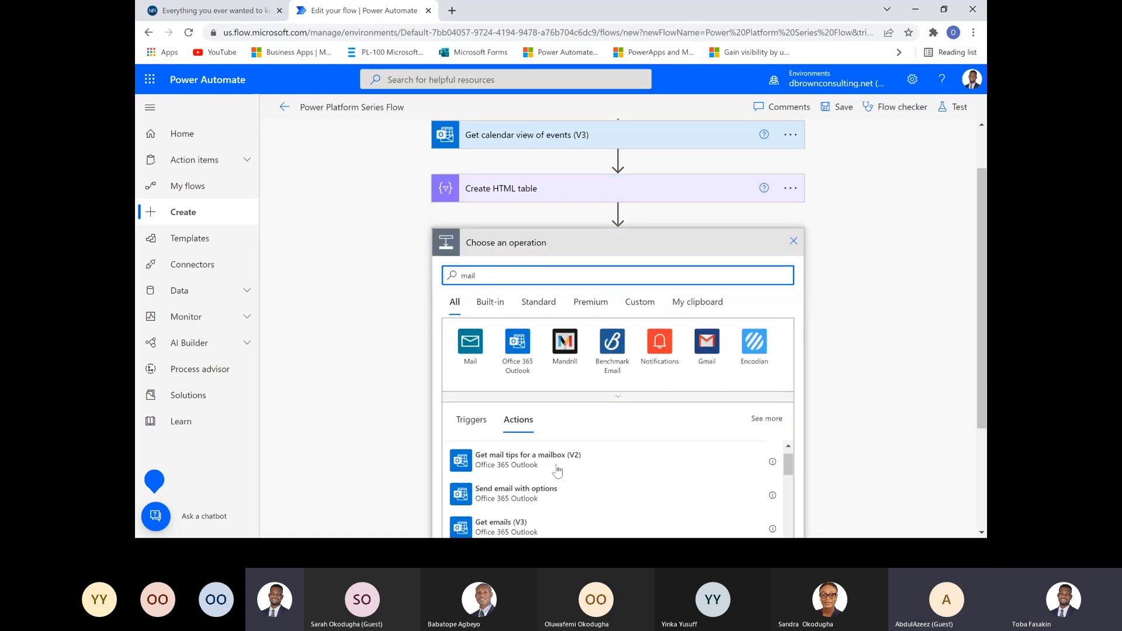
scroll(556, 472, "down", 2)
scroll(553, 473, "down", 1)
scroll(548, 493, "down", 3)
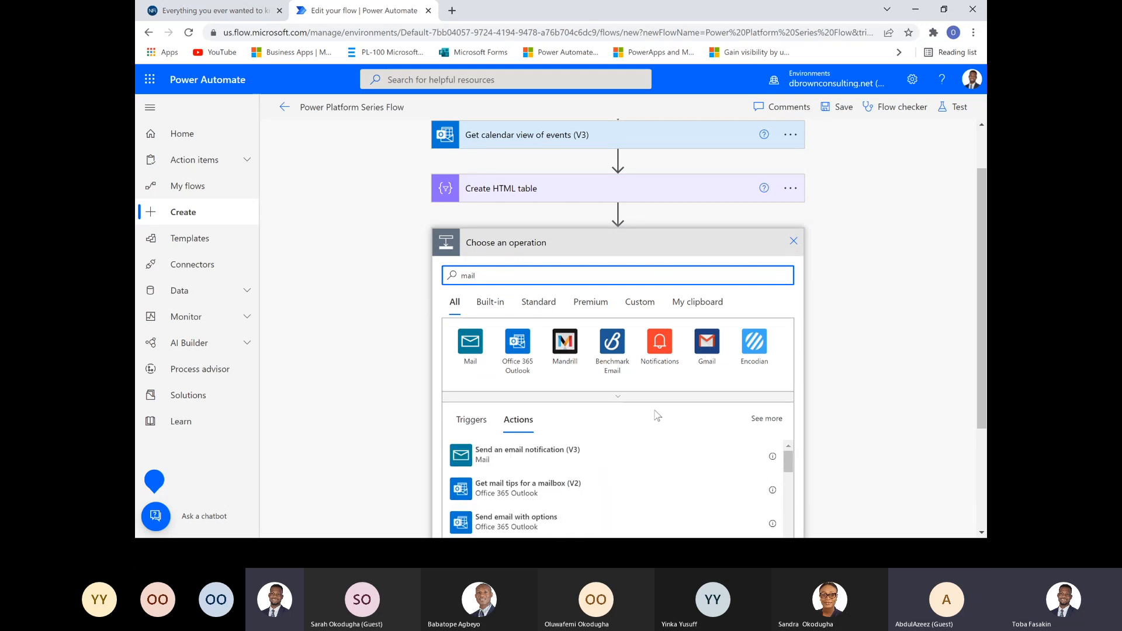
left_click_drag(982, 318, 973, 422)
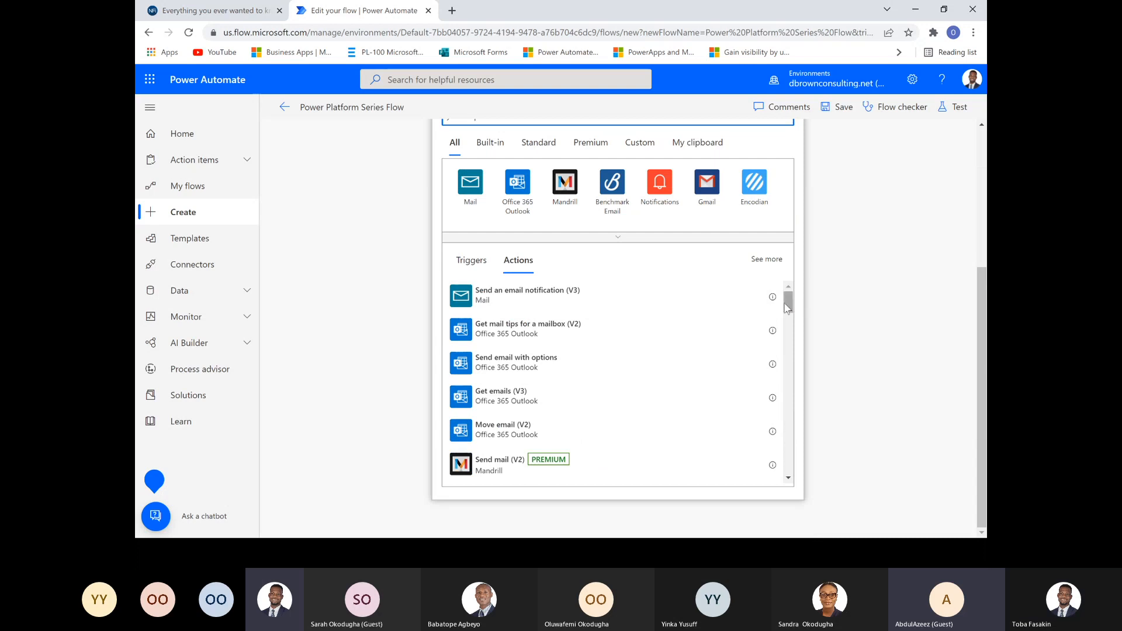
left_click_drag(786, 307, 786, 323)
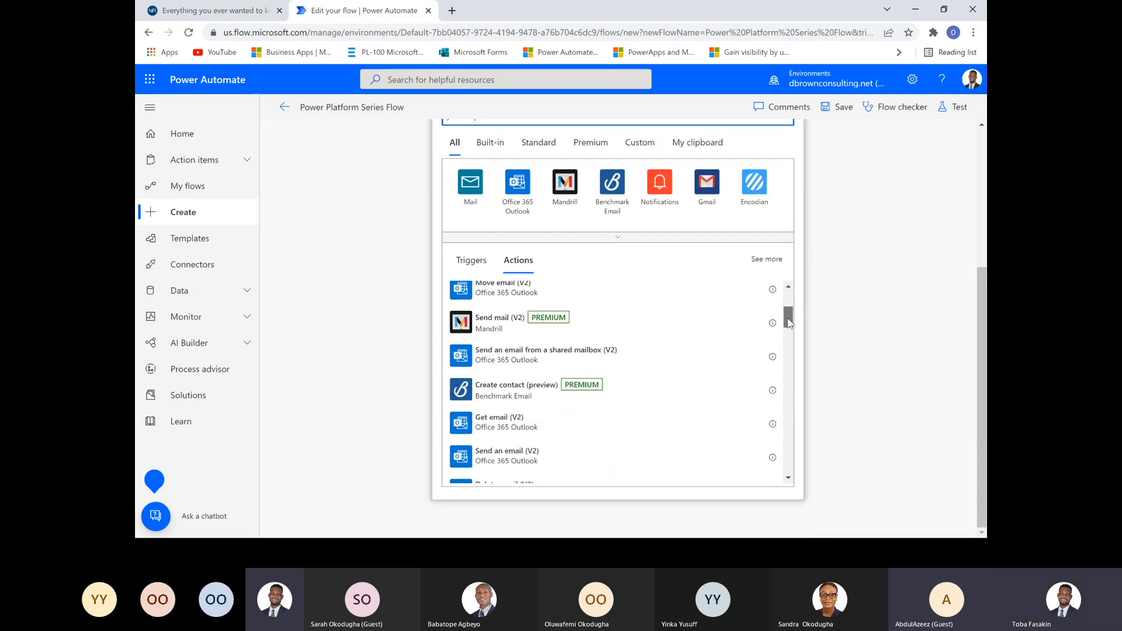
left_click(547, 461)
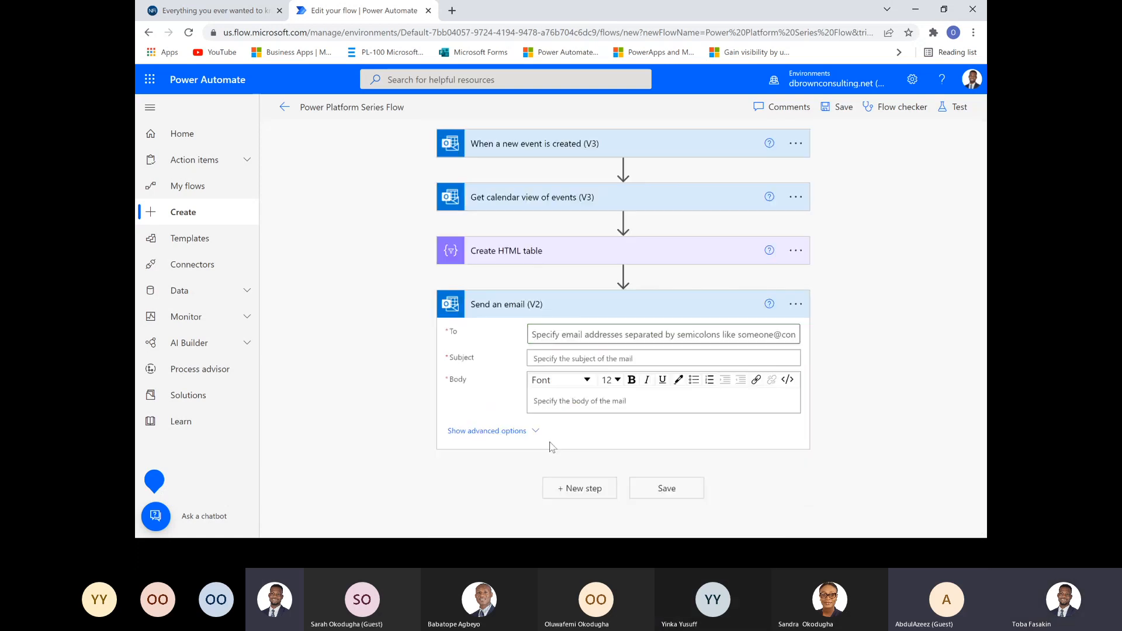
- Choose the suggested person as the email's recipient and set the subject to "The list of my headache"
left_click(598, 335)
type("tfasa")
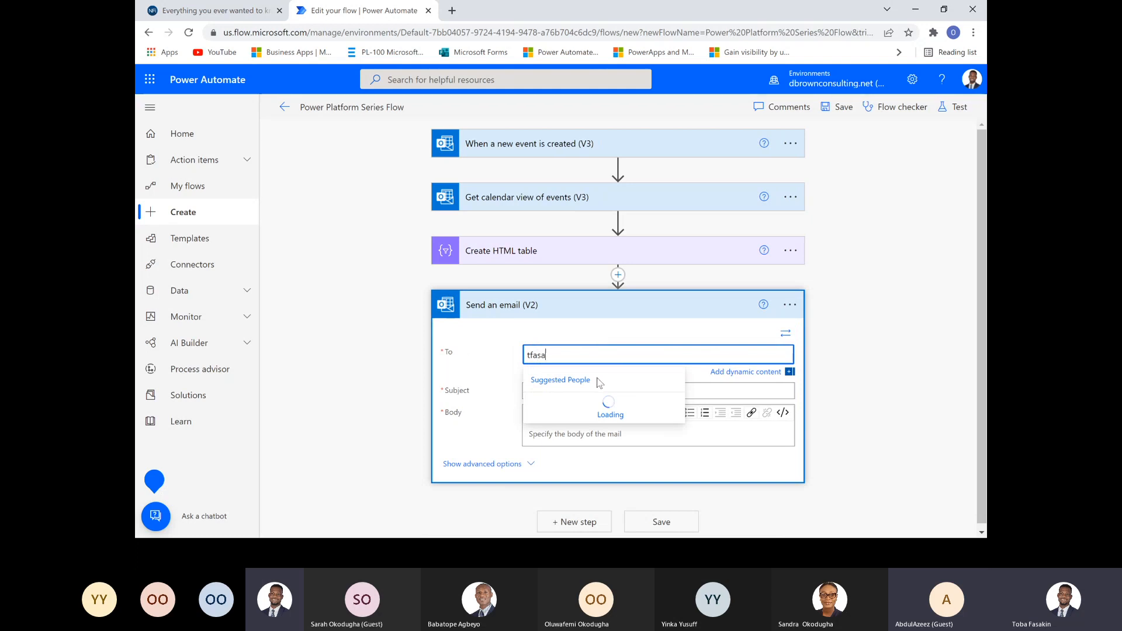
left_click(578, 403)
left_click(566, 393)
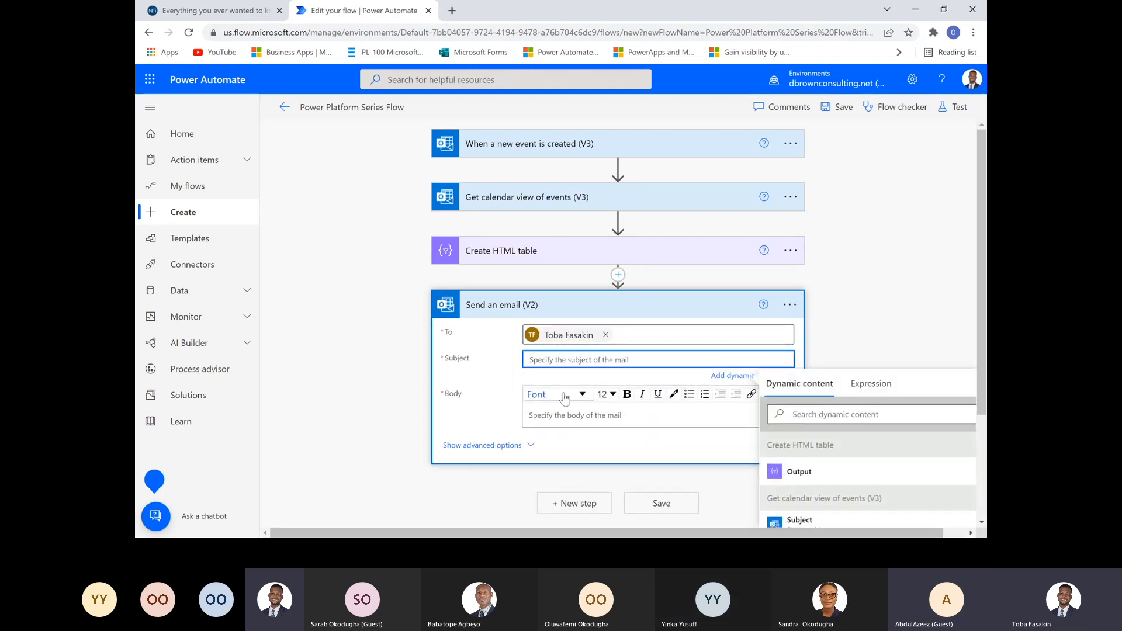
type("Th")
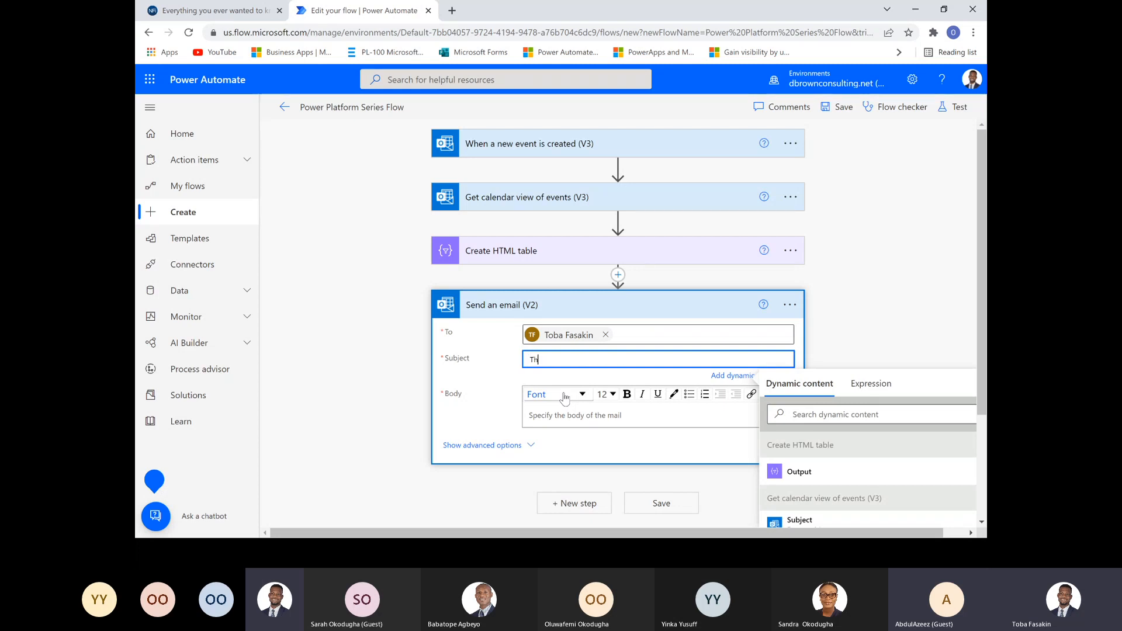
type("e list of my headache")
- Write the email body as a greeting to the recipient followed by "please find below, your schedule for the week" and a line break
left_click(575, 416)
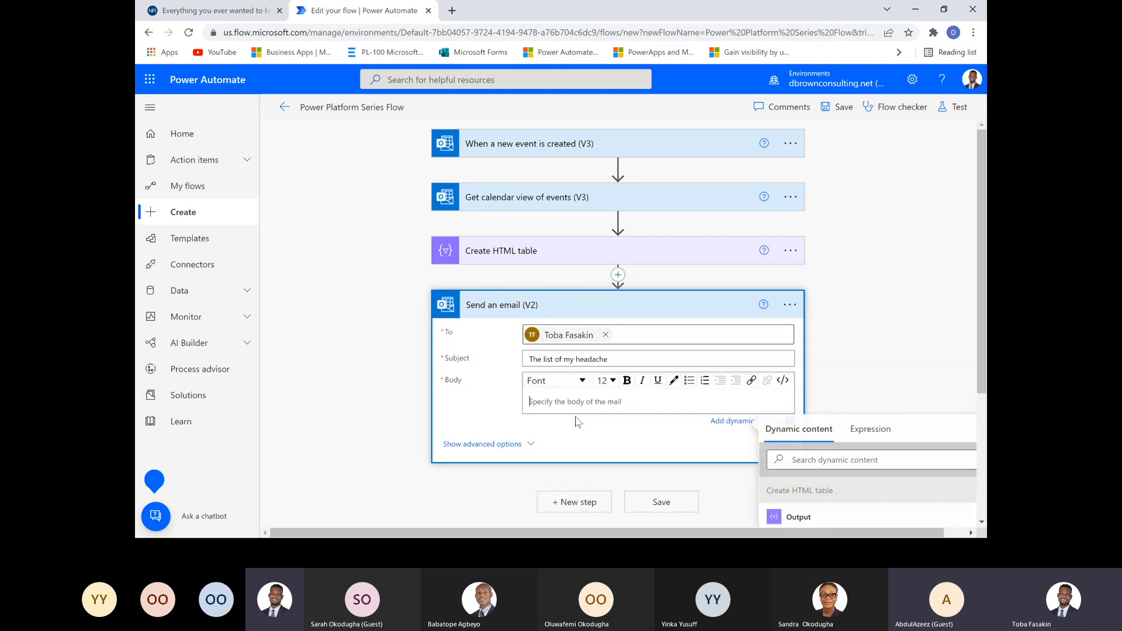
type("Dear Toba, ")
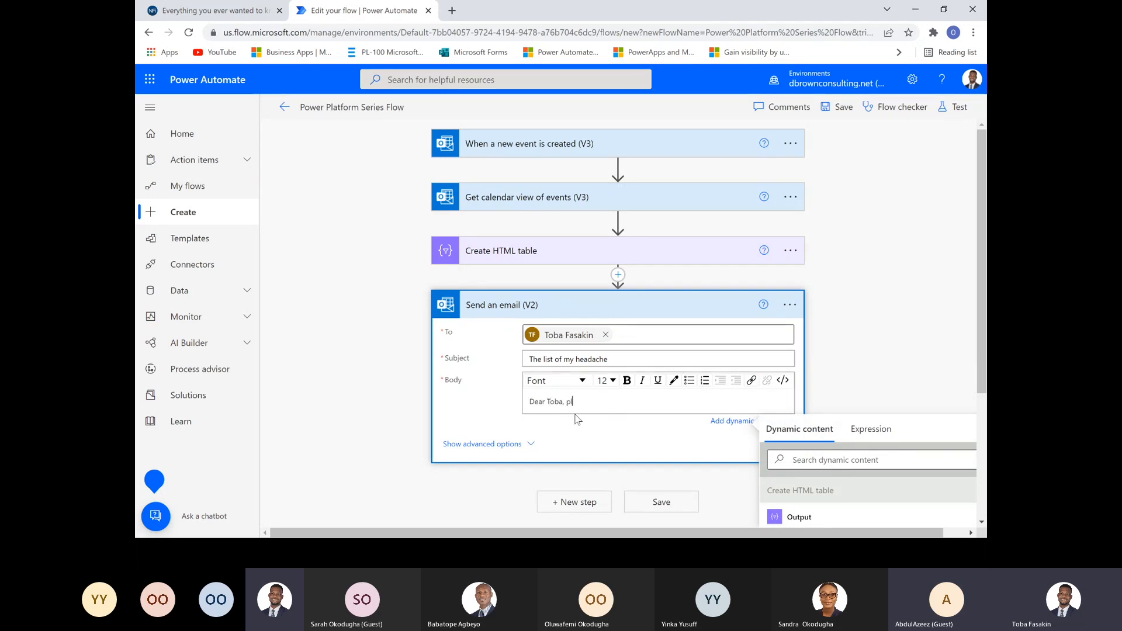
type("please find belowm")
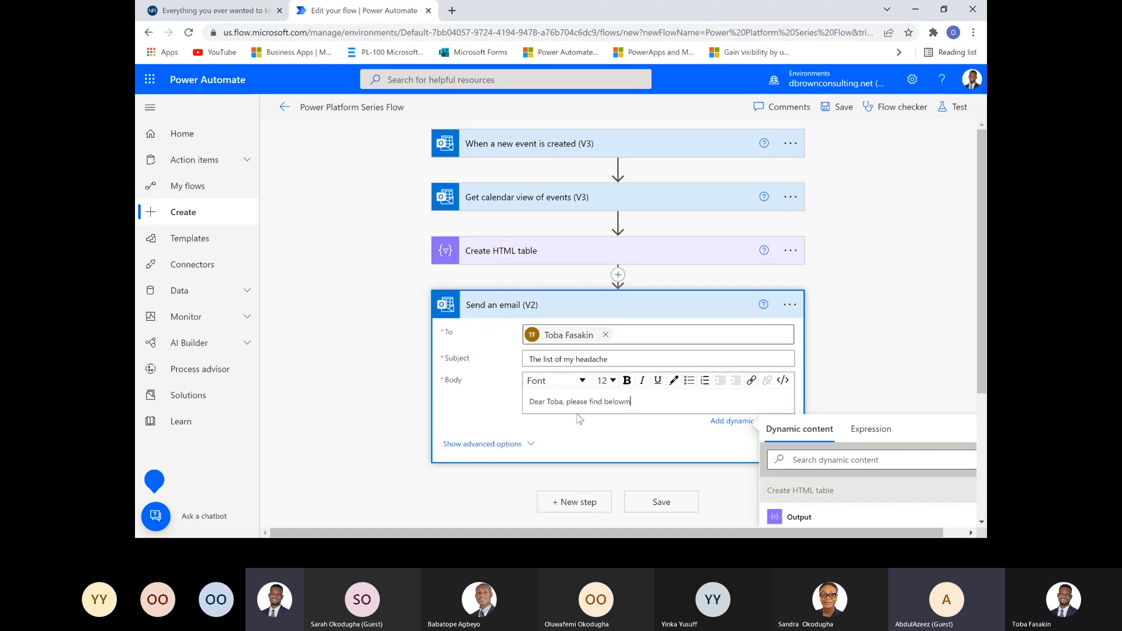
type(" youe")
type(" schedule for the week")
key("Return")
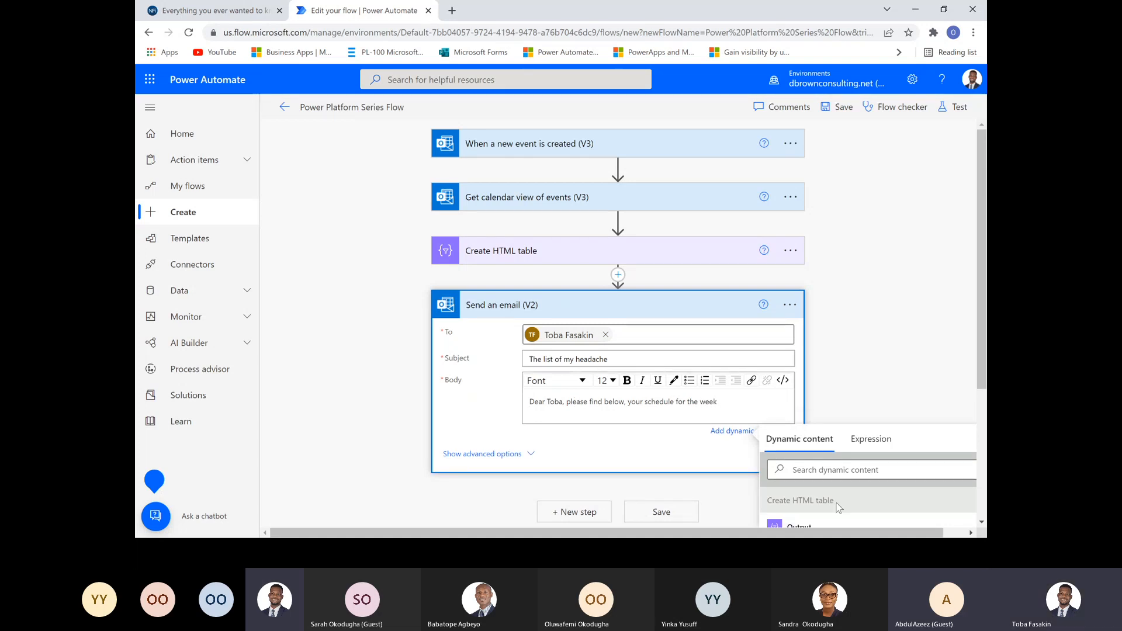
- Insert the Create HTML table Output below the text in the email body and save the flow
left_click(806, 524)
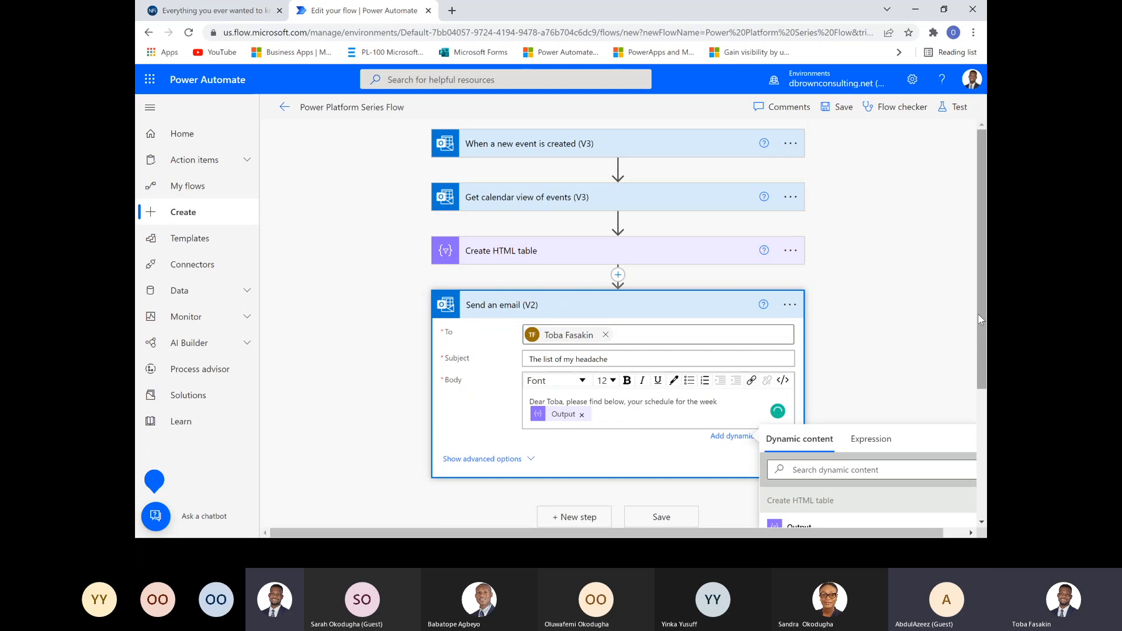
scroll(670, 325, "down", 3)
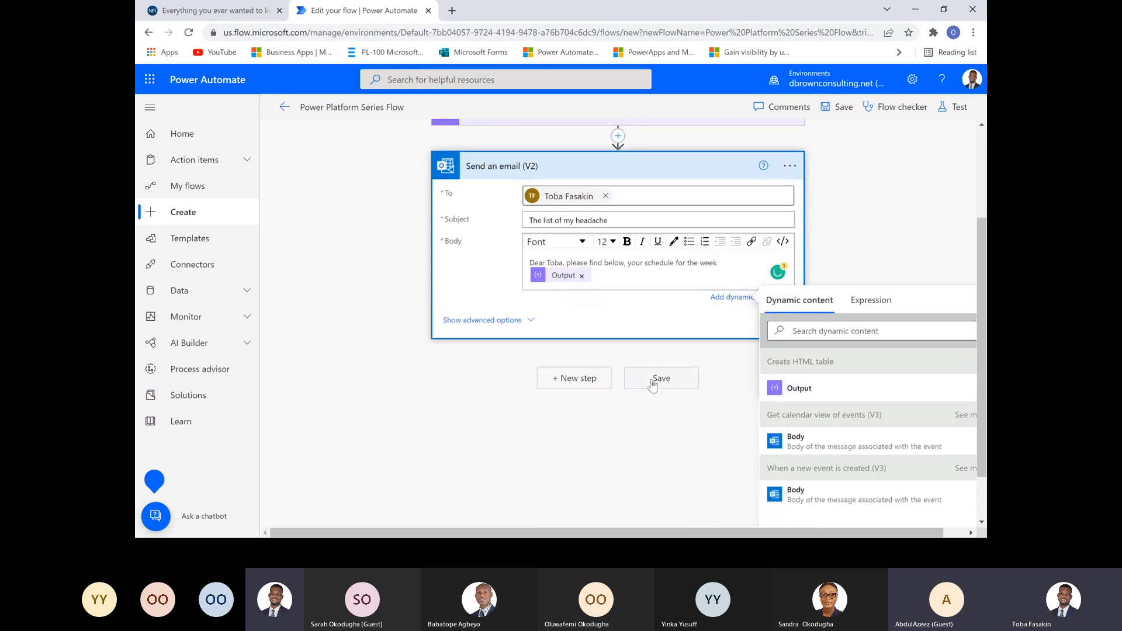
left_click(659, 379)
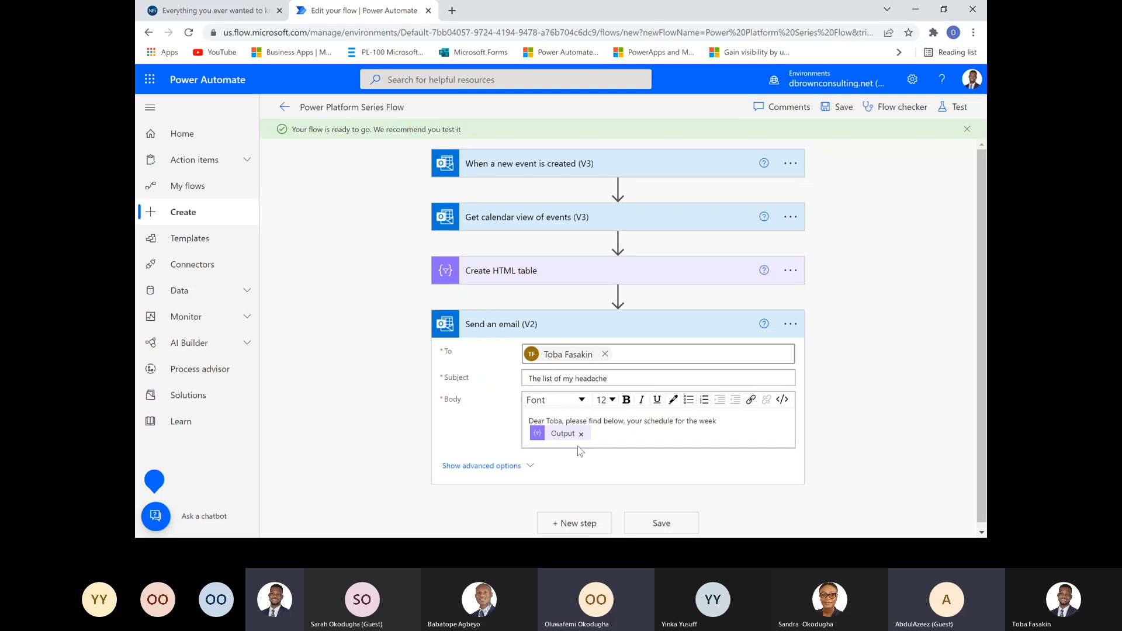
- Review the Create HTML table action's source and custom columns alongside the Send an email (V2) settings
left_click(547, 277)
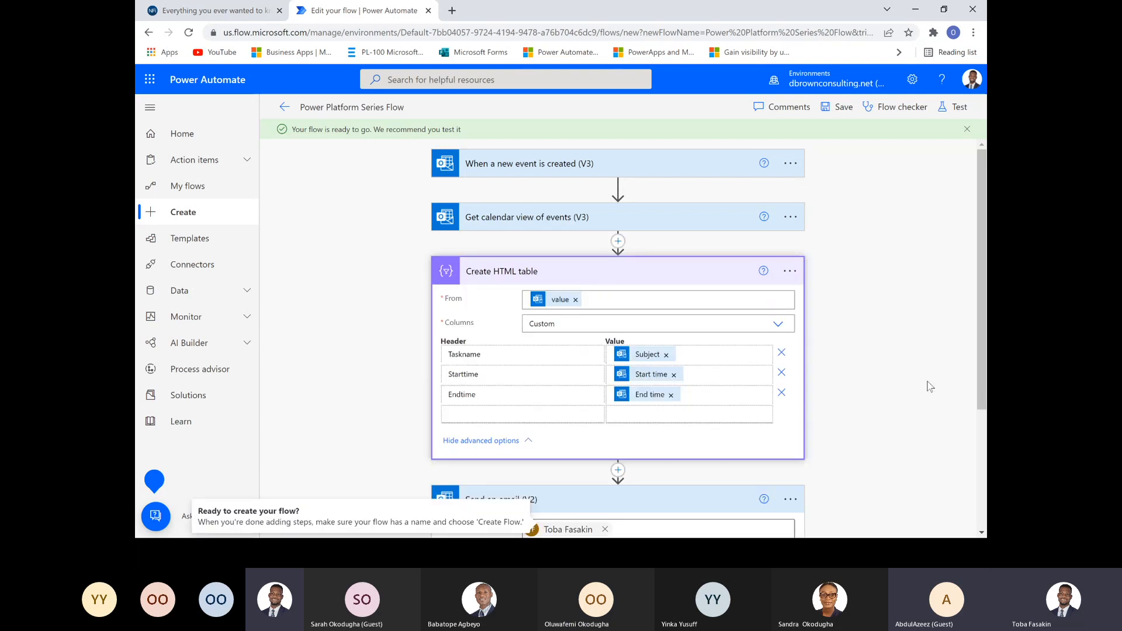
scroll(982, 455, "down", 3)
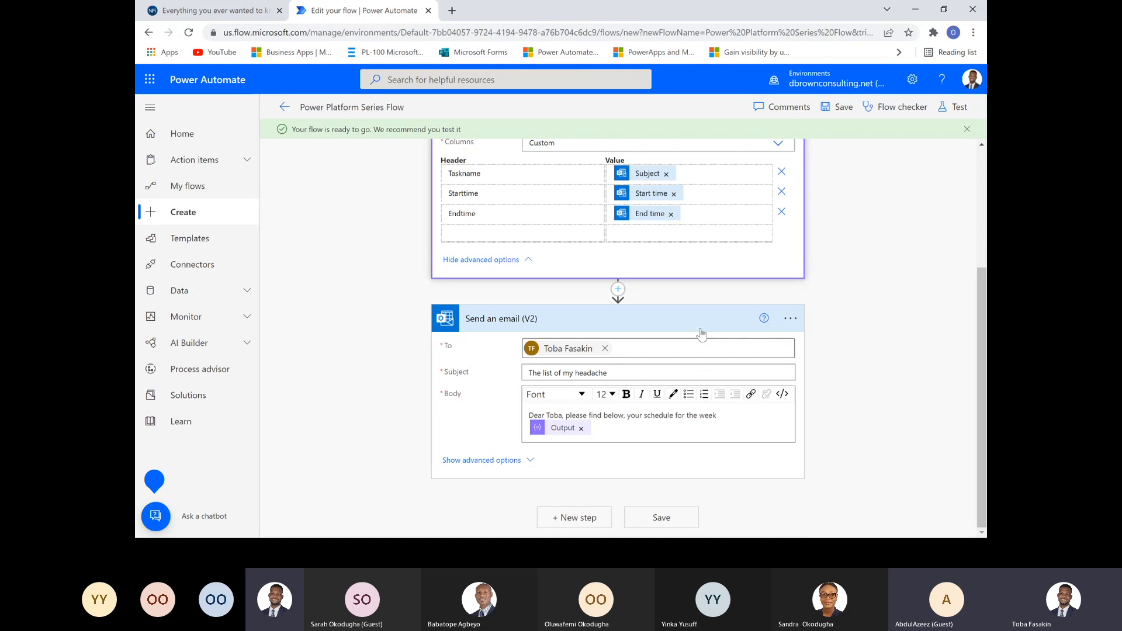
scroll(984, 346, "up", 1)
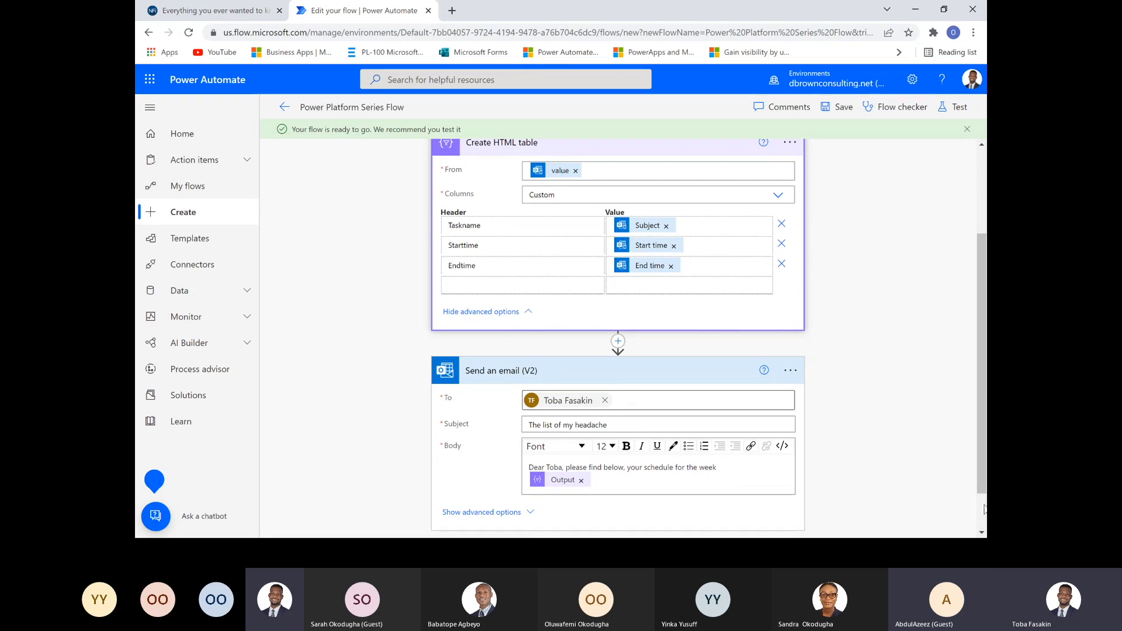
scroll(984, 508, "down", 1)
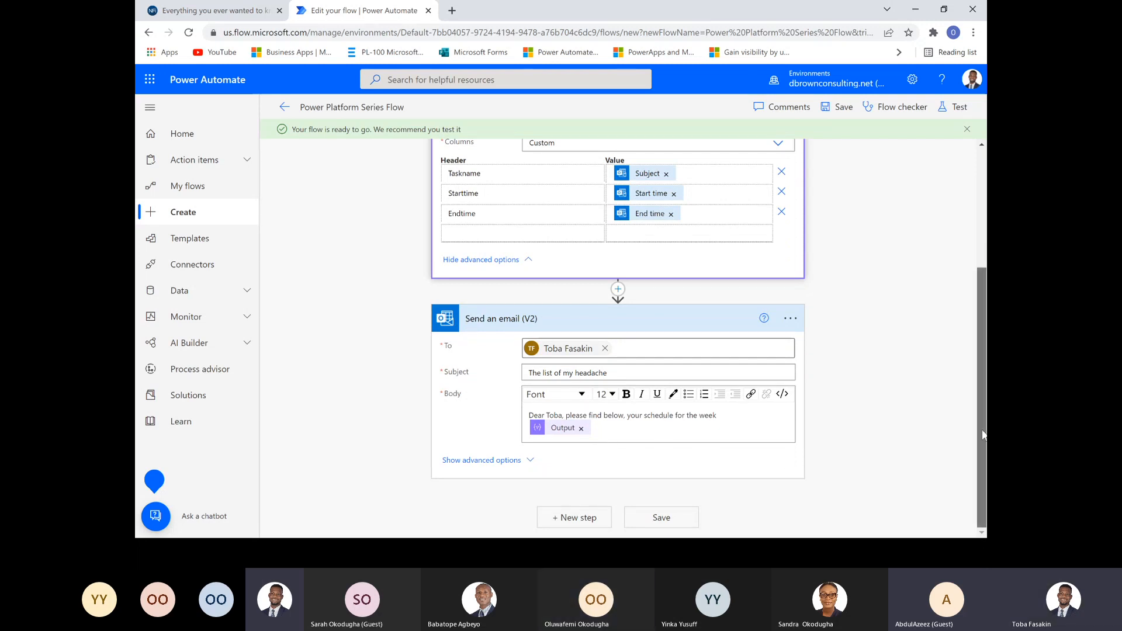
- Review the Get calendar view of events (V3), Create HTML table and Send an email (V2) settings from start to end of the flow
scroll(982, 434, "up", 1)
scroll(983, 434, "down", 1)
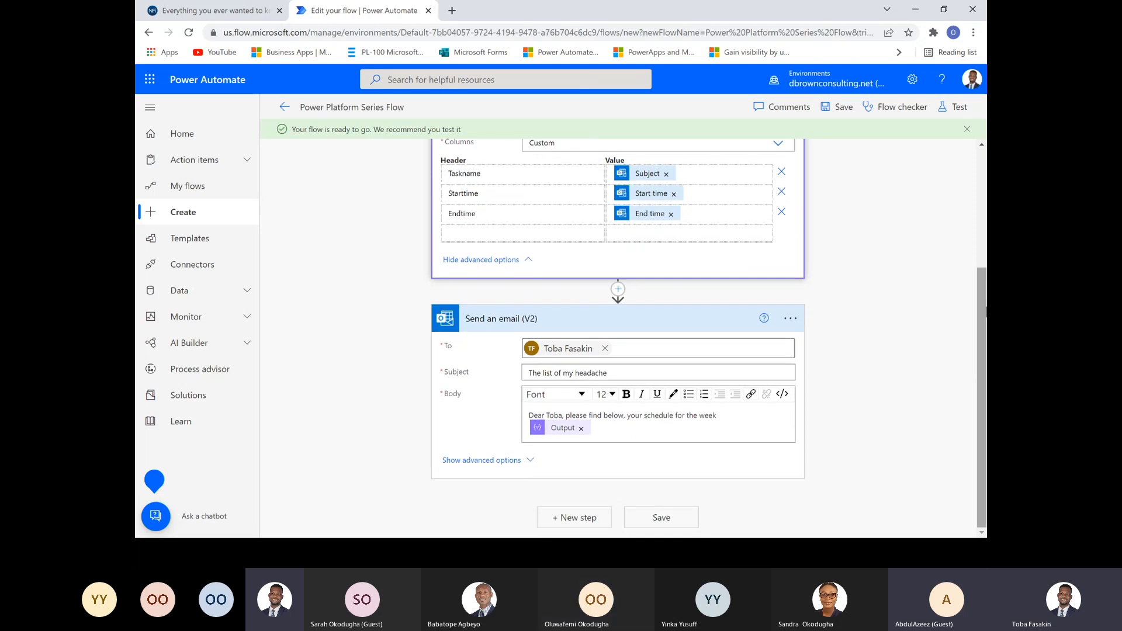
scroll(609, 416, "up", 1)
scroll(609, 416, "down", 1)
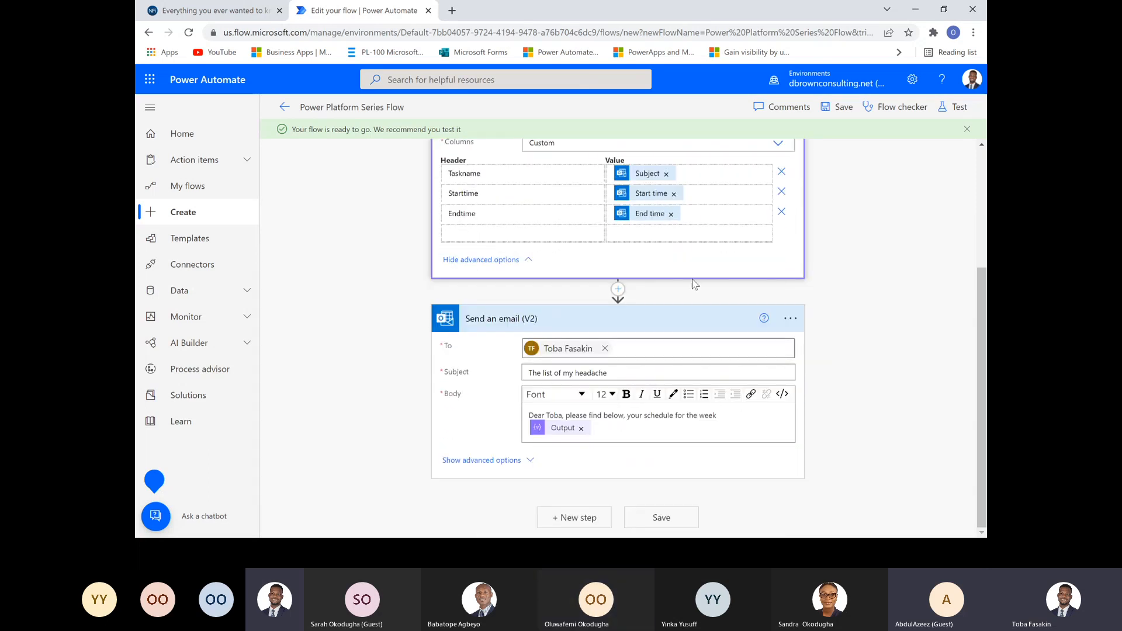
left_click_drag(983, 288, 984, 266)
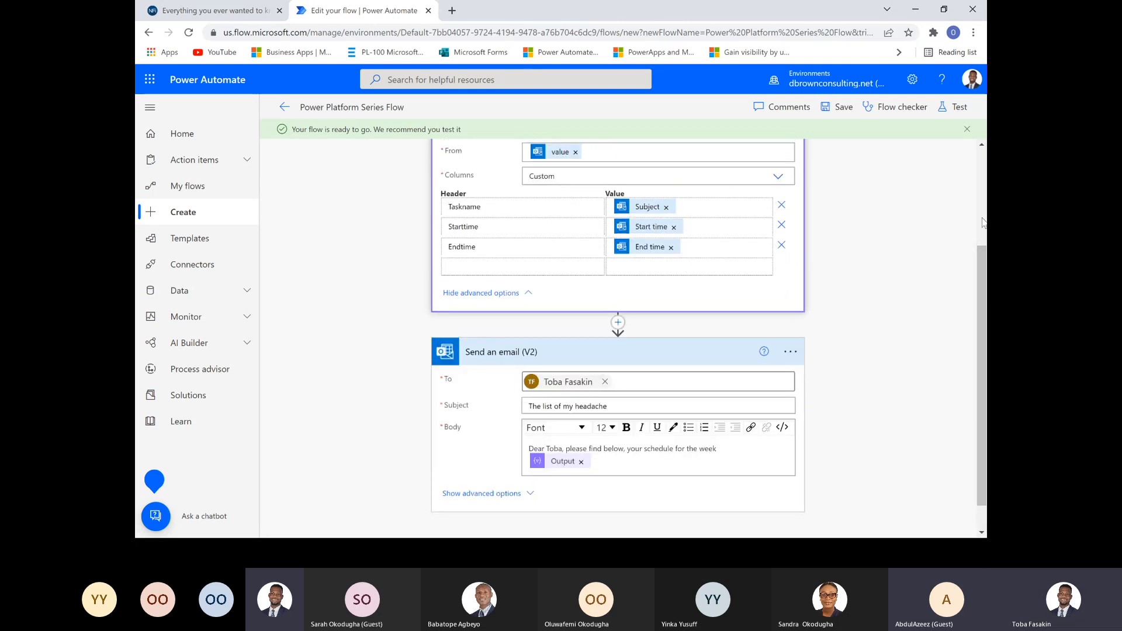
scroll(983, 275, "up", 3)
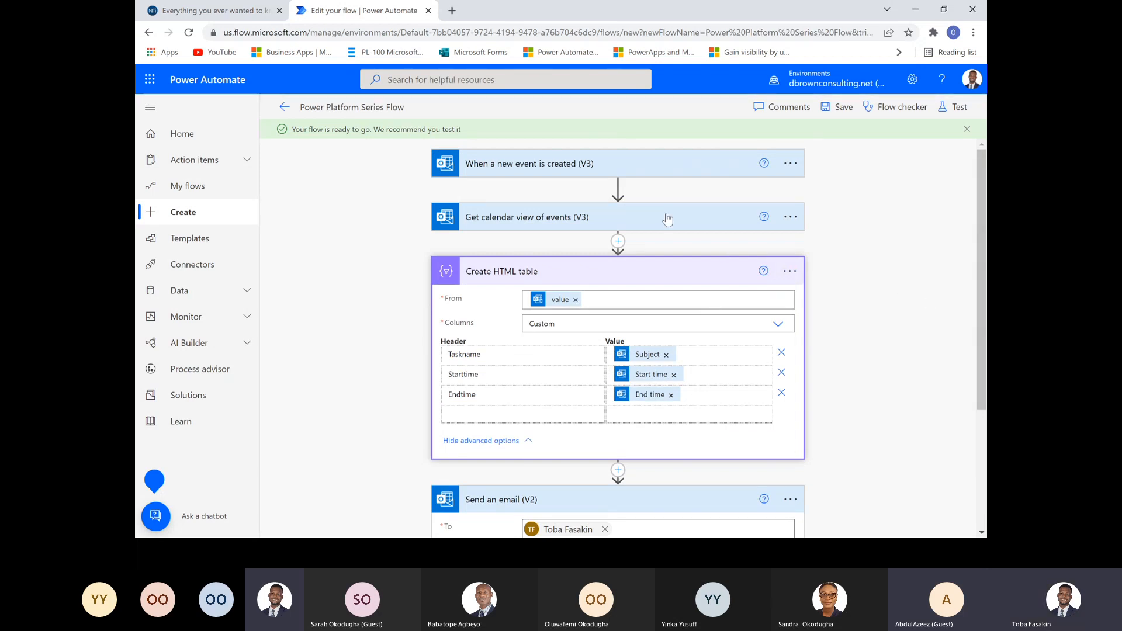
left_click(647, 222)
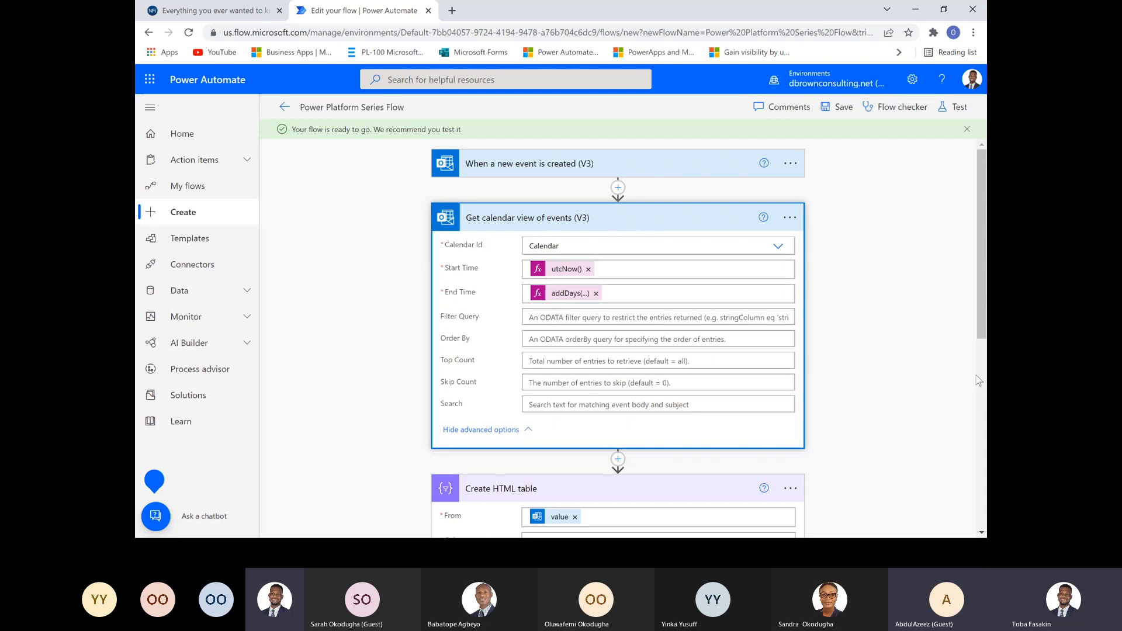
scroll(977, 380, "down", 5)
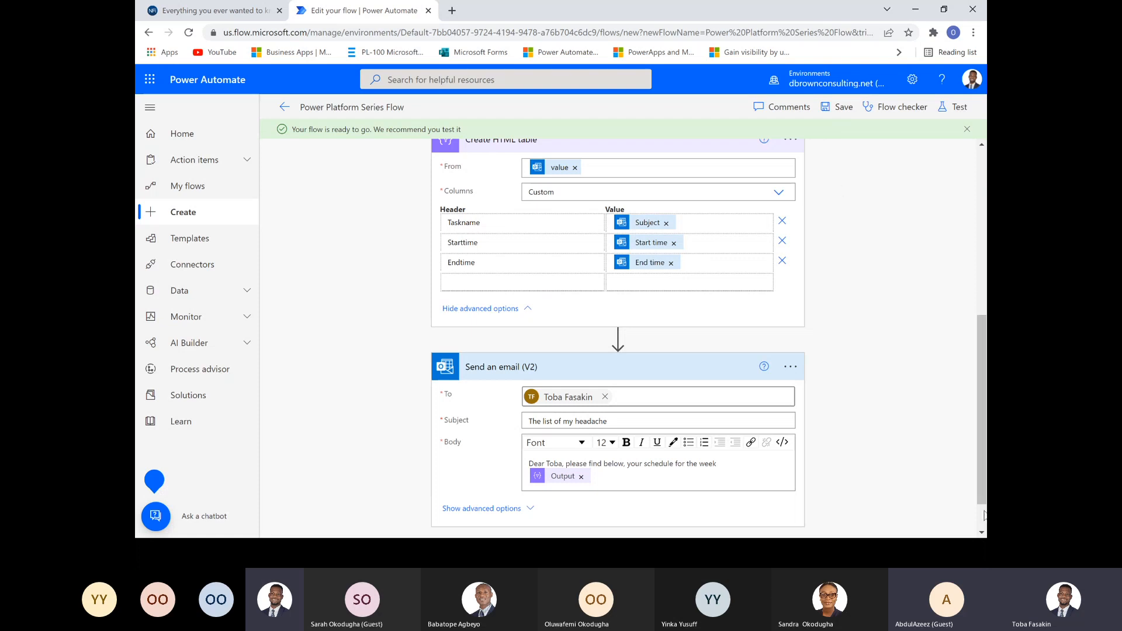
scroll(980, 508, "down", 1)
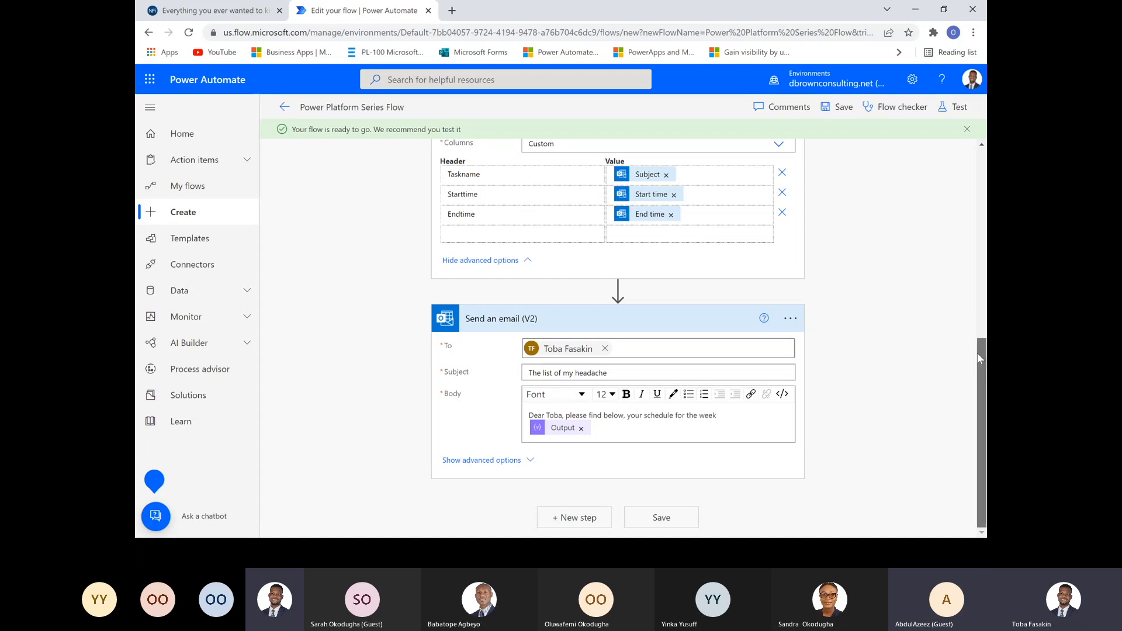
scroll(977, 353, "up", 2)
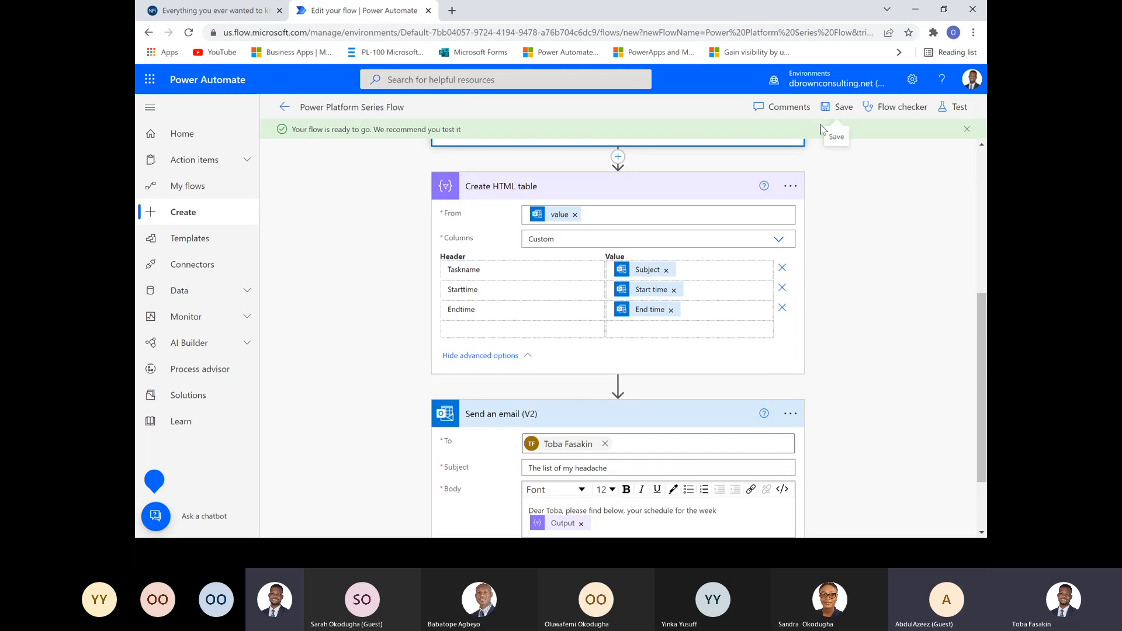
scroll(982, 276, "up", 5)
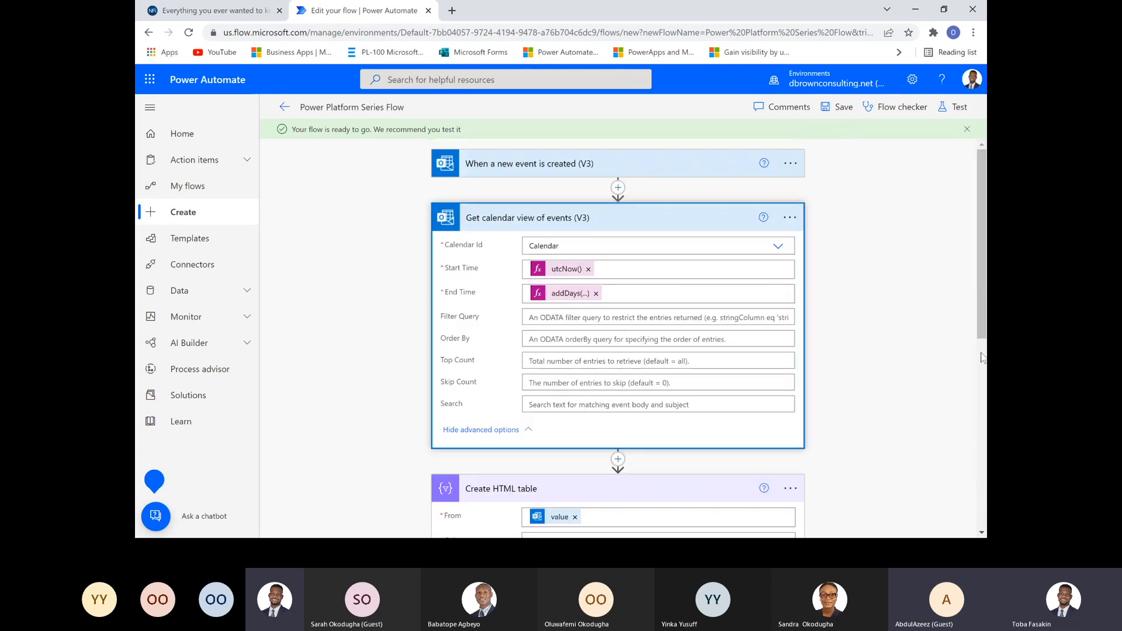
scroll(981, 264, "down", 6)
scroll(981, 264, "up", 6)
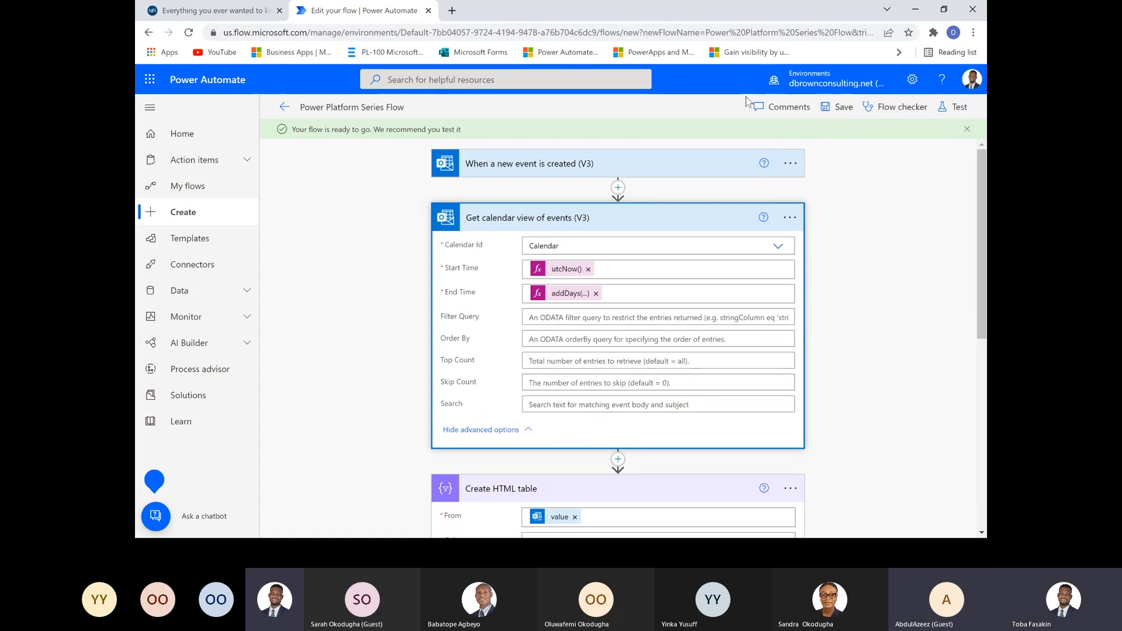
- Start a test of the flow with the Manually trigger option
left_click(952, 109)
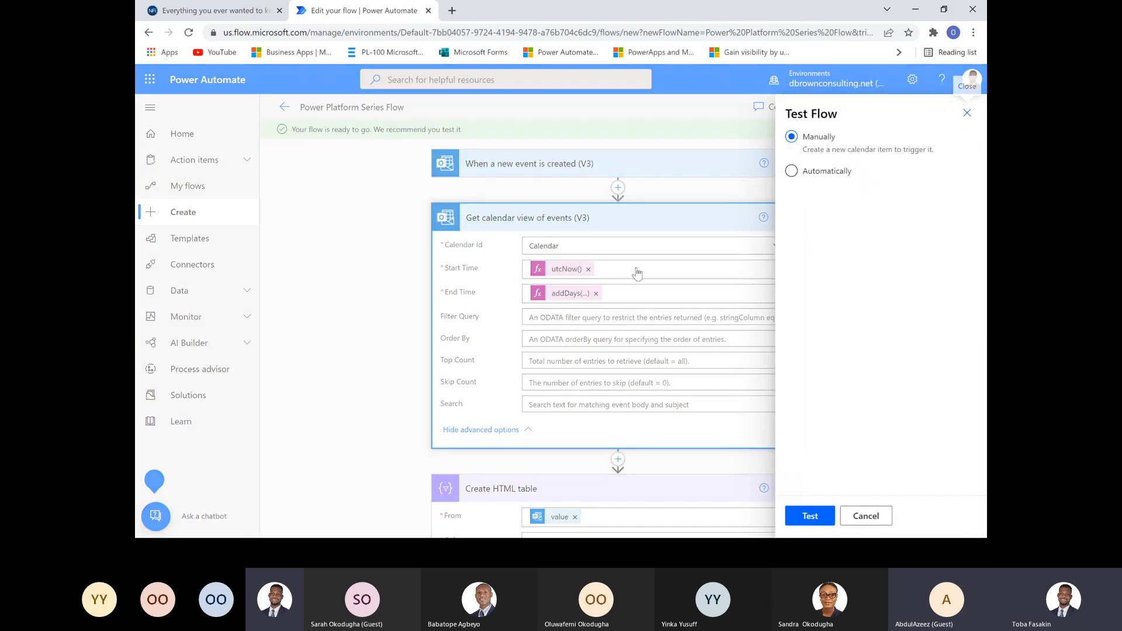
left_click(815, 174)
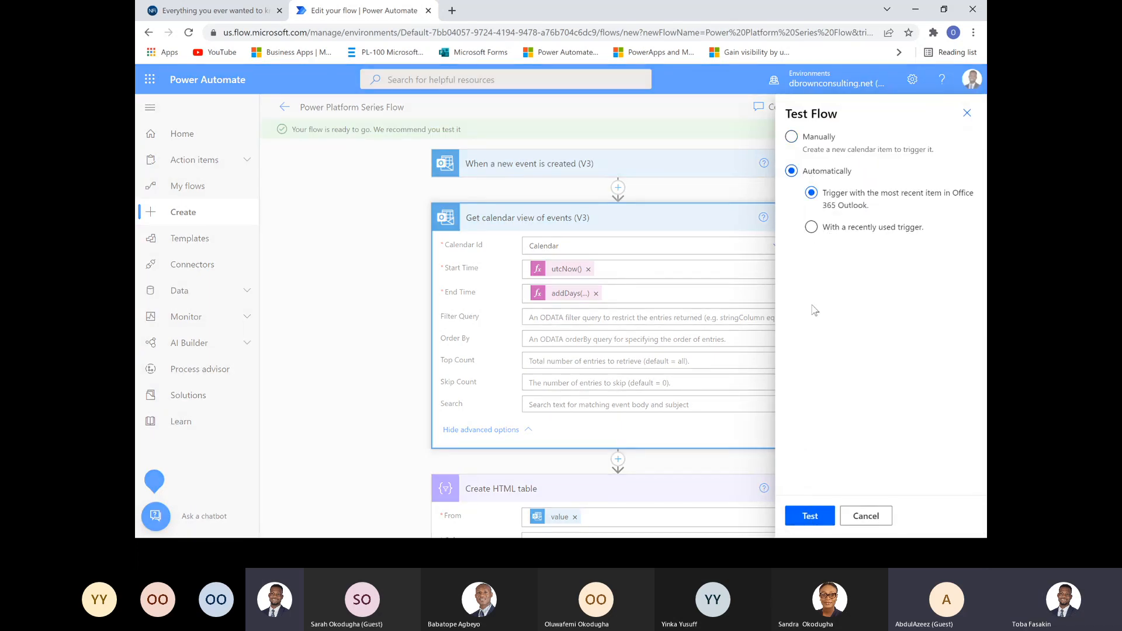
left_click(816, 150)
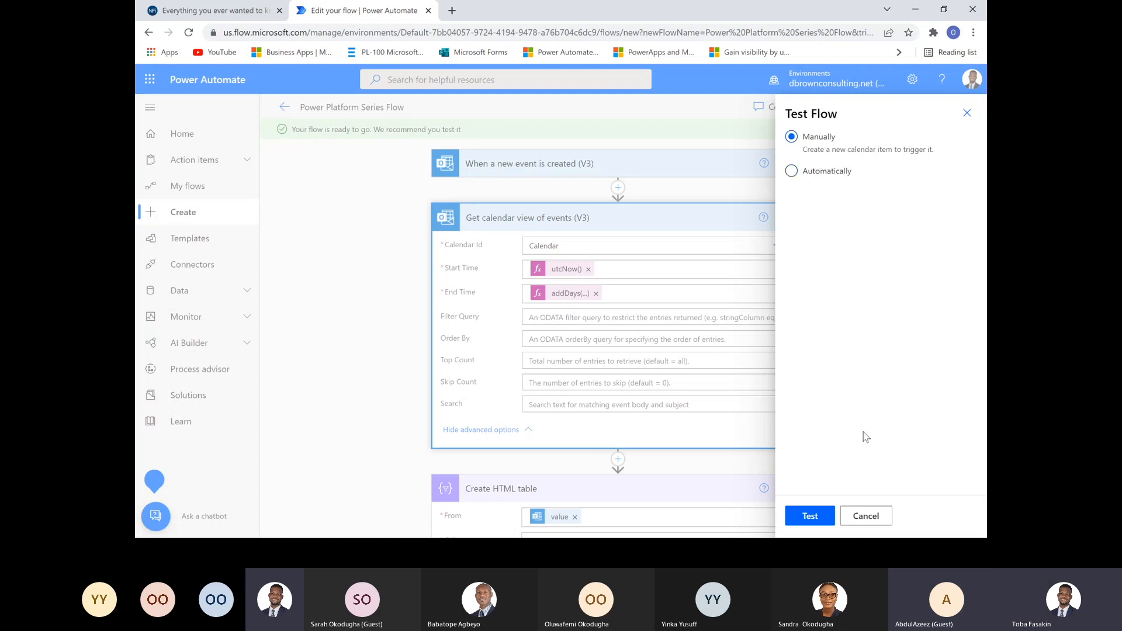
left_click(810, 516)
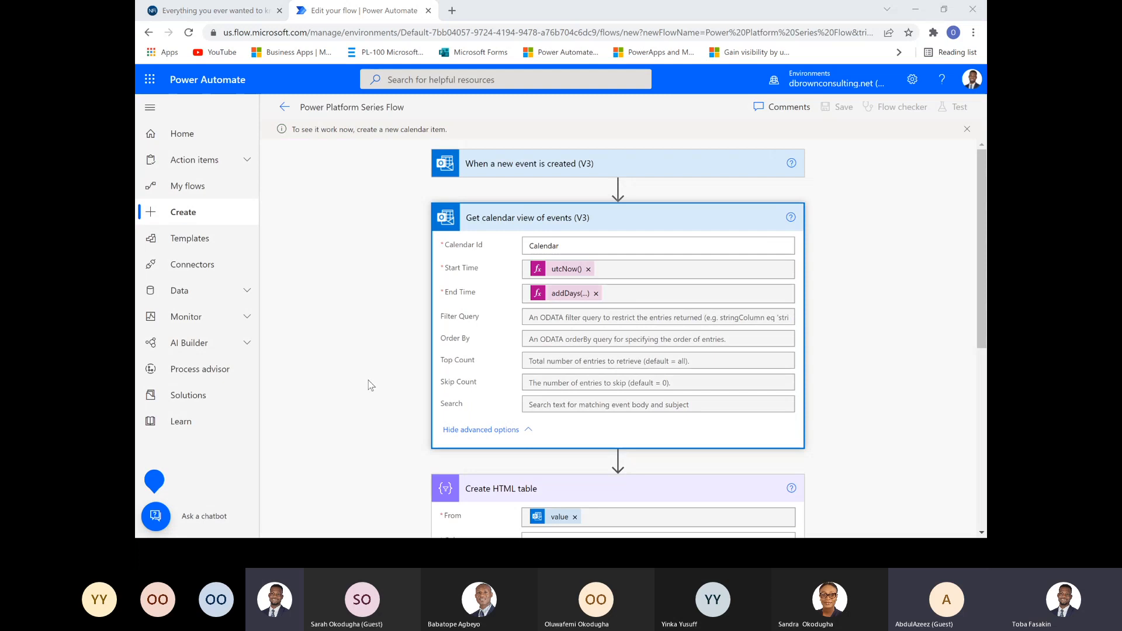
- Switch to Outlook and read the newest "Your schedule for the week" message in Sent Items
key("alt+Tab")
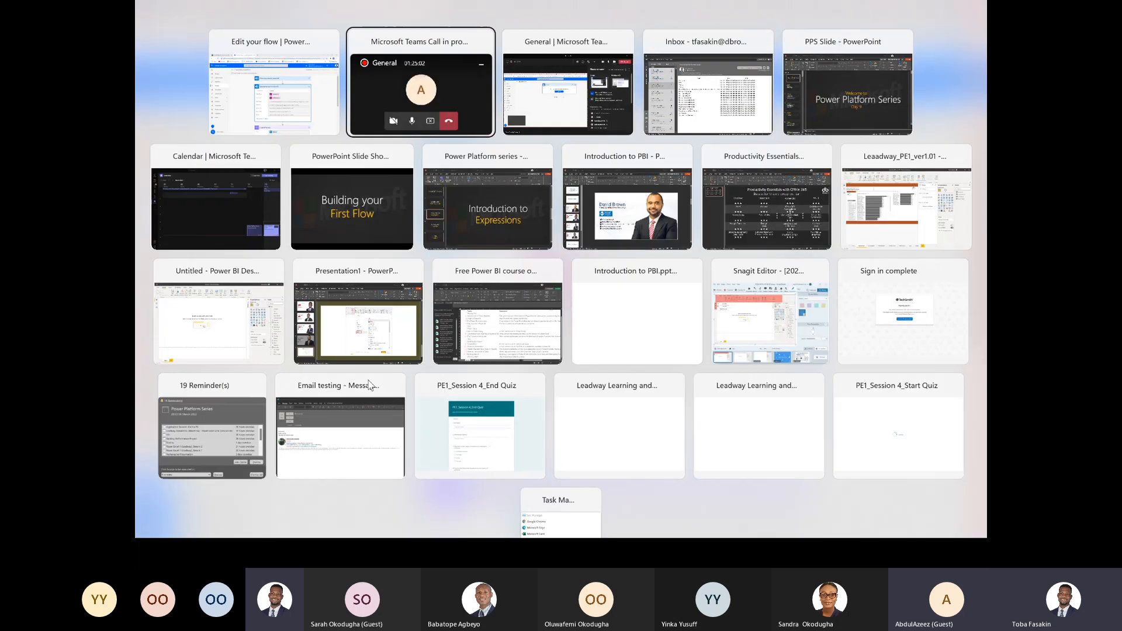
key("alt+Tab")
key("alt+Tab")
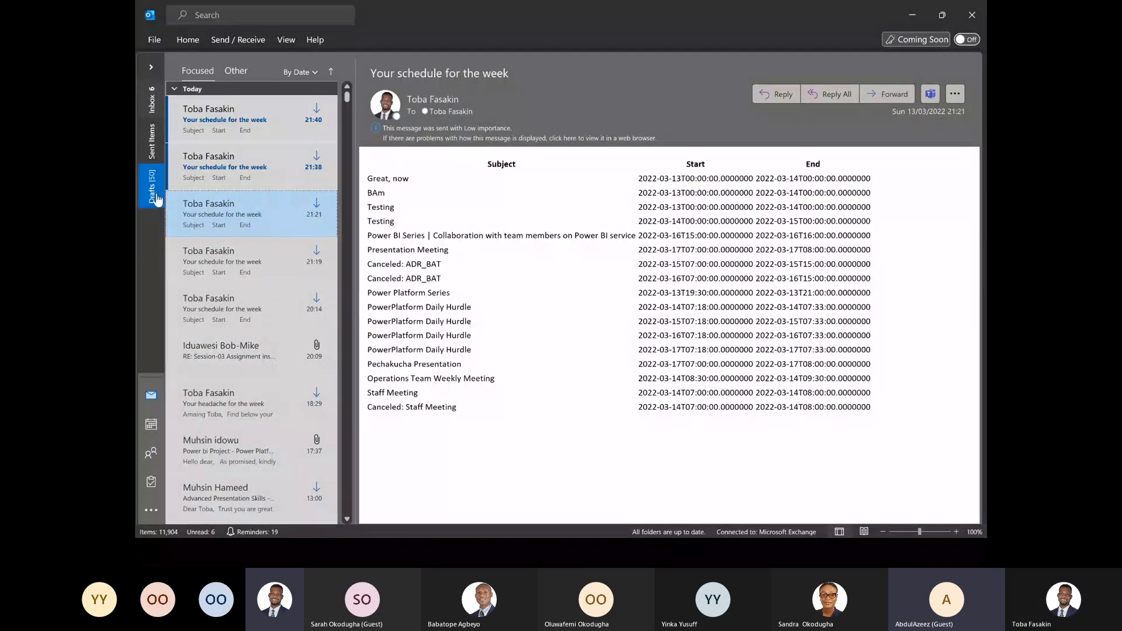
left_click(152, 144)
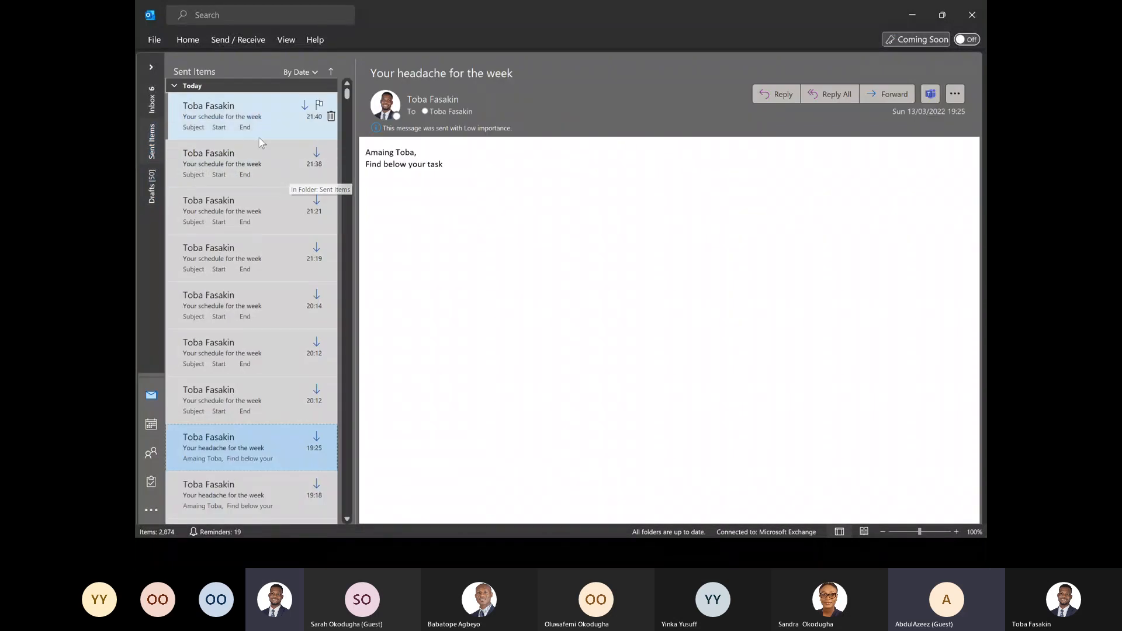
left_click(253, 114)
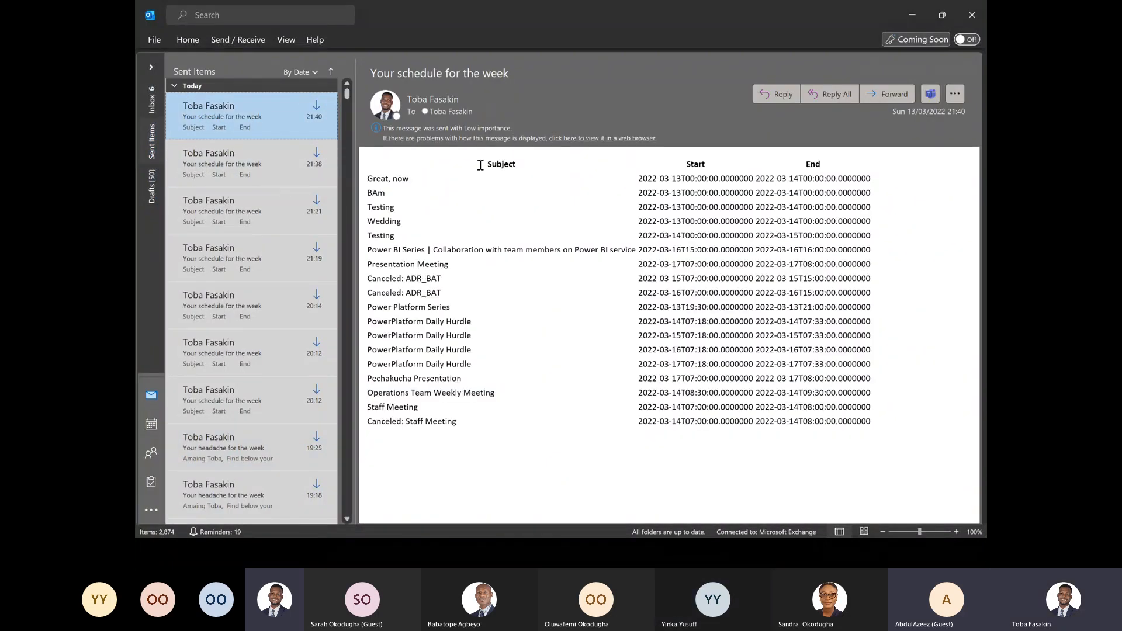
- Create an all-day calendar event titled "Outlook flow" on Sun 13/03/2022 and save it
left_click(157, 433)
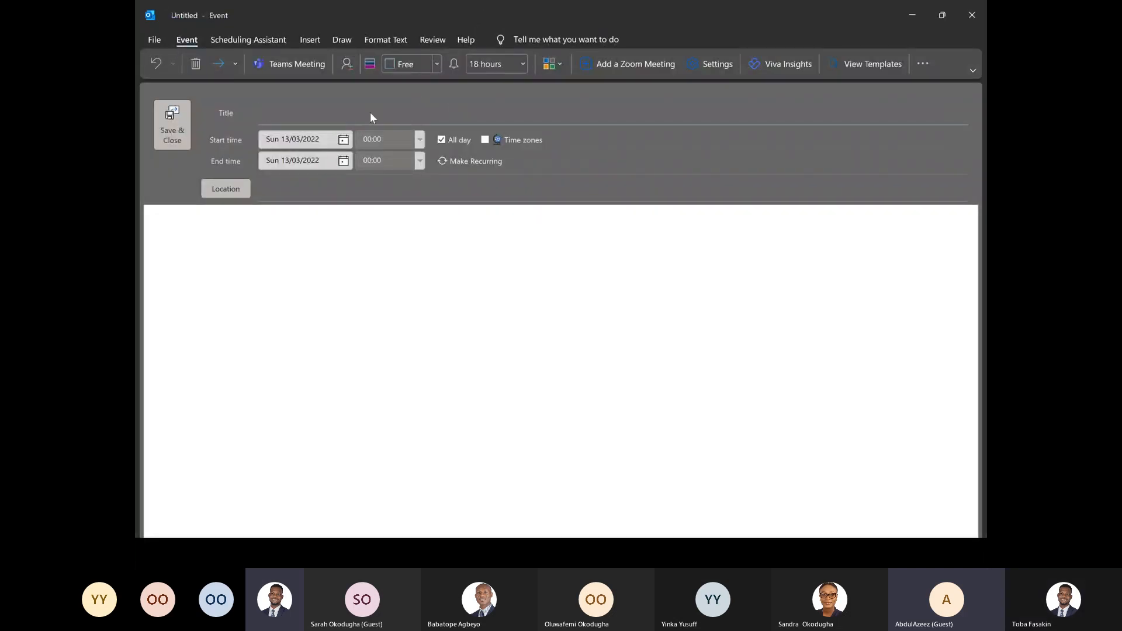
type("Outl")
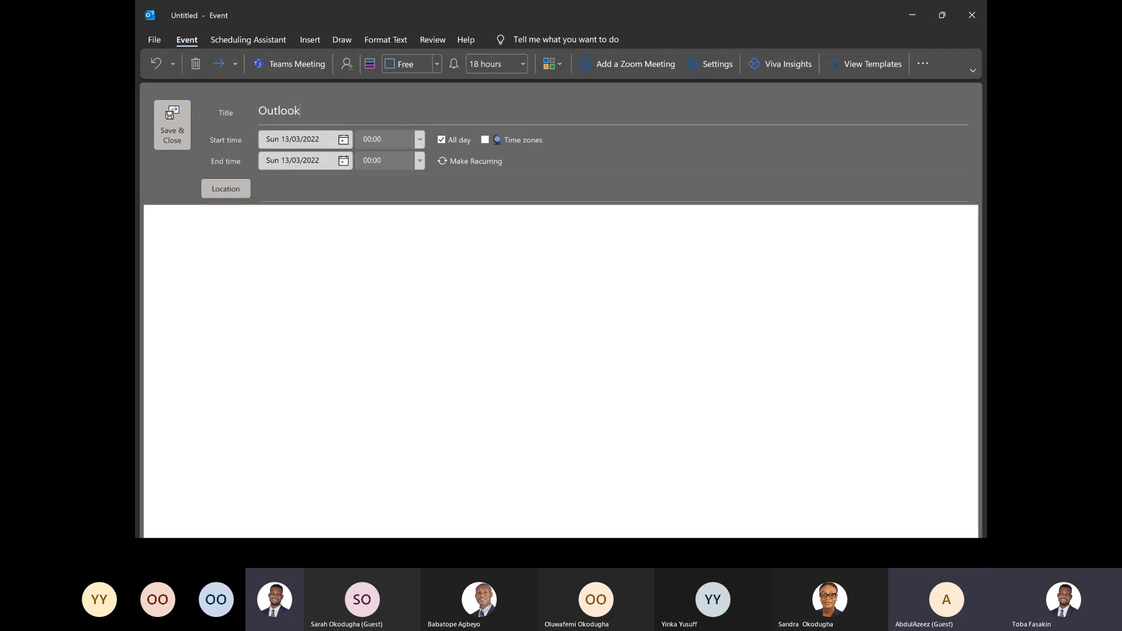
type("ook flow")
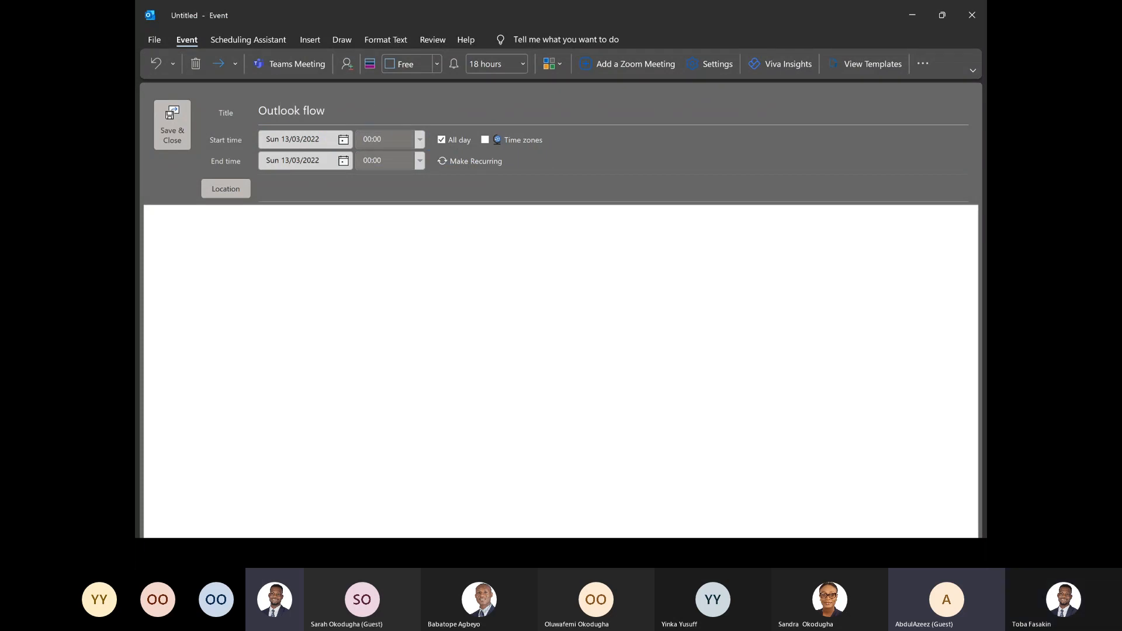
left_click(176, 123)
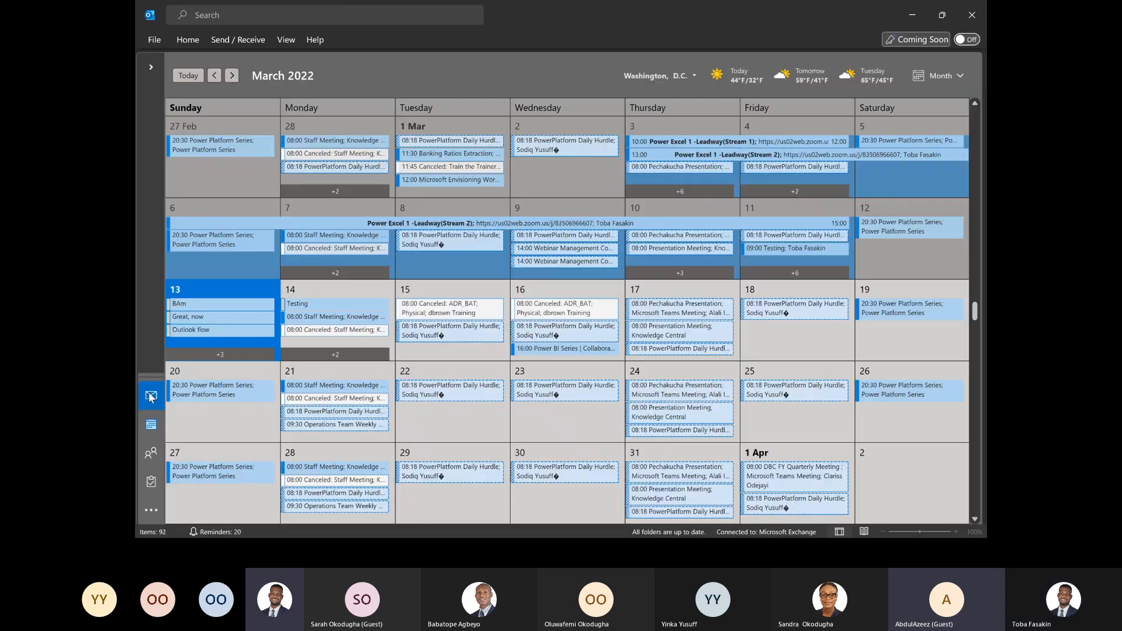
- Return to Outlook's mail, then switch to Power Automate and check the run status of each flow step
left_click(151, 396)
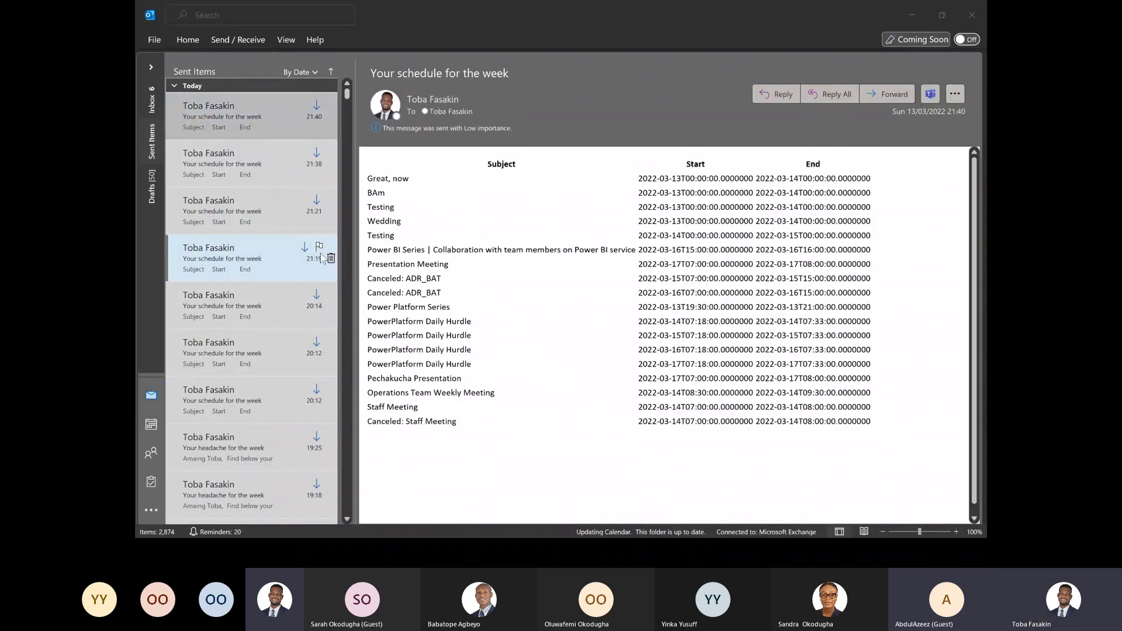
key("alt+Tab")
key("alt+Tab")
key("alt+shift+Tab")
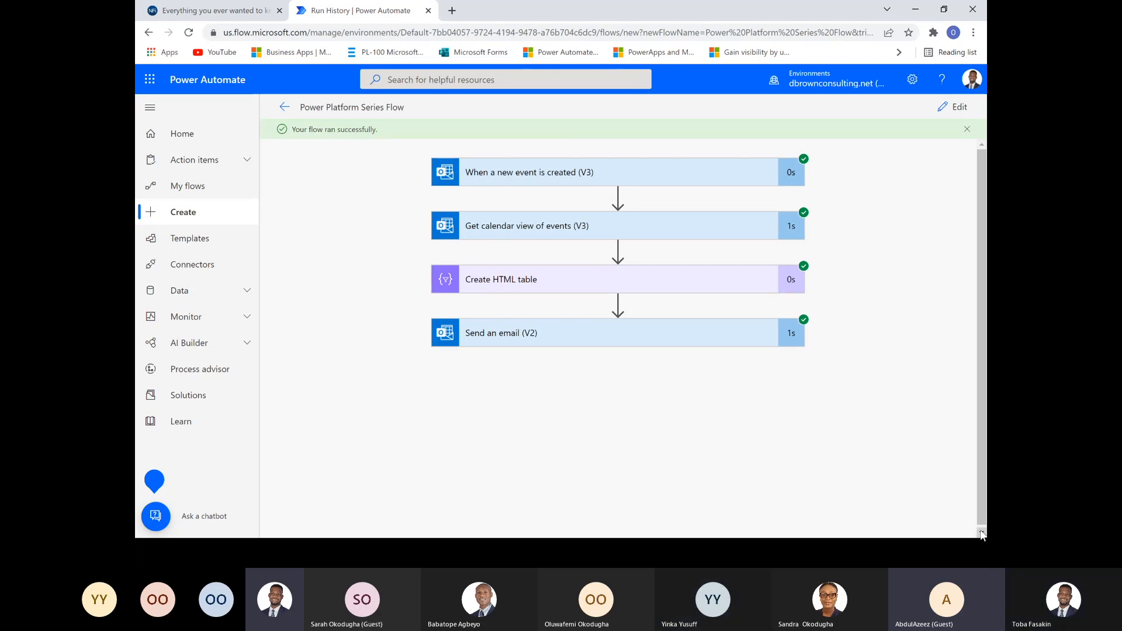
scroll(982, 532, "down", 1)
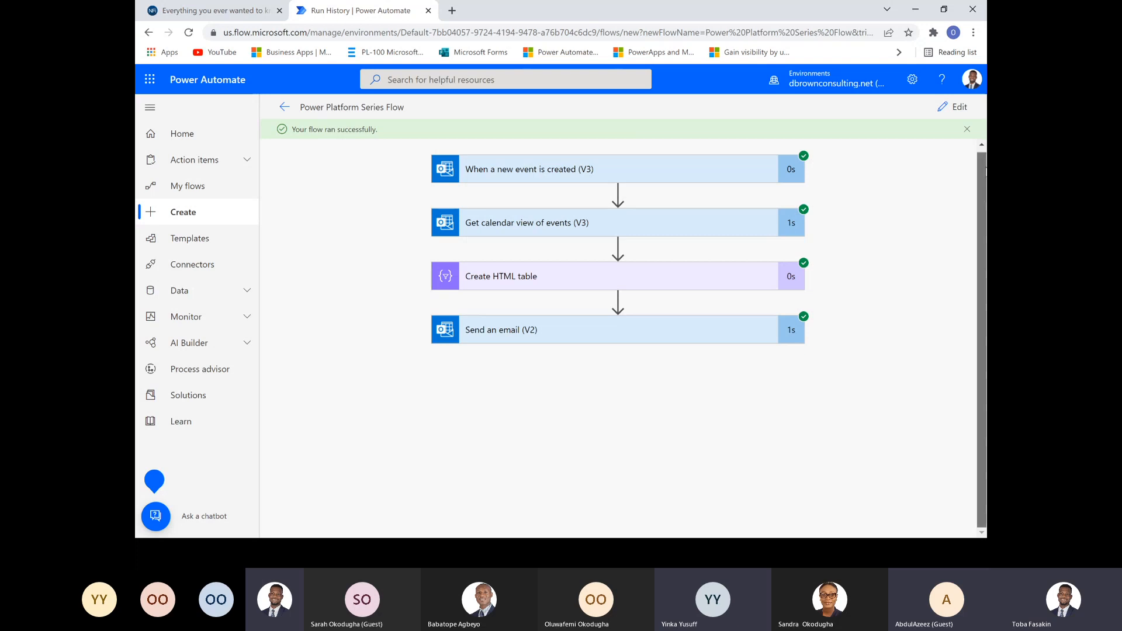
scroll(984, 171, "up", 1)
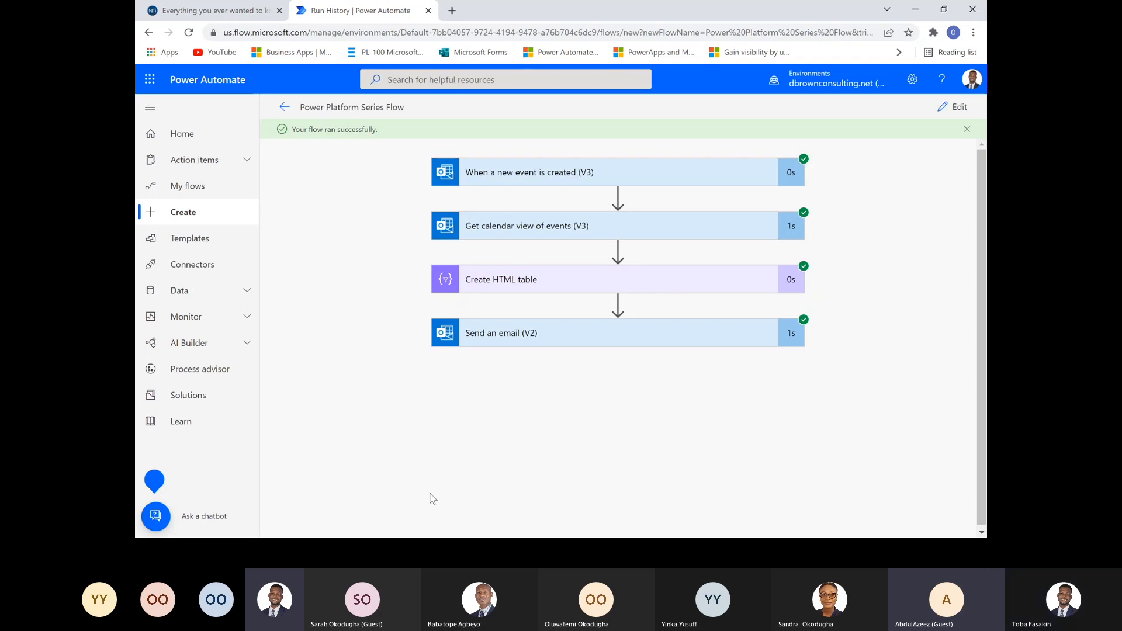
- Switch to Outlook and check the inbox for the emails sent by the flow
key("alt+Tab")
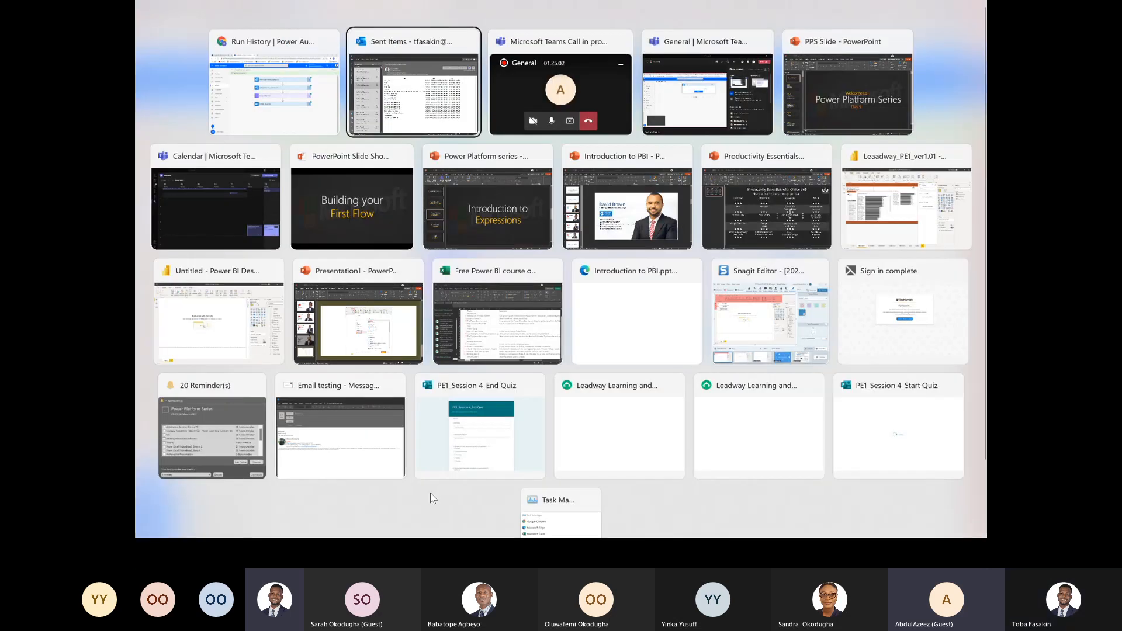
left_click(140, 110)
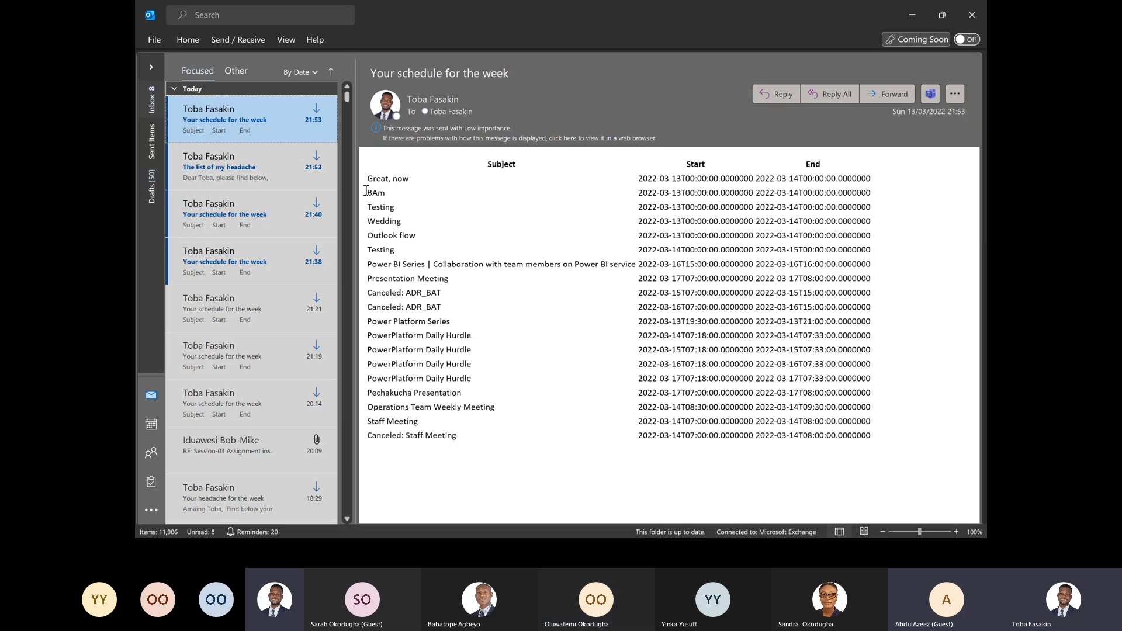
left_click(252, 309)
- Switch back to Power Automate, examine the Send an email (V2) run inputs and reopen the flow for editing
key("alt+Tab")
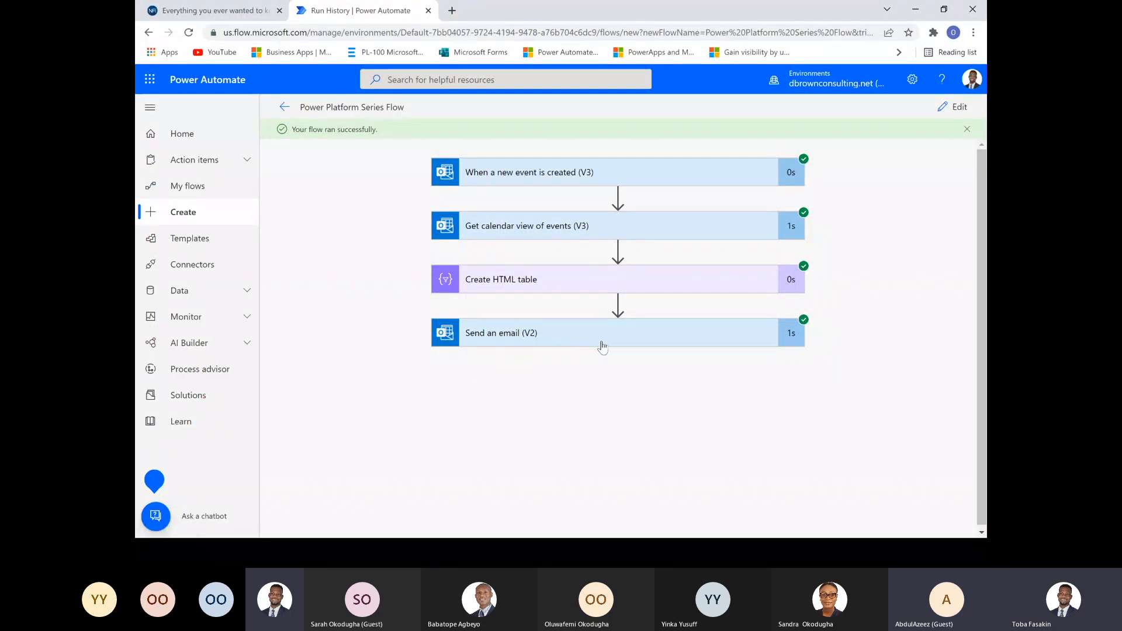
left_click(625, 343)
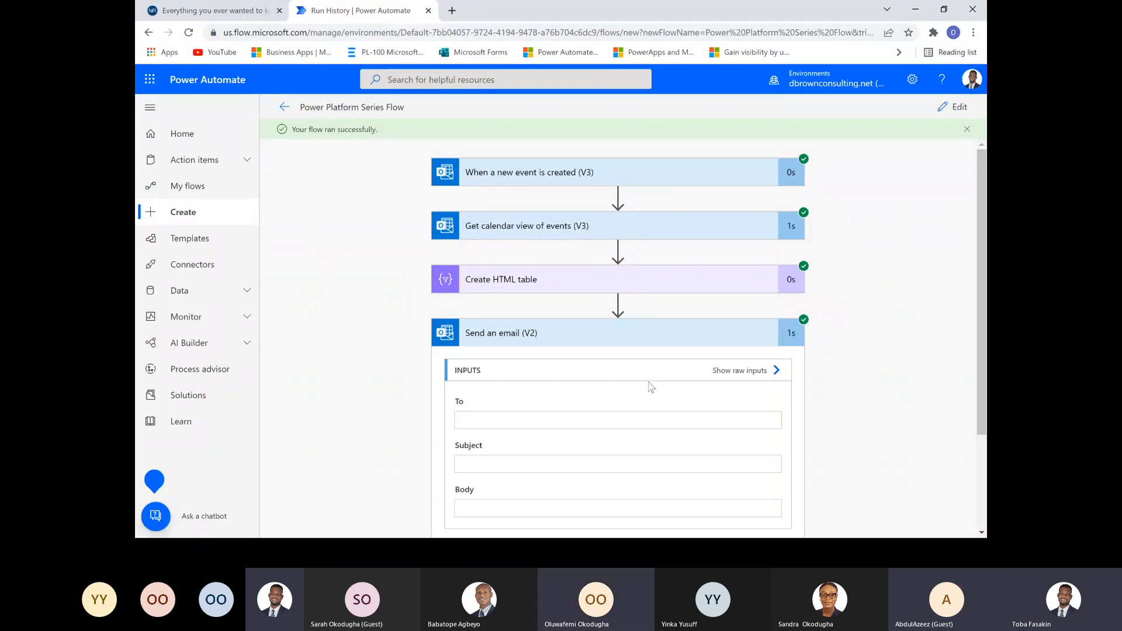
left_click(952, 107)
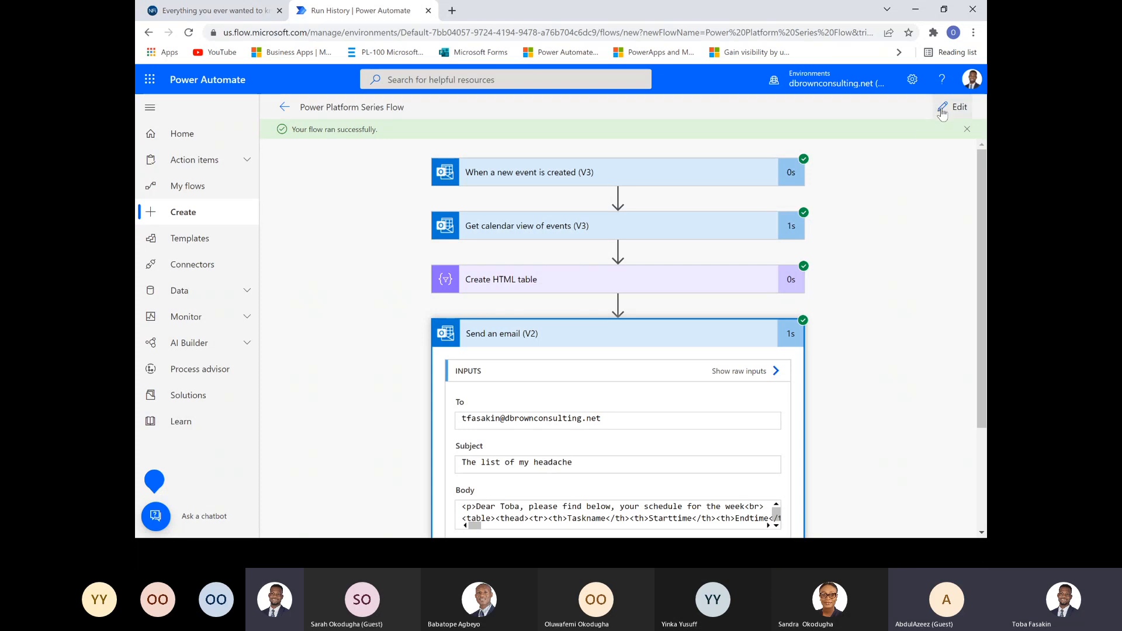
- Examine the Send an email (V2) body and its available dynamic content against the Create HTML table columns
scroll(983, 310, "down", 6)
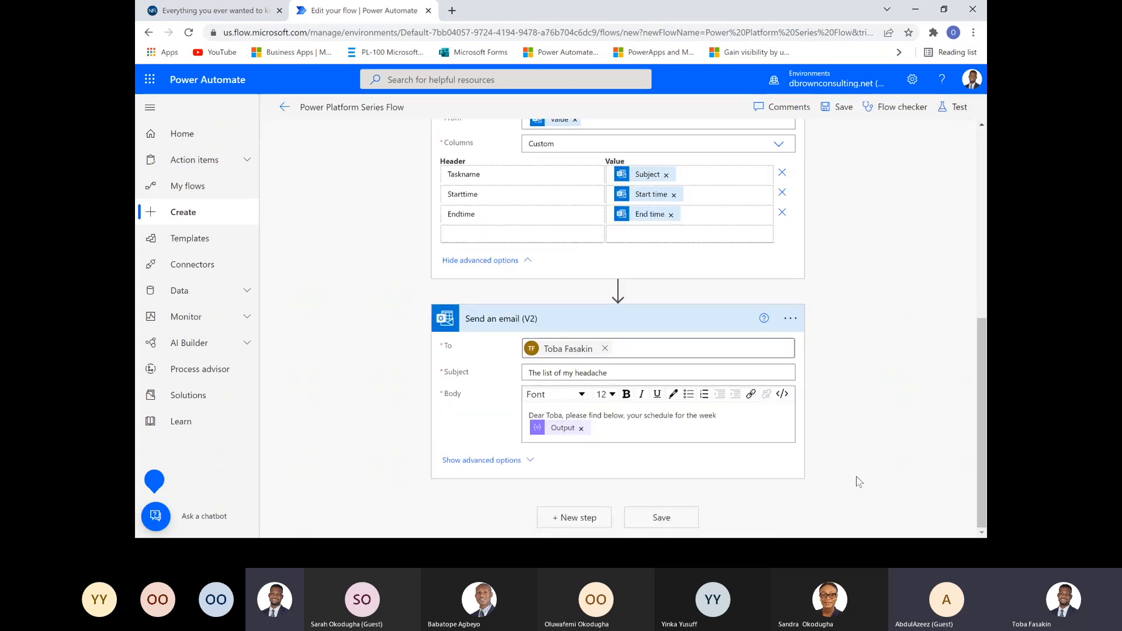
left_click(621, 418)
left_click_drag(984, 412, 983, 499)
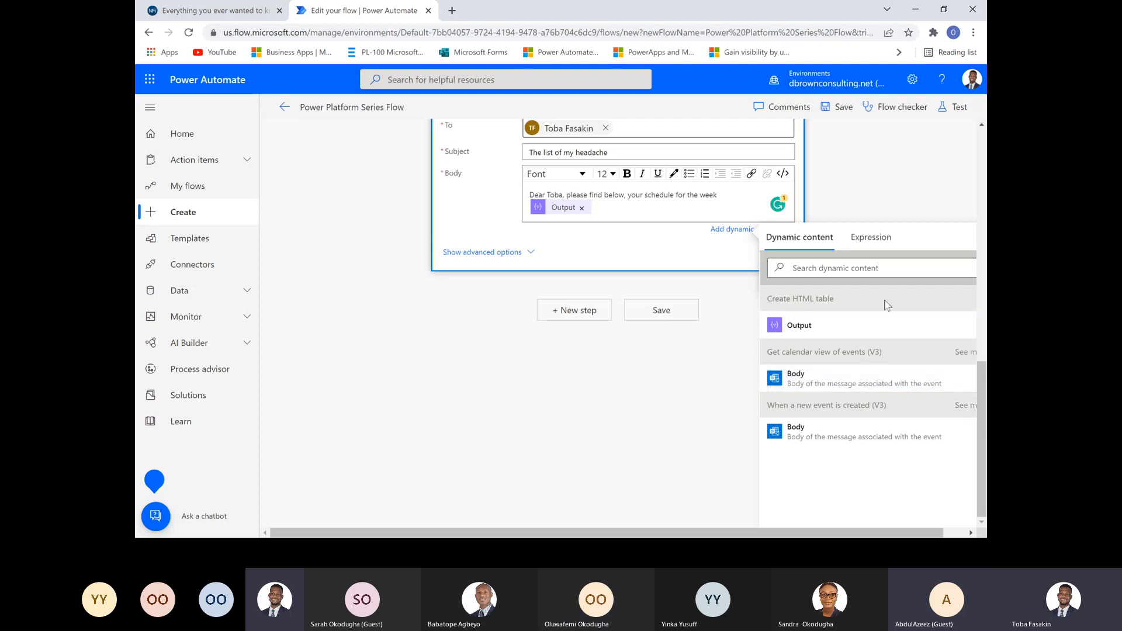
scroll(517, 203, "up", 5)
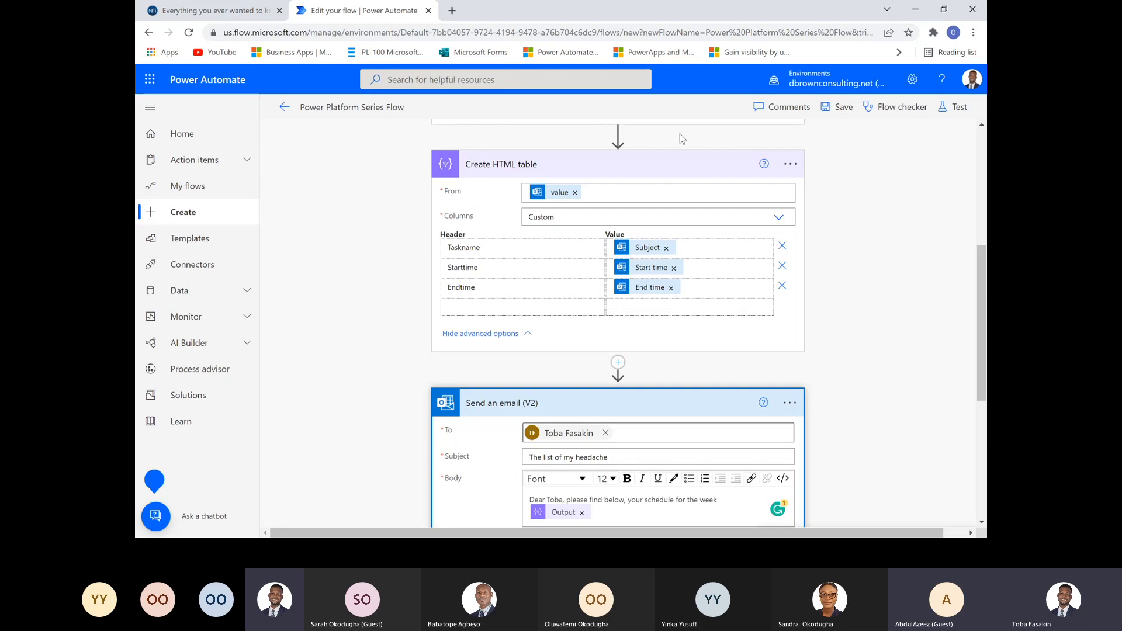
scroll(617, 292, "down", 4)
left_click(559, 245)
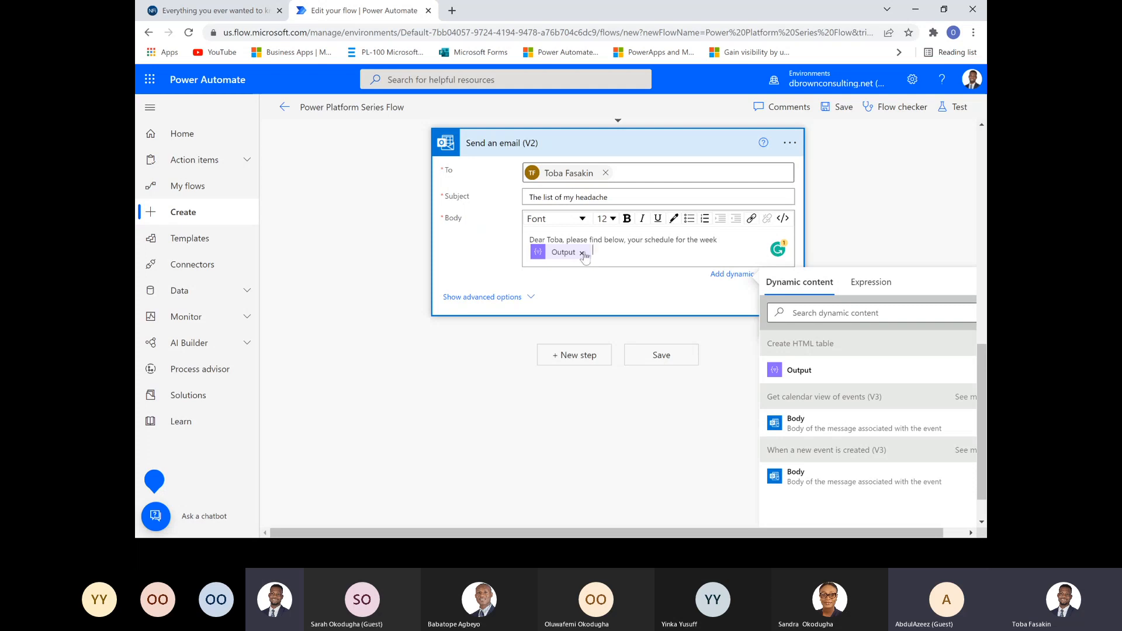
scroll(974, 312, "up", 2)
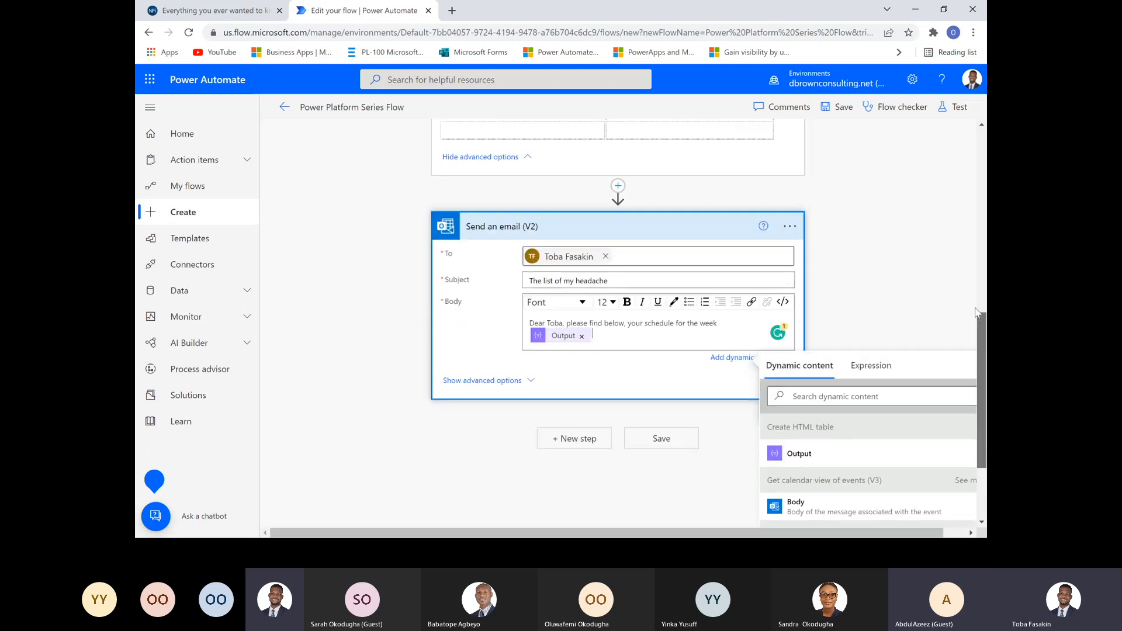
scroll(641, 250, "up", 5)
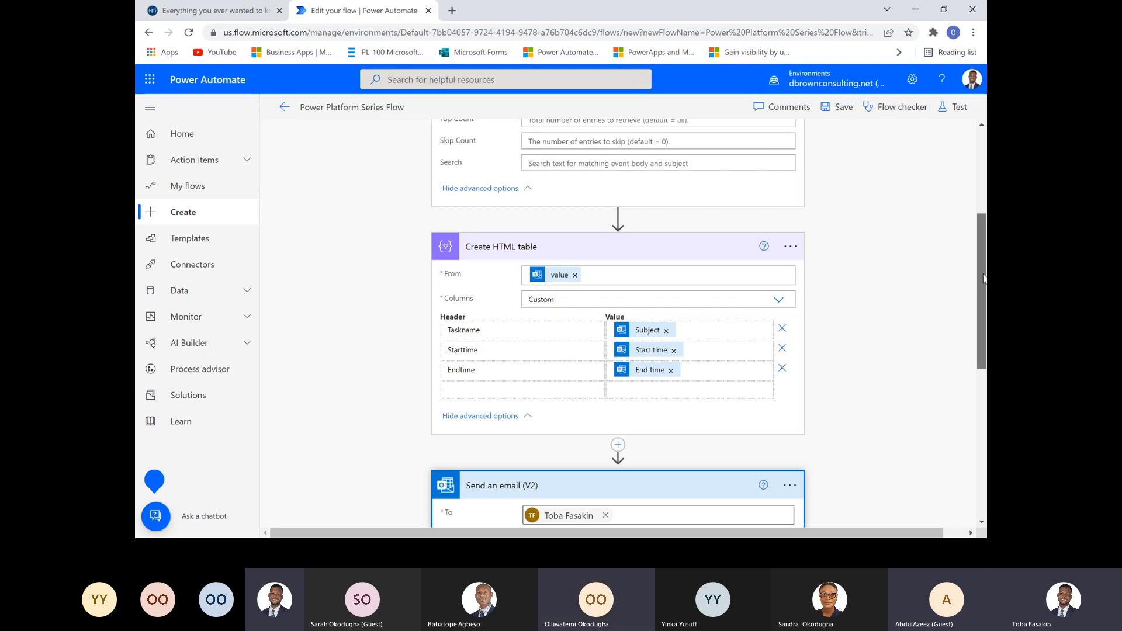
left_click(979, 419)
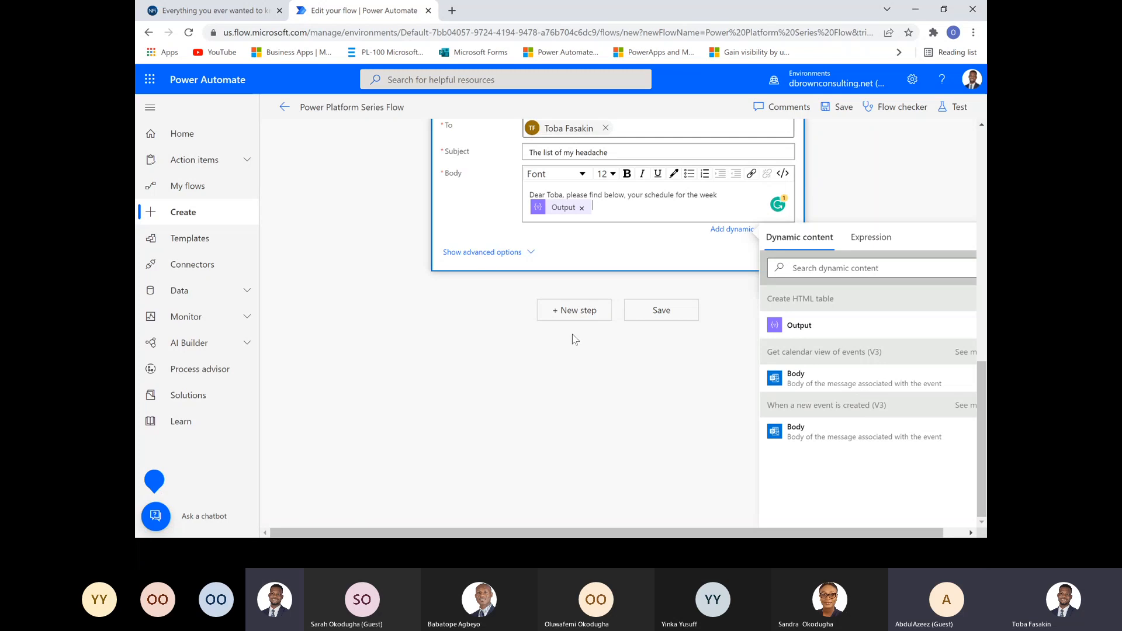
- Switch to Outlook to check the received schedule email, return to Power Automate and close the dynamic content list
key("alt+Tab")
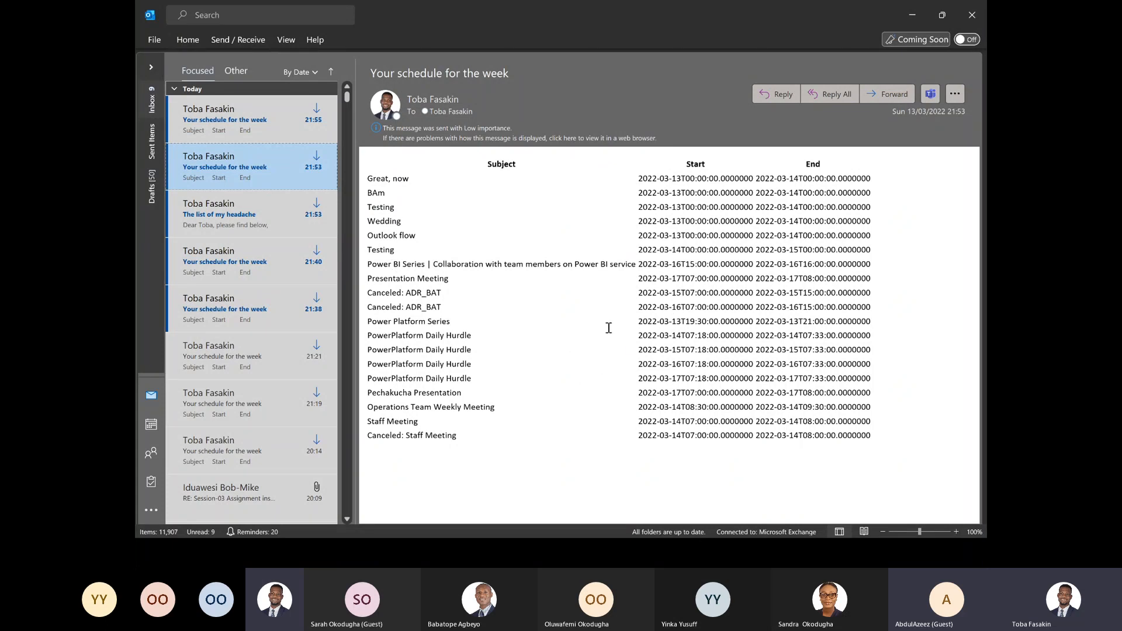
key("alt+Tab")
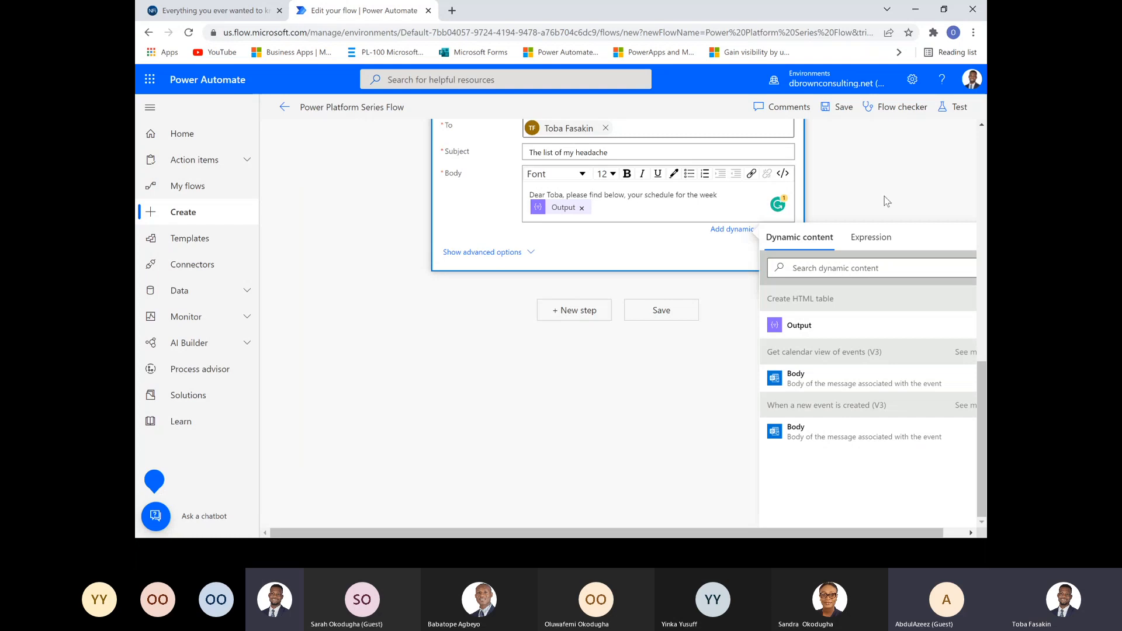
left_click(753, 266)
- Review the whole flow from the new-event trigger through Get calendar view of events (V3) to Send an email (V2)
scroll(752, 265, "up", 4)
left_click_drag(978, 330, 981, 159)
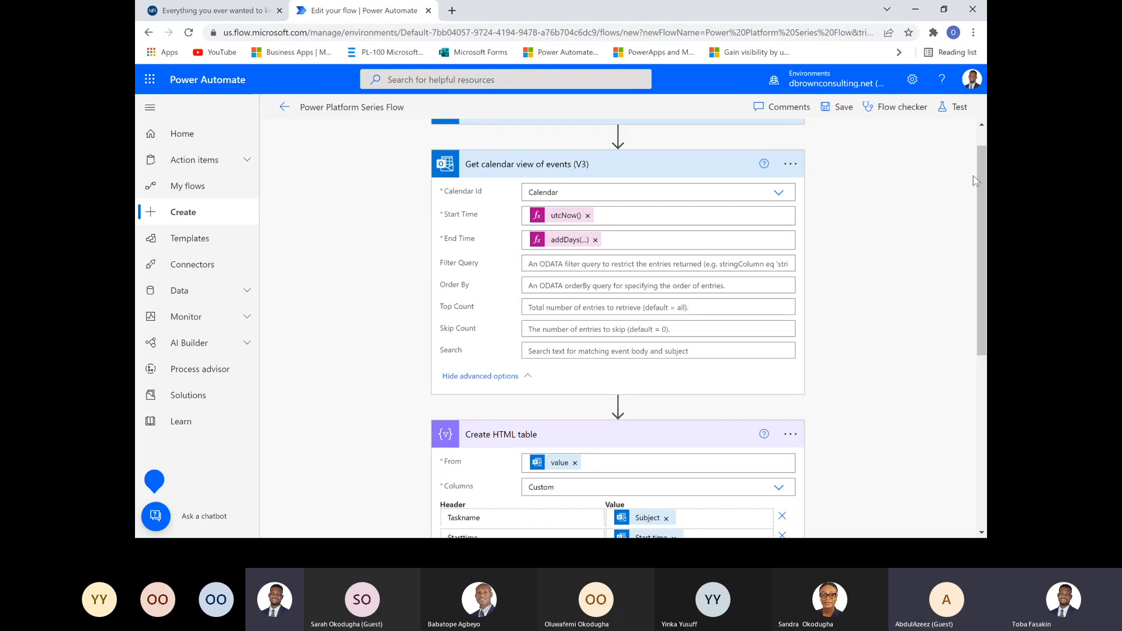
scroll(982, 144, "up", 1)
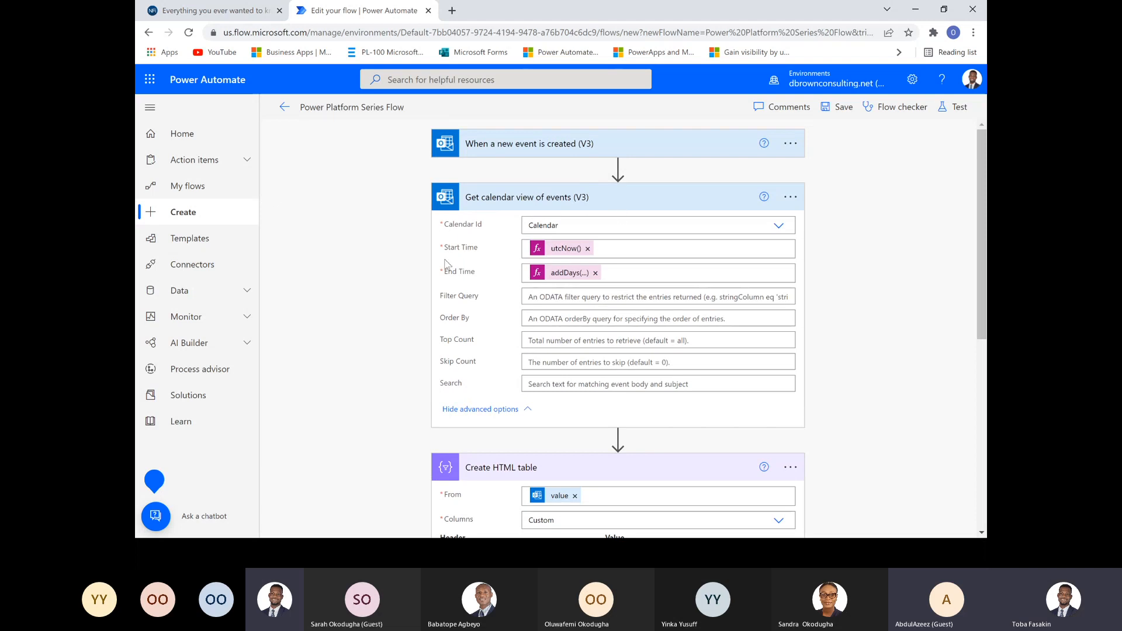
left_click(983, 468)
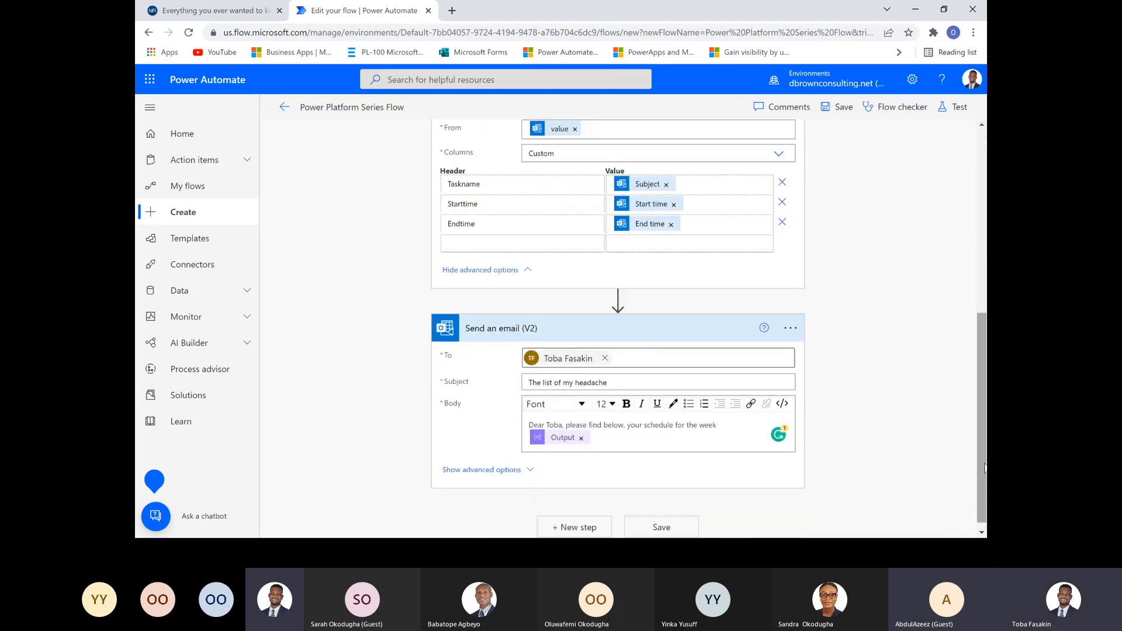
left_click(980, 229)
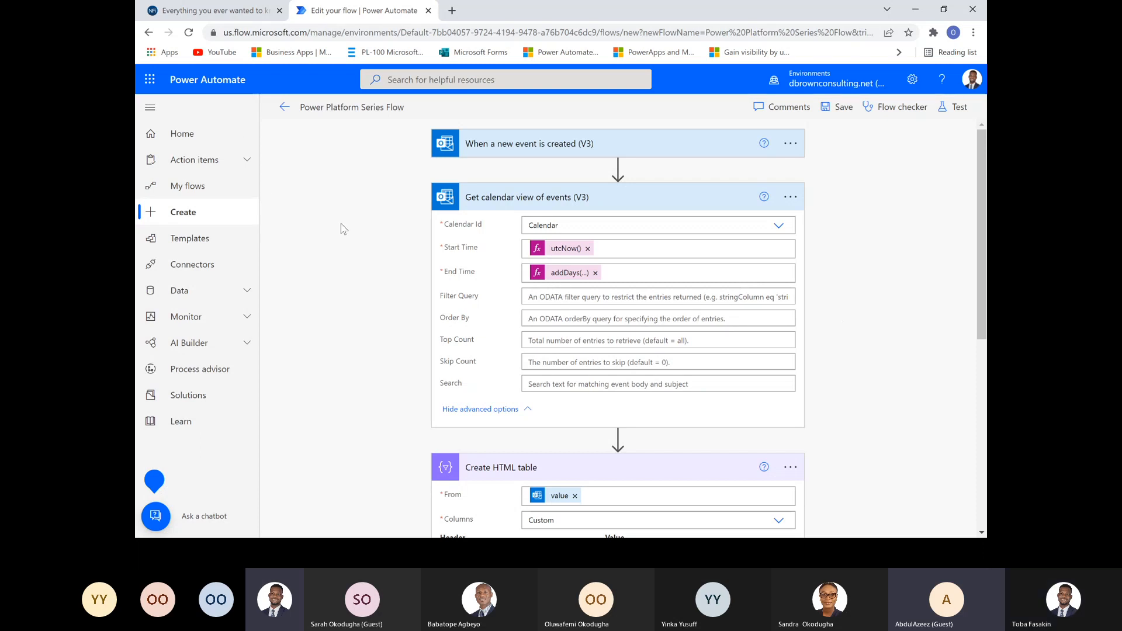
scroll(342, 228, "down", 2)
scroll(362, 219, "up", 2)
scroll(372, 195, "down", 6)
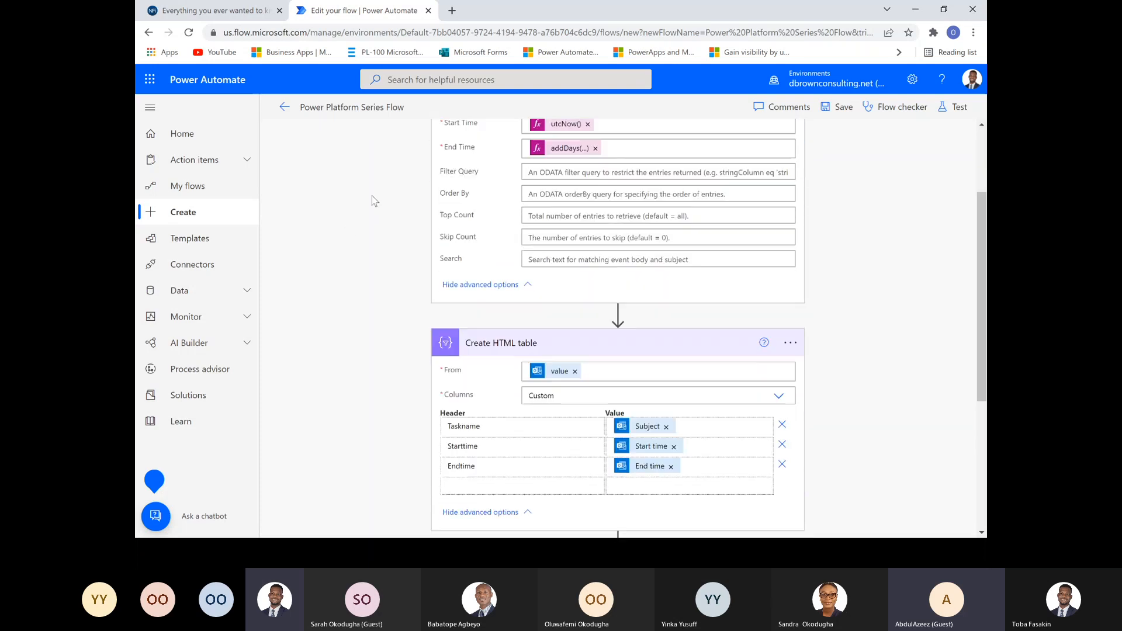
scroll(333, 240, "up", 6)
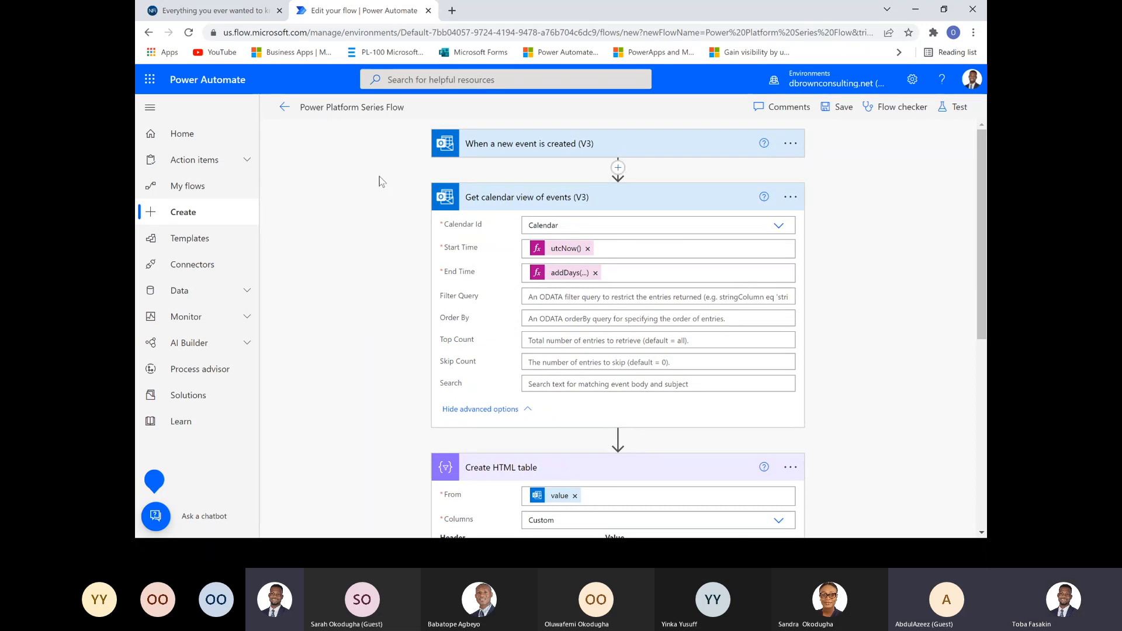
scroll(381, 181, "down", 1)
scroll(381, 181, "down", 3)
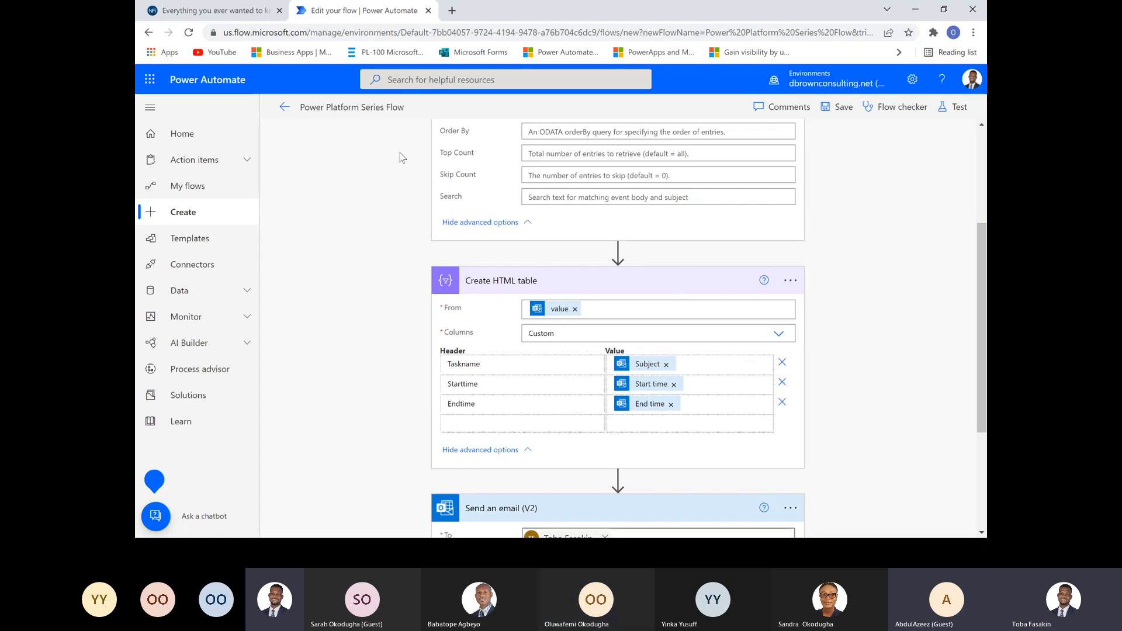
scroll(402, 158, "up", 3)
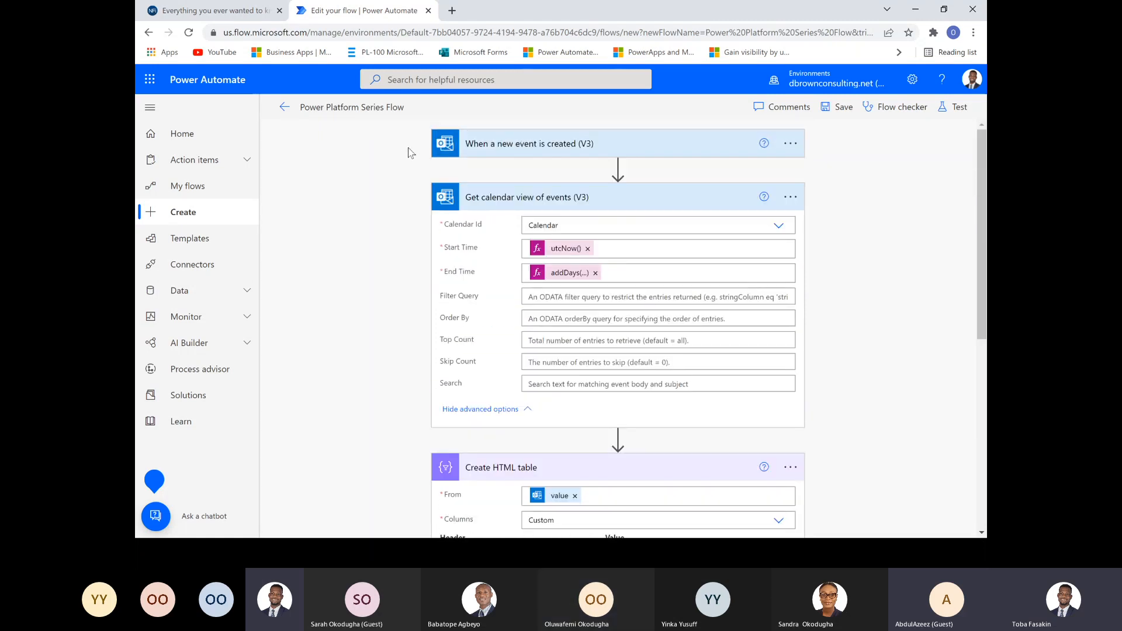
scroll(404, 159, "down", 6)
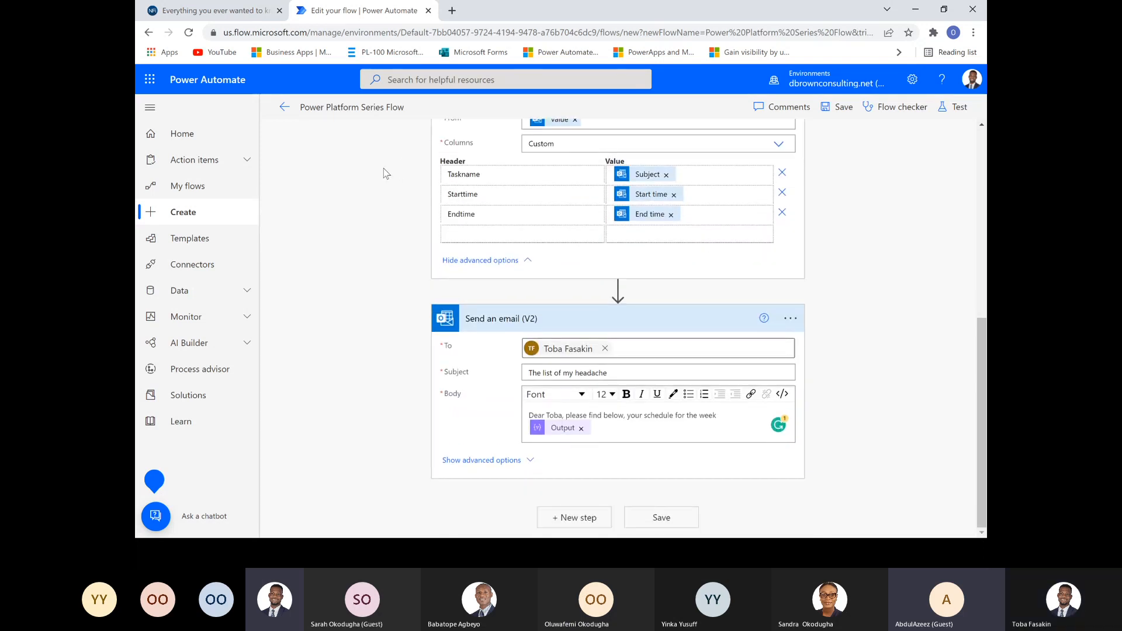
scroll(383, 174, "up", 6)
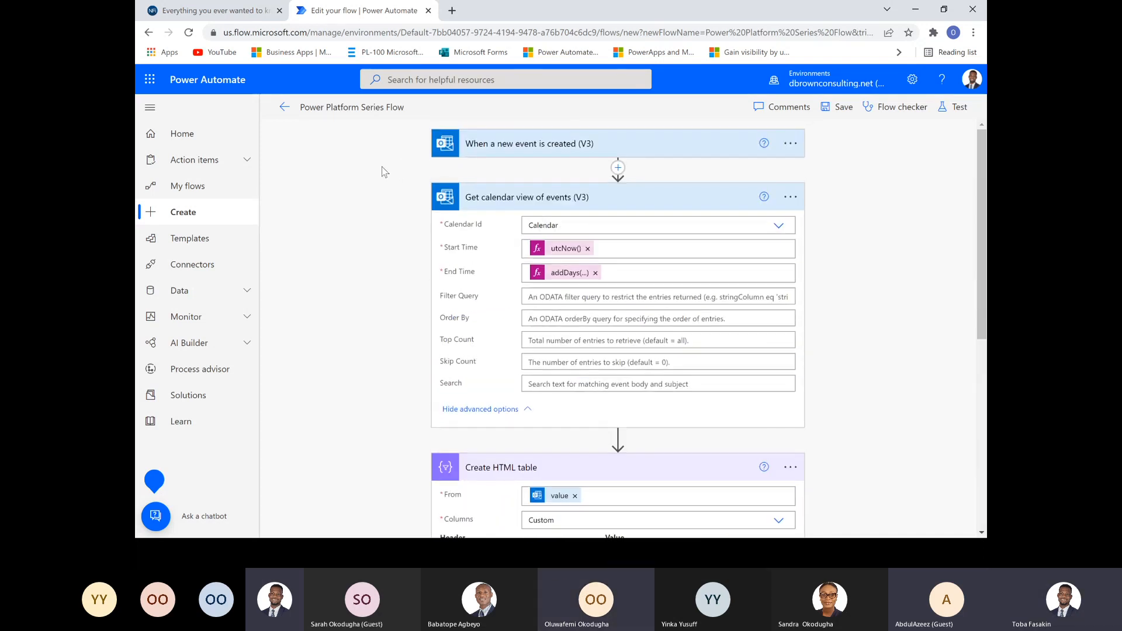
- Examine the Create HTML table source and custom columns together with the Send an email (V2) recipient, subject and body
scroll(555, 212, "down", 2)
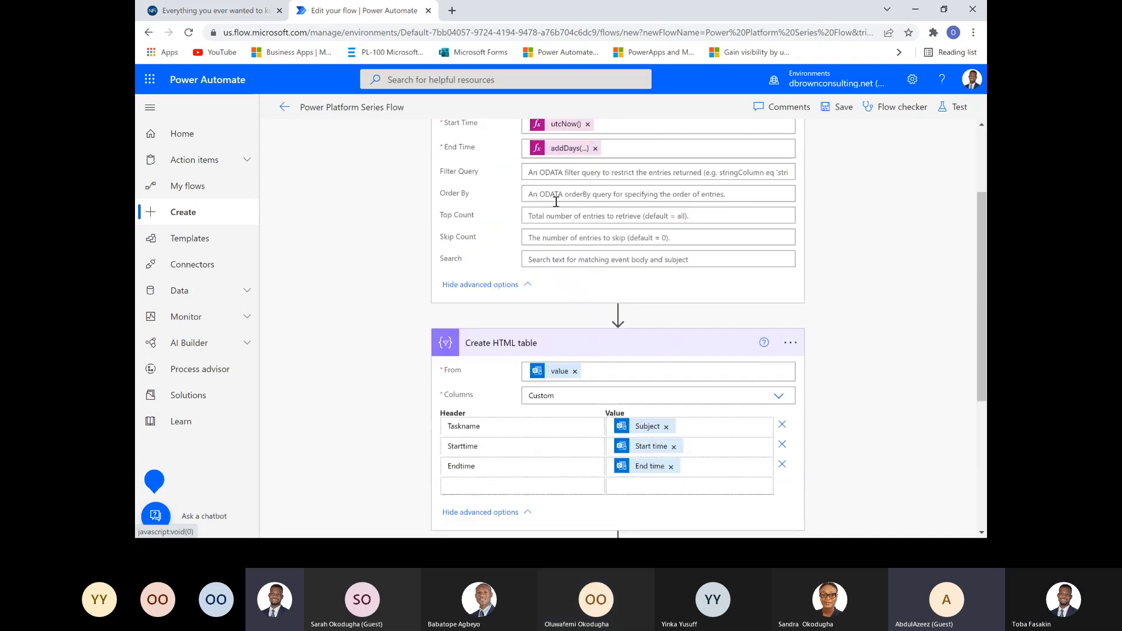
scroll(553, 201, "down", 4)
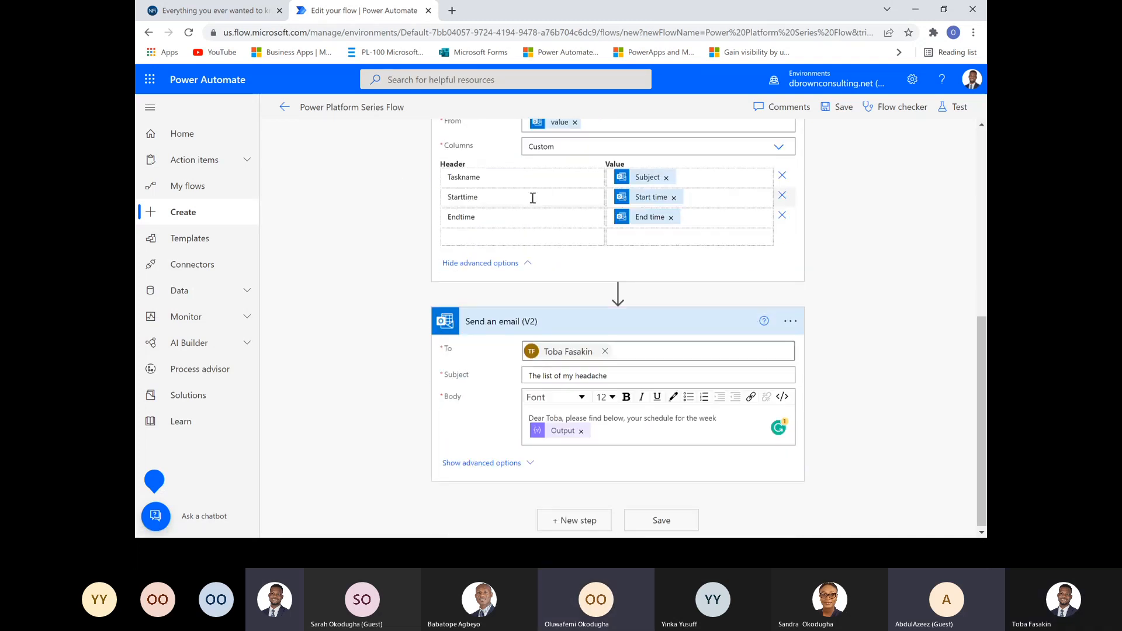
scroll(532, 196, "up", 1)
scroll(534, 196, "up", 2)
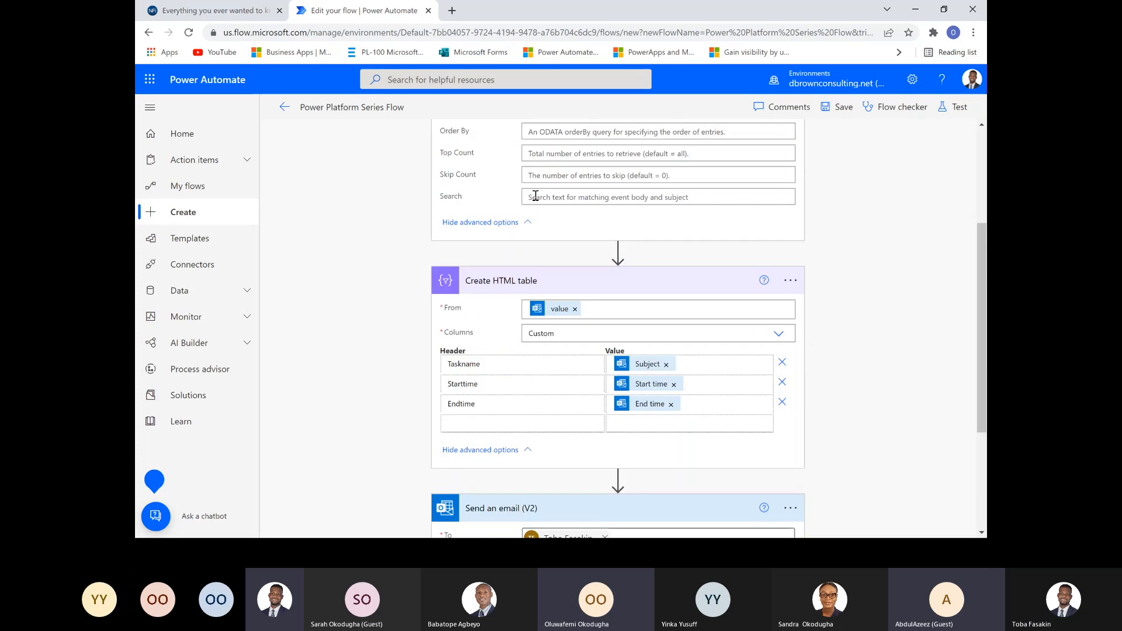
scroll(546, 227, "down", 3)
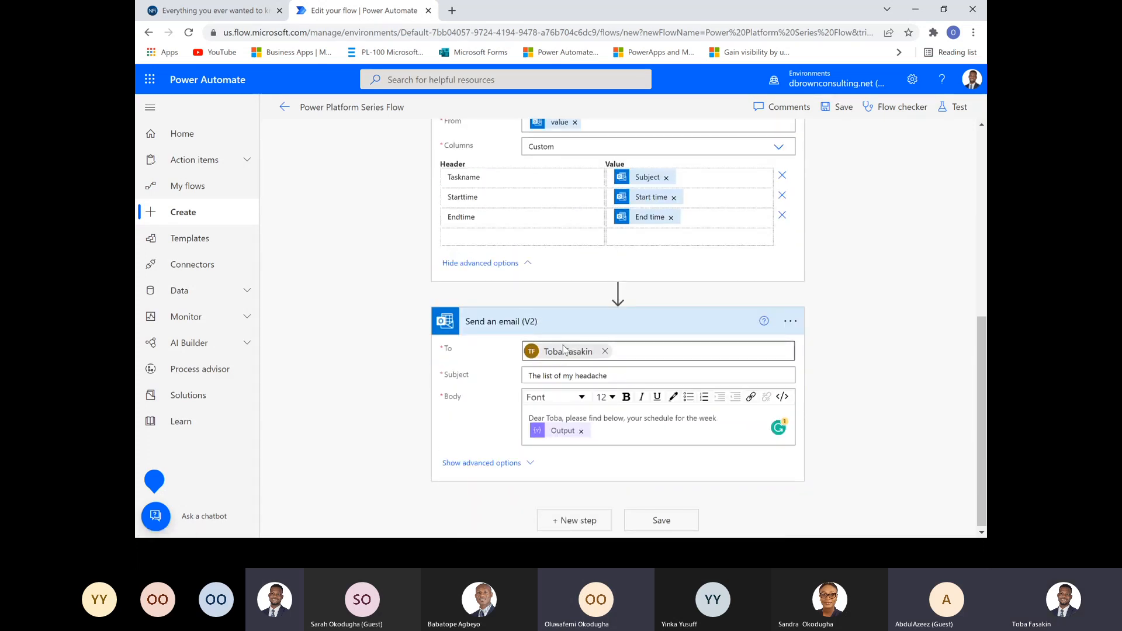
scroll(614, 301, "up", 2)
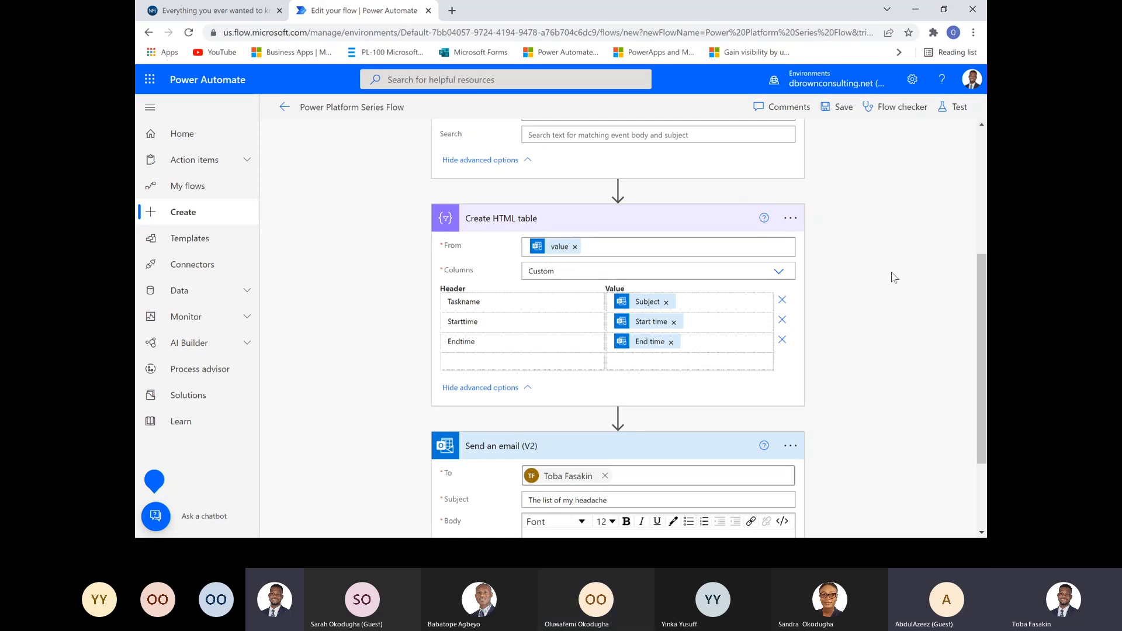
scroll(888, 341, "down", 3)
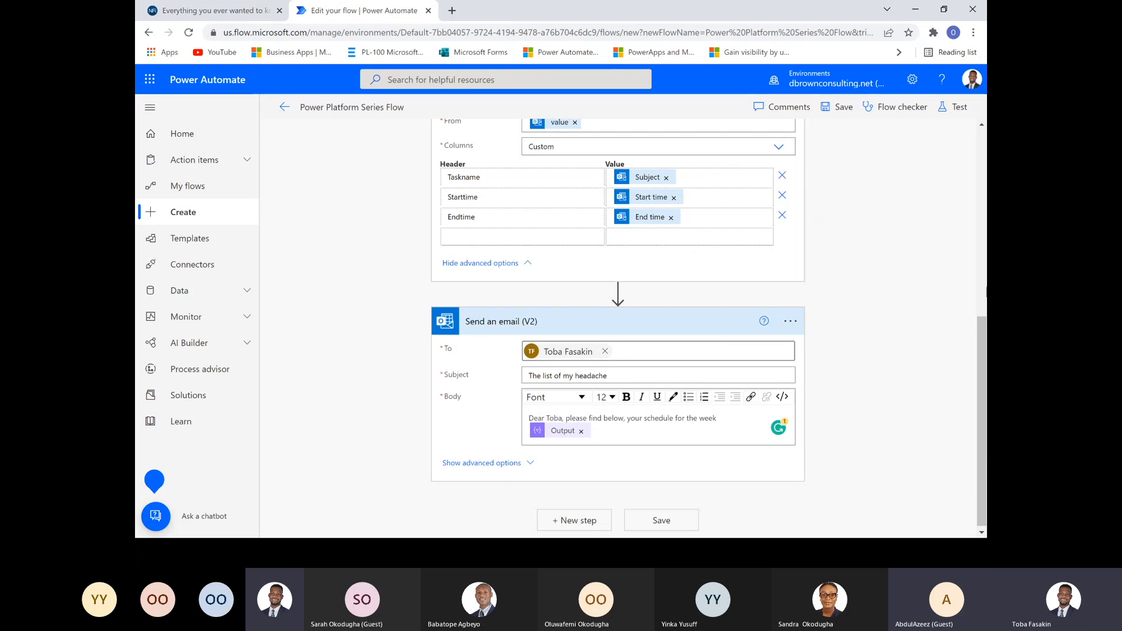
scroll(986, 319, "up", 9)
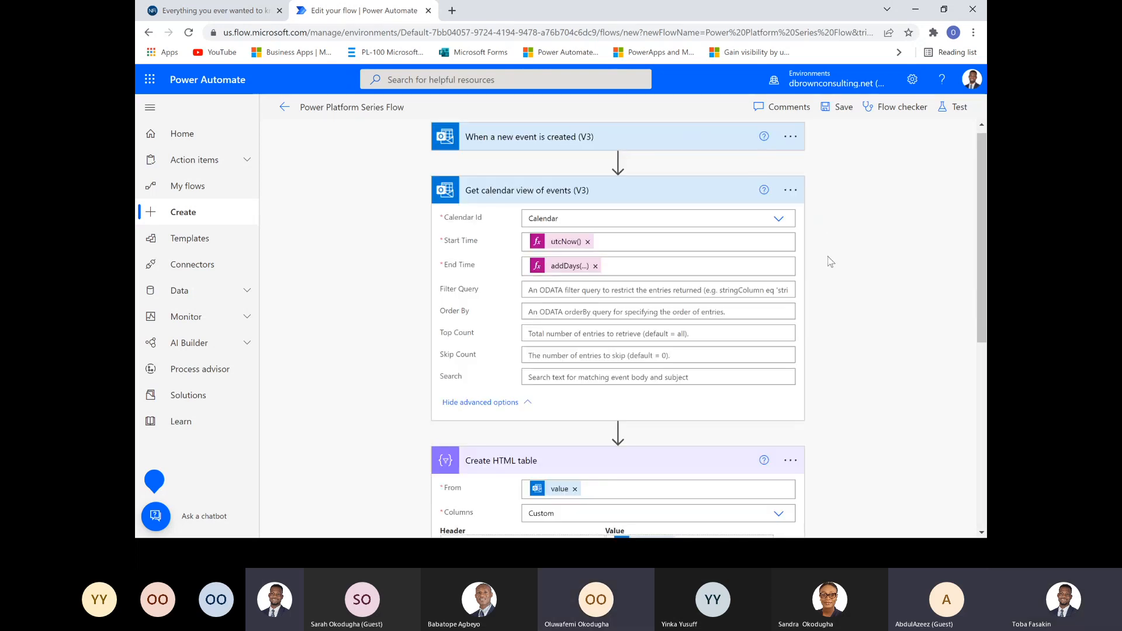
scroll(830, 269, "down", 2)
scroll(830, 269, "down", 2)
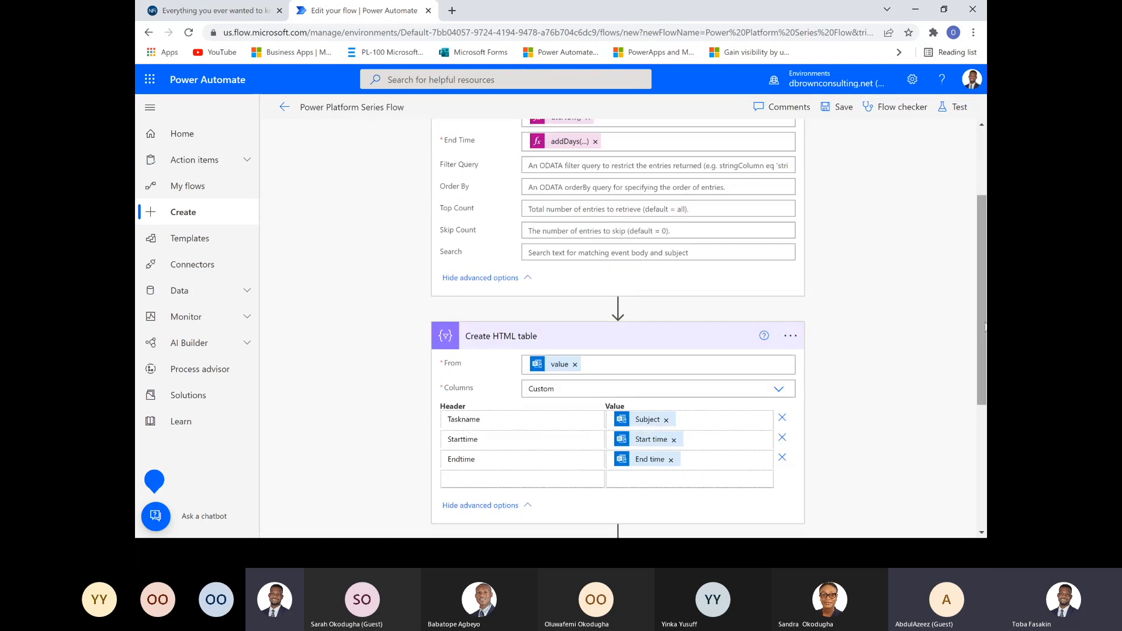
scroll(966, 330, "down", 4)
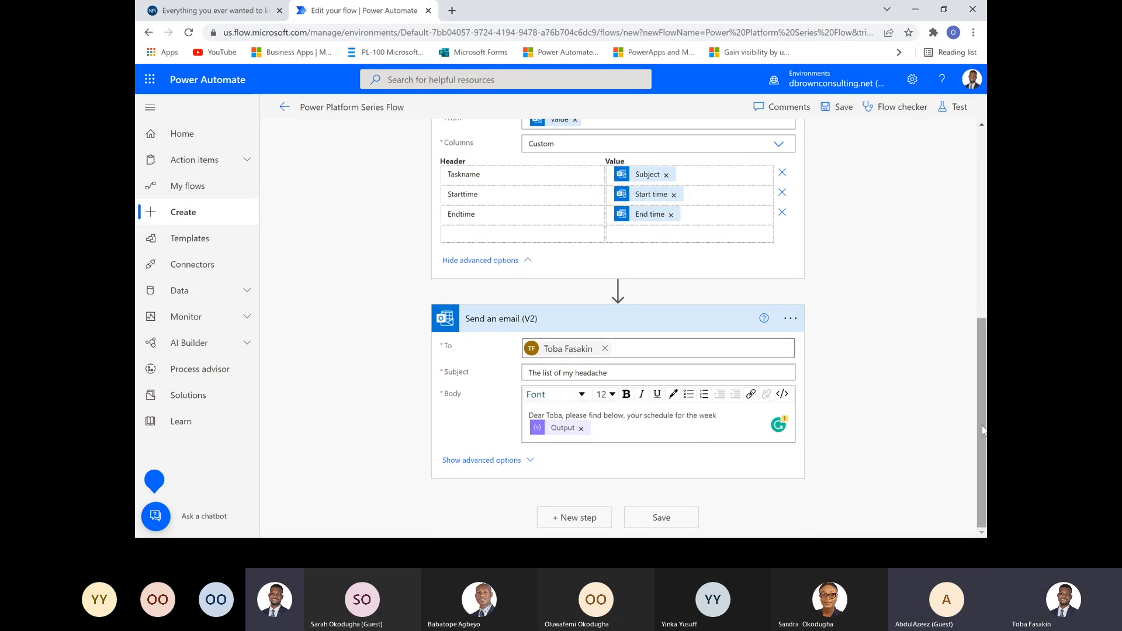
scroll(971, 367, "up", 1)
scroll(971, 367, "up", 5)
scroll(972, 351, "down", 3)
scroll(973, 339, "up", 4)
scroll(975, 329, "down", 2)
scroll(974, 330, "down", 2)
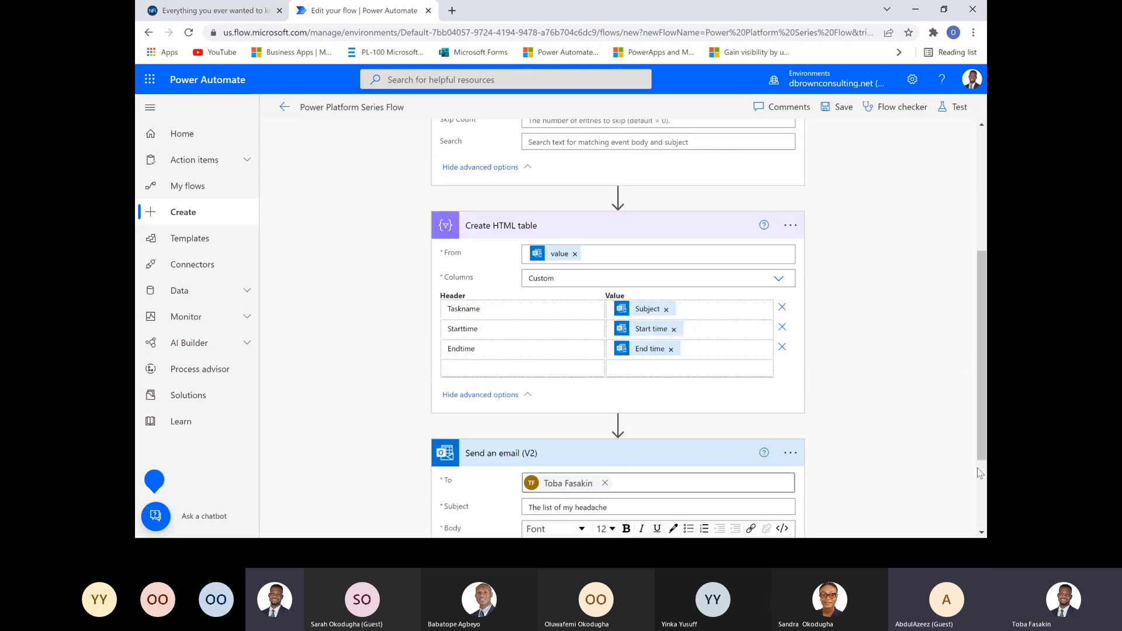
scroll(929, 399, "down", 2)
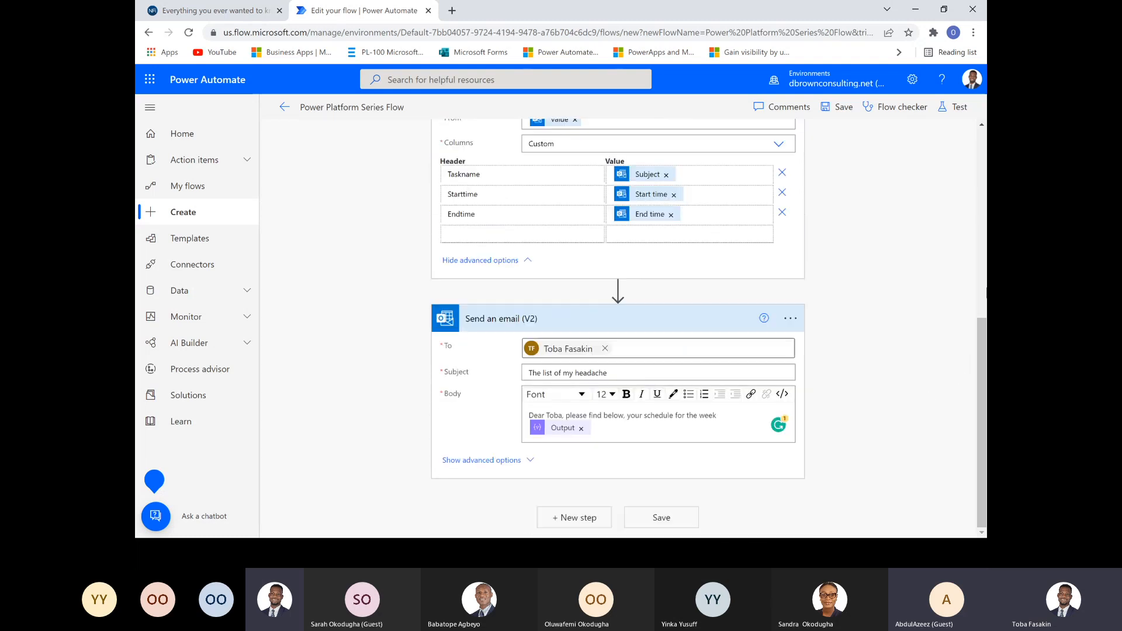
scroll(974, 298, "up", 6)
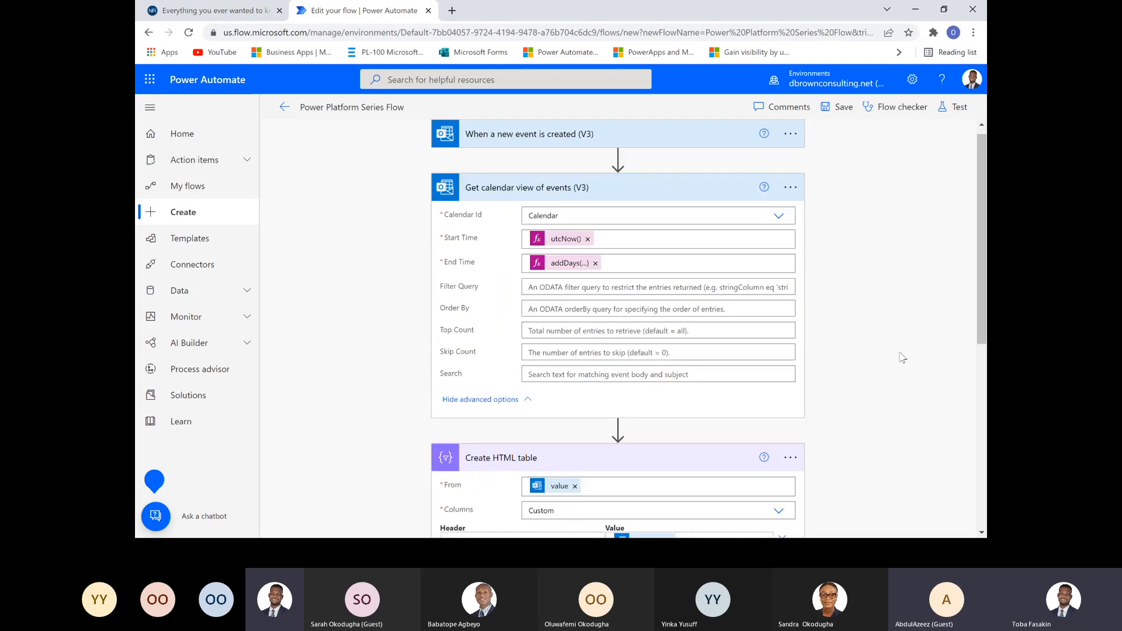
scroll(950, 371, "down", 6)
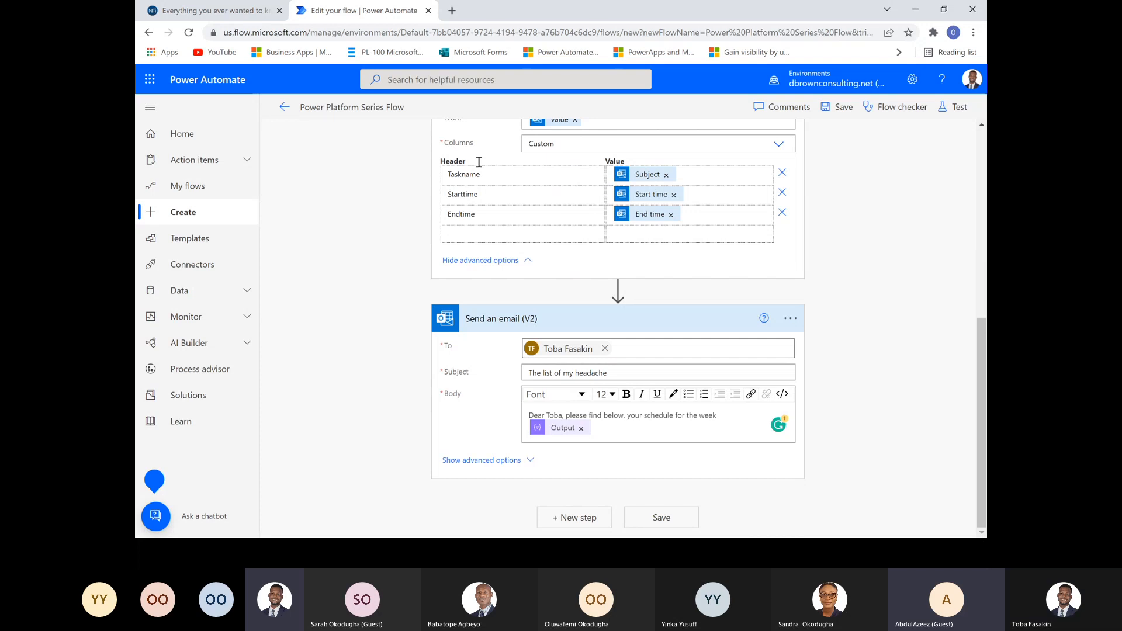
left_click_drag(983, 380, 986, 349)
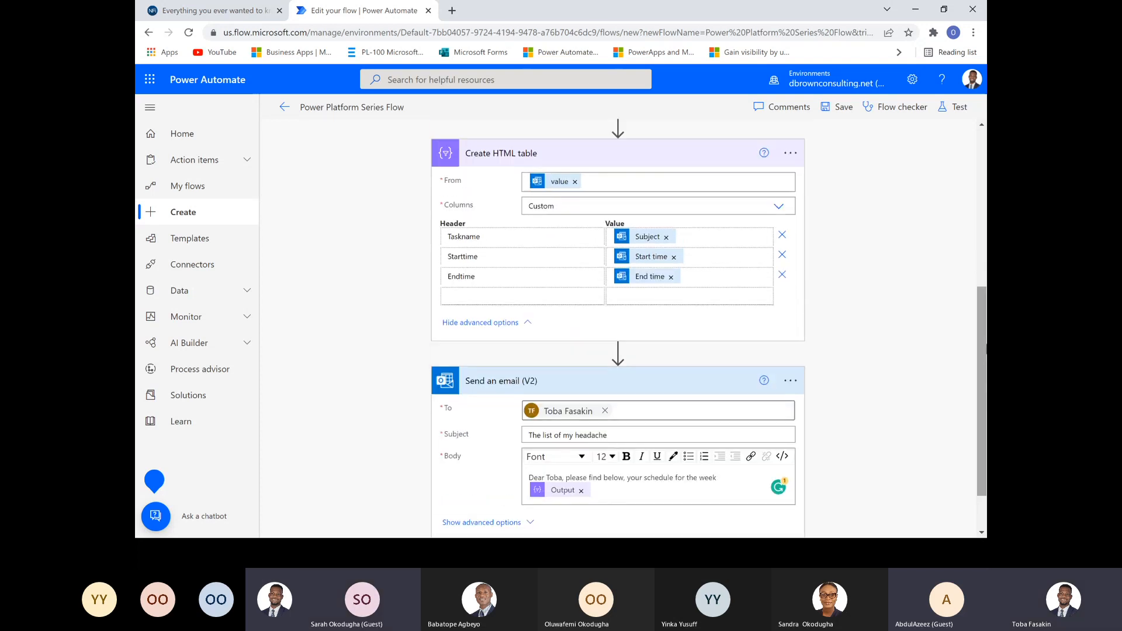
left_click(983, 281)
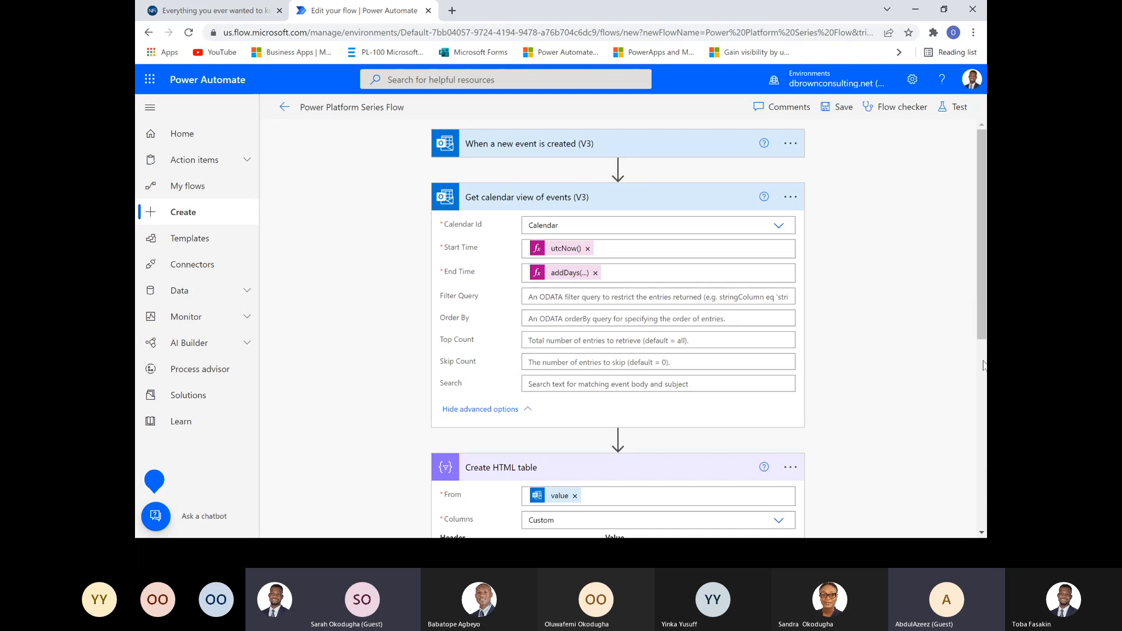
left_click(983, 365)
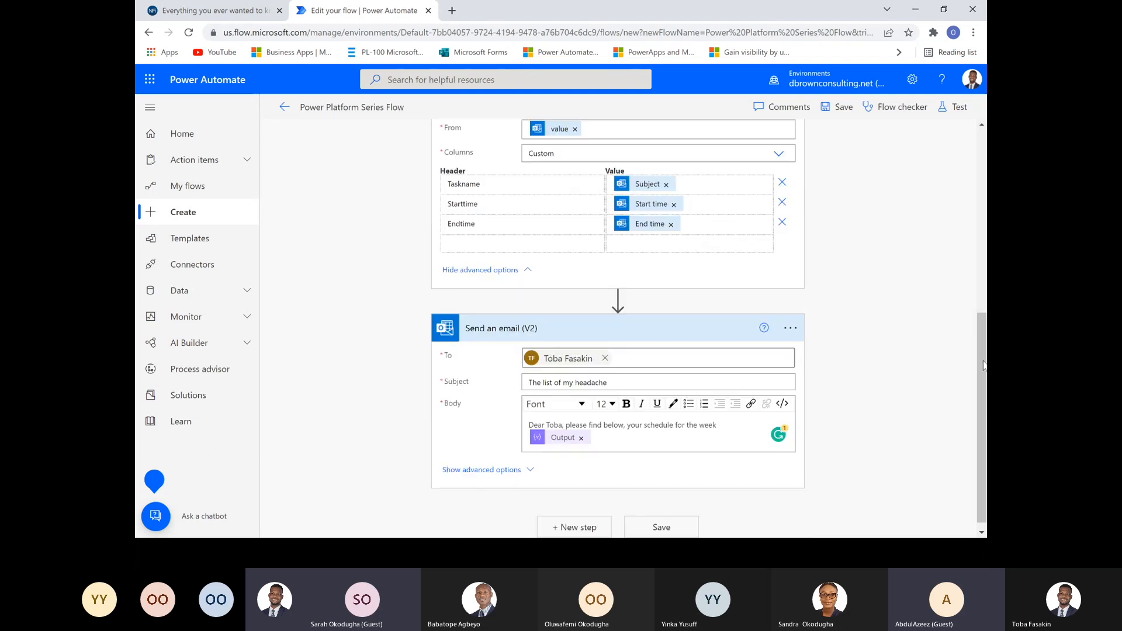
- Compare the Get calendar view of events (V3) start and end times with the Create HTML table columns and the Send an email (V2) body
left_click(982, 274)
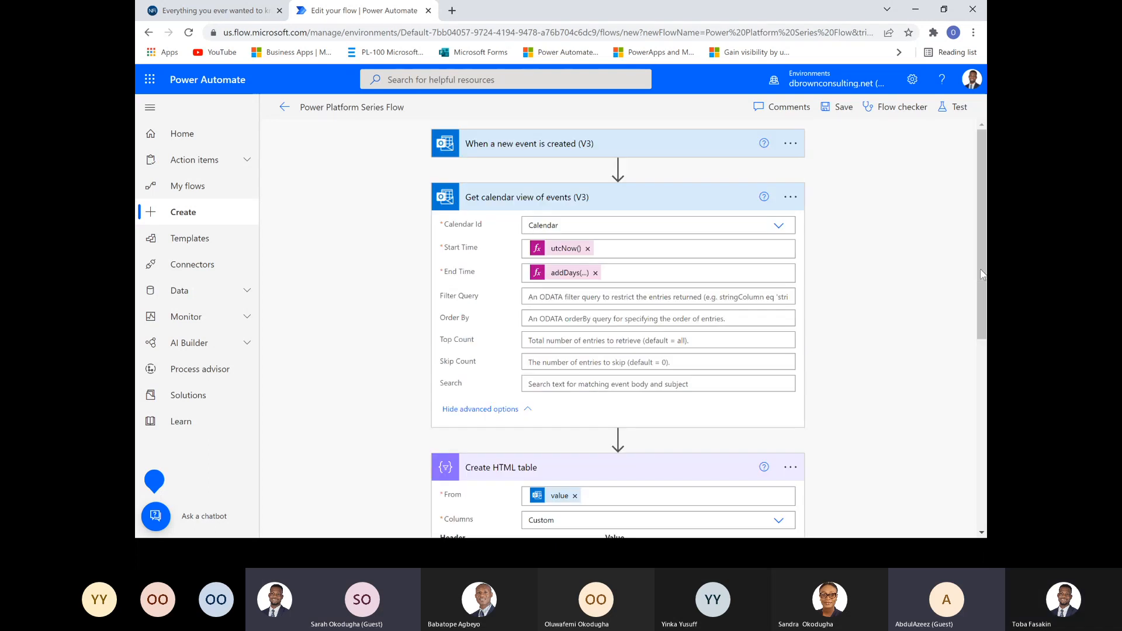
left_click(982, 359)
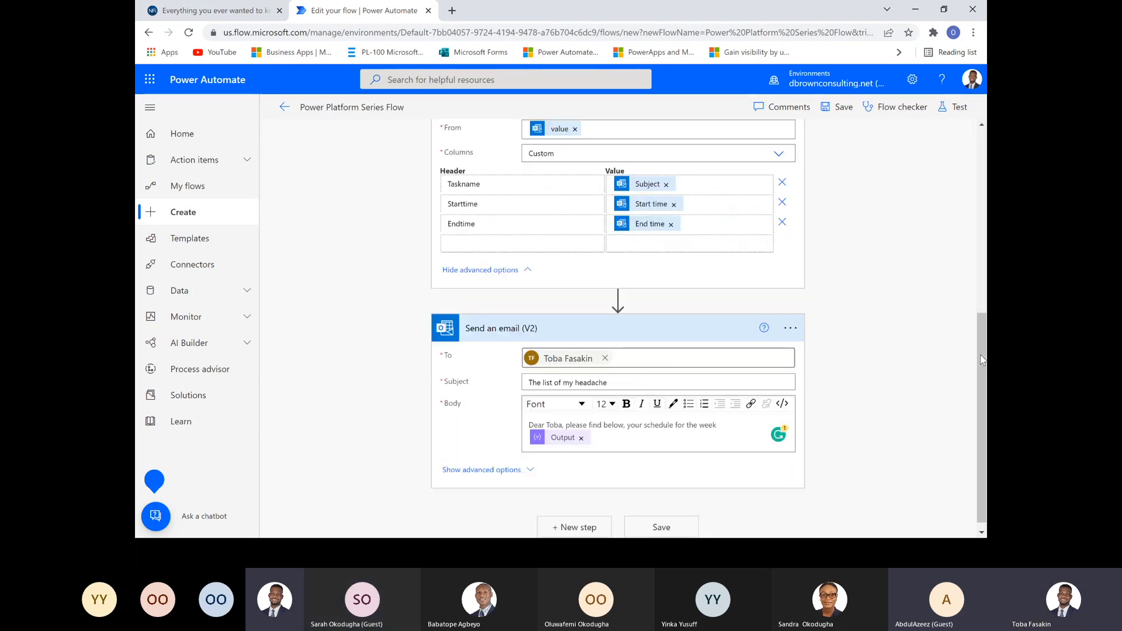
left_click(981, 253)
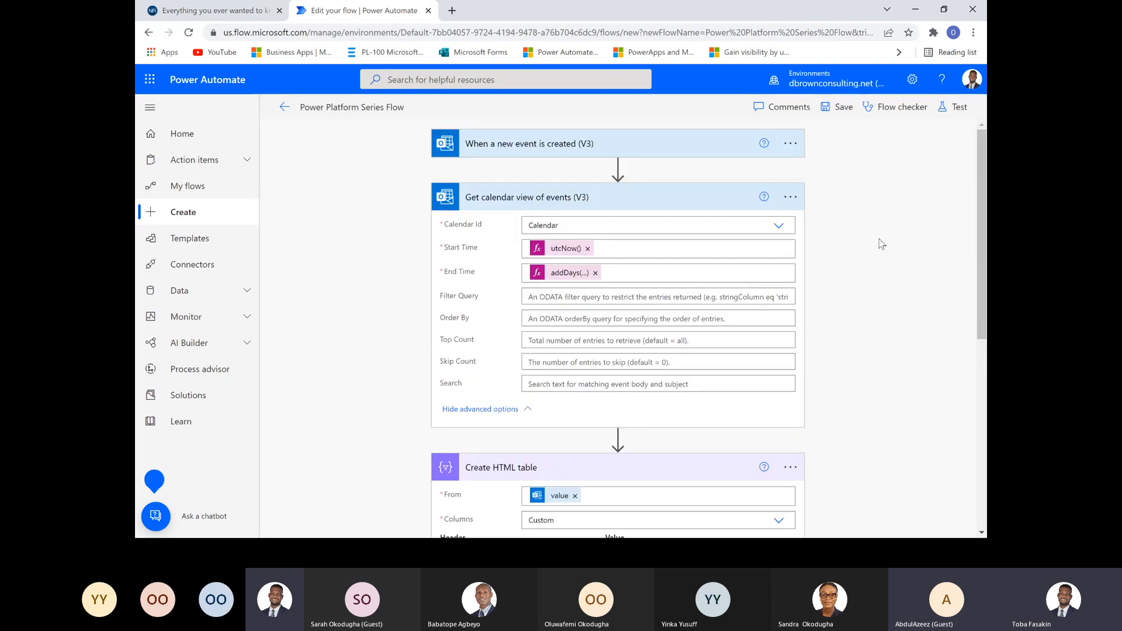
left_click(982, 369)
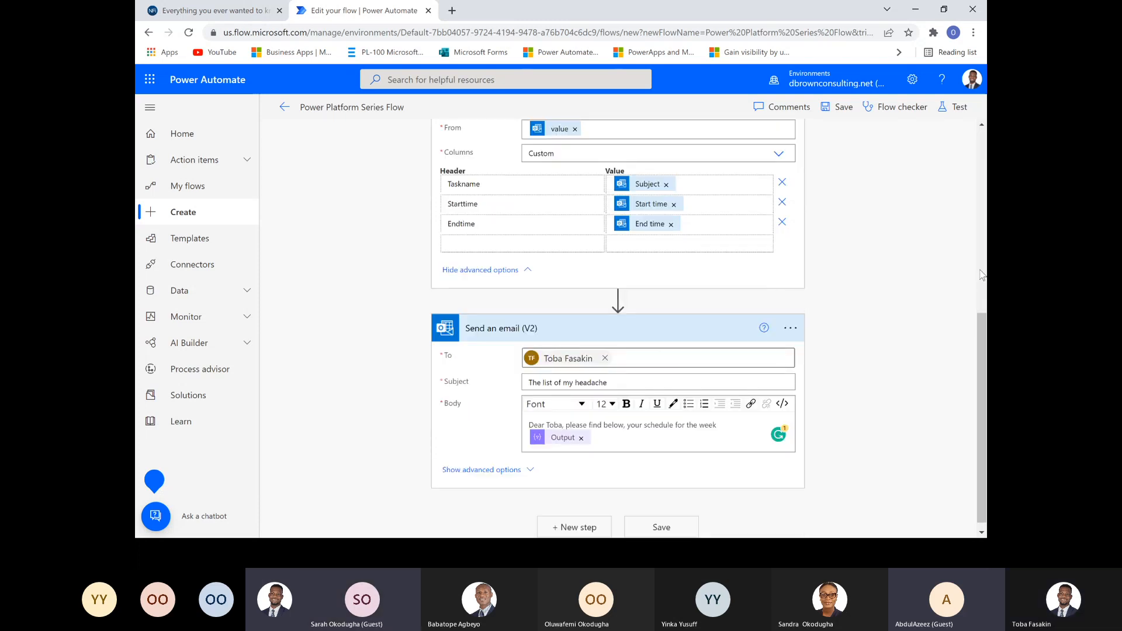
left_click(981, 274)
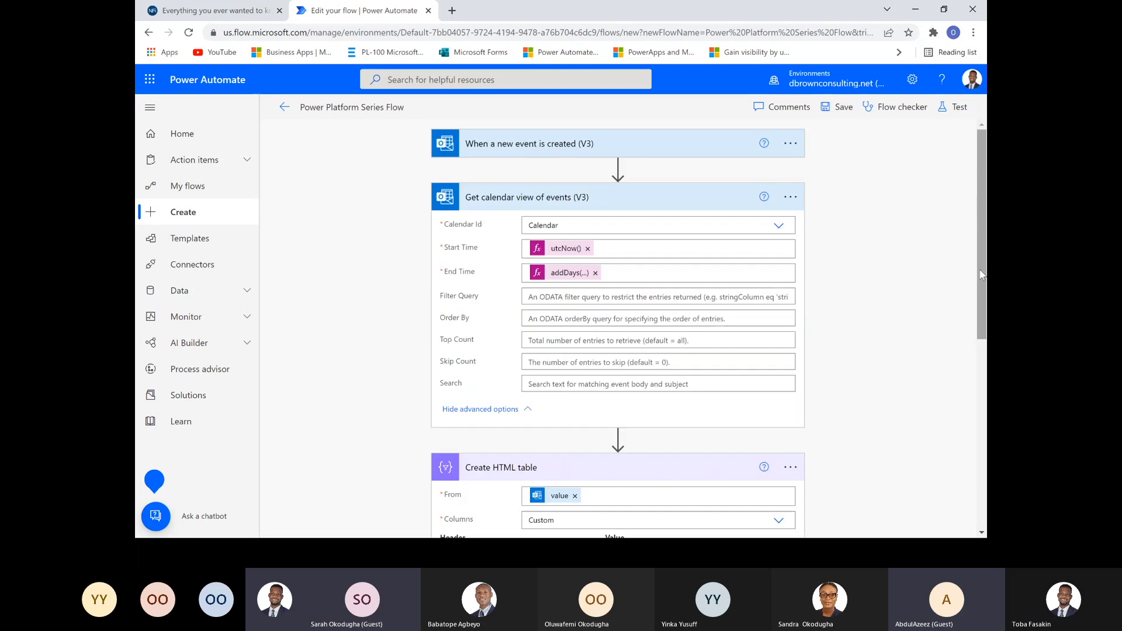
left_click(982, 368)
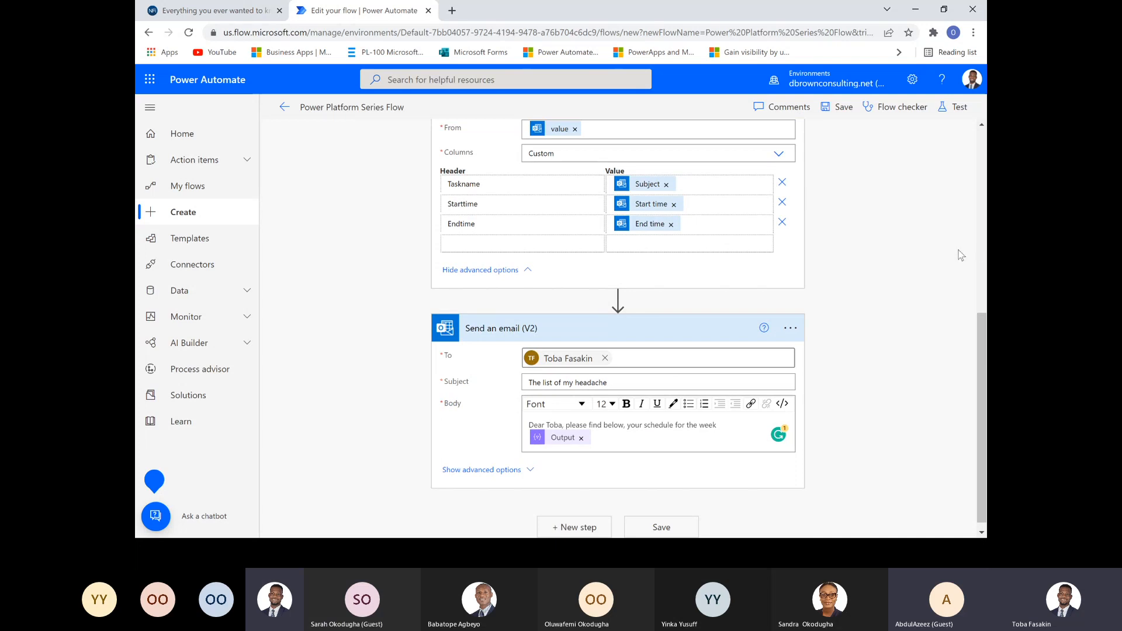
left_click_drag(984, 352, 963, 369)
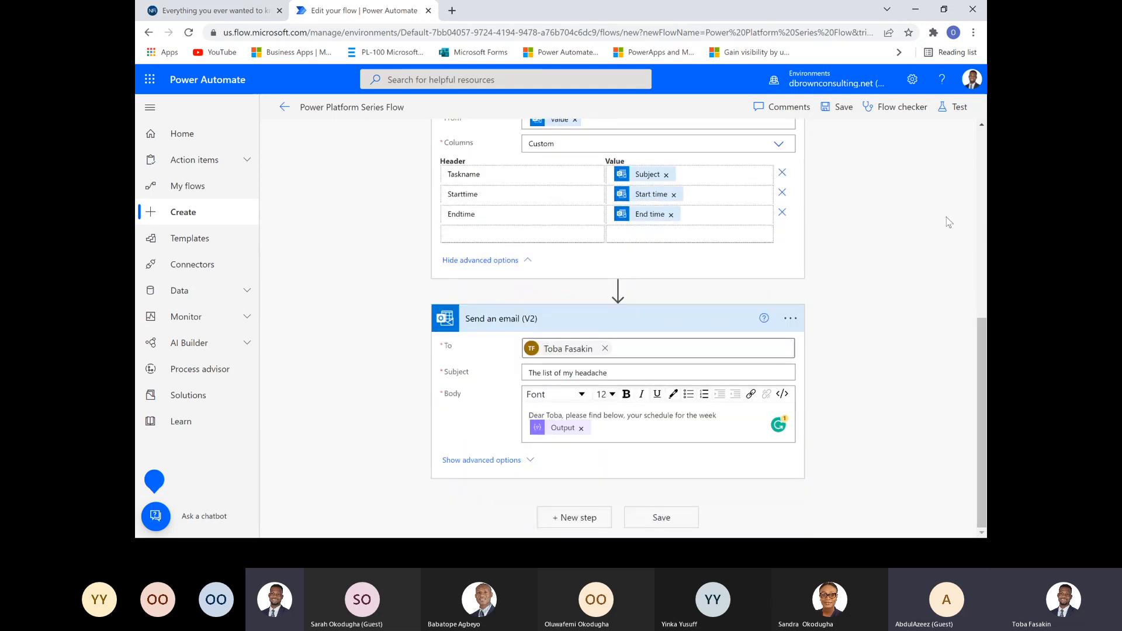
left_click_drag(982, 321, 982, 158)
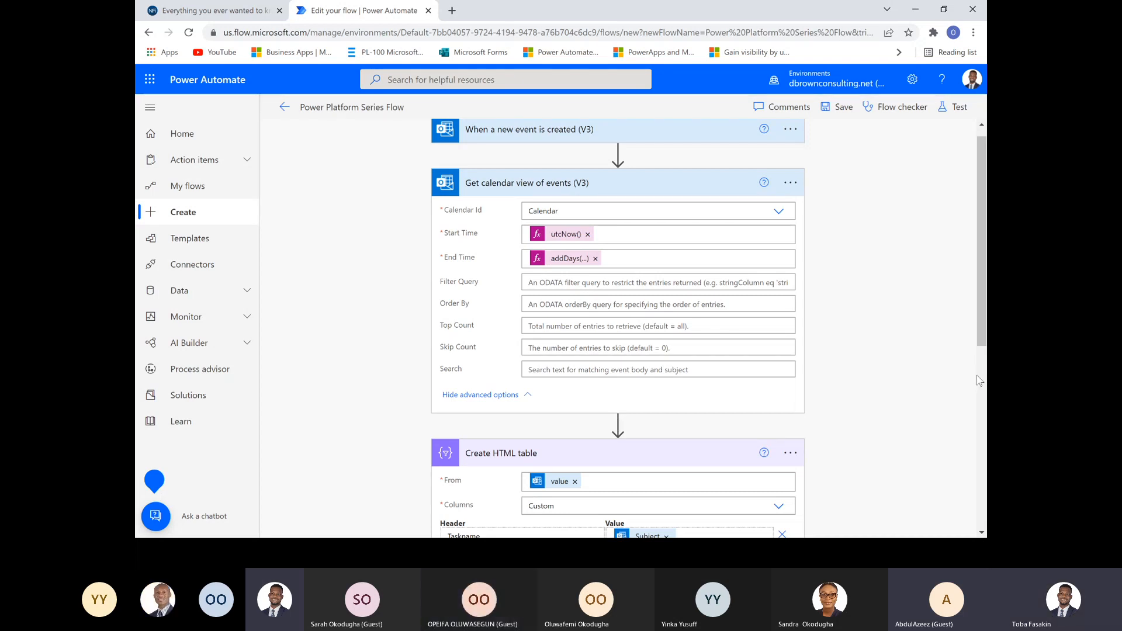
scroll(977, 374, "down", 6)
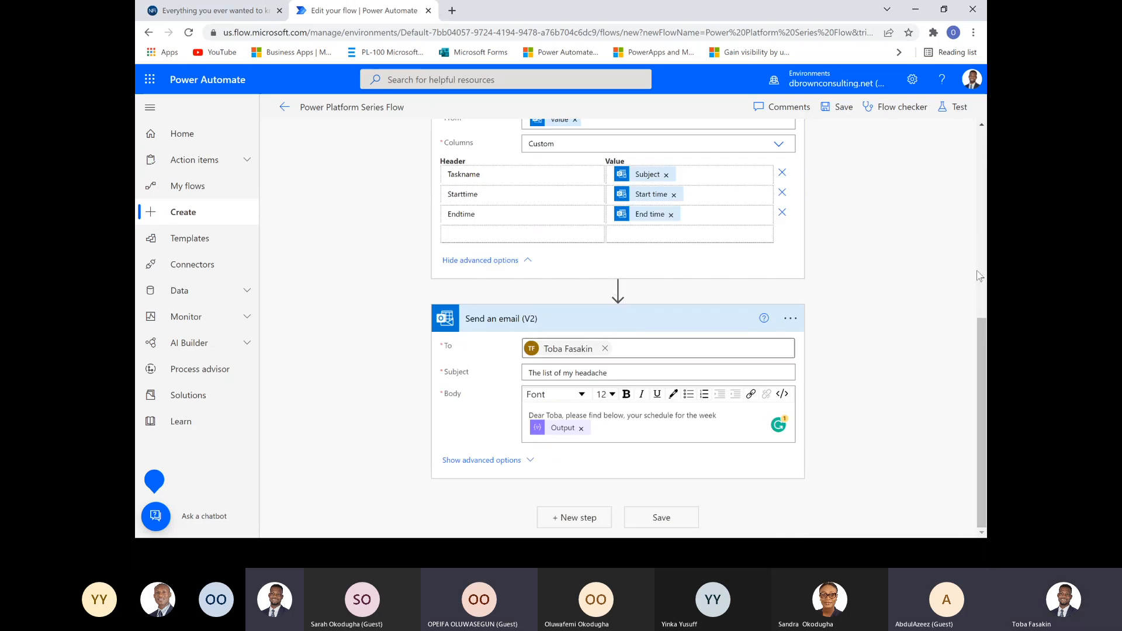
scroll(979, 276, "up", 6)
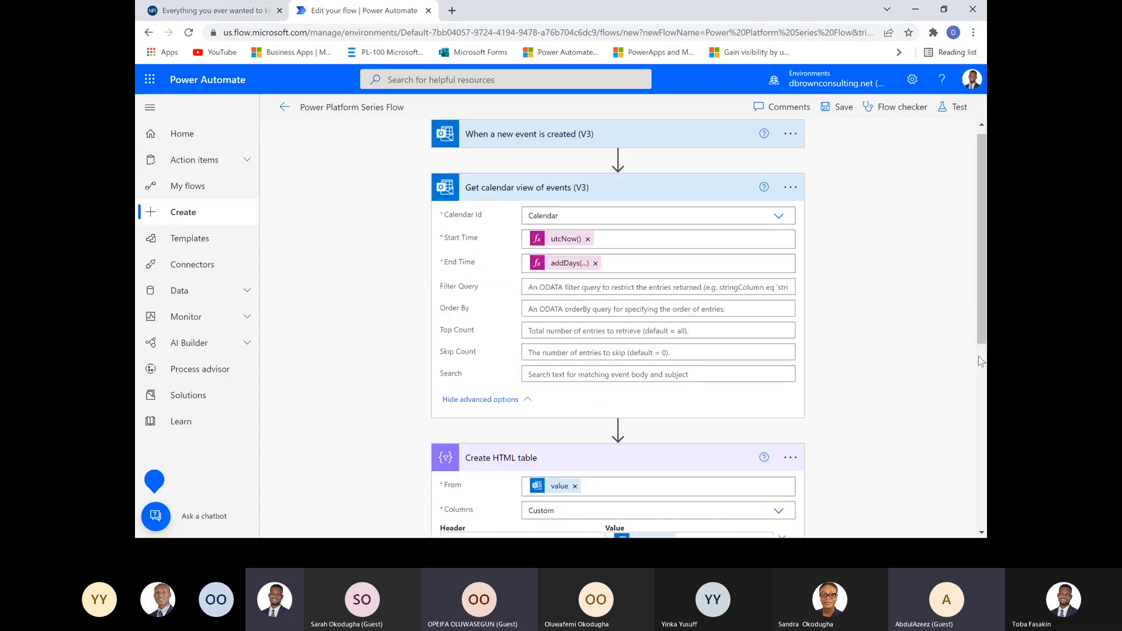
scroll(981, 361, "down", 6)
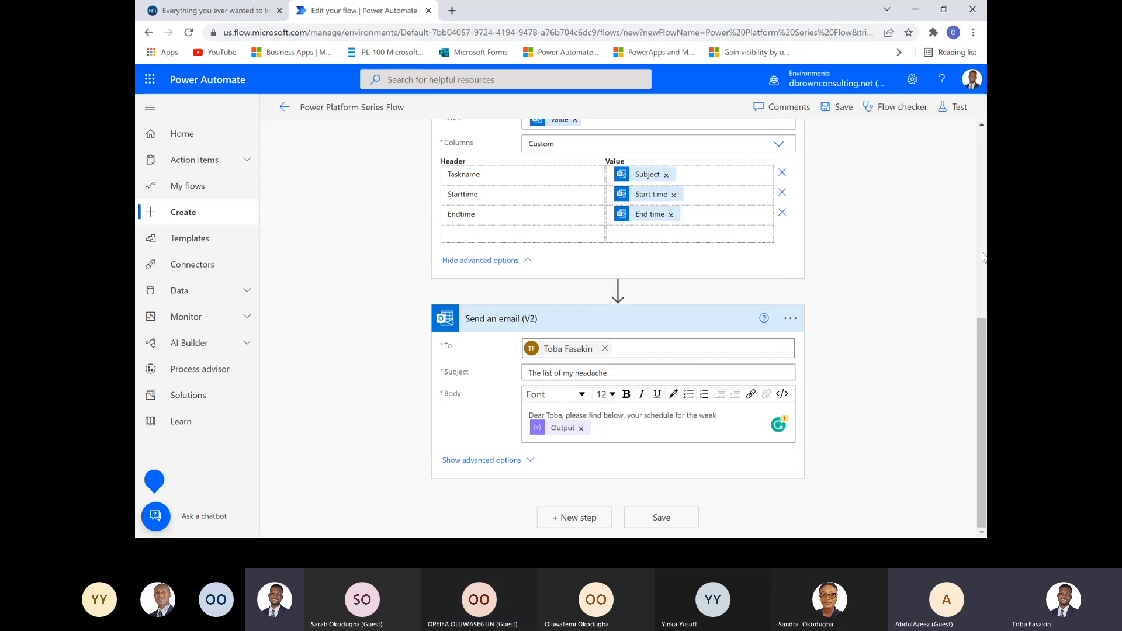
scroll(981, 257, "up", 6)
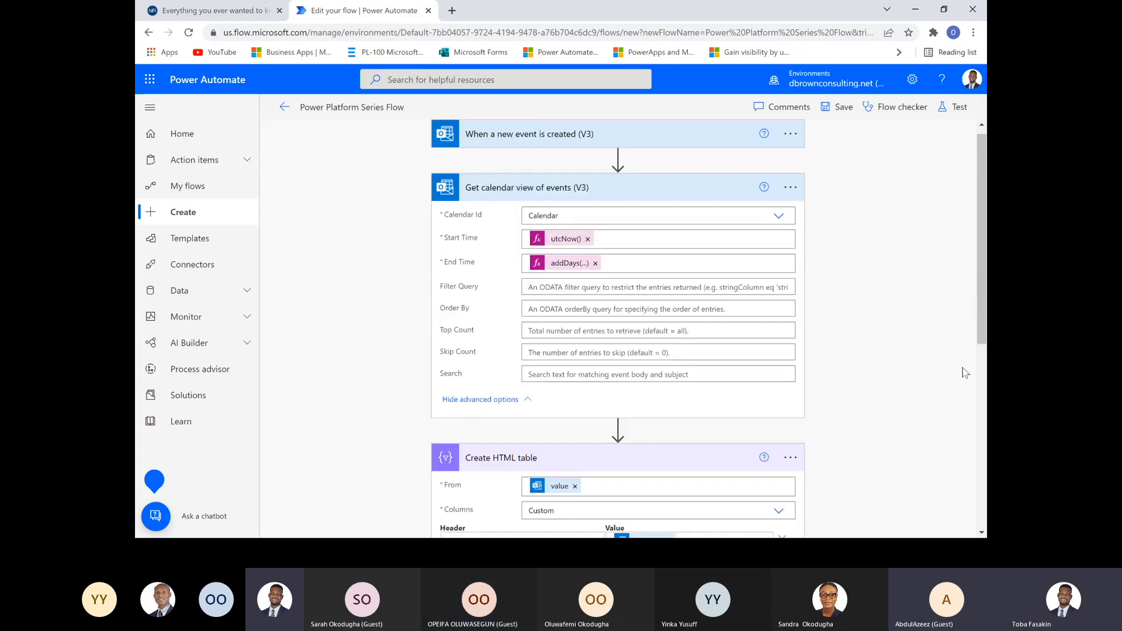
scroll(980, 375, "down", 6)
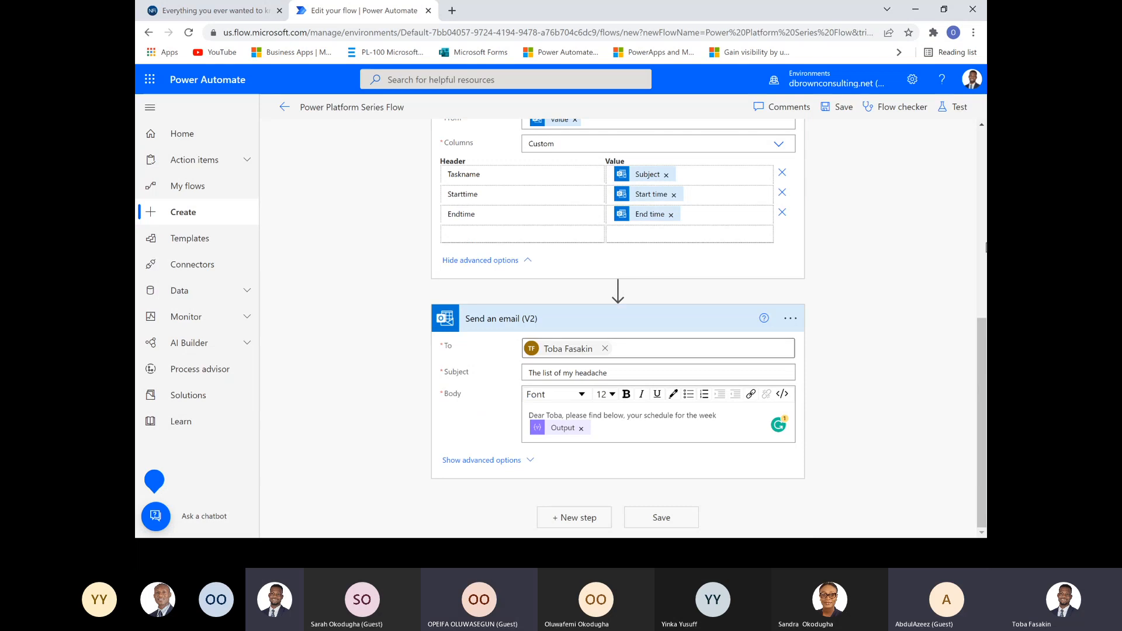
scroll(980, 258, "up", 6)
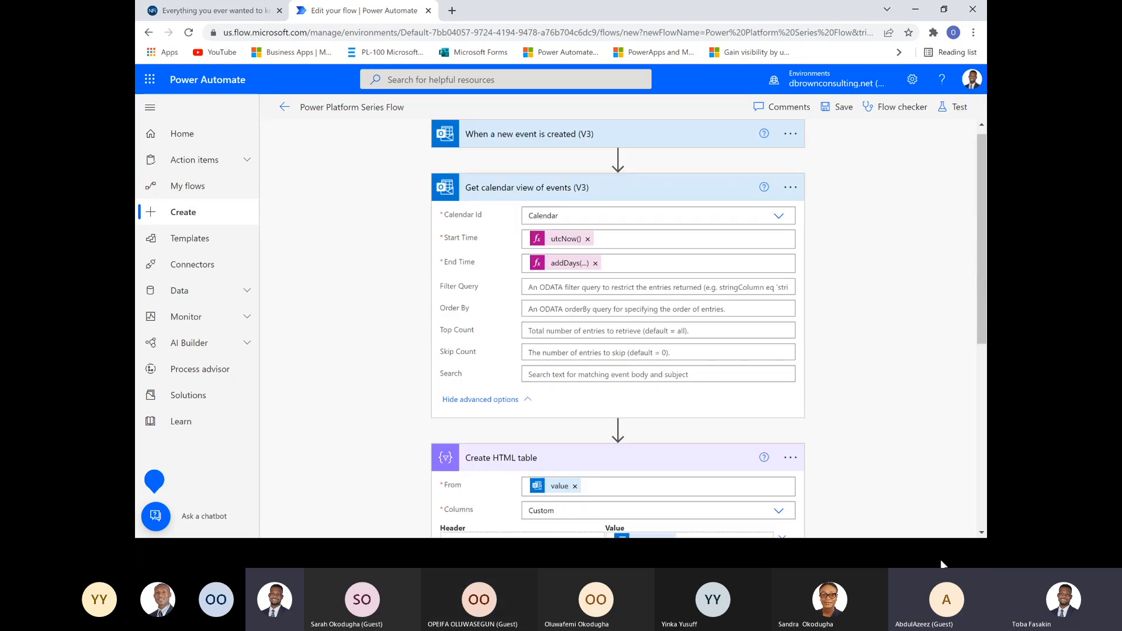
scroll(985, 494, "down", 6)
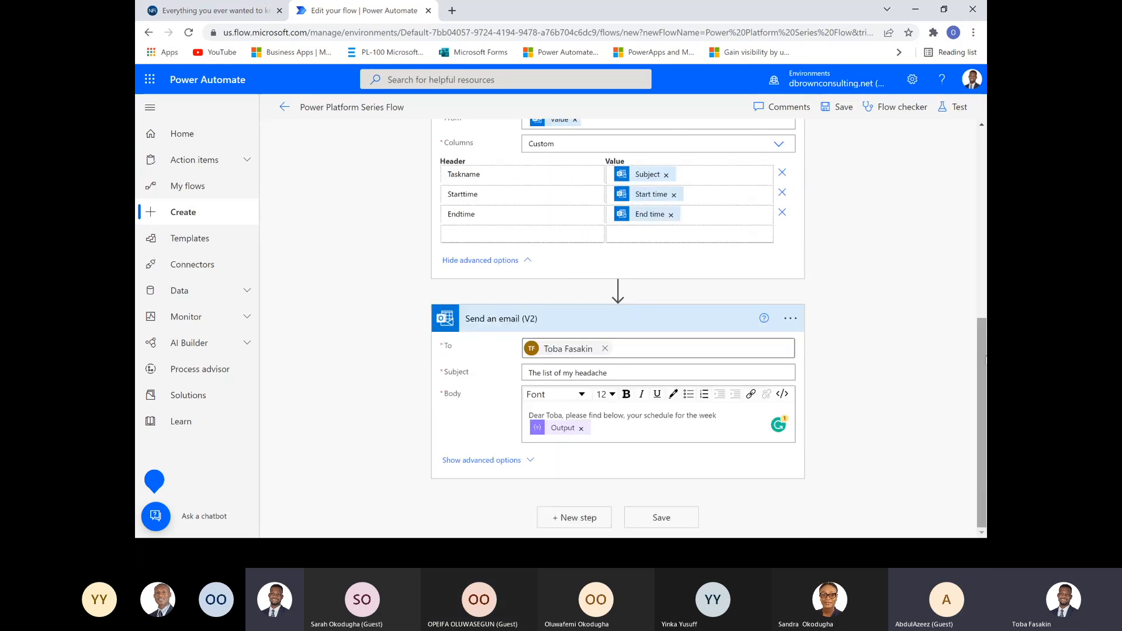
left_click(983, 290)
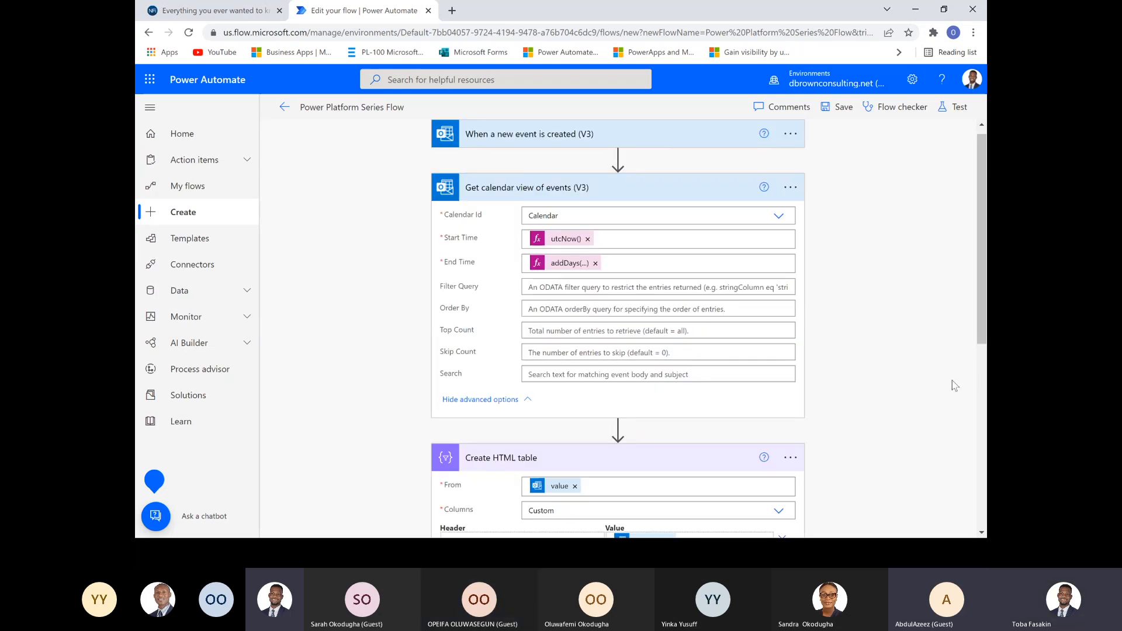
left_click(982, 384)
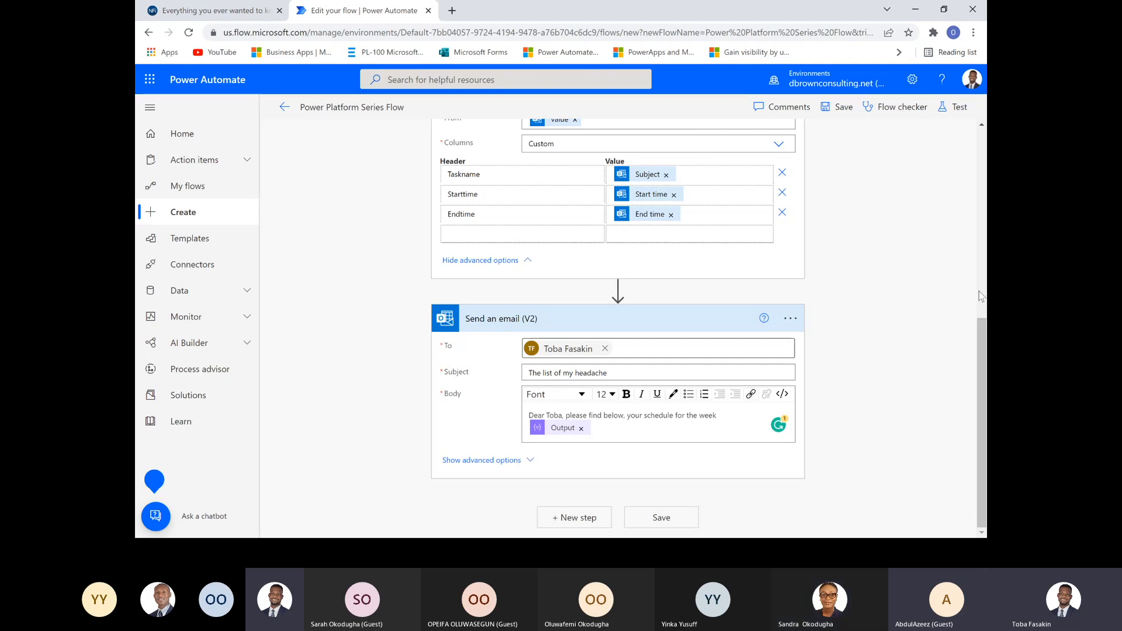
left_click(978, 287)
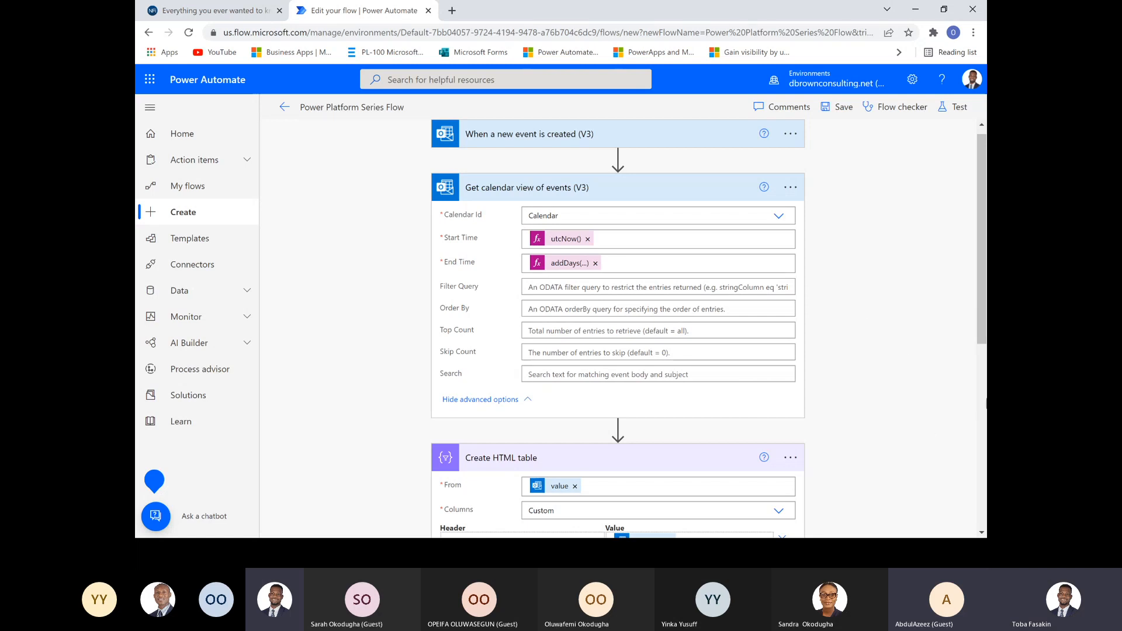
left_click(981, 358)
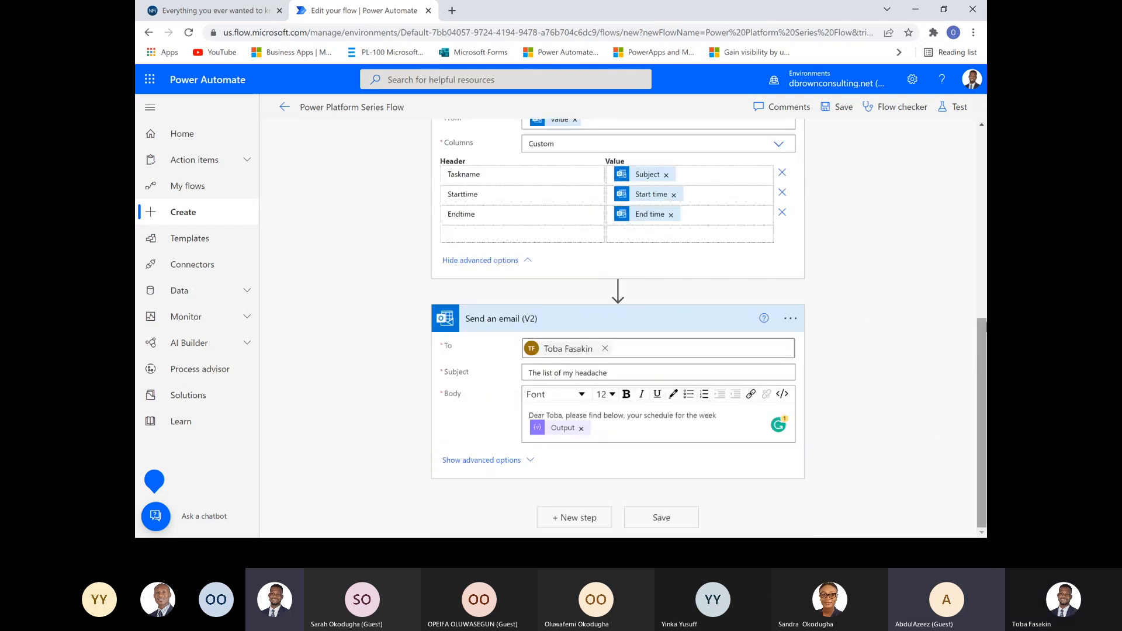
left_click(982, 296)
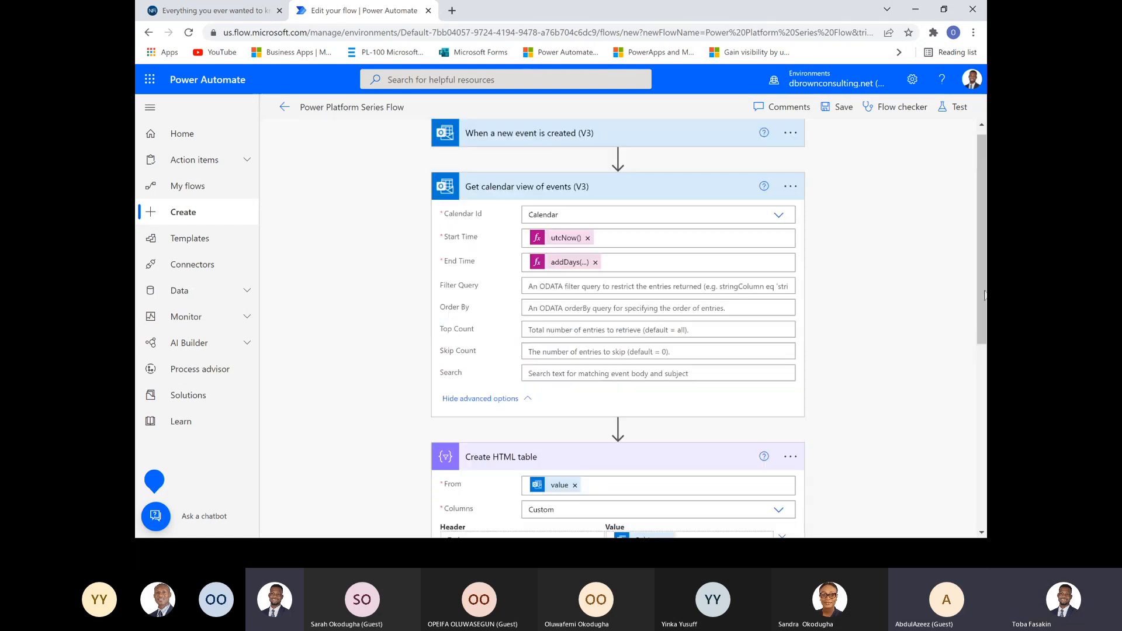
left_click(979, 368)
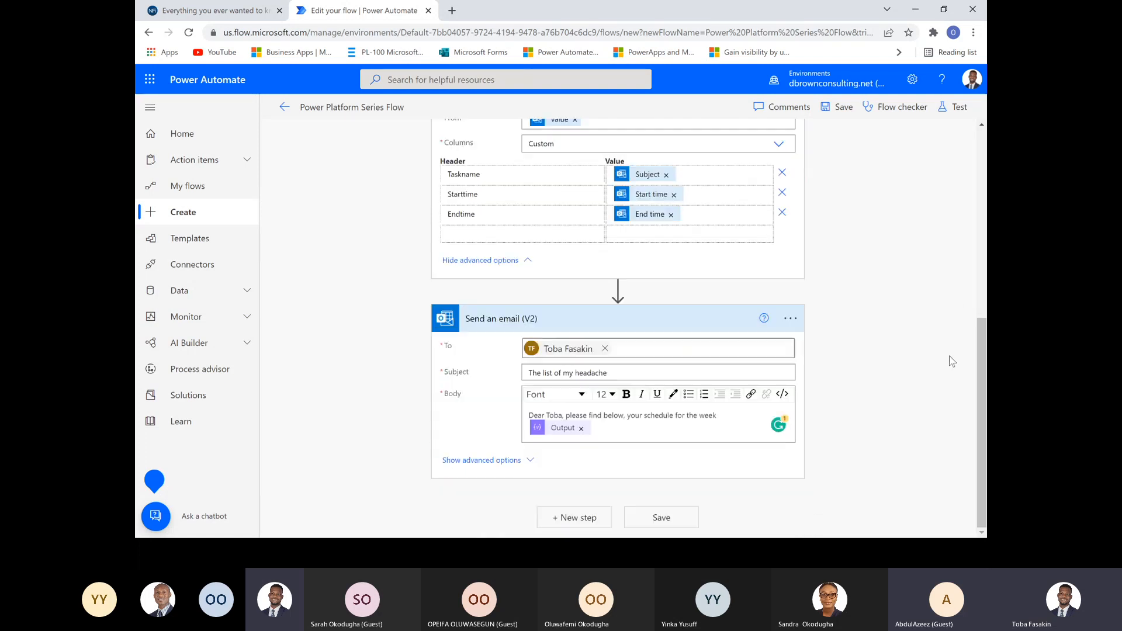
left_click(982, 252)
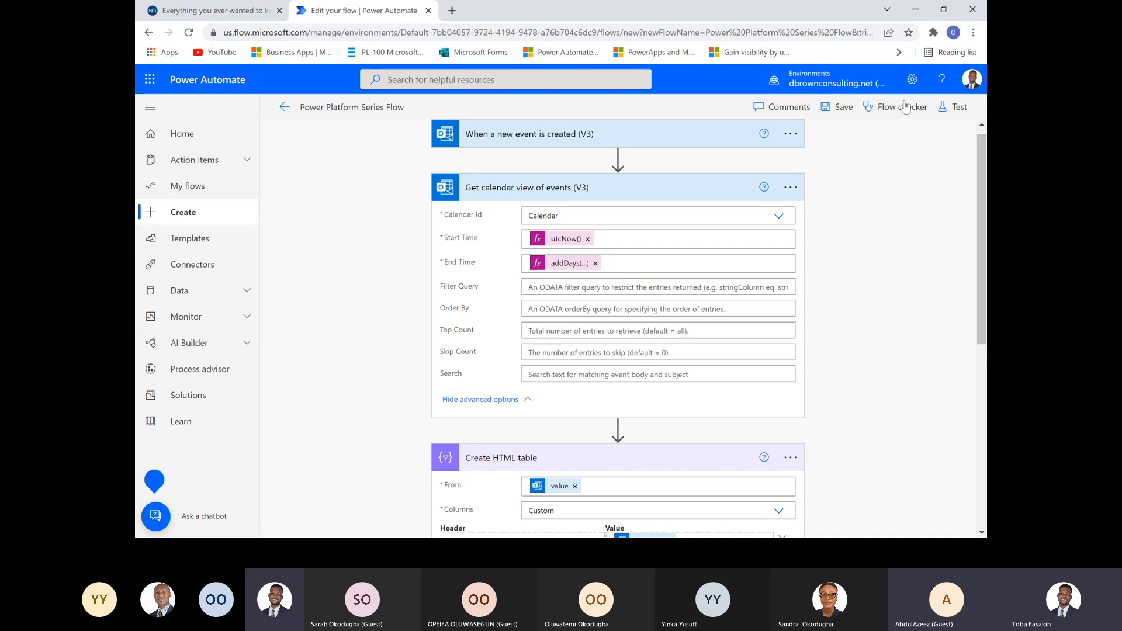
scroll(980, 371, "down", 6)
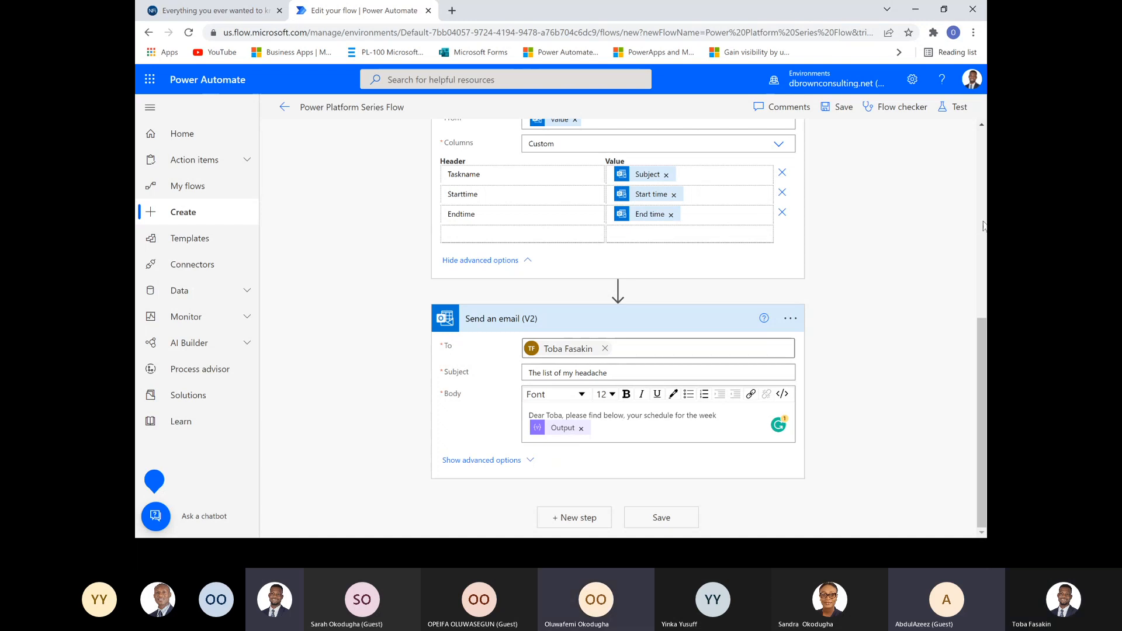
scroll(983, 226, "up", 6)
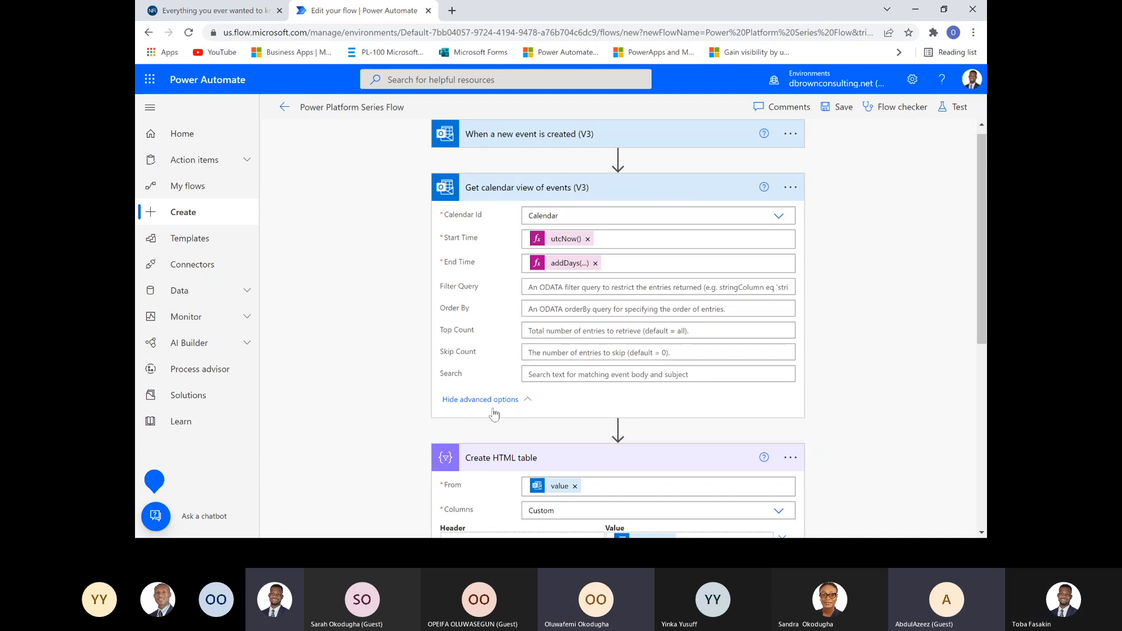
scroll(493, 413, "down", 3)
scroll(576, 512, "down", 4)
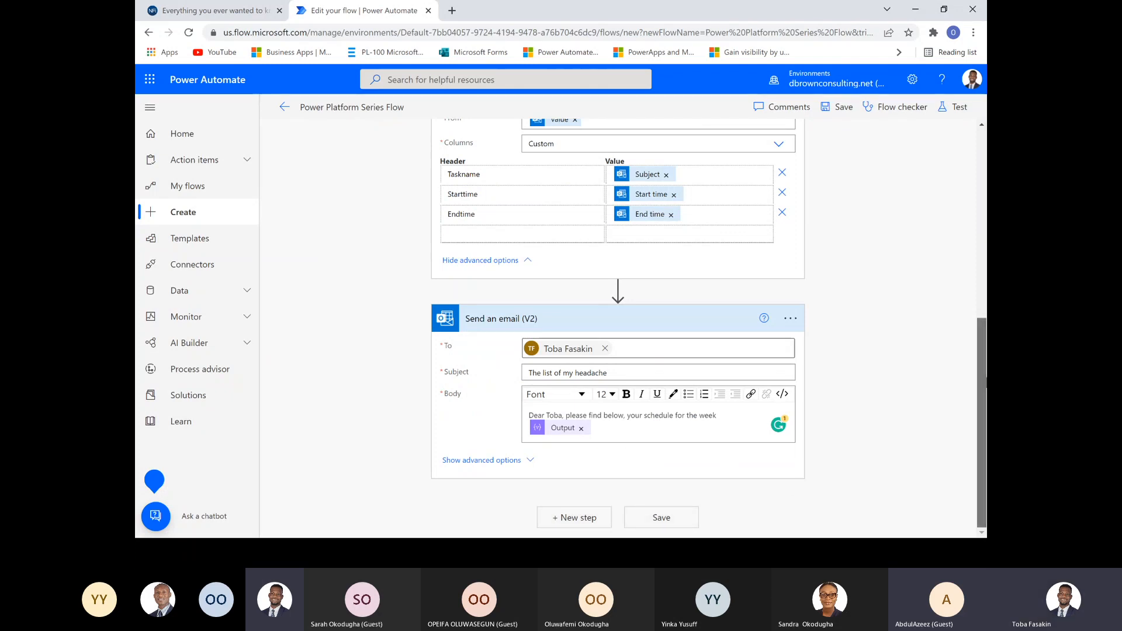
left_click_drag(978, 409, 982, 146)
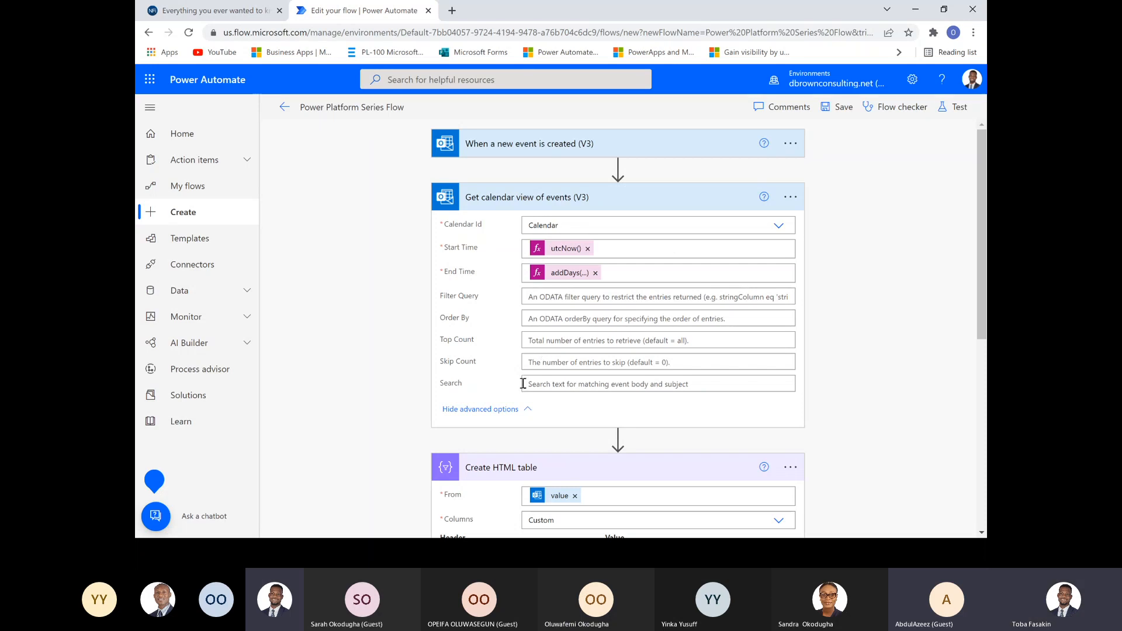
scroll(630, 374, "down", 6)
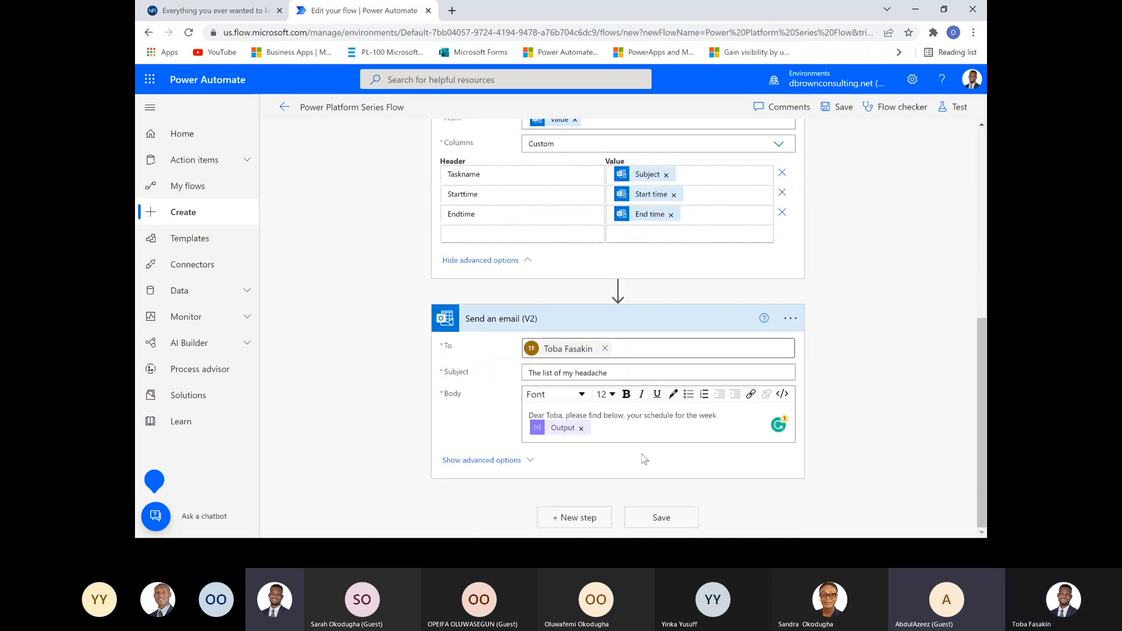
left_click(982, 310)
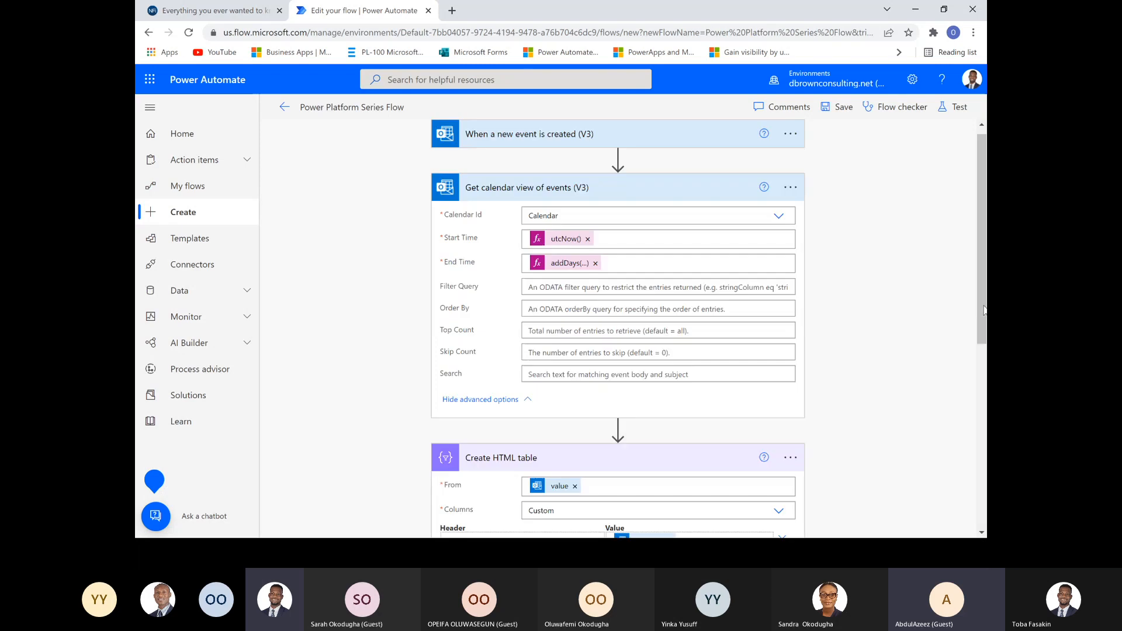
scroll(735, 497, "down", 6)
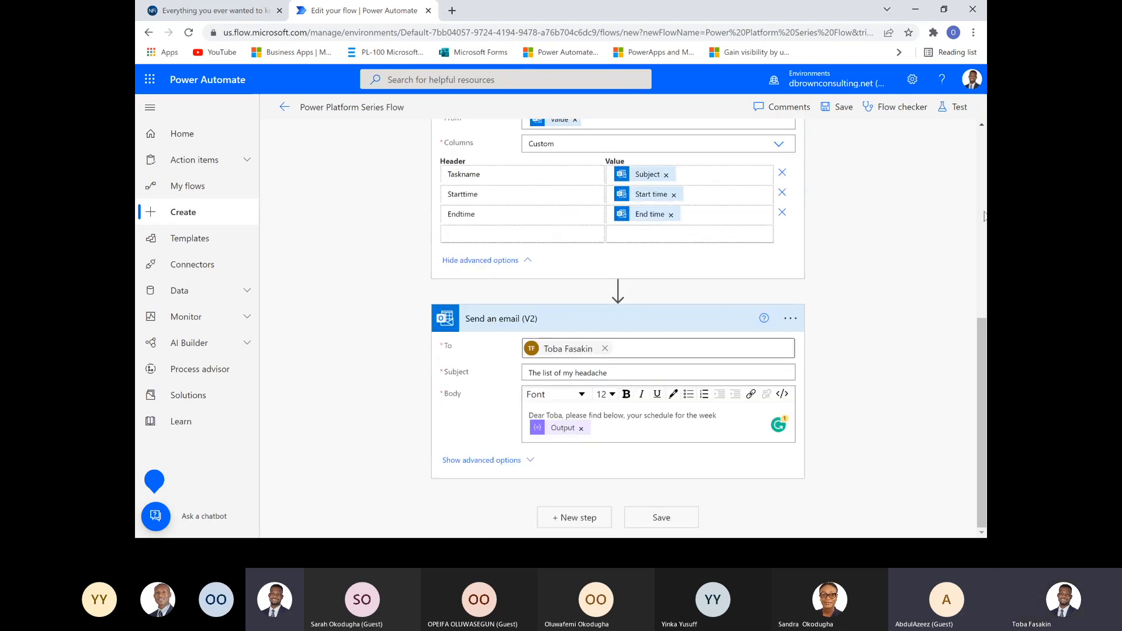
left_click(982, 304)
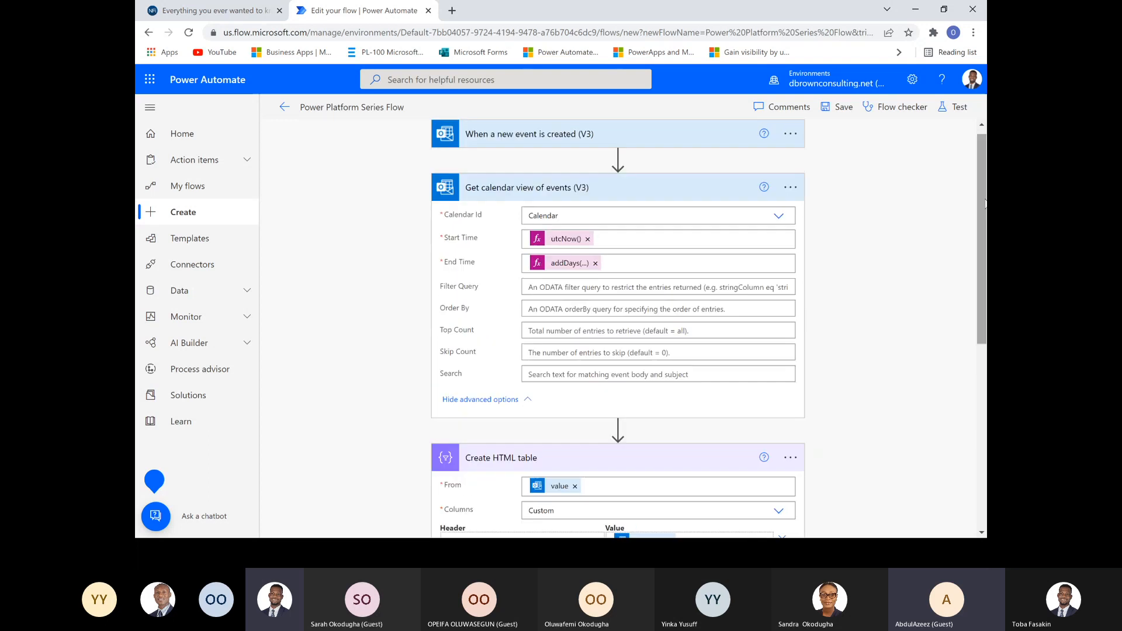
left_click(979, 387)
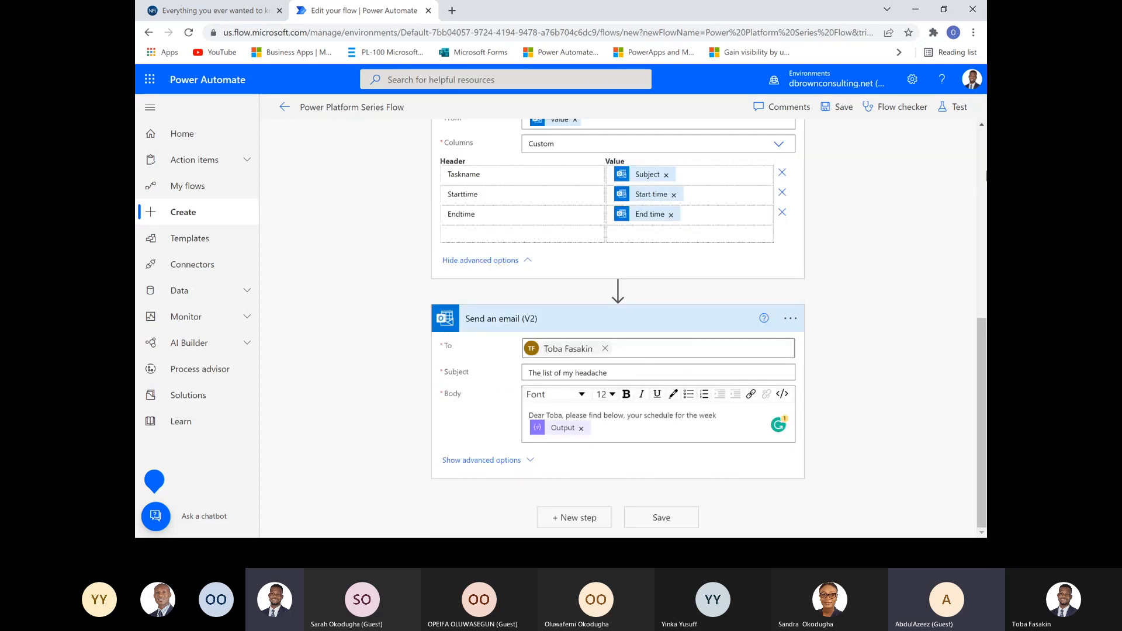
scroll(972, 255, "up", 5)
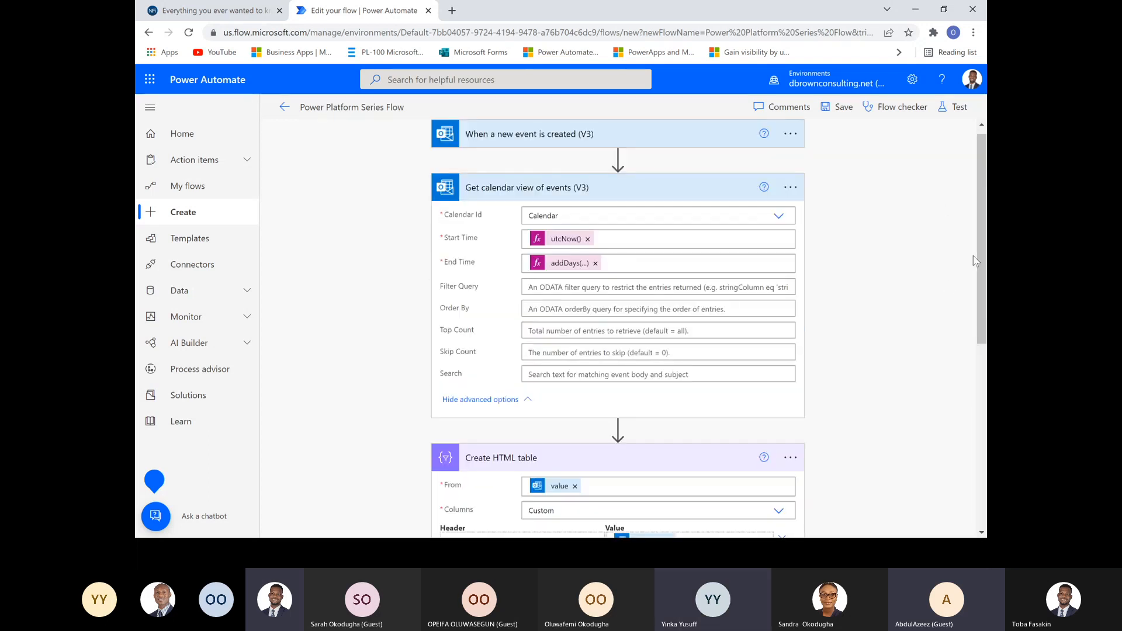
left_click(979, 402)
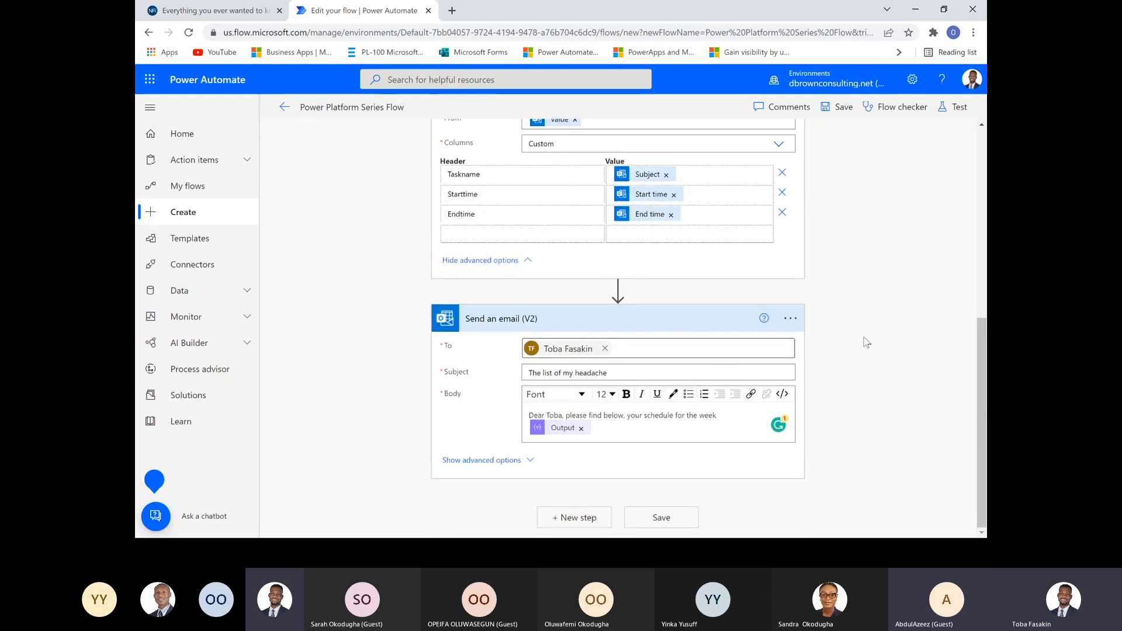
- Leave the flow editor and open the gallery of ready-made flow templates
left_click(980, 308)
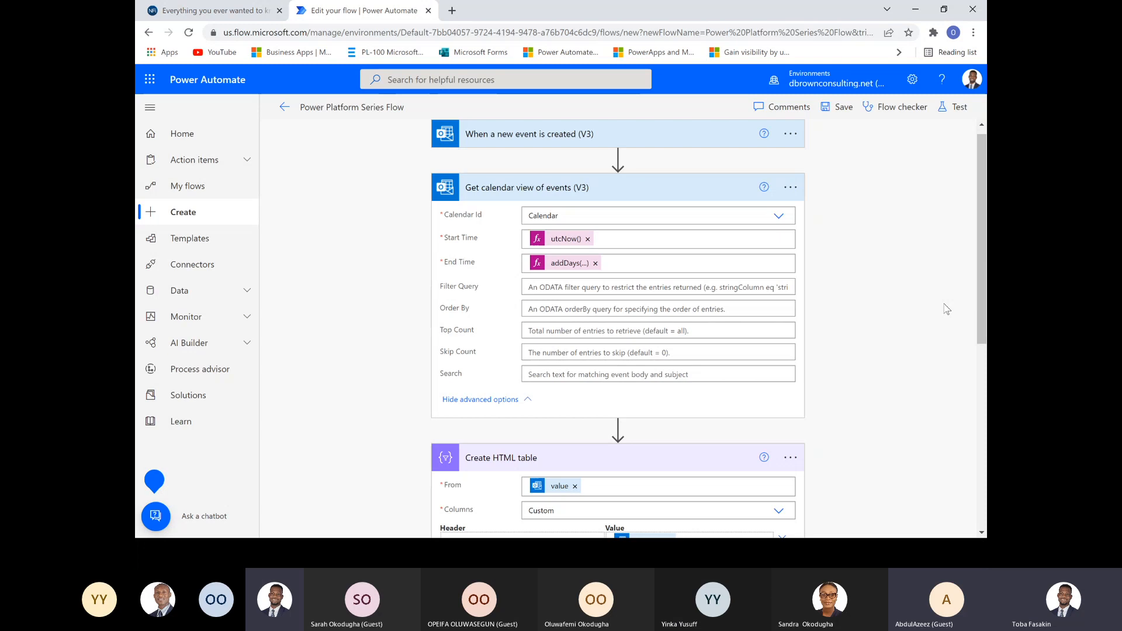
left_click(183, 238)
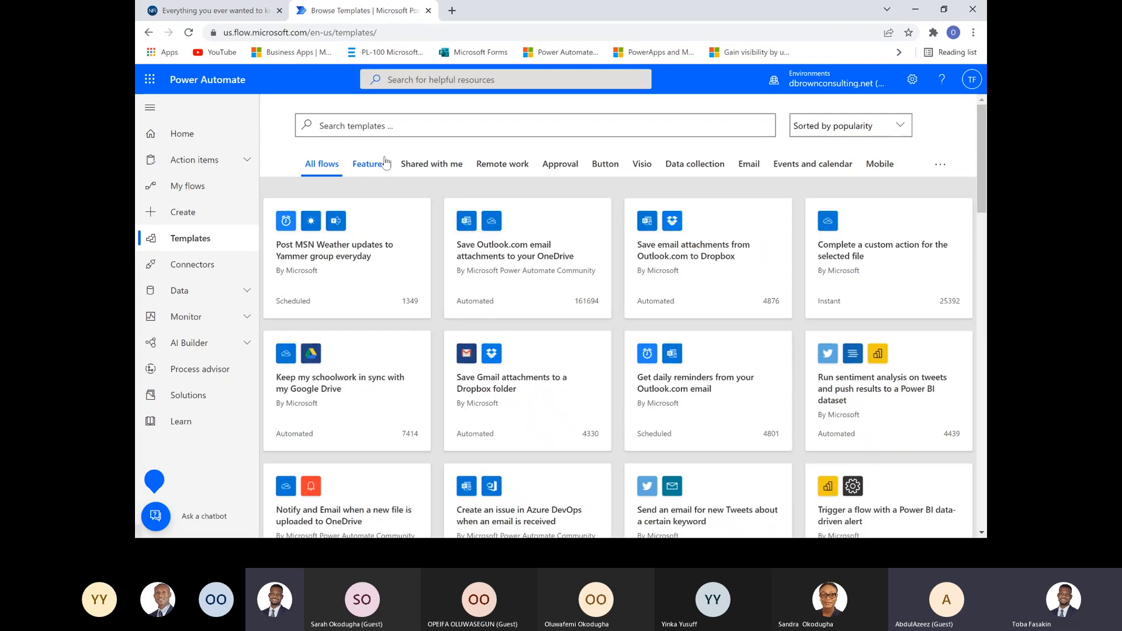
- Search the Featured flow templates for "excel" and look through the suggested templates
left_click(383, 163)
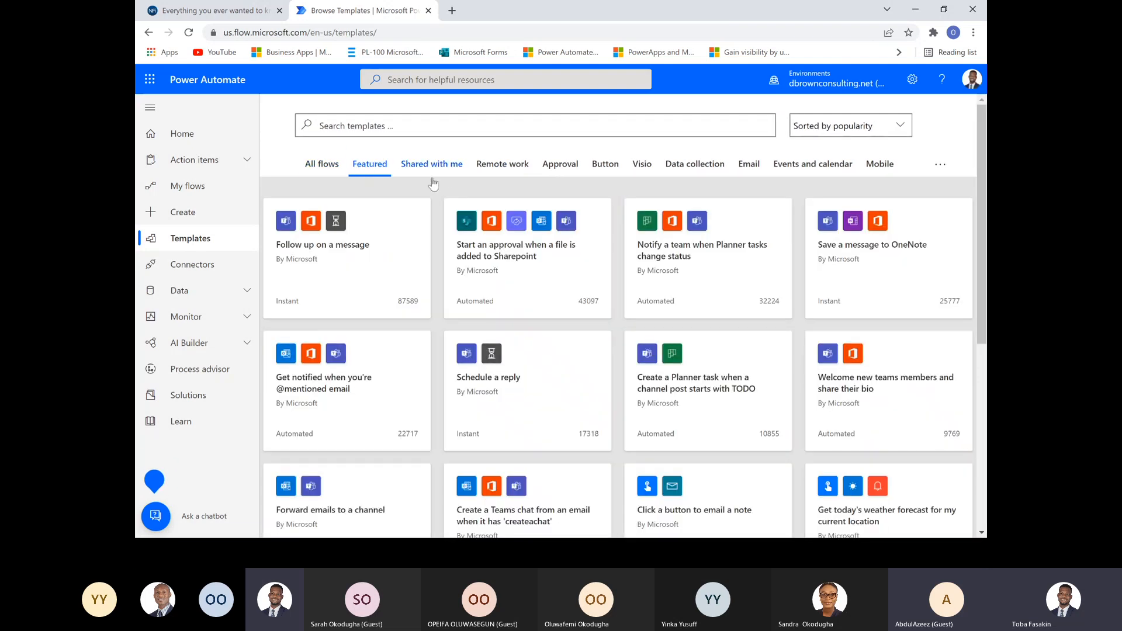
scroll(460, 212, "down", 1)
scroll(458, 210, "up", 1)
left_click(418, 134)
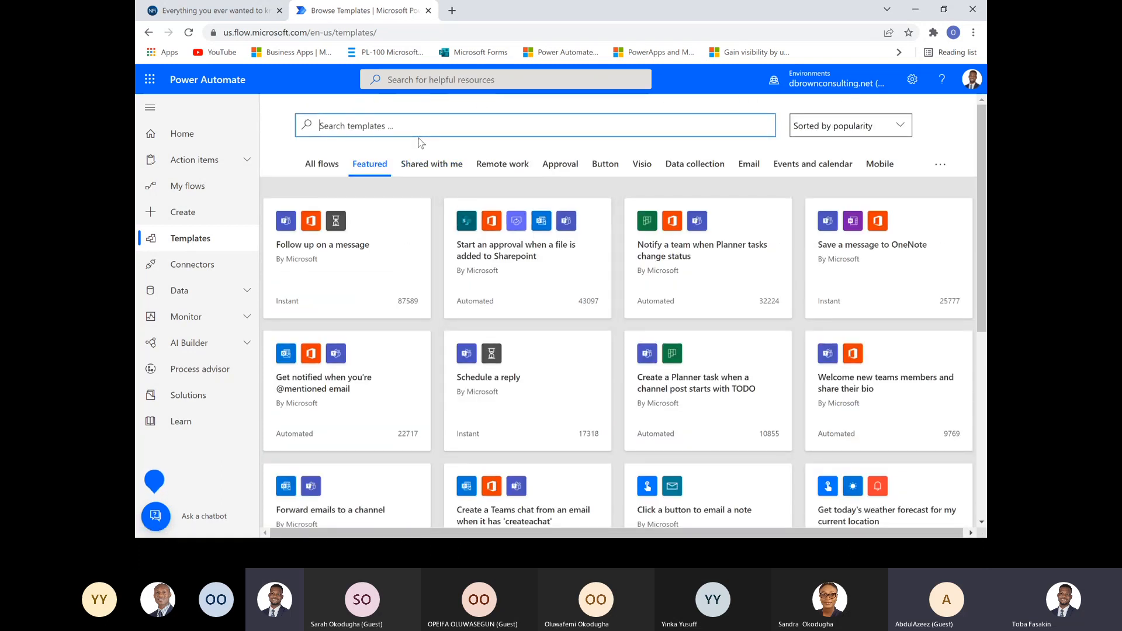
type("excel")
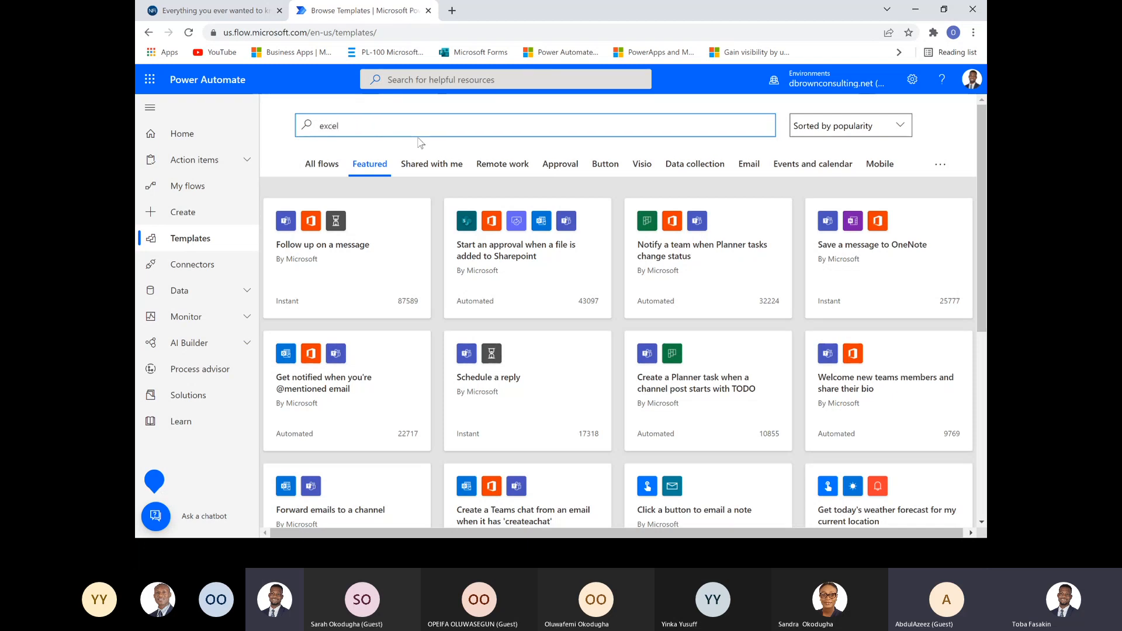
key("Return")
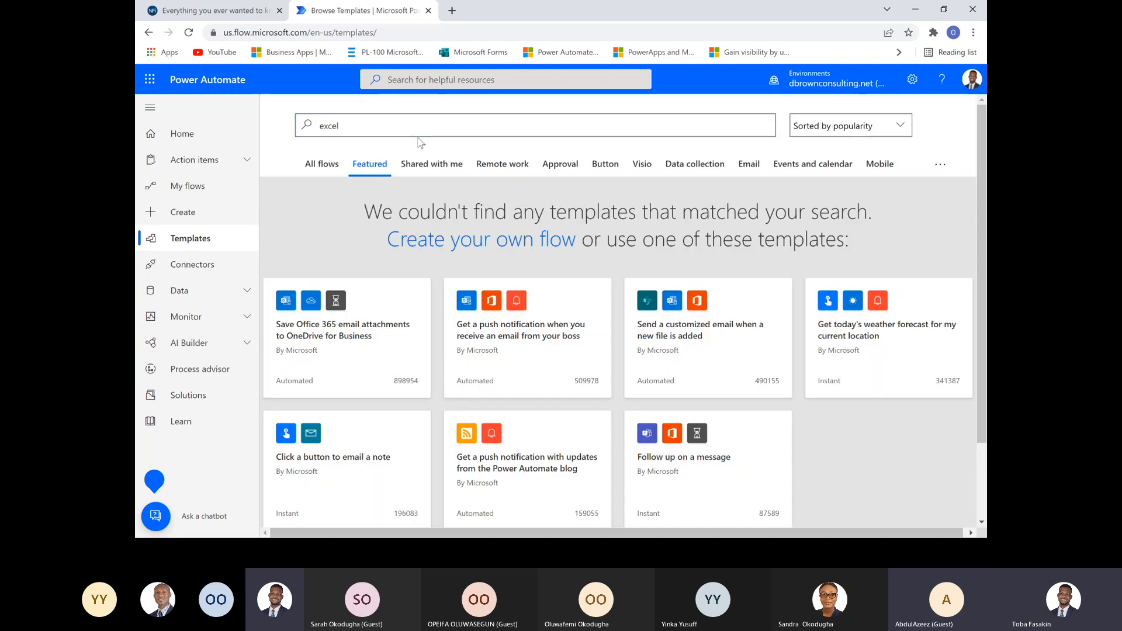
scroll(490, 260, "down", 1)
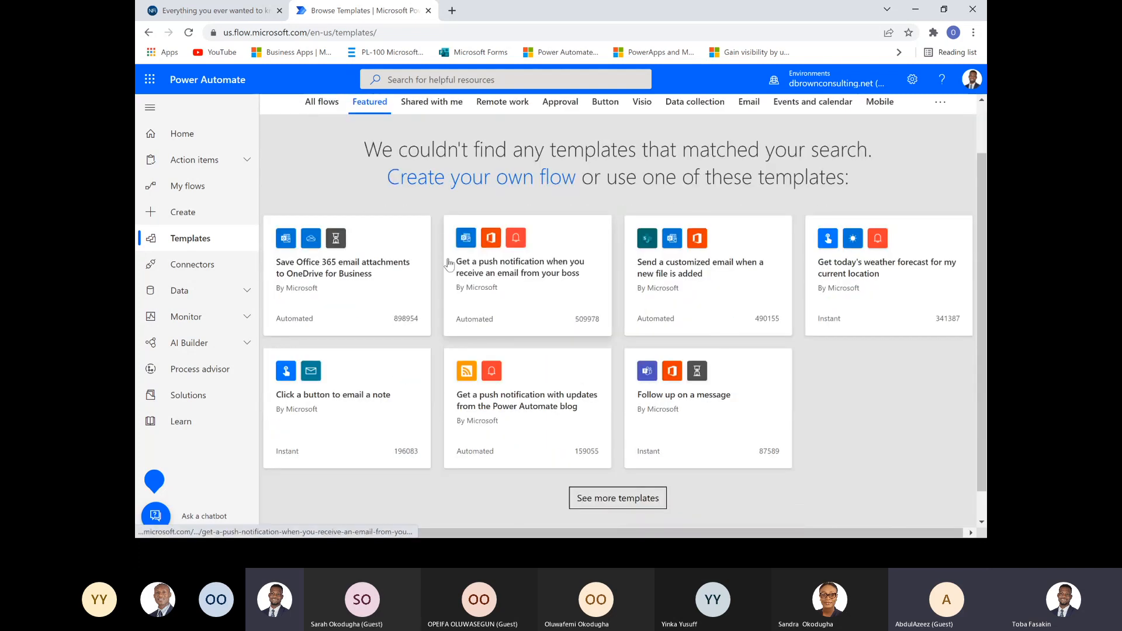
scroll(392, 351, "up", 1)
scroll(388, 381, "down", 1)
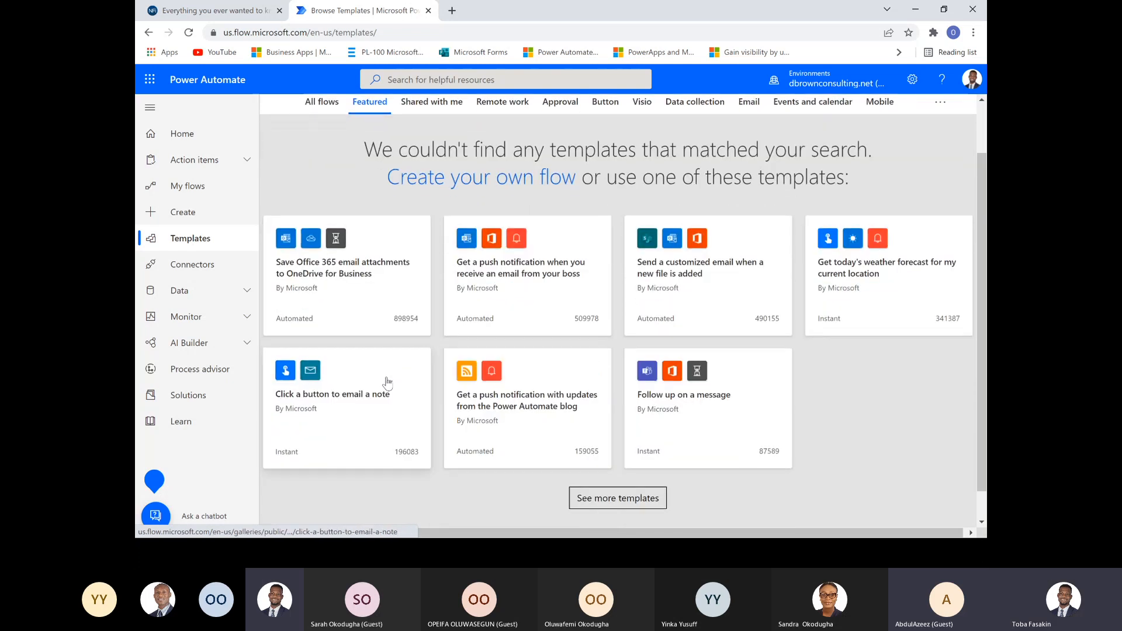
scroll(578, 319, "up", 1)
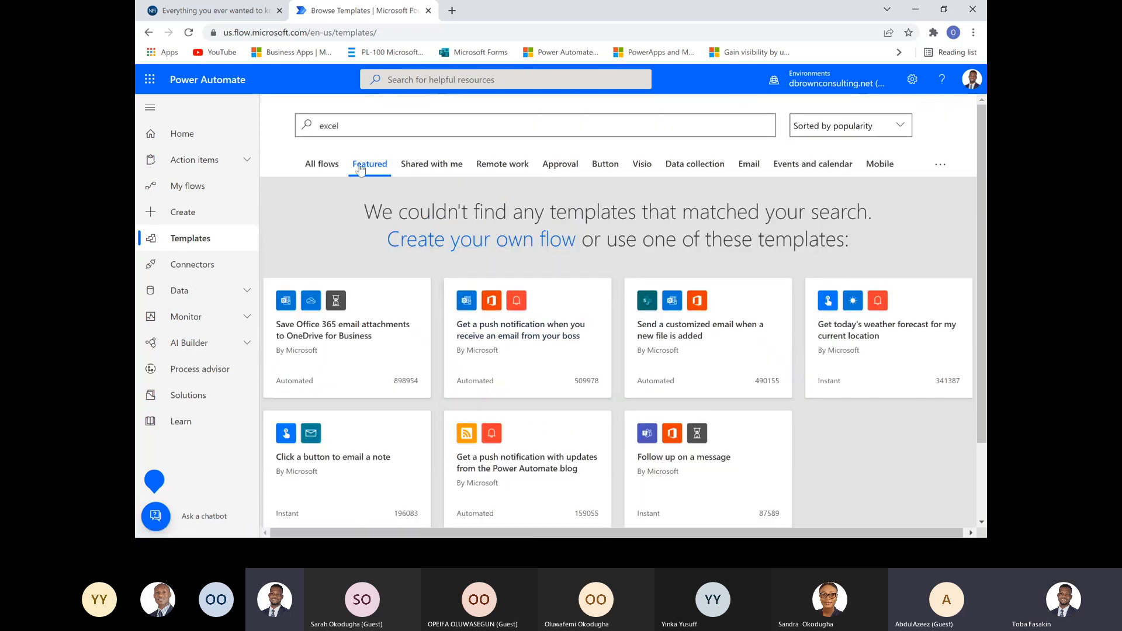
left_click(353, 128)
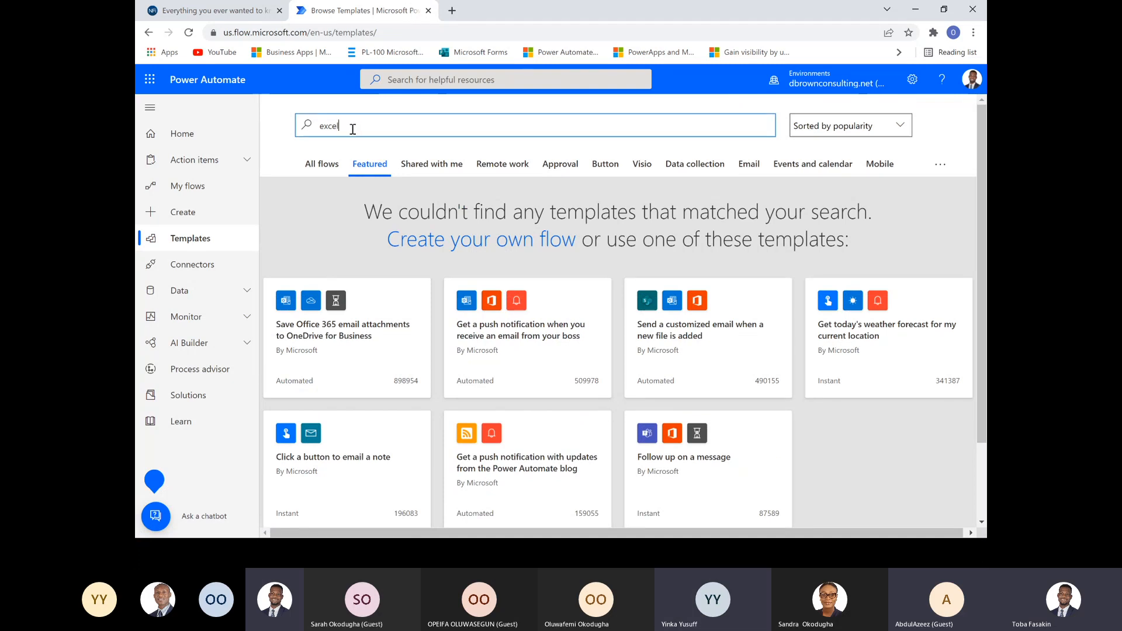
key("BackSpace")
key("BackSpace")
key("BackSpace")
type("Exce")
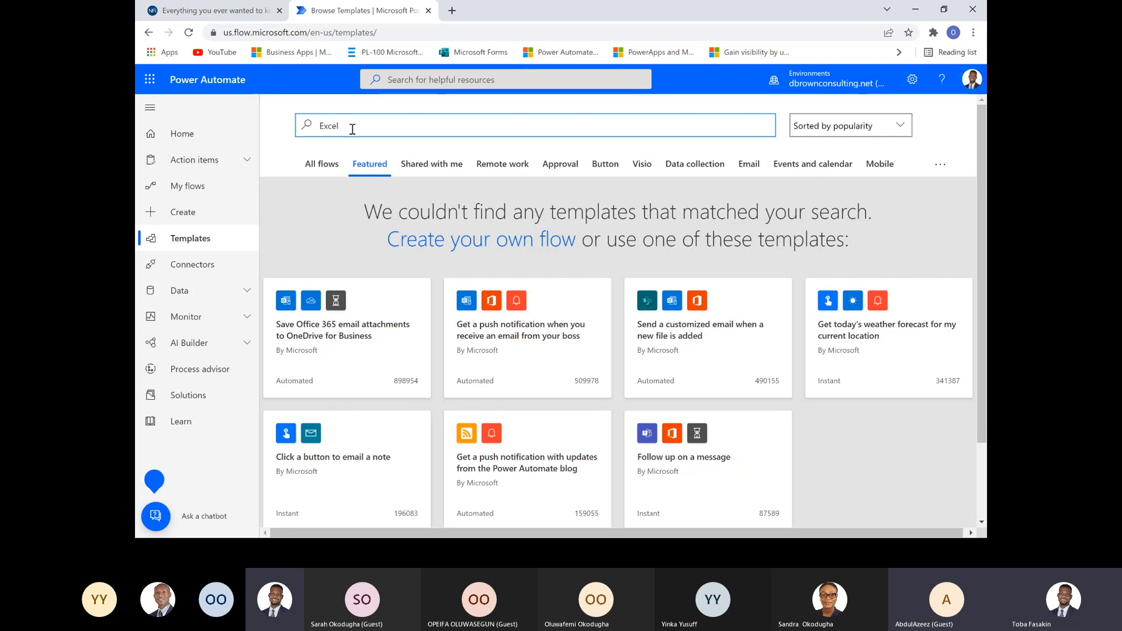
key("BackSpace")
key("BackSpace")
key("BackSpace")
key("BackSpace")
key("BackSpace")
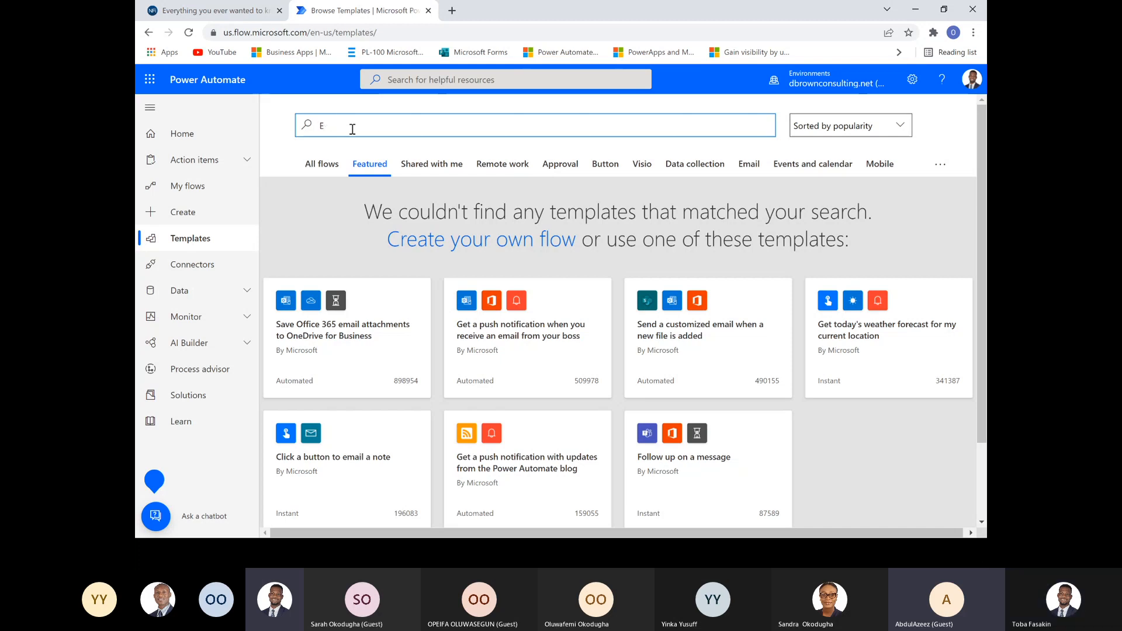
type("send")
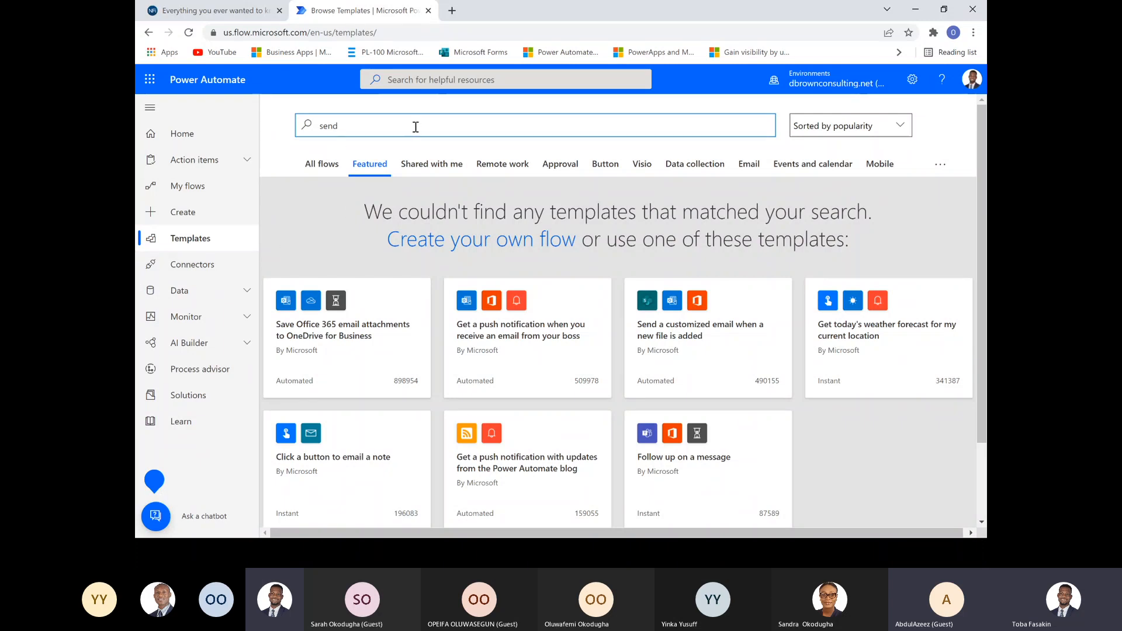
- Clear the template search term and list the templates for all flows
key("BackSpace")
key("BackSpace")
key("BackSpace")
key("BackSpace")
left_click(246, 162)
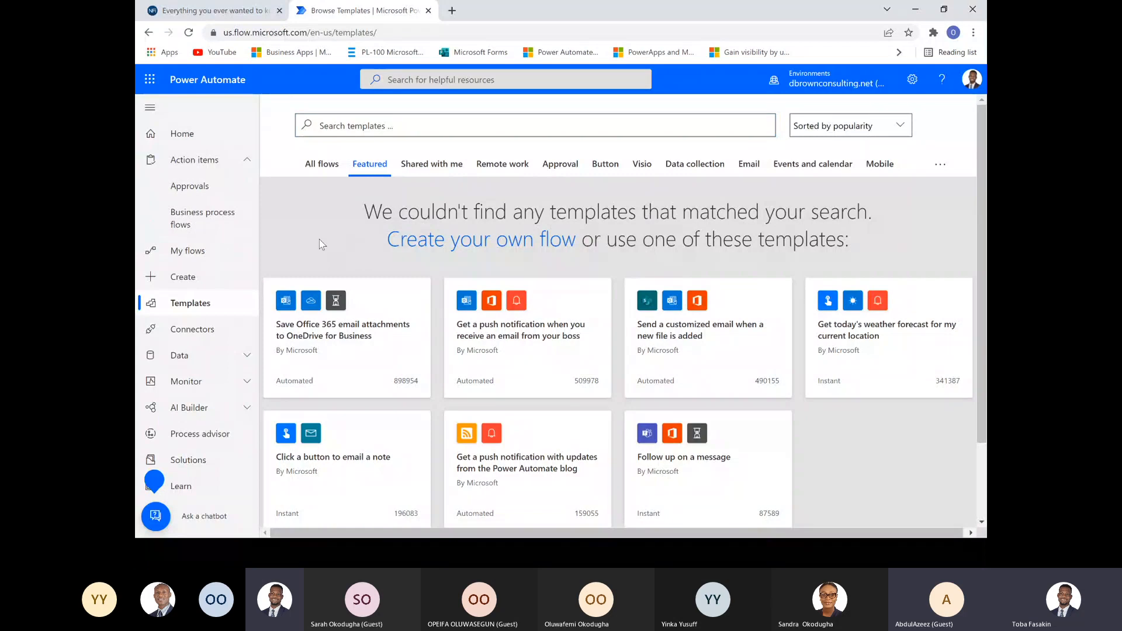
left_click(328, 169)
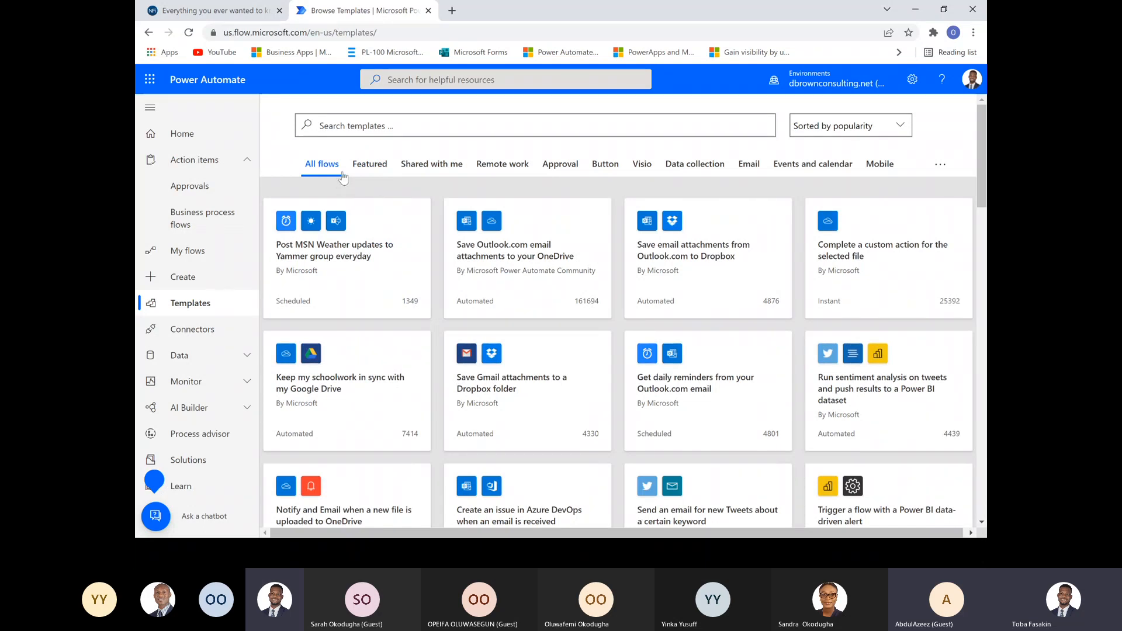
- Compare the Featured, Shared with me and Remote work template categories, and return to the list of all flows
left_click(370, 167)
left_click(328, 167)
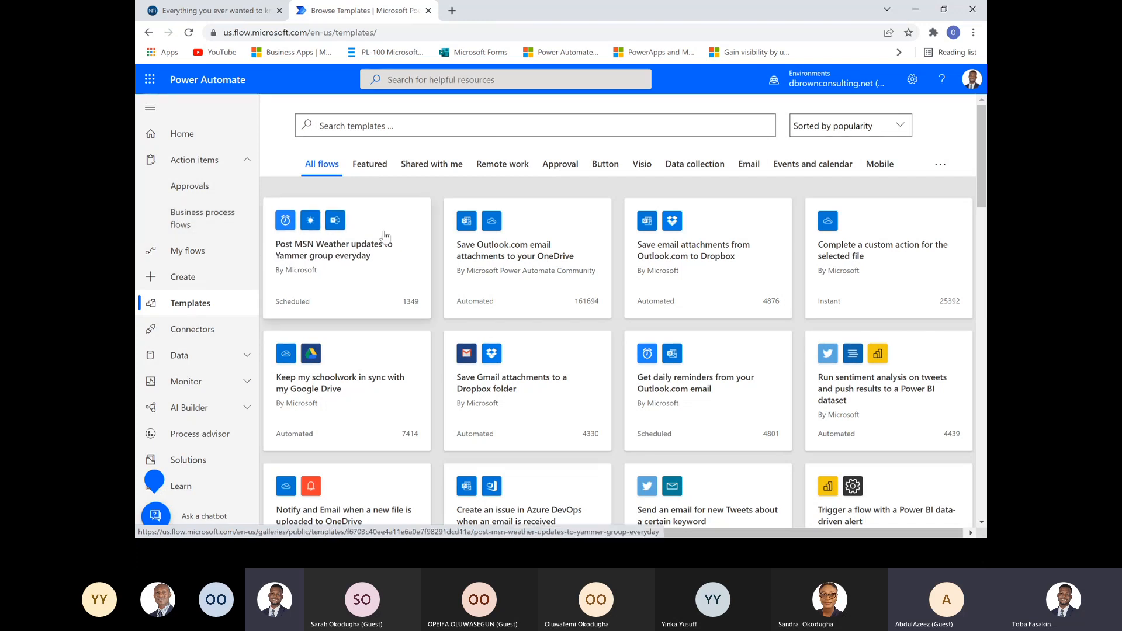
left_click(378, 168)
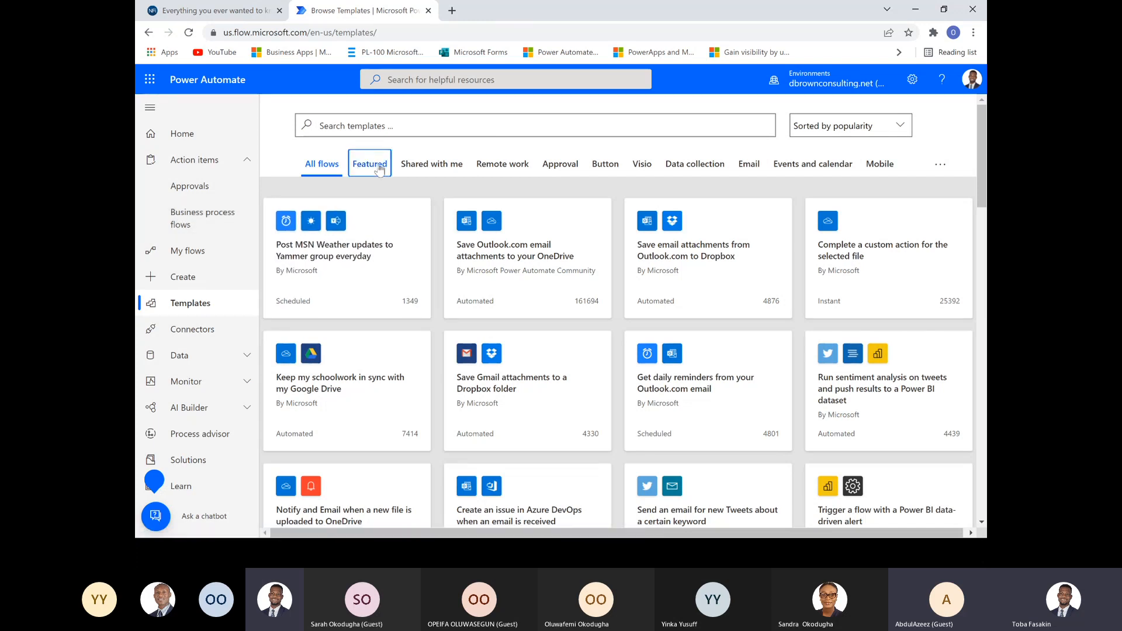
left_click(439, 167)
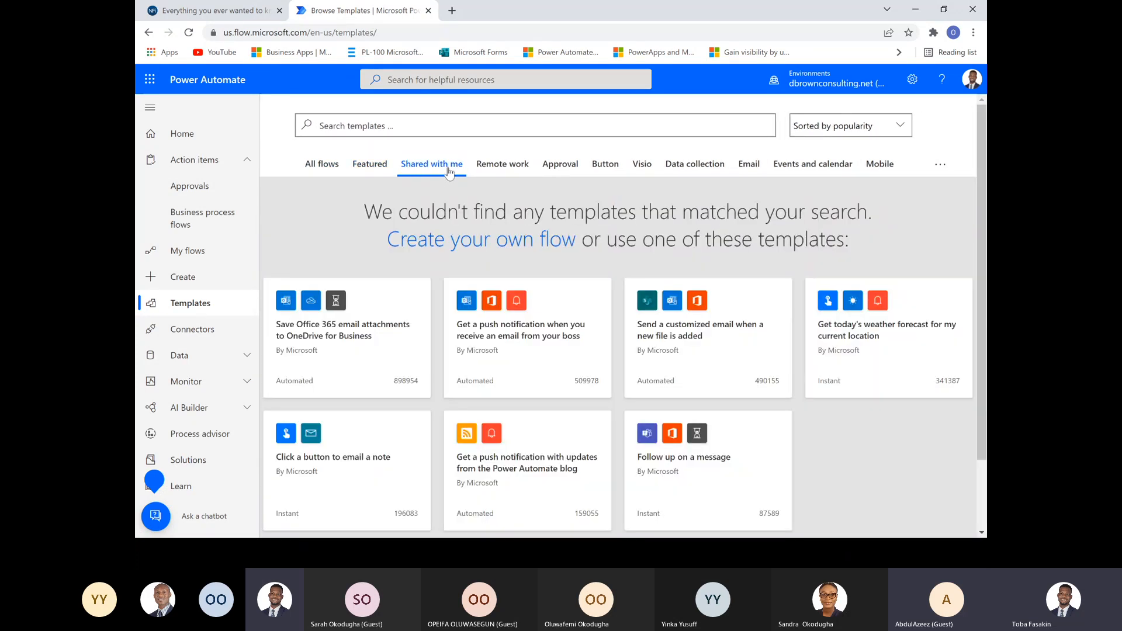
left_click(486, 166)
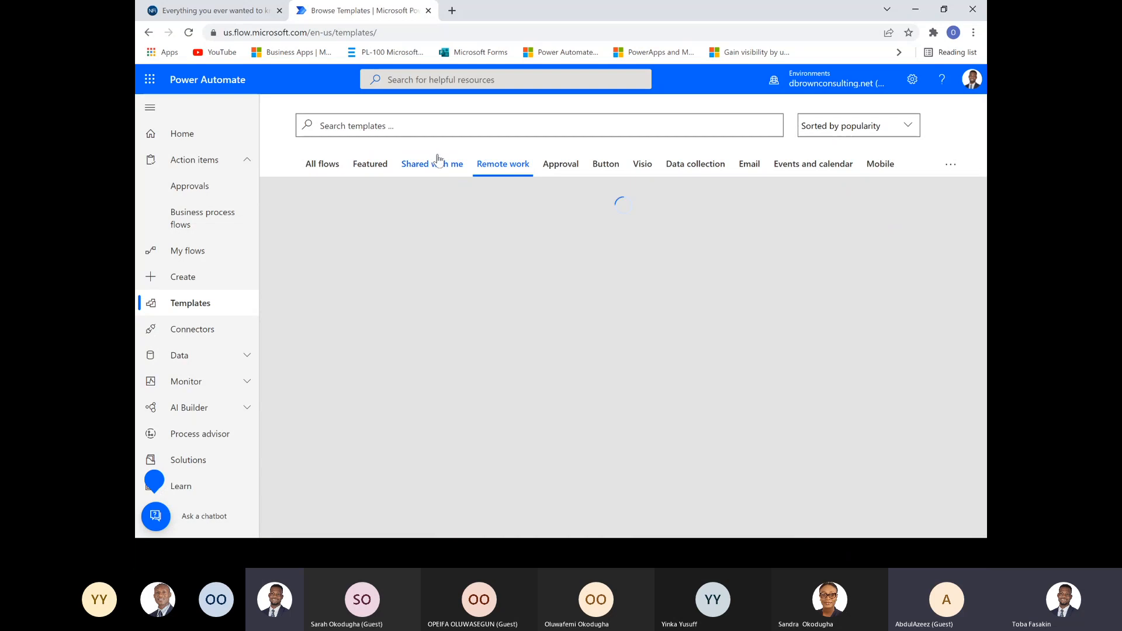
left_click(438, 166)
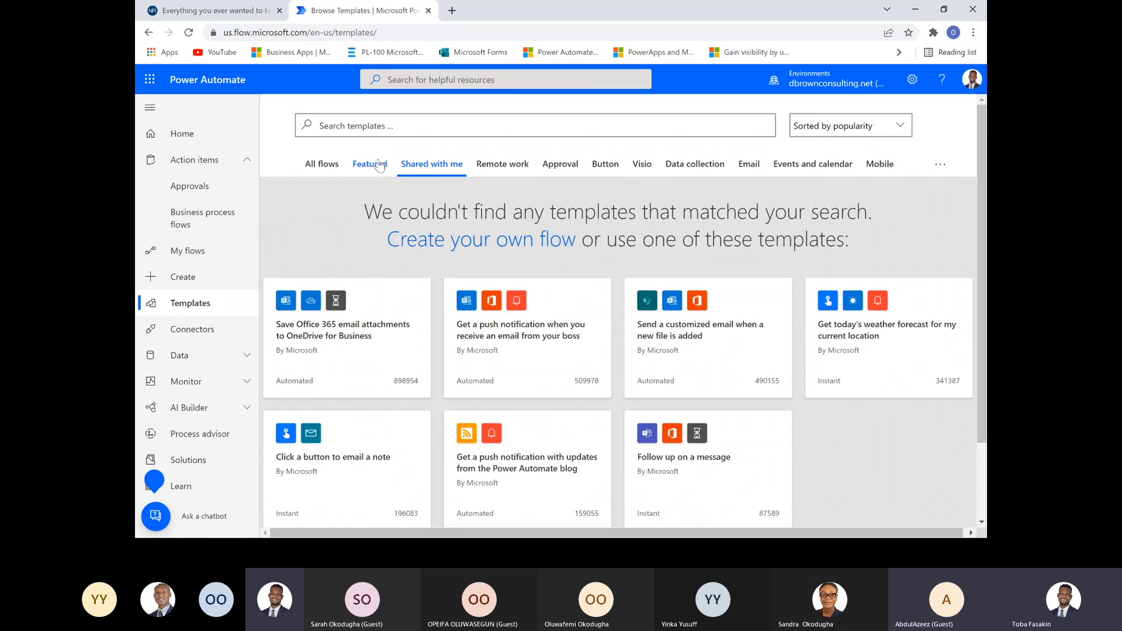
left_click(379, 166)
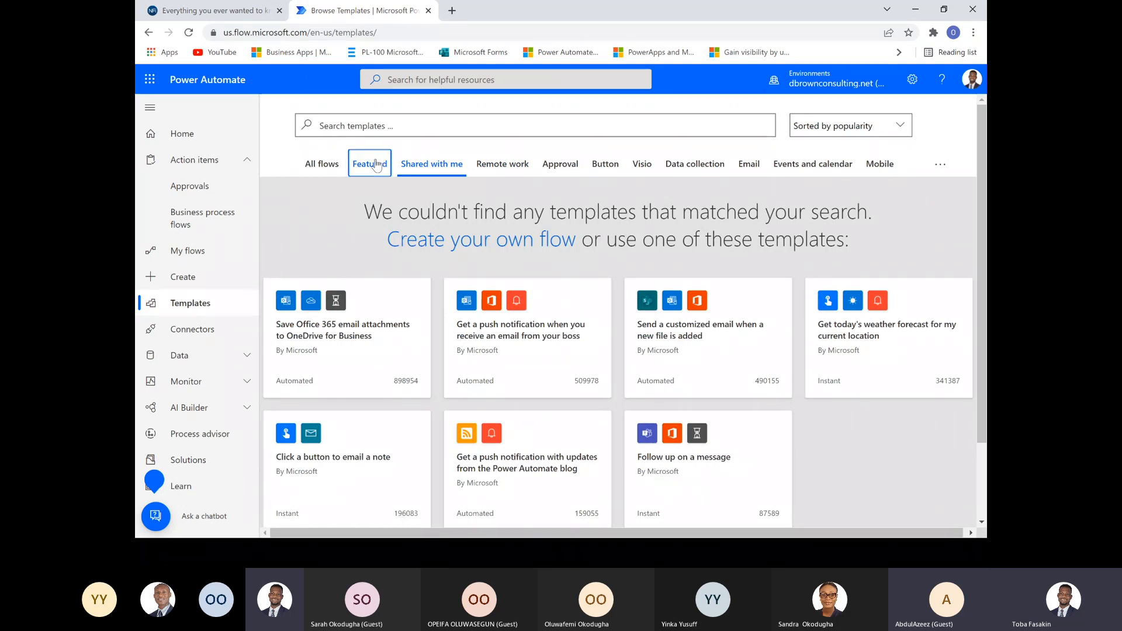
left_click(331, 166)
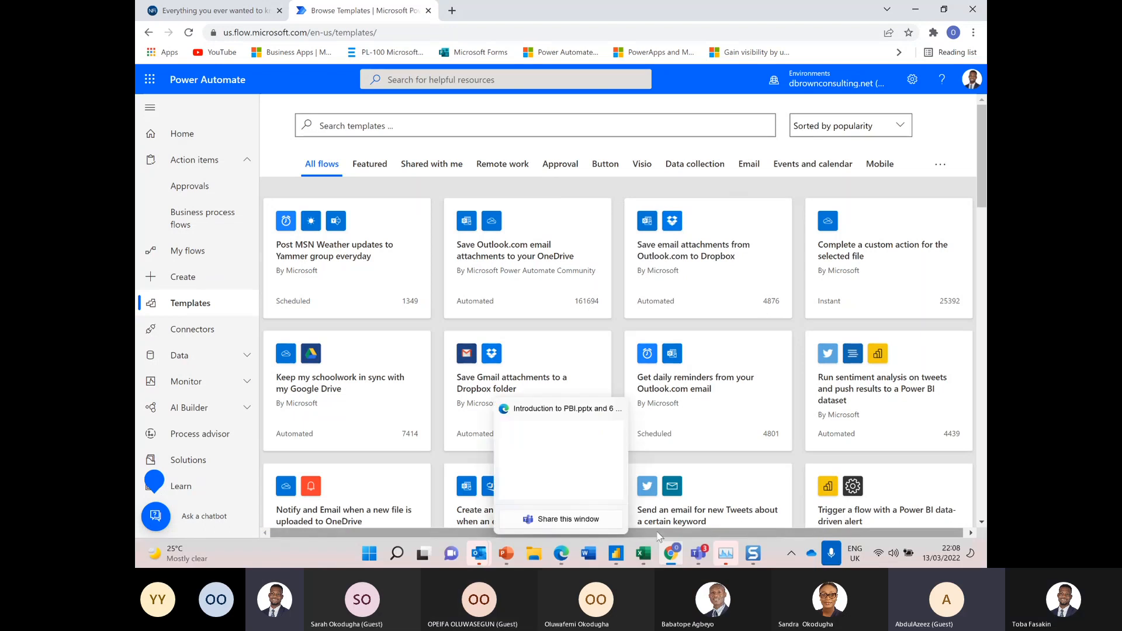
- Switch to the ongoing Microsoft Teams call window
left_click(699, 550)
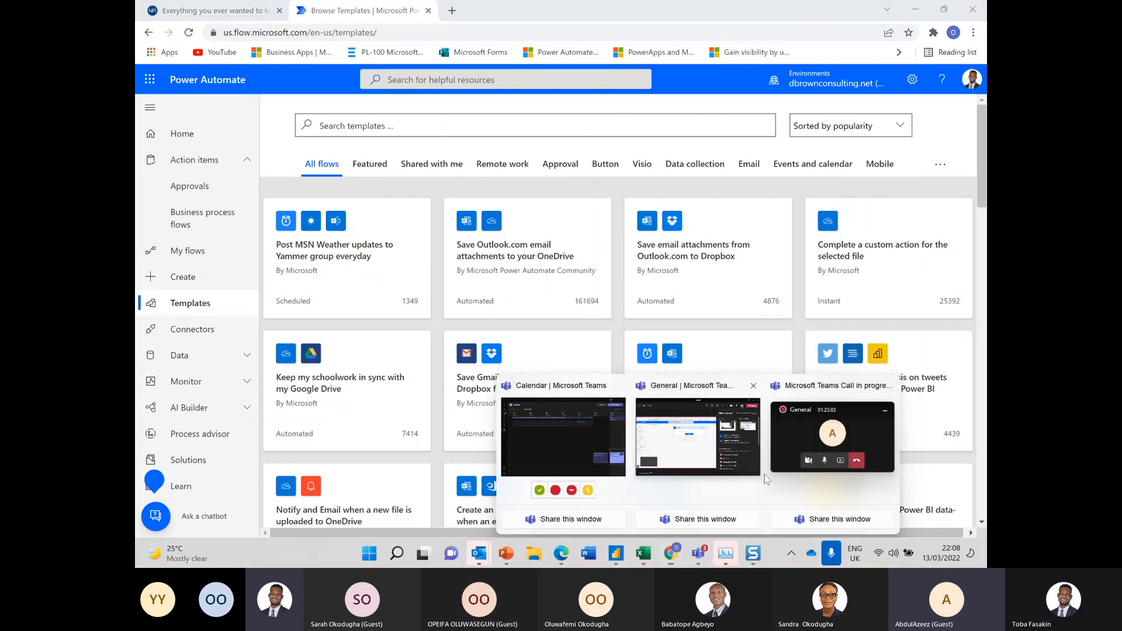
left_click(811, 434)
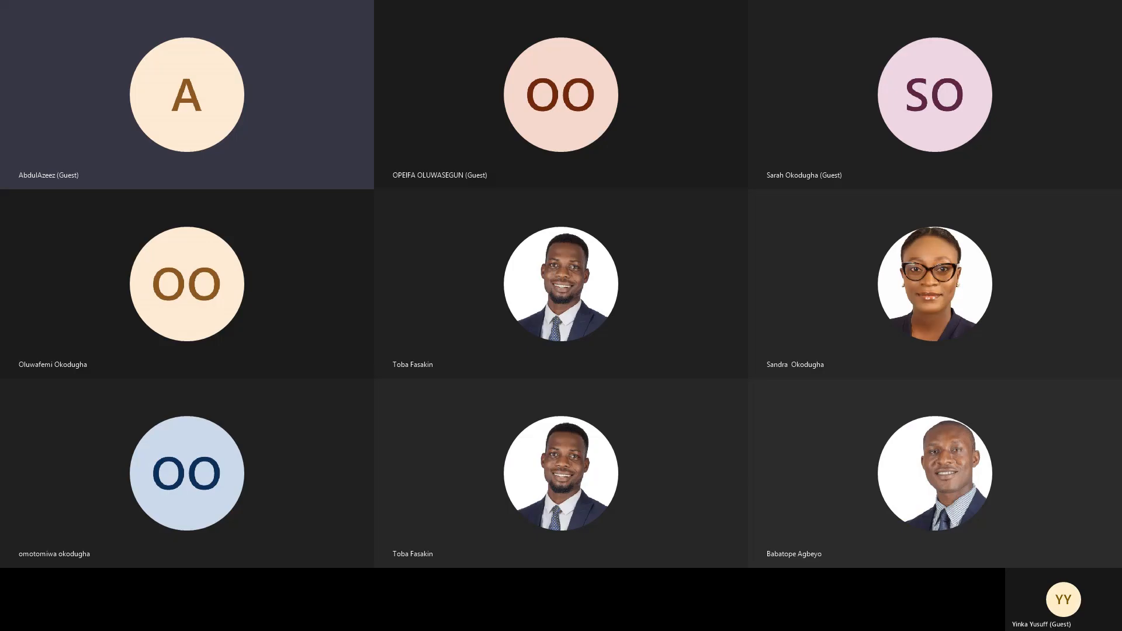